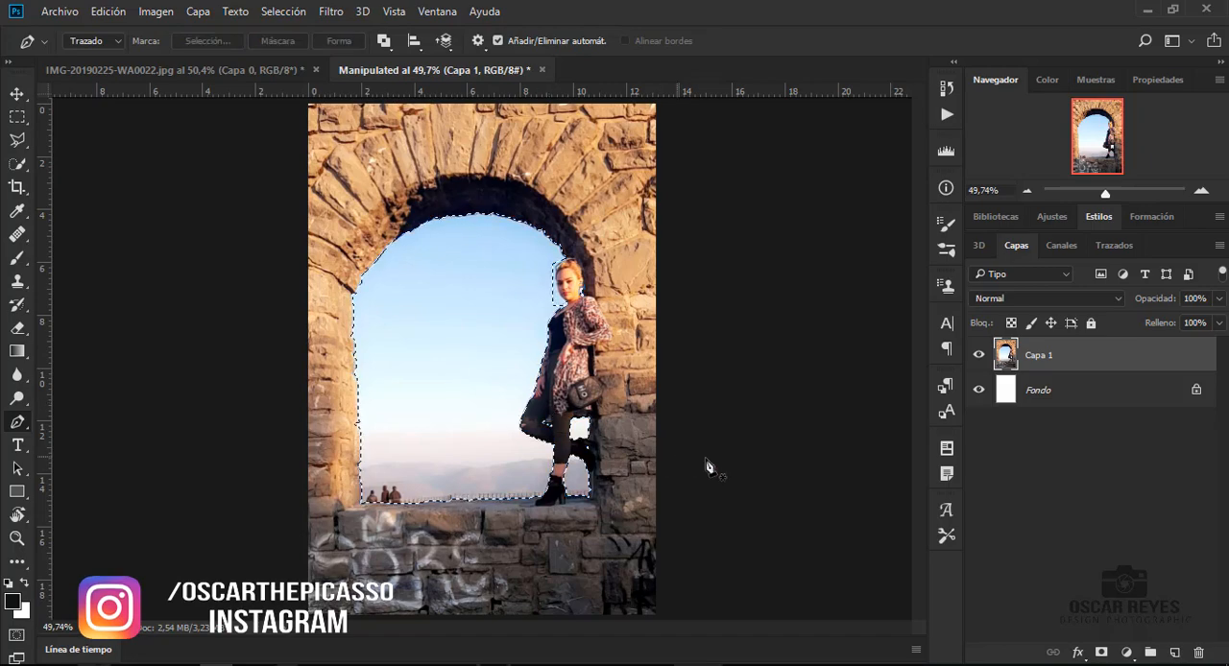
- Invert the sky selection and add a layer mask to Capa 1 that hides the sky inside the arch
{"action": "left_click", "coordinate": [1100, 652]}
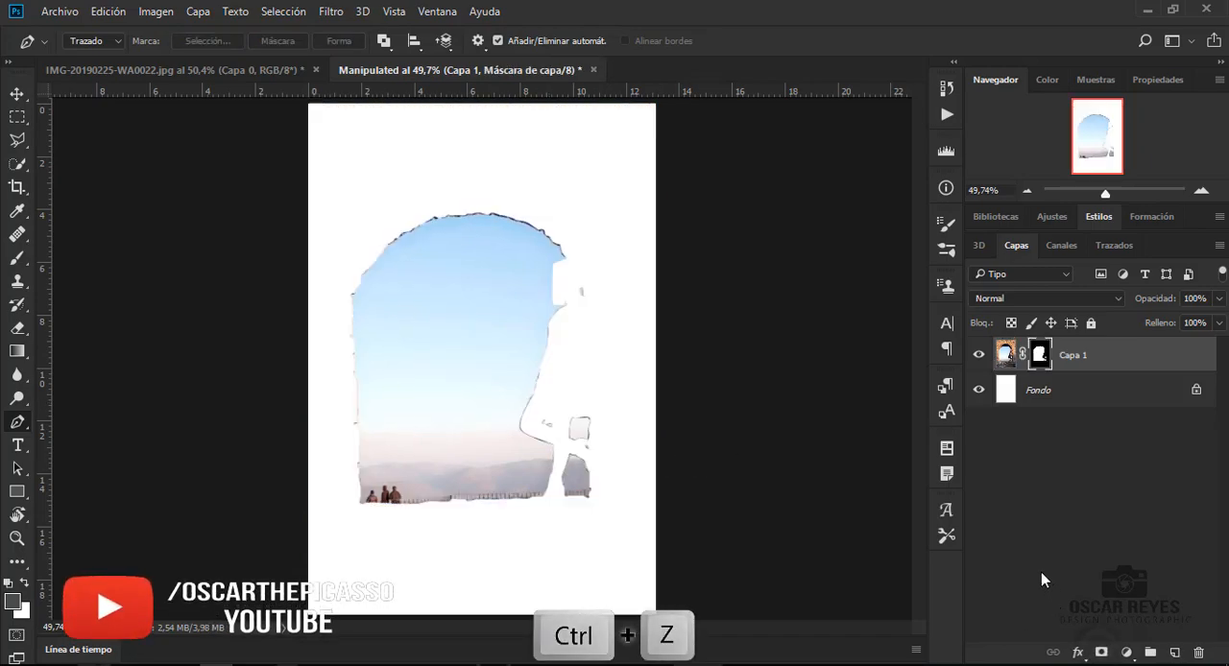
{"action": "key", "text": "ctrl+z"}
{"action": "left_click", "coordinate": [303, 13]}
{"action": "left_click", "coordinate": [289, 82]}
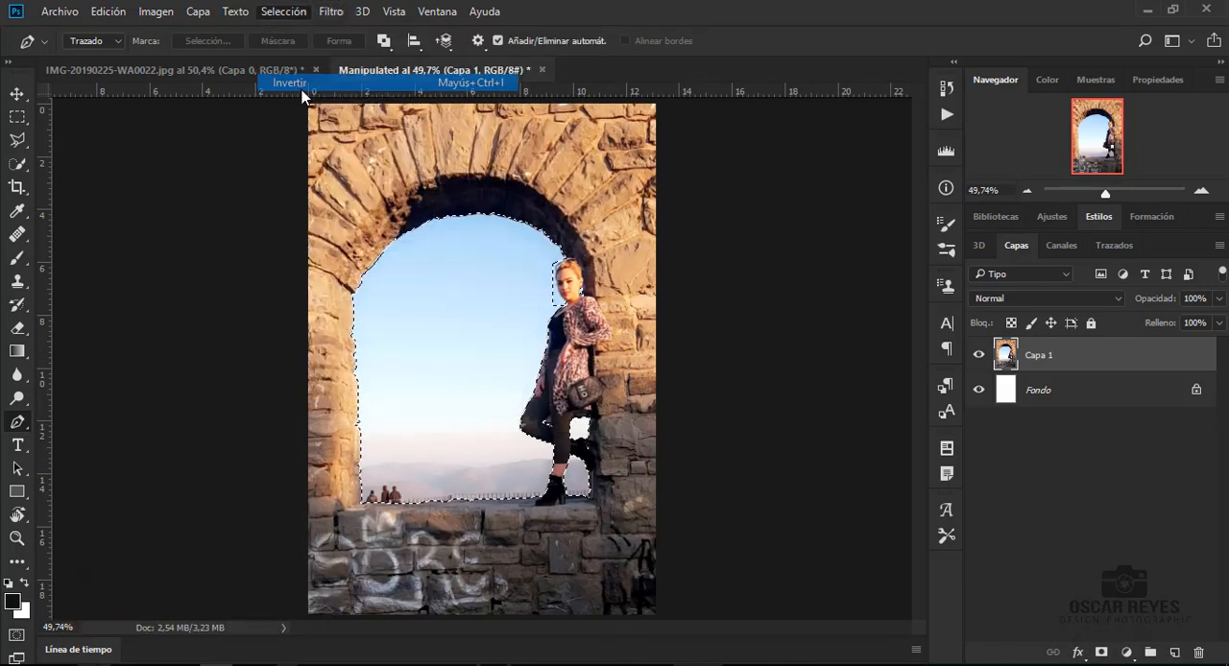
{"action": "left_click", "coordinate": [1100, 652]}
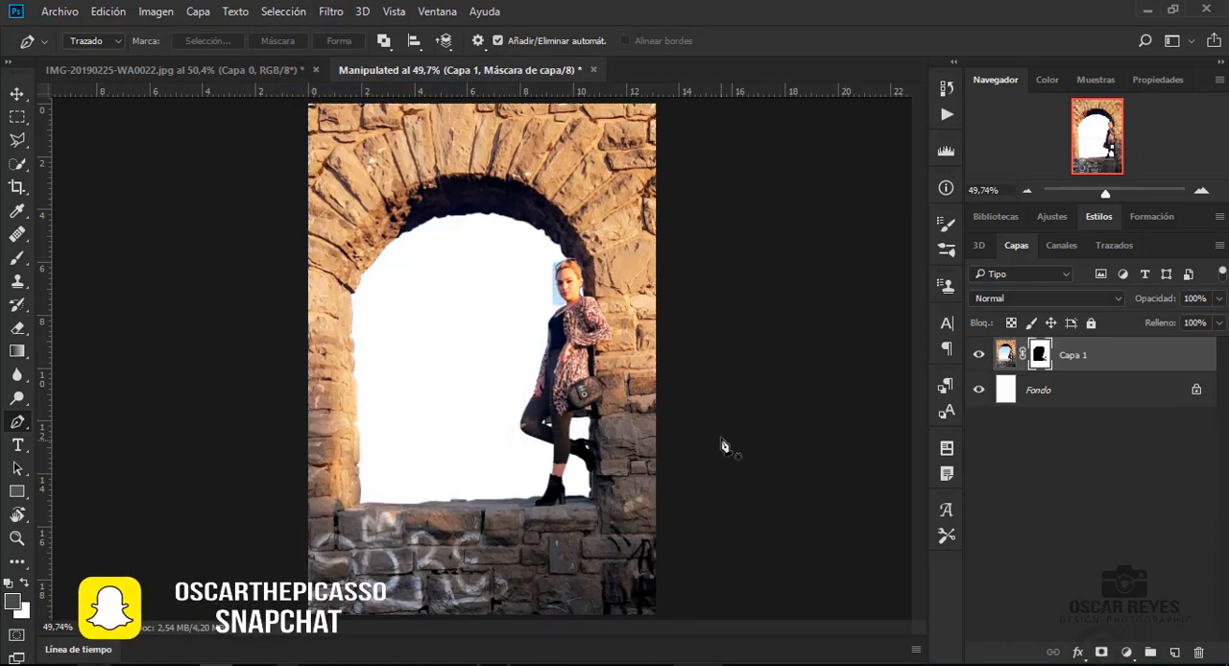
- Duplicate the masked Capa 1 layer and hide both the original Capa 1 and the Fondo layer
{"action": "key", "text": "ctrl+j"}
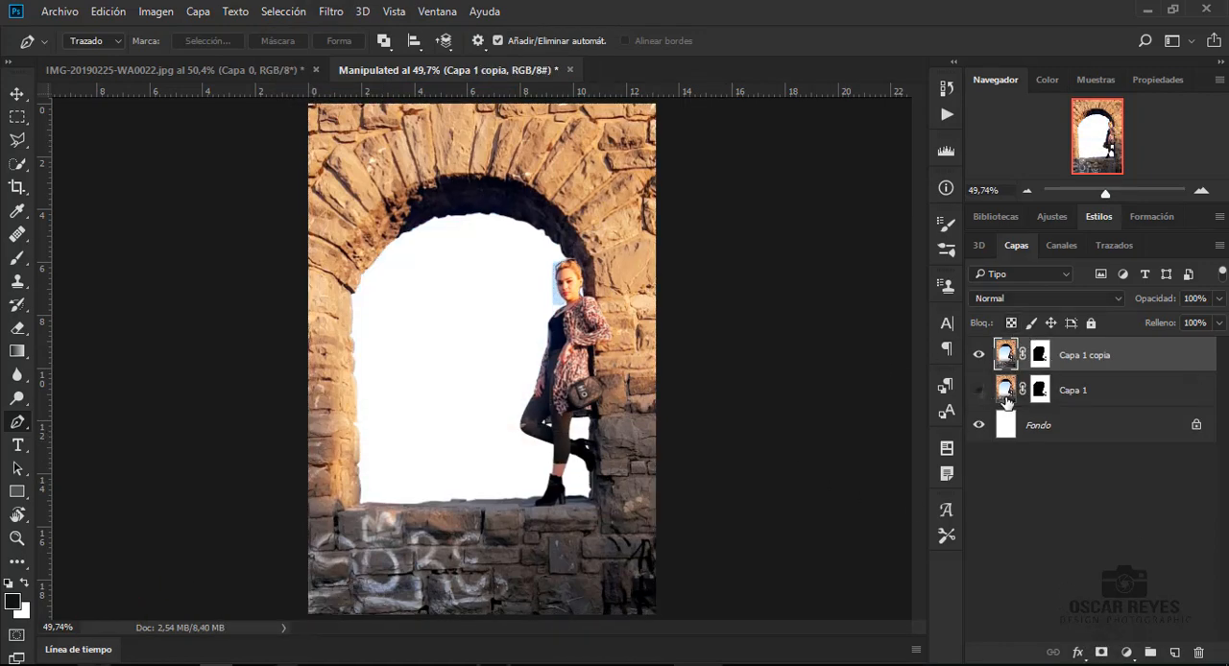
{"action": "left_click", "coordinate": [978, 424]}
- Duplicate the blue channel and apply Levels to the copy with input black at 95 and input white at 165
{"action": "left_click", "coordinate": [1061, 245]}
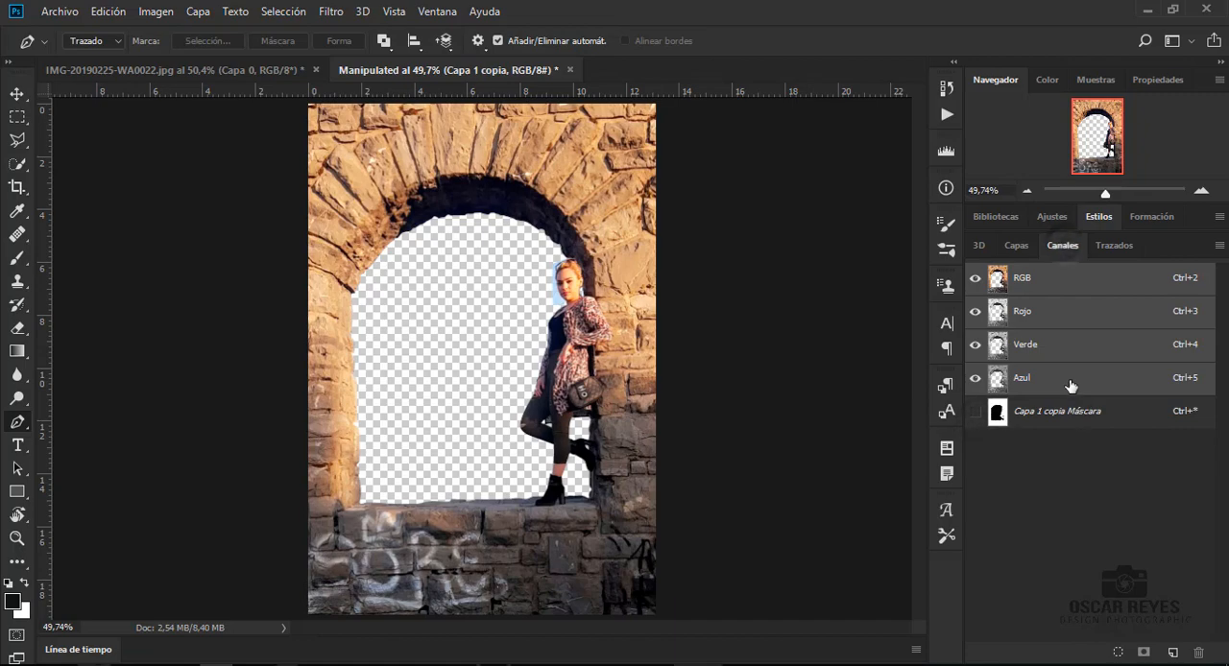
{"action": "left_click_drag", "start_coordinate": [1070, 380], "coordinate": [1172, 653]}
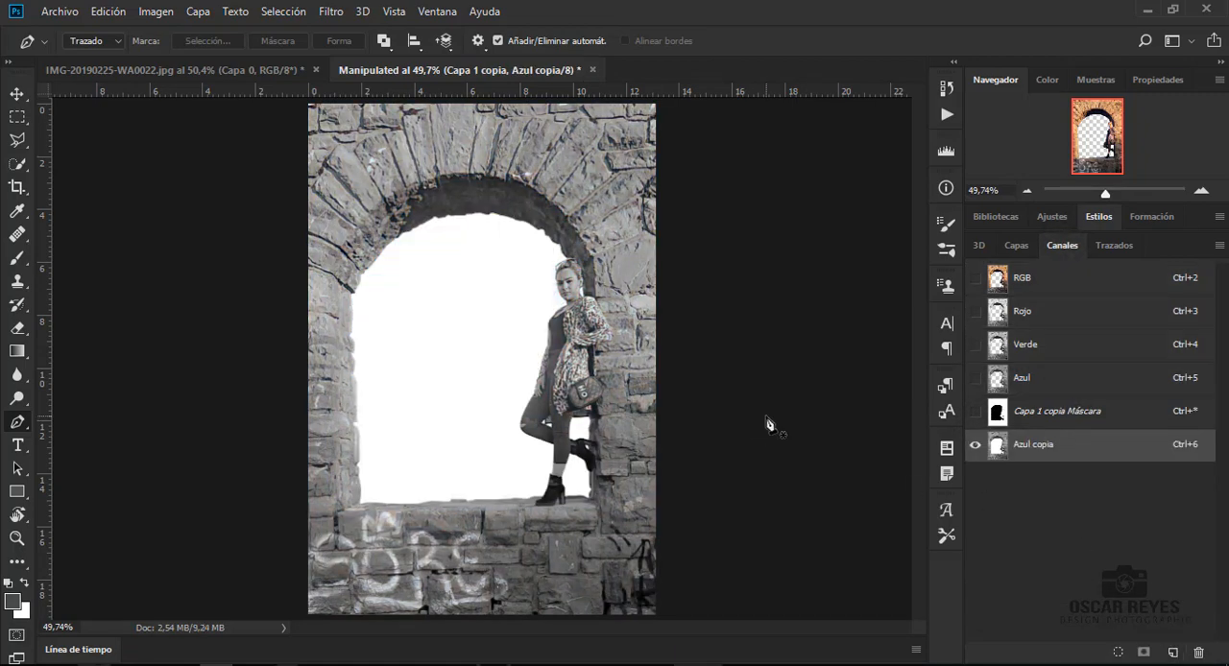
{"action": "key", "text": "ctrl+l"}
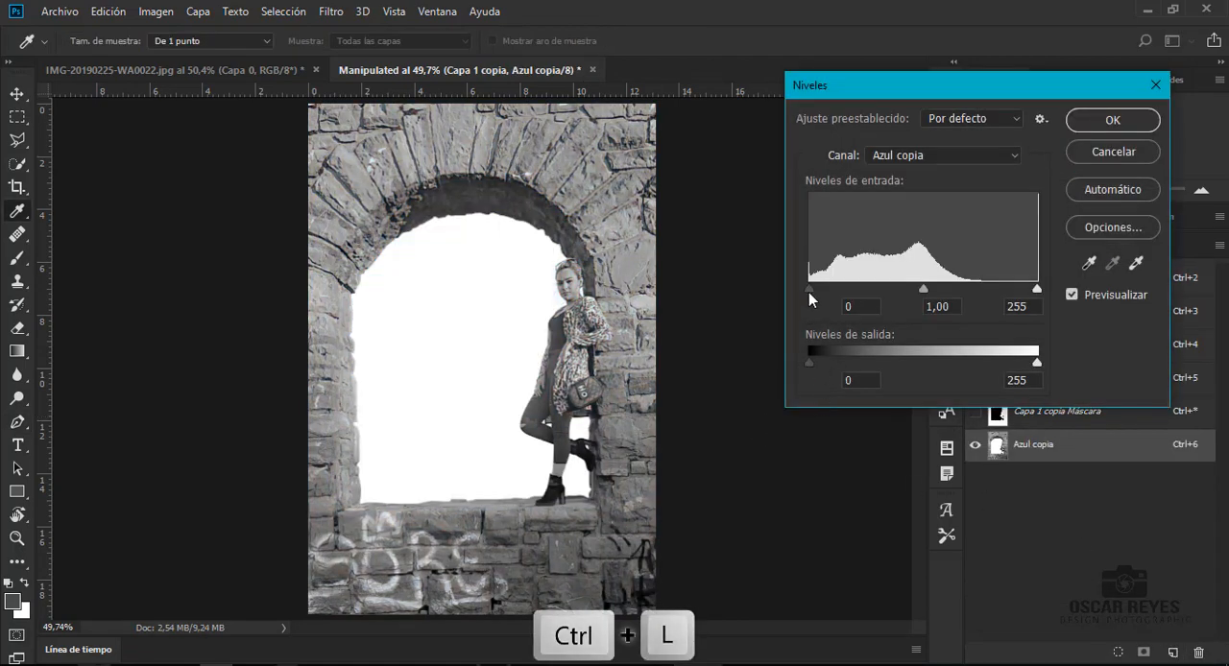
{"action": "left_click_drag", "start_coordinate": [809, 290], "coordinate": [895, 294]}
{"action": "left_click_drag", "start_coordinate": [1037, 289], "coordinate": [958, 305]}
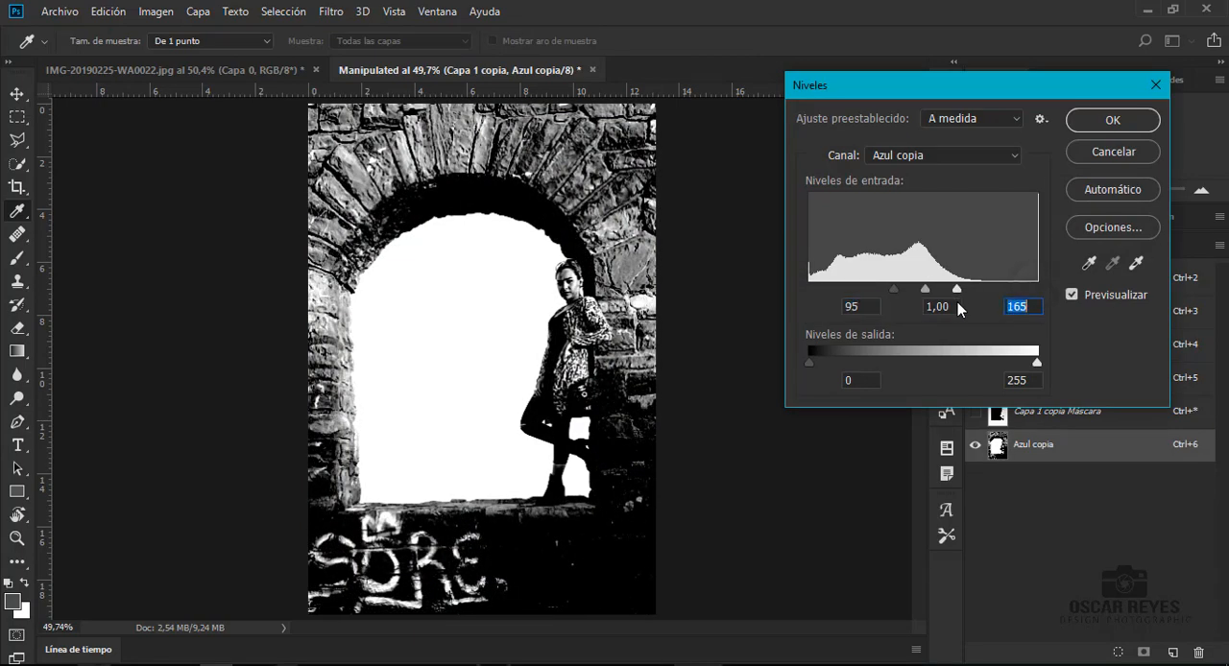
{"action": "left_click", "coordinate": [1111, 120]}
- Load the Azul copia channel as a selection and make the RGB composite visible
{"action": "key", "text": "p"}
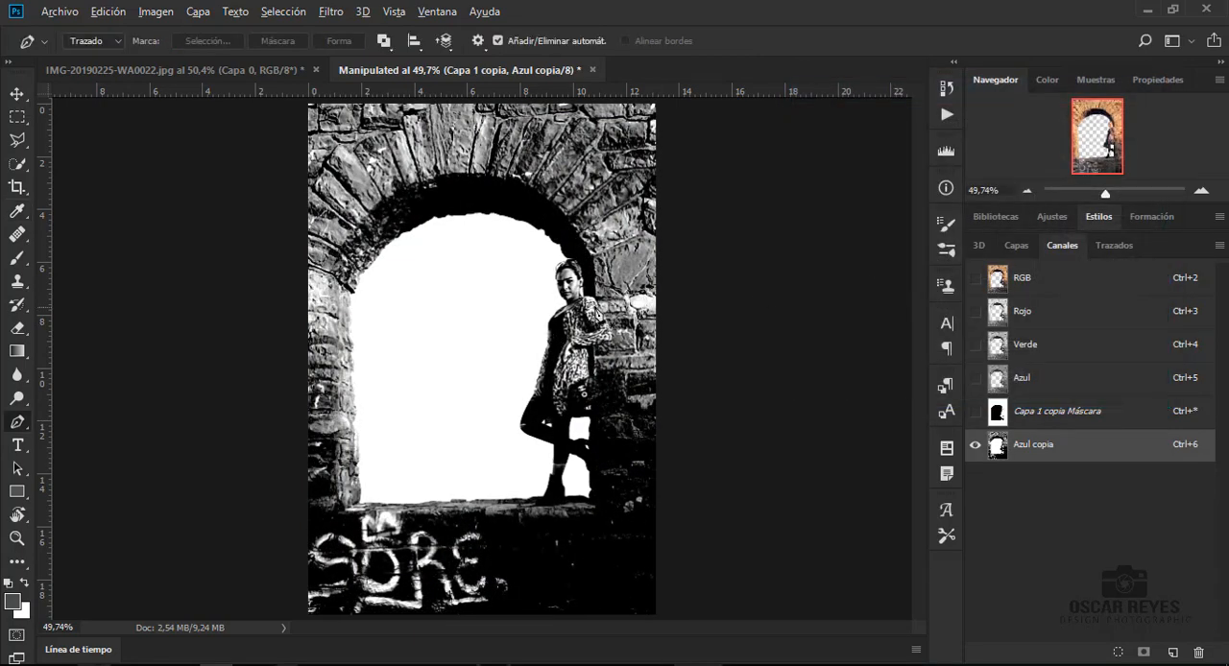
{"action": "scroll", "coordinate": [553, 331], "scroll_direction": "up", "scroll_amount": 5}
{"action": "scroll", "coordinate": [551, 301], "scroll_direction": "up", "scroll_amount": 1}
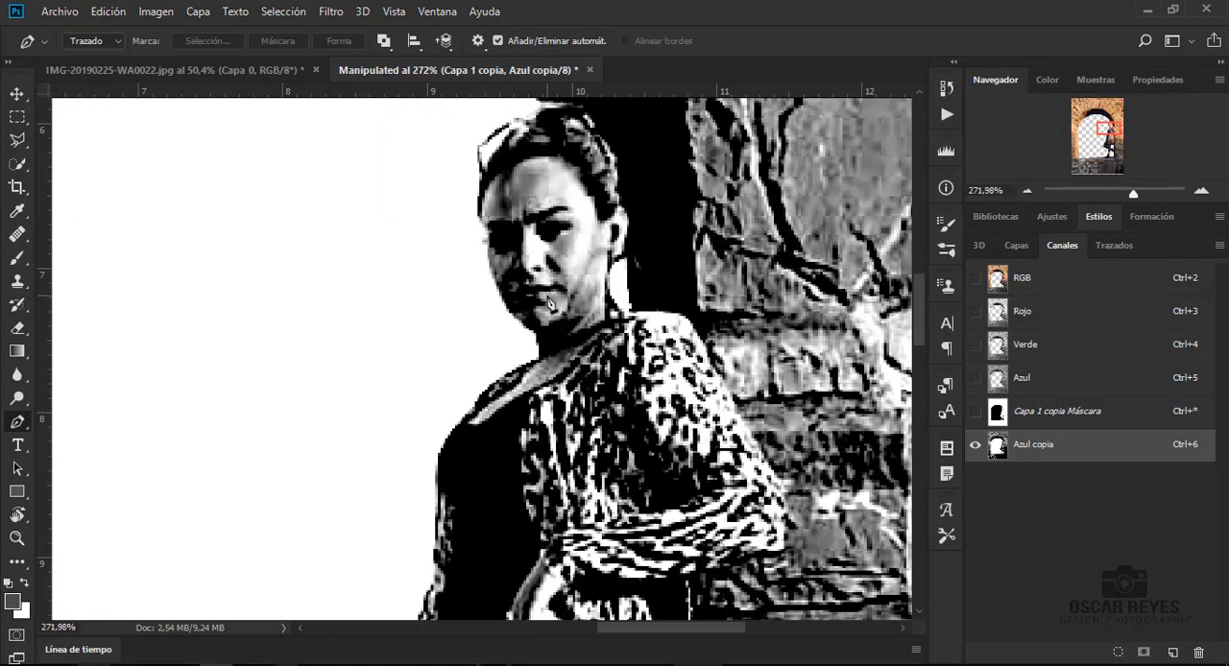
{"action": "left_click", "coordinate": [998, 445], "text": "ctrl"}
{"action": "left_click", "coordinate": [975, 278]}
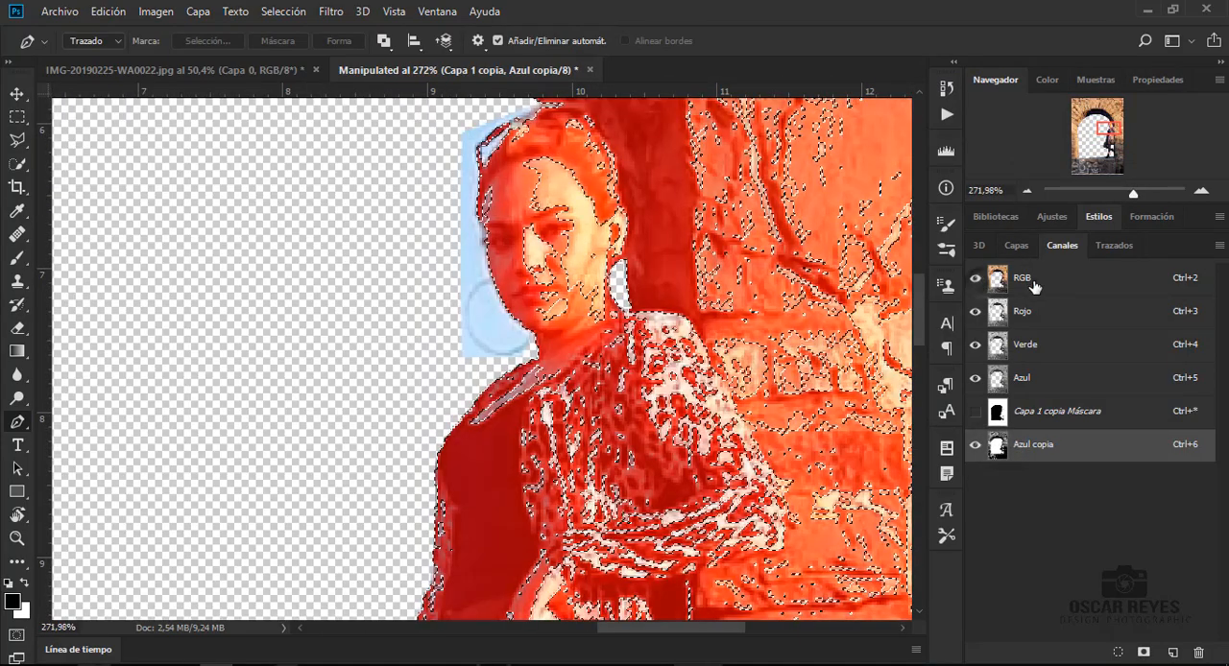
- Invert the selection, copy the selected area of Capa 1 copia to a new layer, and duplicate that new layer
{"action": "left_click", "coordinate": [1016, 245]}
{"action": "left_click", "coordinate": [284, 12]}
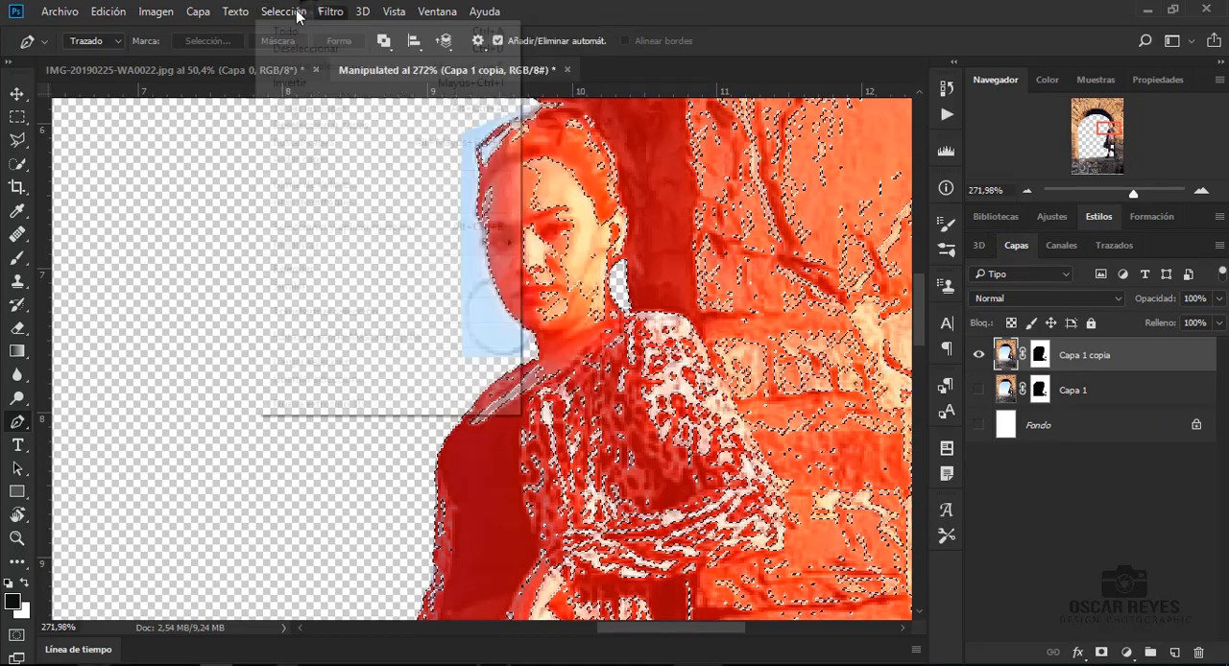
{"action": "left_click", "coordinate": [291, 84]}
{"action": "key", "text": "ctrl+j"}
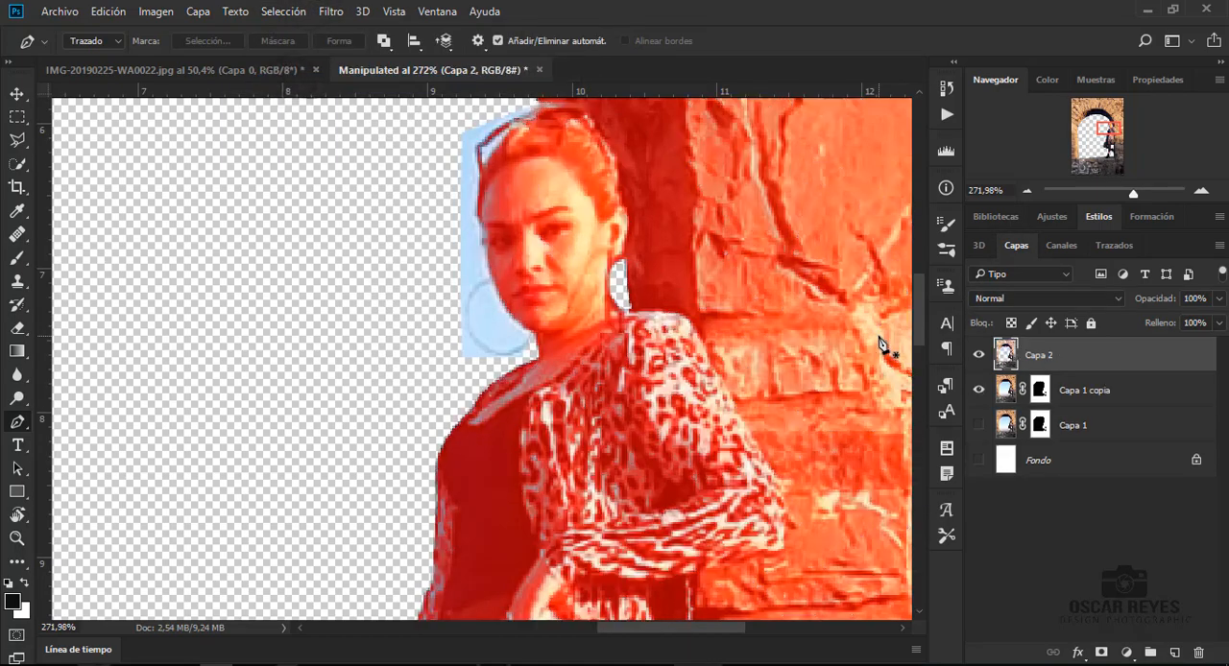
{"action": "key", "text": "ctrl+j"}
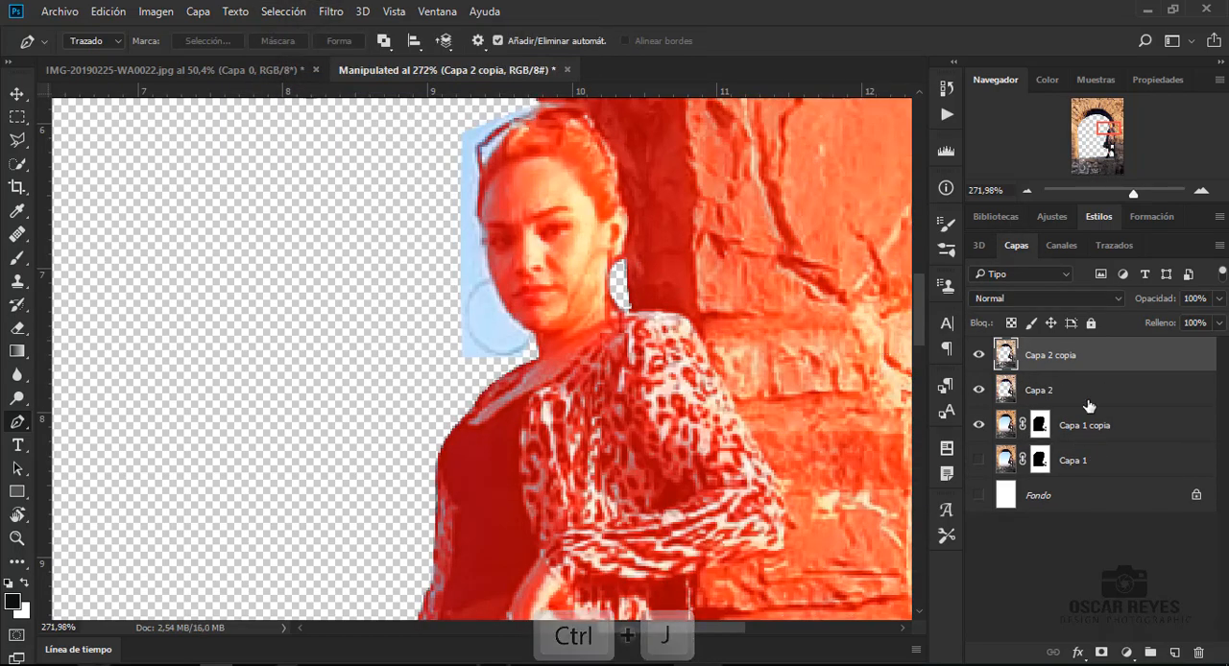
- Delete the Capa 2 and Capa 1 copia layers and make Capa 1 visible
{"action": "left_click", "coordinate": [1088, 400]}
{"action": "key", "text": "Delete"}
{"action": "key", "text": "Delete"}
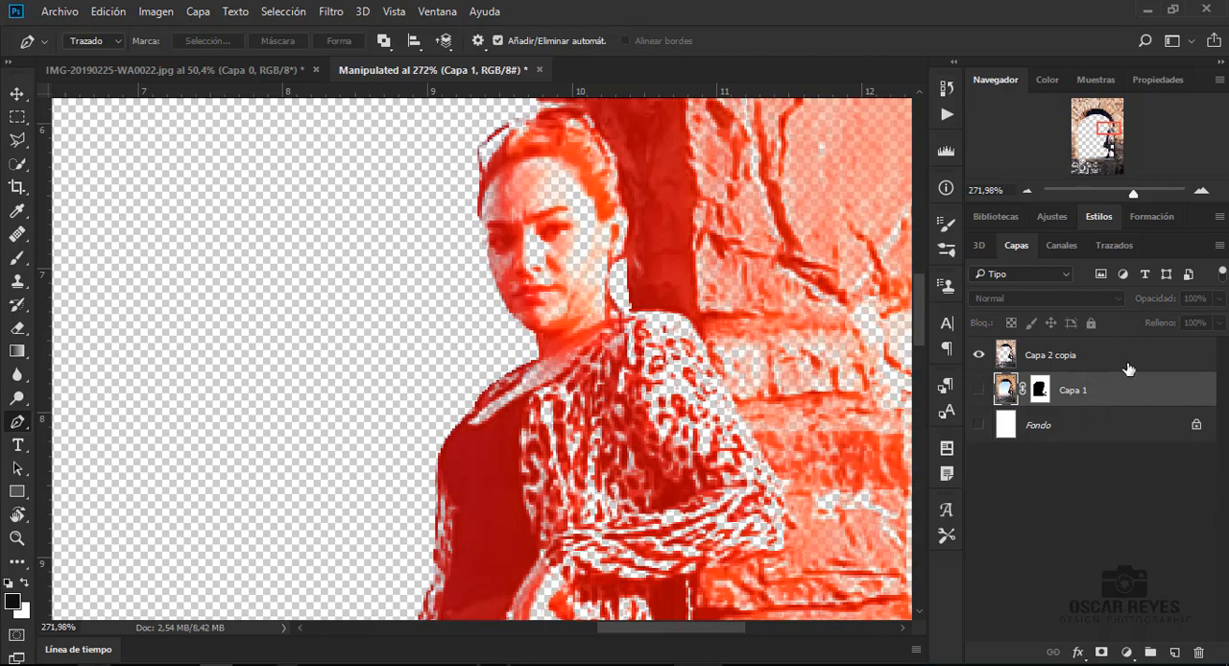
{"action": "left_click", "coordinate": [979, 391]}
- Try to delete the Azul copia channel, and undo the deletion
{"action": "left_click", "coordinate": [1061, 245]}
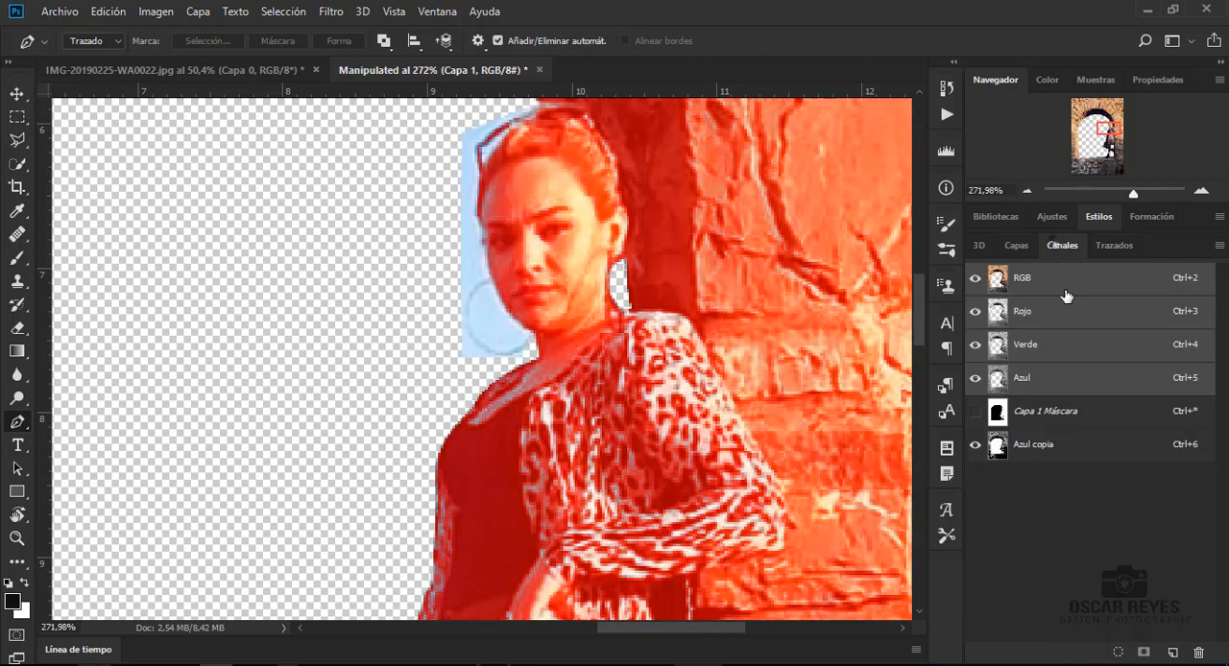
{"action": "left_click", "coordinate": [1046, 445]}
{"action": "key", "text": "Delete"}
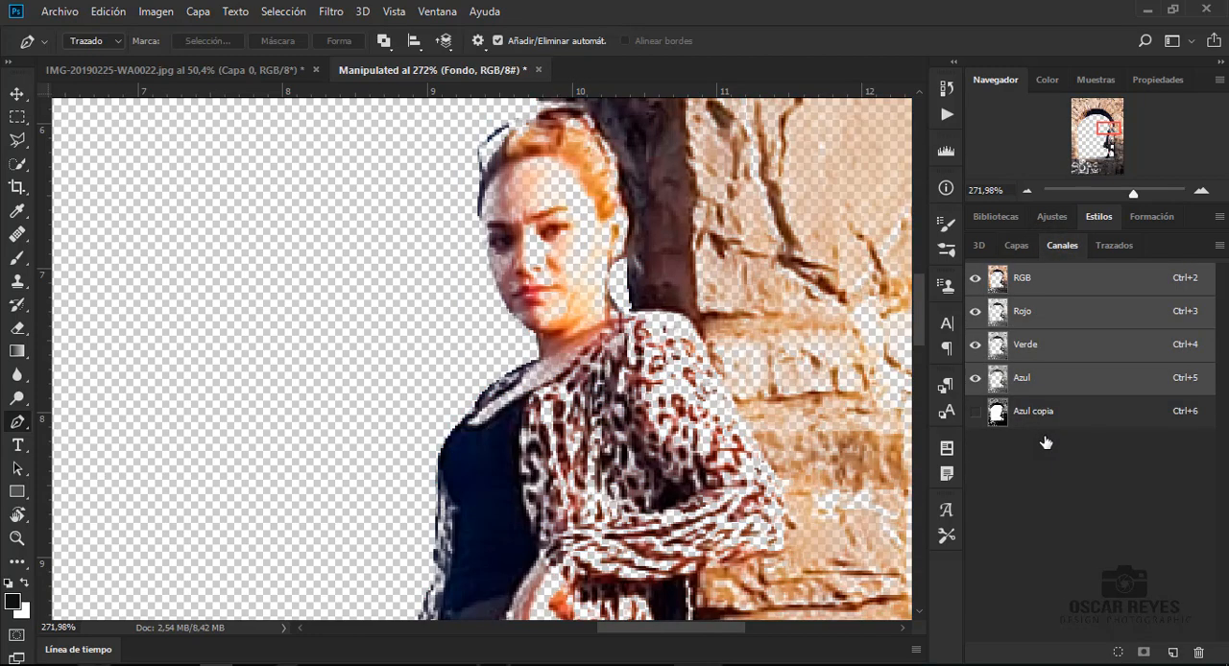
{"action": "left_click", "coordinate": [1015, 246]}
{"action": "key", "text": "ctrl+z"}
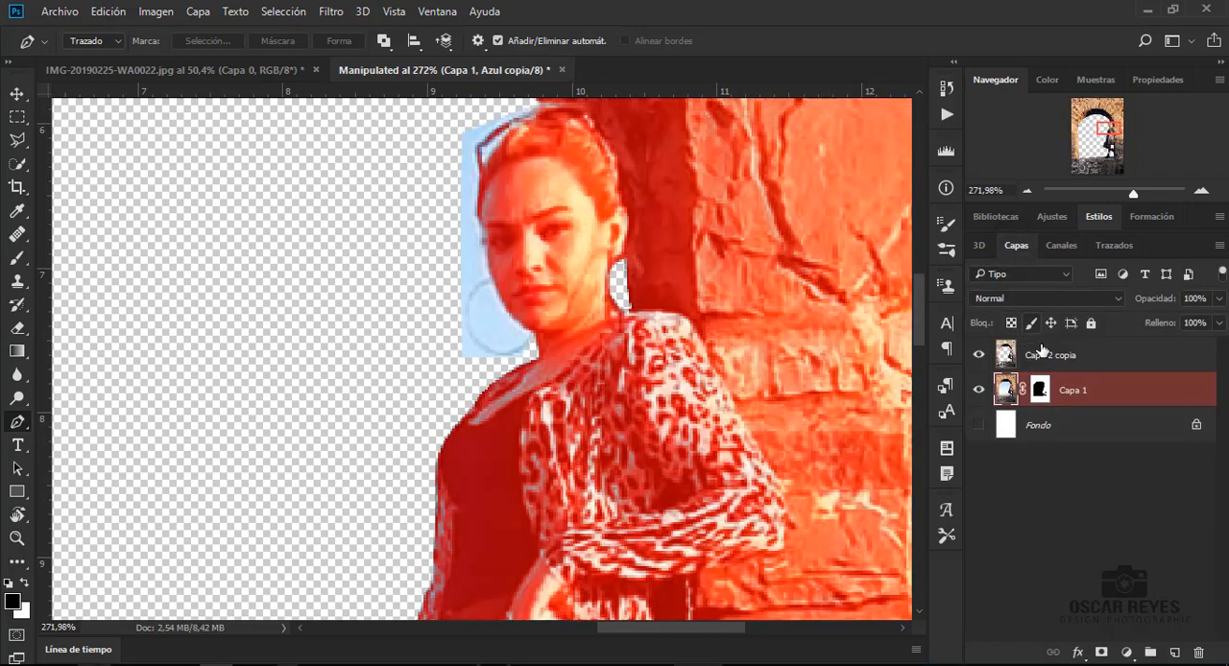
- Make the RGB composite the active channel with the Azul copia overlay hidden, and return to the layer list
{"action": "left_click", "coordinate": [1061, 245]}
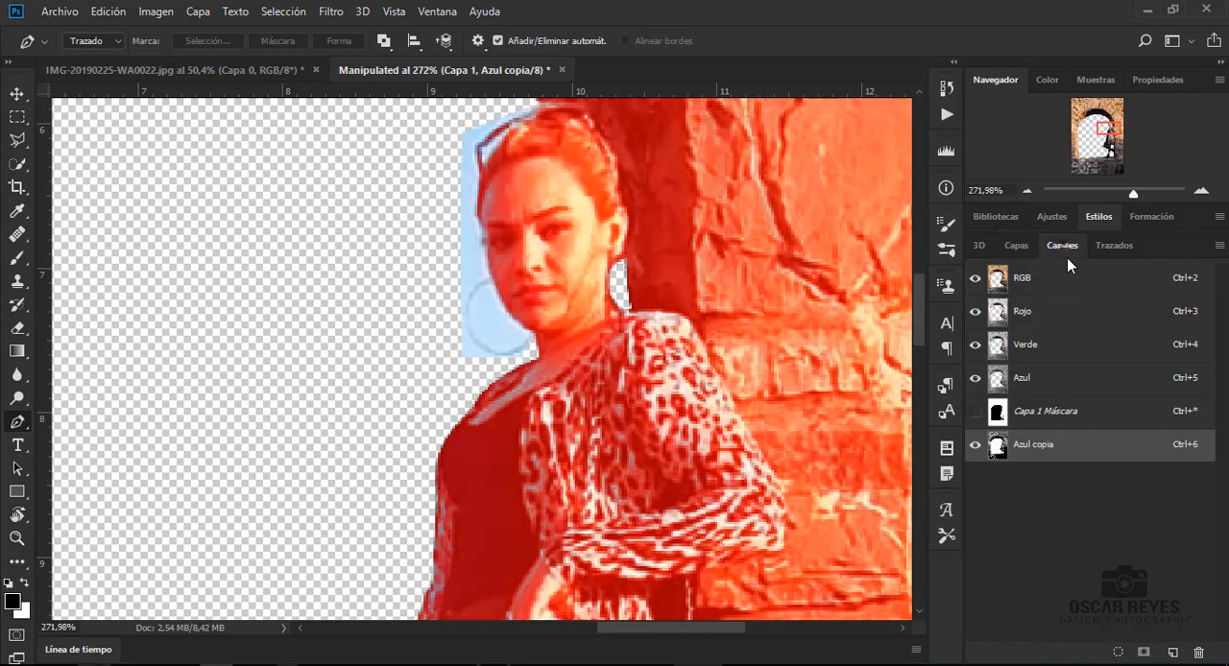
{"action": "left_click", "coordinate": [1056, 411]}
{"action": "left_click", "coordinate": [1037, 279]}
{"action": "left_click", "coordinate": [1016, 246]}
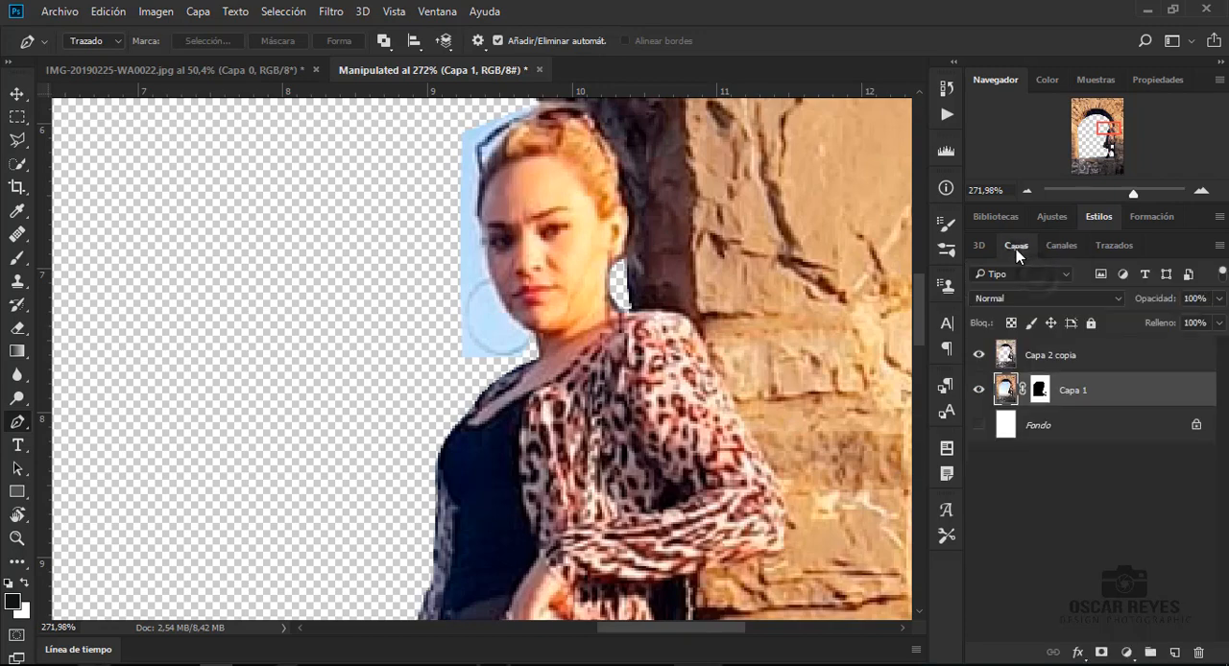
- Target the Capa 1 layer mask and set up a soft Brush with a size of 7 px
{"action": "left_click", "coordinate": [1039, 391]}
{"action": "key", "text": "b"}
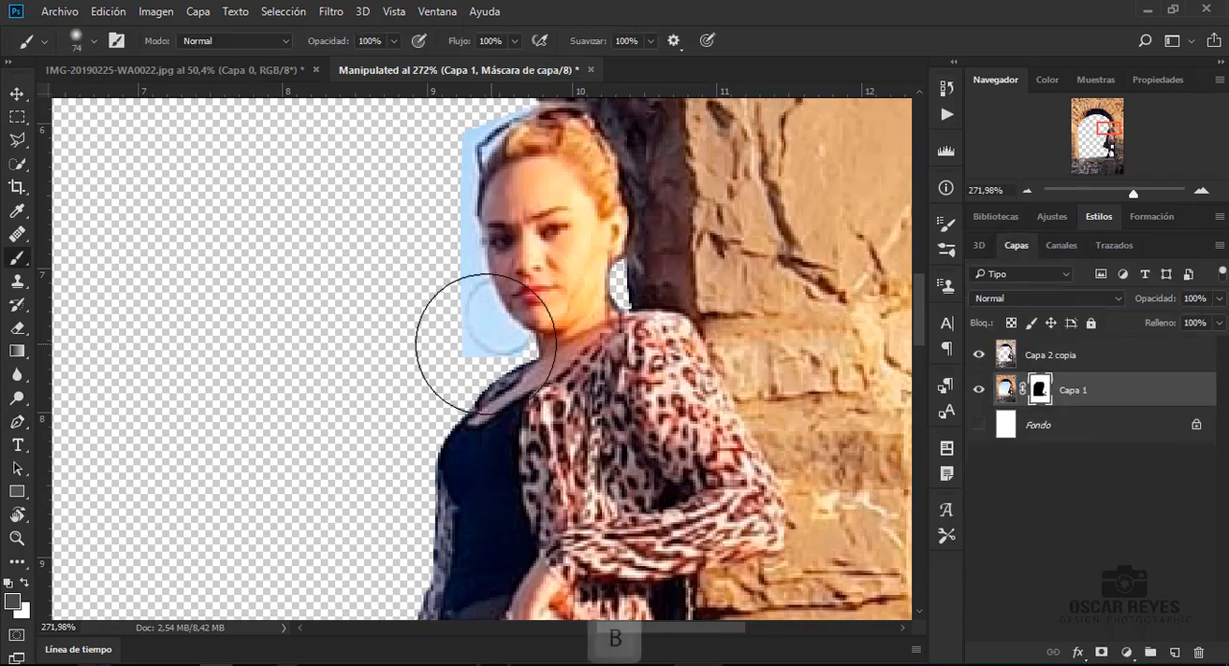
{"action": "right_click", "coordinate": [395, 250]}
{"action": "left_click_drag", "start_coordinate": [526, 286], "coordinate": [493, 276]}
{"action": "left_click", "coordinate": [450, 183]}
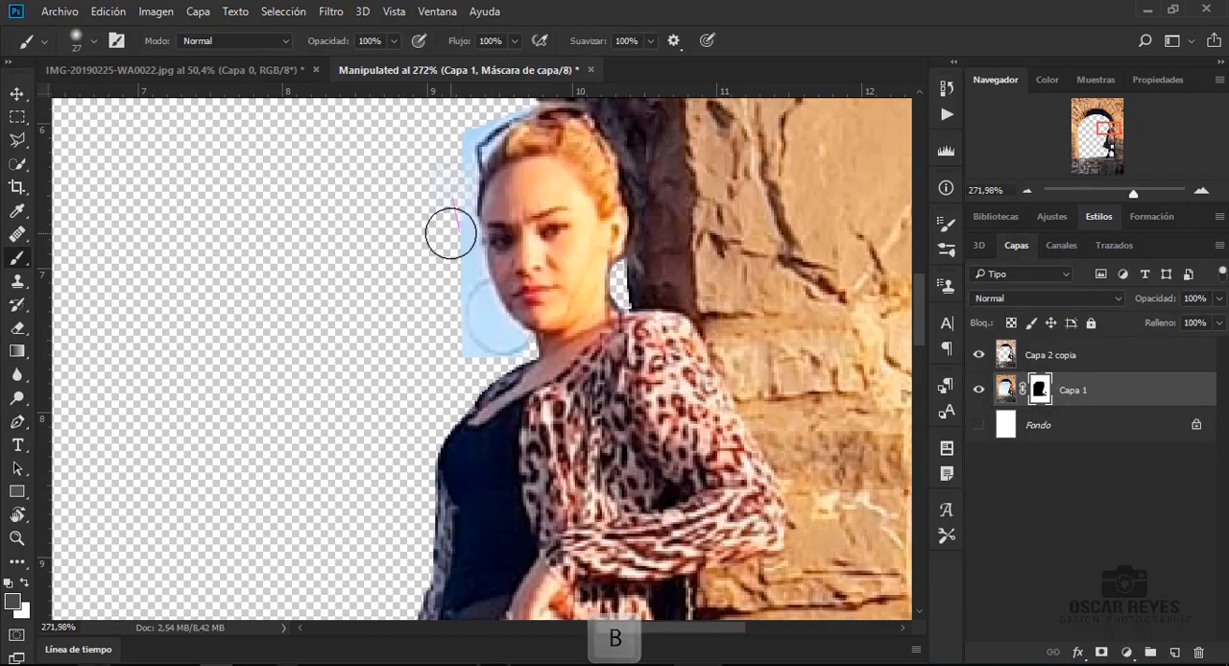
{"action": "right_click", "coordinate": [434, 168]}
{"action": "left_click_drag", "start_coordinate": [534, 206], "coordinate": [528, 209]}
{"action": "left_click", "coordinate": [365, 144]}
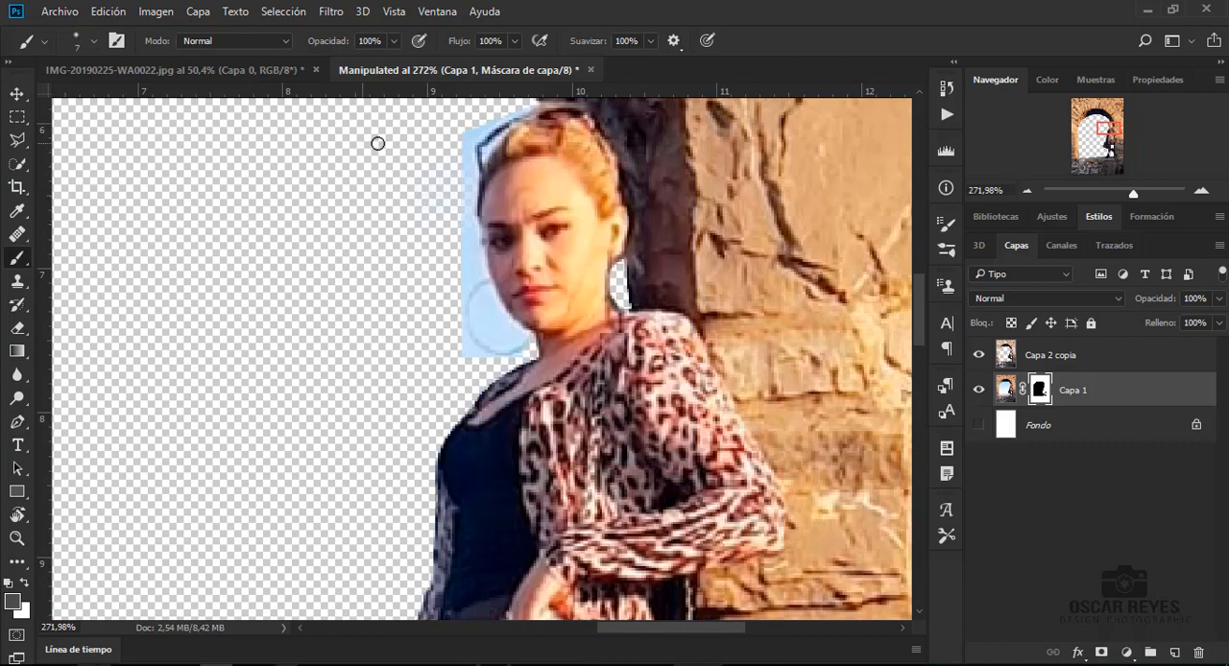
- Turn off Suavizar in the brush settings and reduce the brush spacing to 1%
{"action": "left_click", "coordinate": [946, 251]}
{"action": "left_click", "coordinate": [579, 186]}
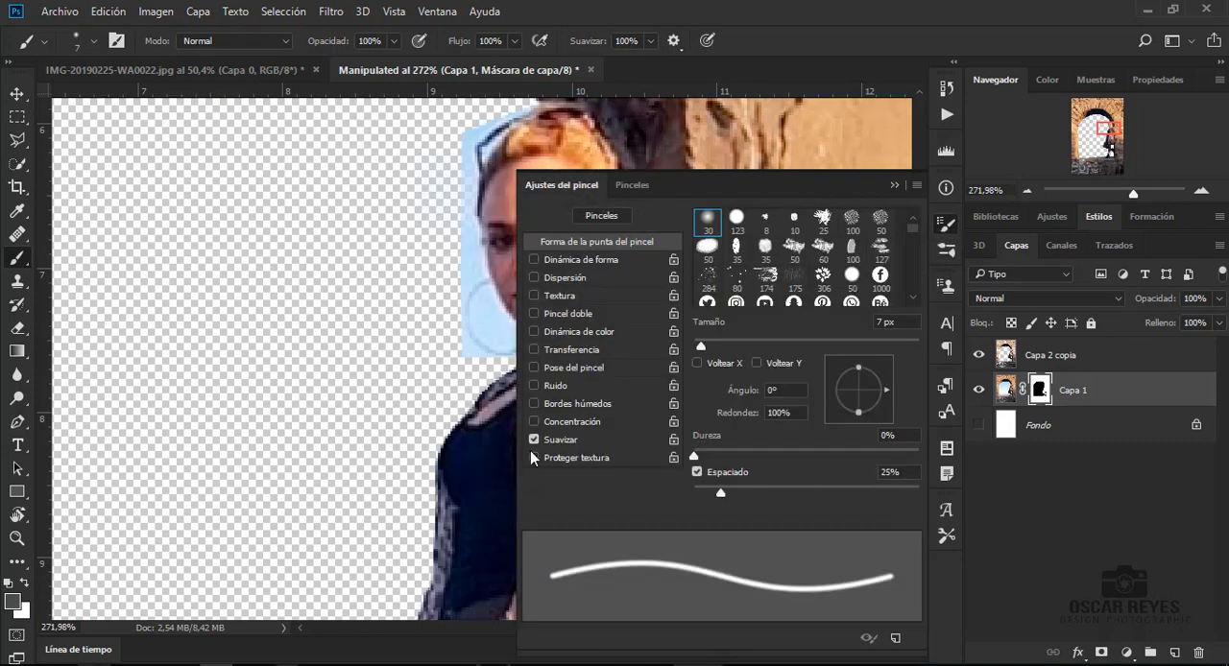
{"action": "left_click_drag", "start_coordinate": [720, 492], "coordinate": [642, 496]}
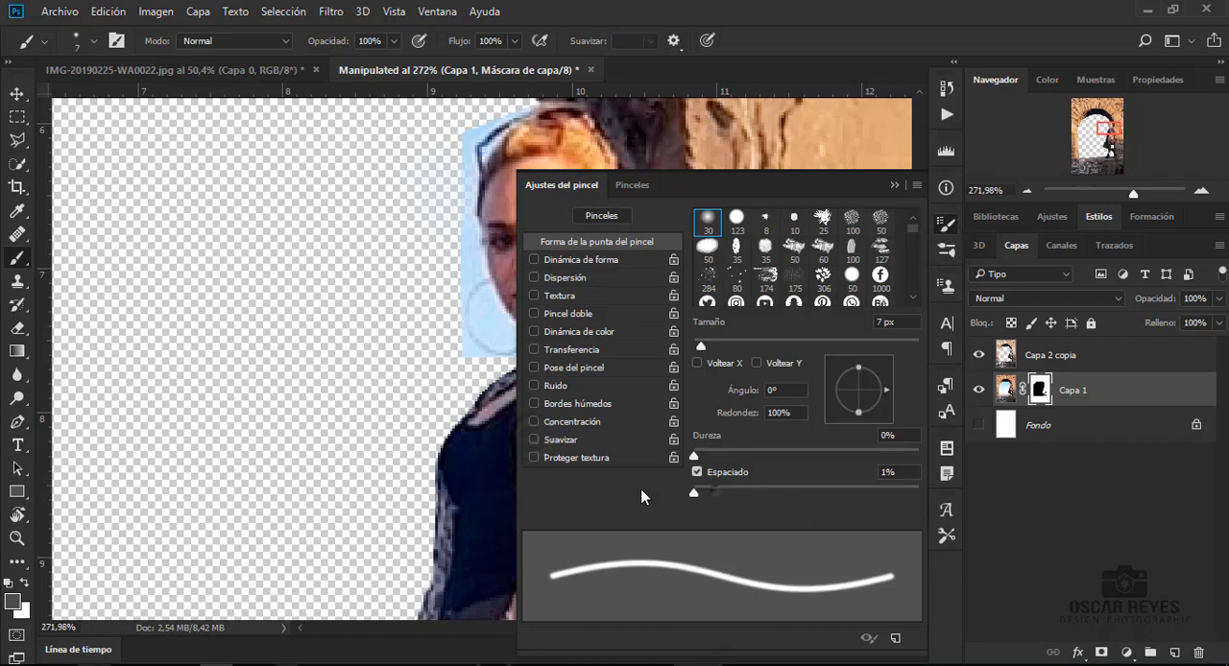
{"action": "left_click", "coordinate": [892, 191]}
- Paint on the Capa 1 mask to remove the leftover blue sky around the woman's face and hair
{"action": "right_click", "coordinate": [379, 343]}
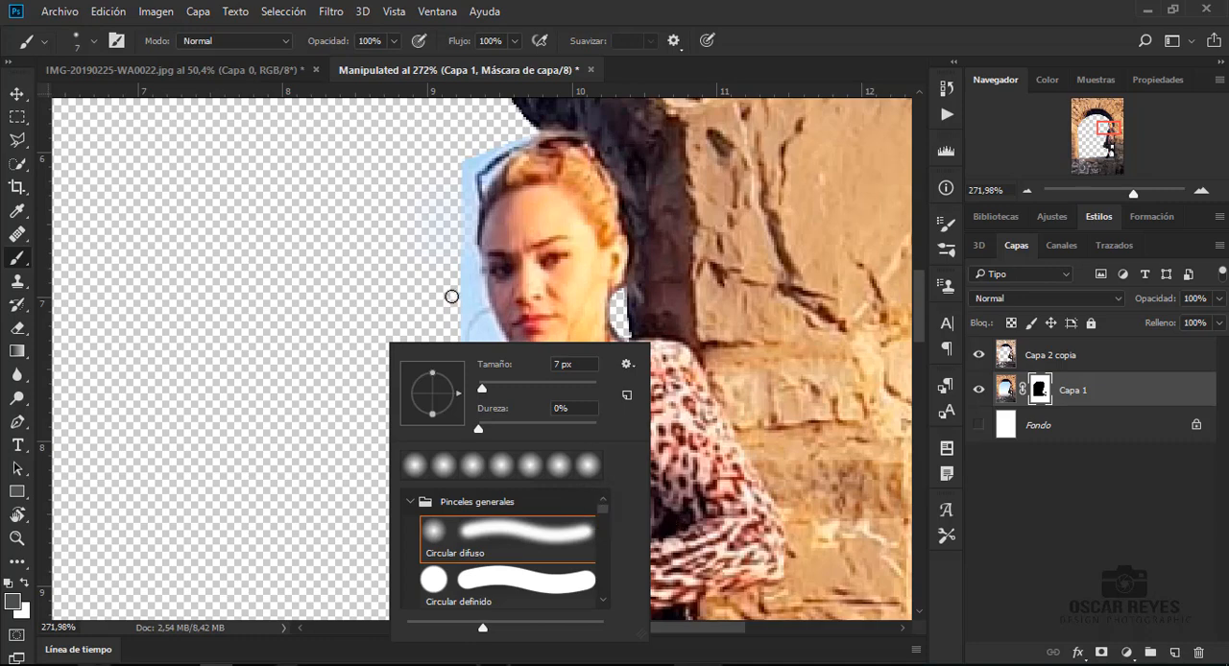
{"action": "left_click", "coordinate": [452, 297]}
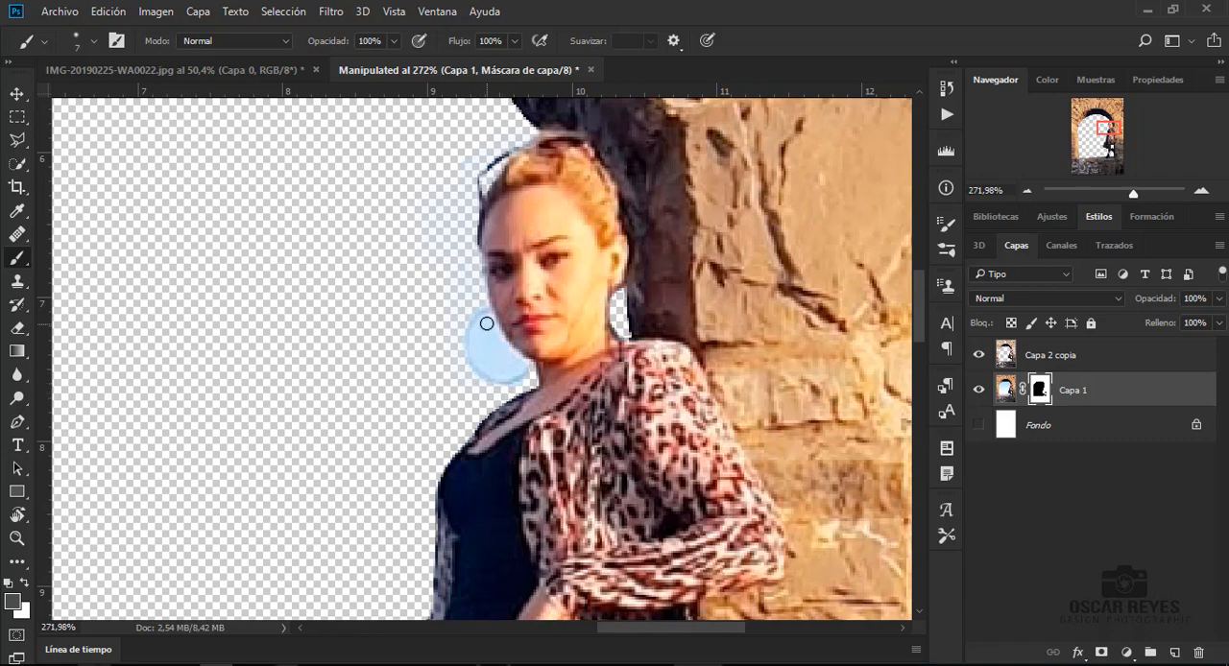
{"action": "left_click_drag", "start_coordinate": [494, 340], "coordinate": [508, 355]}
{"action": "left_click_drag", "start_coordinate": [477, 341], "coordinate": [494, 369]}
{"action": "key", "text": "ctrl+0"}
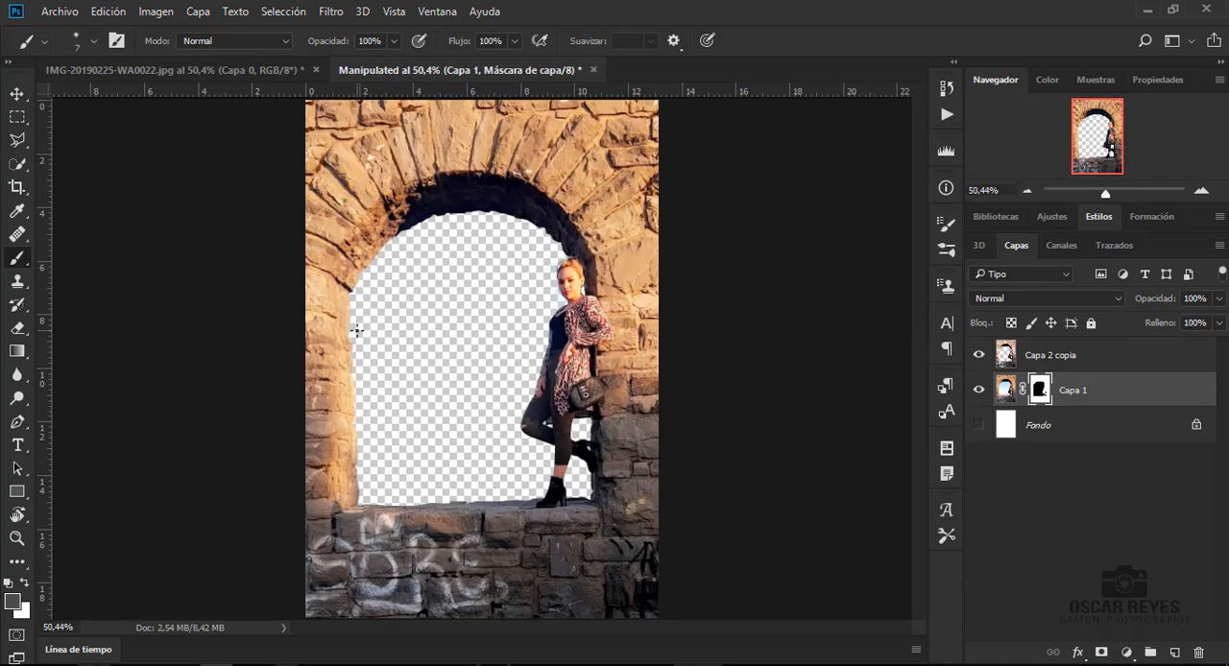
- Show and select the Fondo layer, and bring the cloud photo above_2_by_castock-d4gsrfu.jpg in directly above it
{"action": "key", "text": "v"}
{"action": "left_click", "coordinate": [978, 424]}
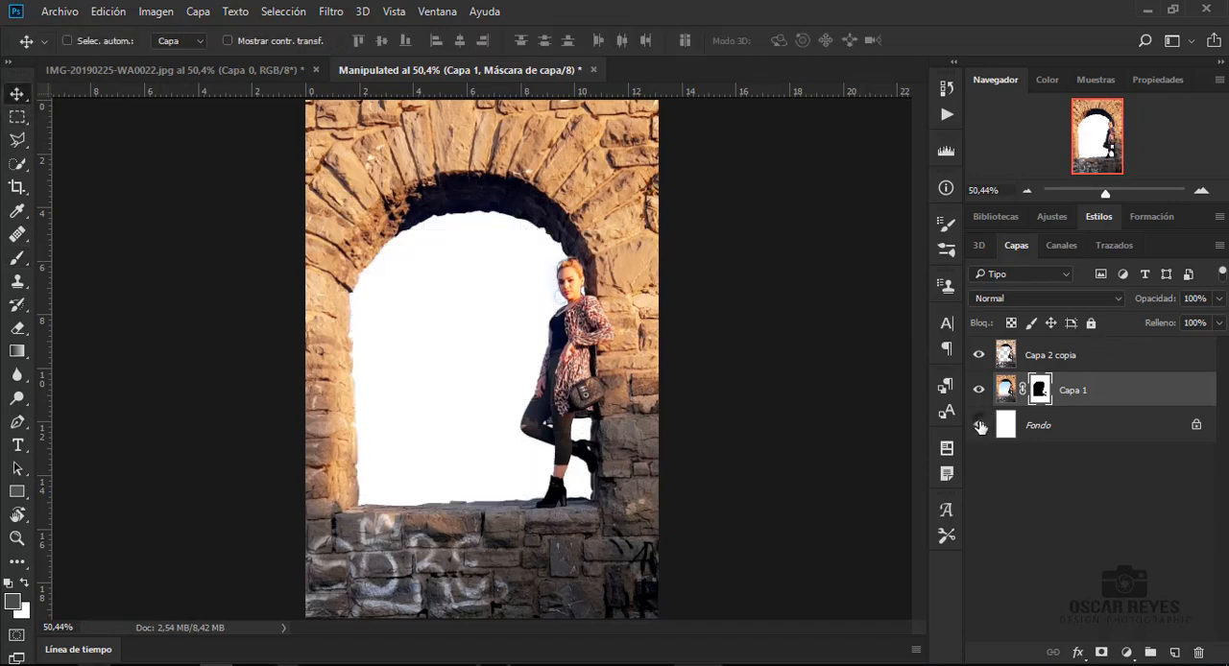
{"action": "left_click", "coordinate": [1029, 424]}
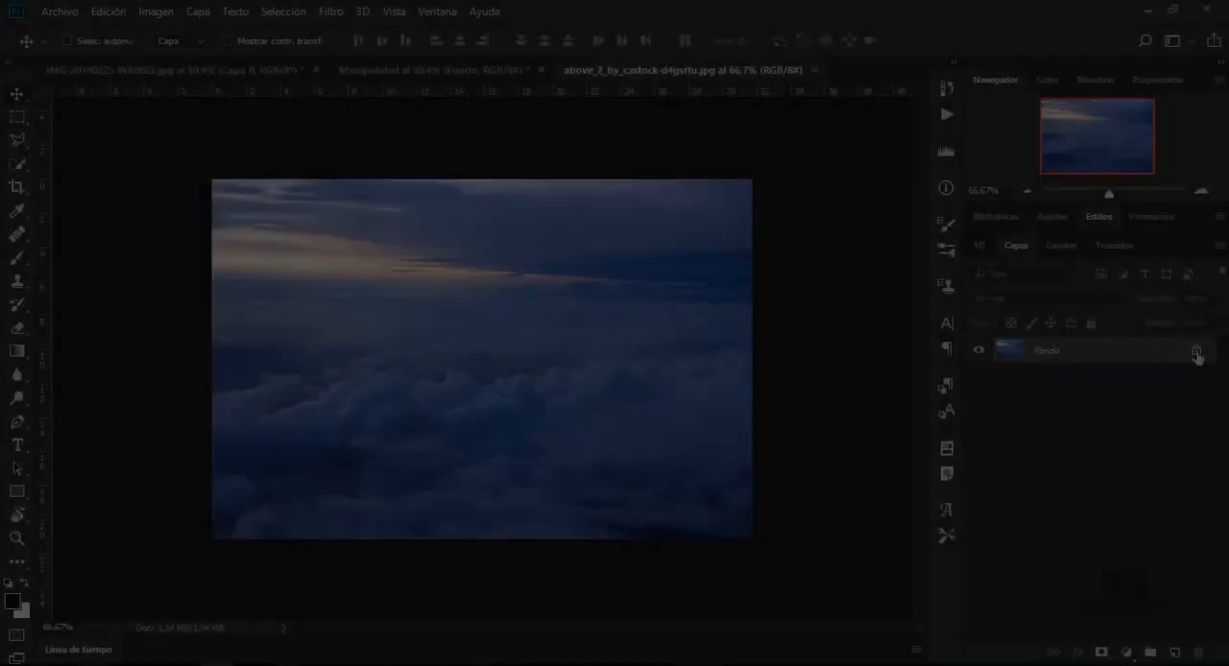
{"action": "left_click_drag", "start_coordinate": [575, 260], "coordinate": [498, 419]}
- Scale up the cloud layer with Free Transform until it covers the whole arch opening
{"action": "key", "text": "ctrl+t"}
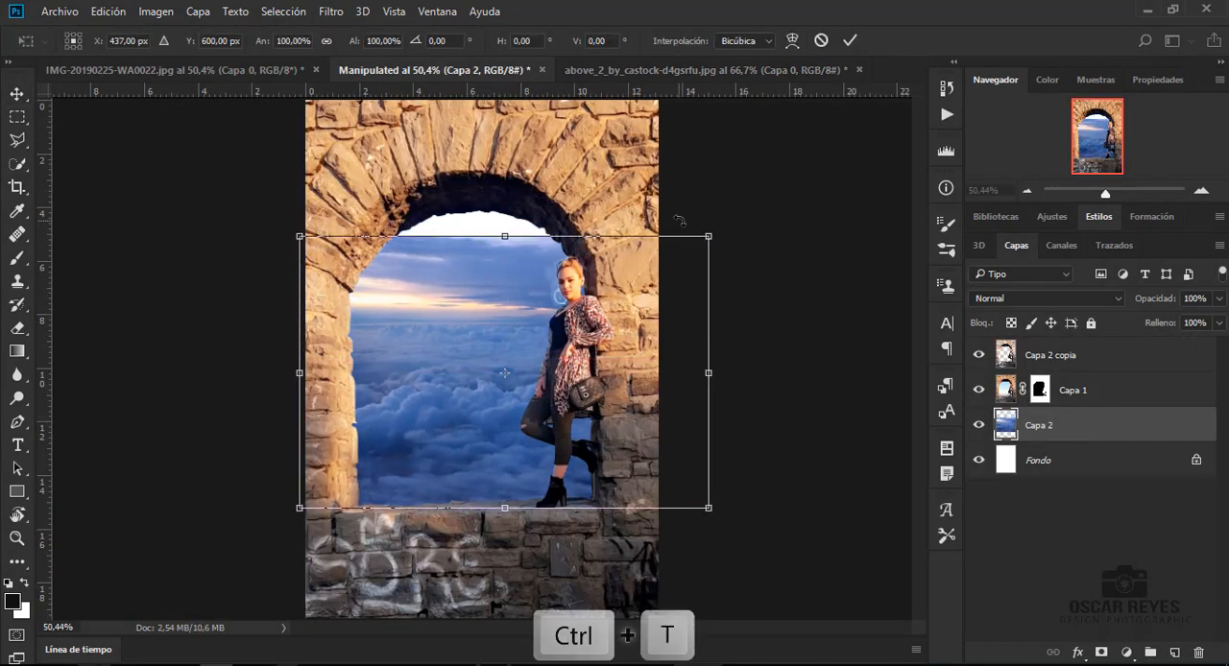
{"action": "left_click_drag", "start_coordinate": [713, 238], "coordinate": [757, 204]}
{"action": "key", "text": "Return"}
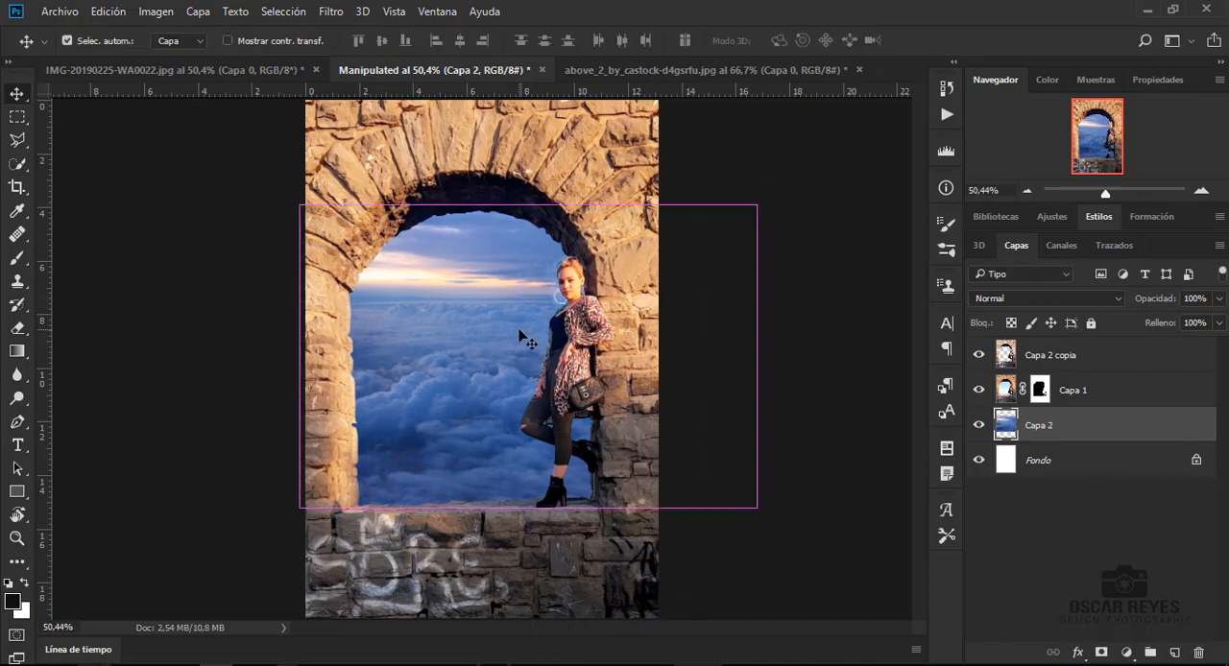
{"action": "key", "text": "ctrl+t"}
{"action": "right_click", "coordinate": [521, 337]}
{"action": "left_click", "coordinate": [587, 603]}
{"action": "right_click", "coordinate": [504, 126]}
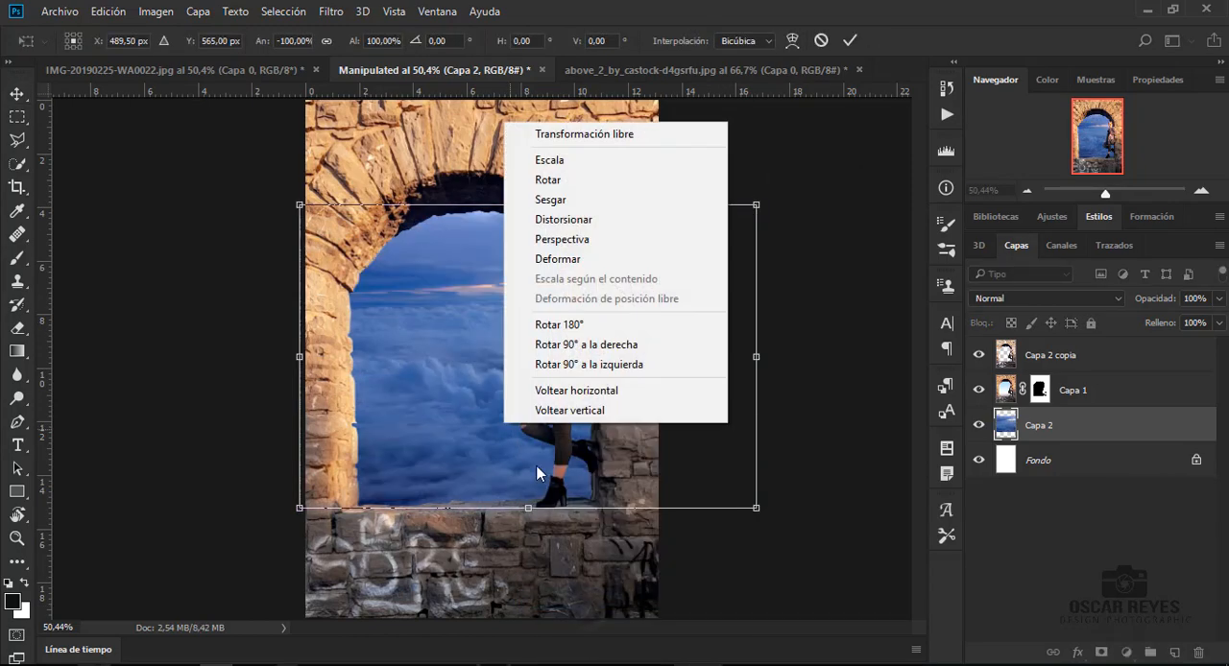
{"action": "left_click", "coordinate": [571, 410]}
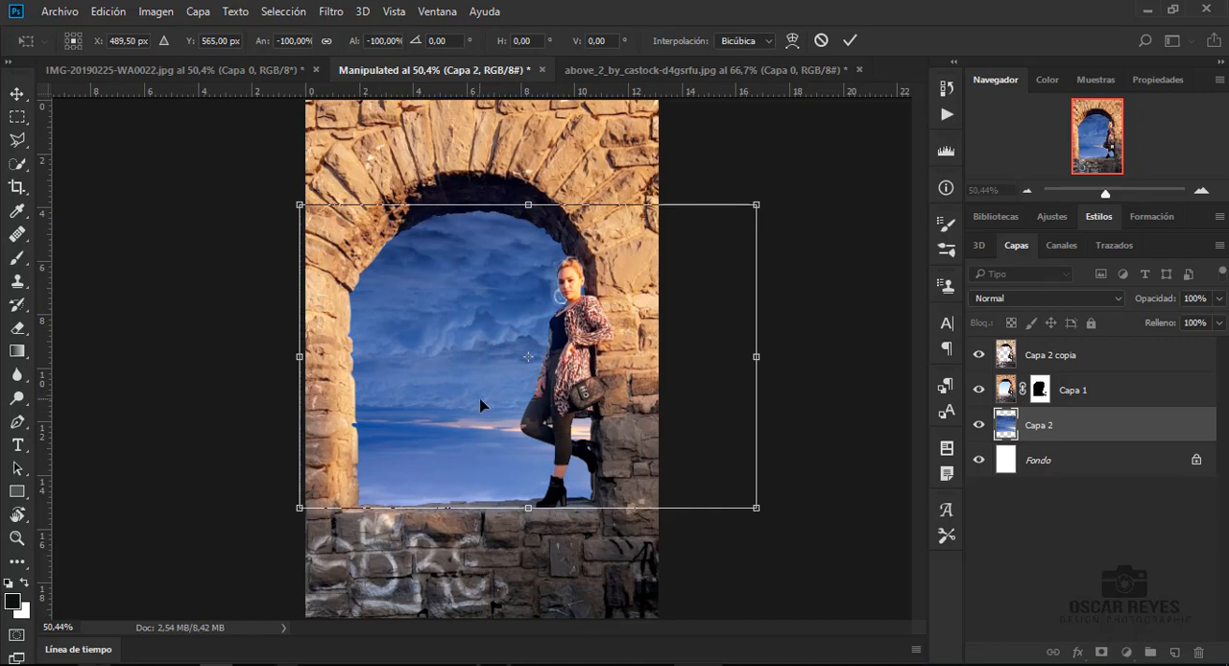
{"action": "left_click_drag", "start_coordinate": [480, 400], "coordinate": [359, 384]}
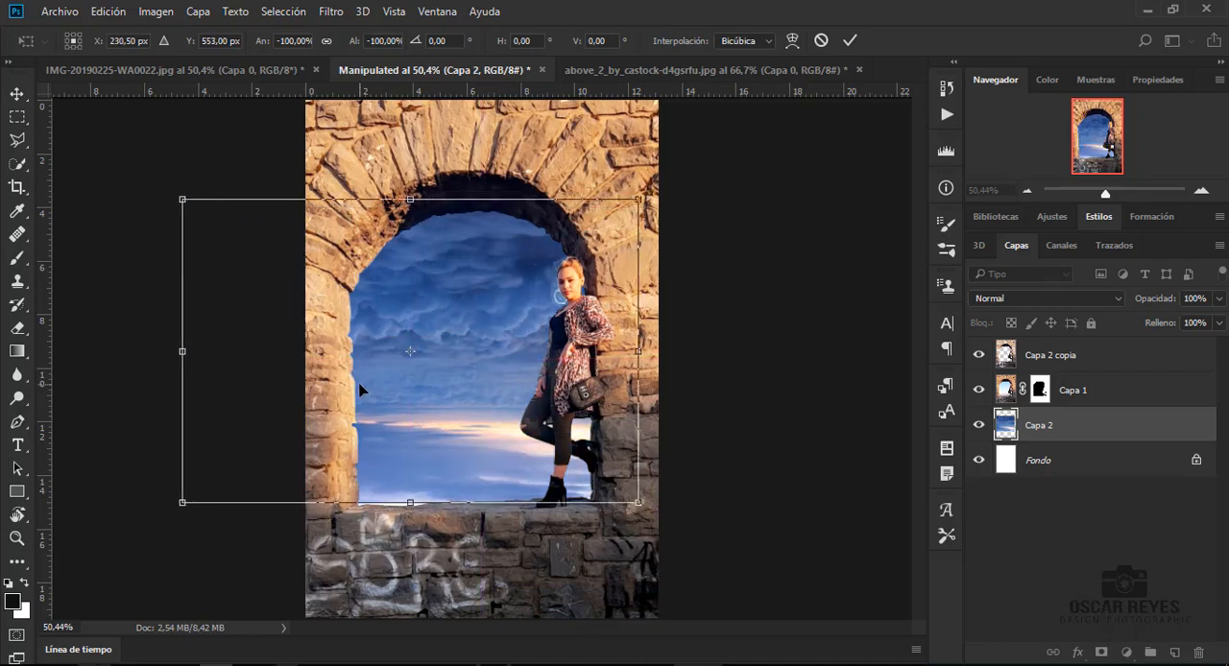
{"action": "key", "text": "Escape"}
- Reposition the Capa 2 cloud layer inside the arch opening
{"action": "left_click_drag", "start_coordinate": [481, 391], "coordinate": [516, 397]}
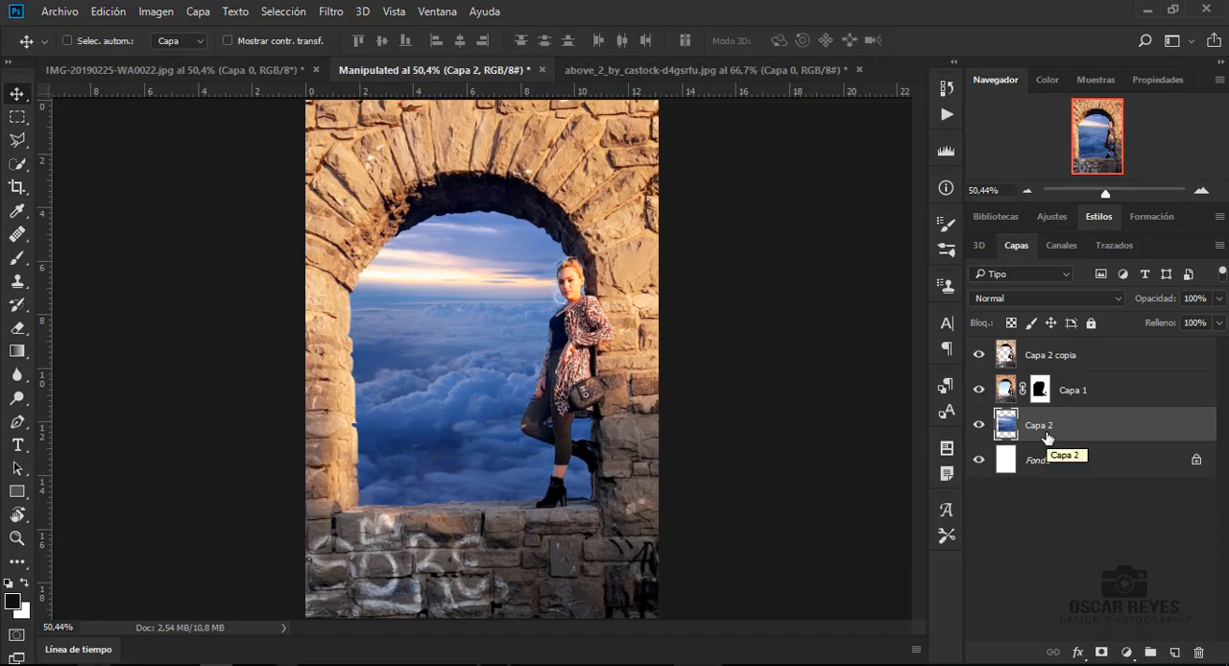
- Reset the foreground colour to black and paint on the Capa 1 mask to remove the leftover halo around the woman's hair and earring
{"action": "left_click", "coordinate": [1083, 395]}
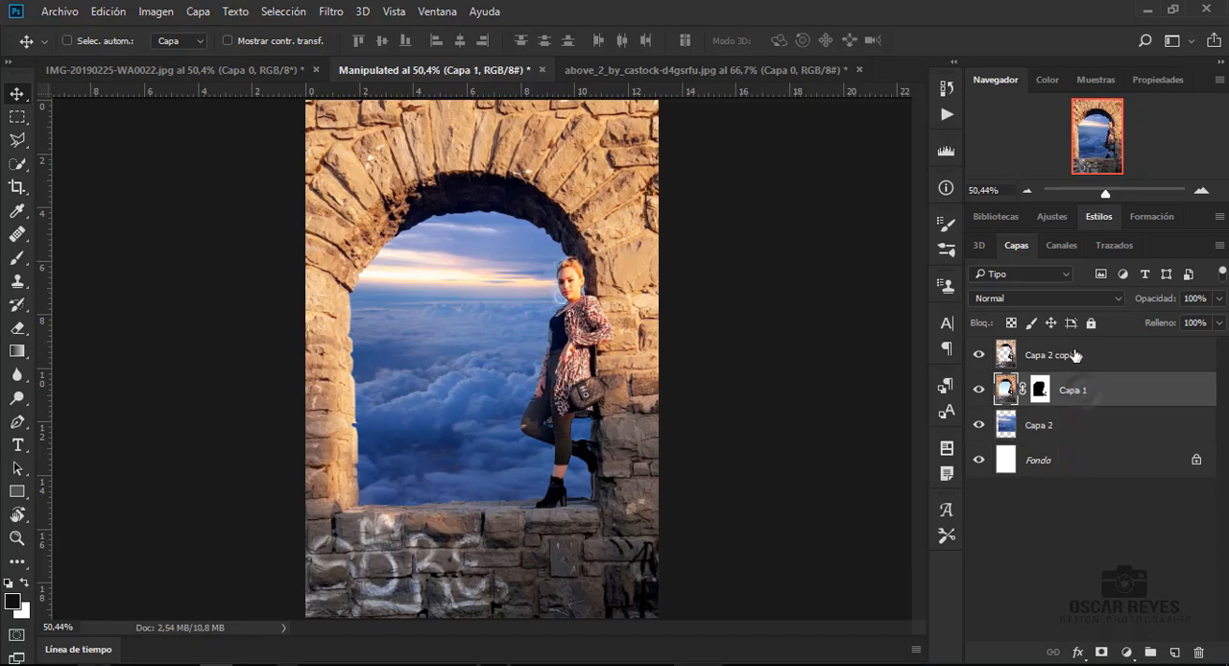
{"action": "scroll", "coordinate": [581, 280], "scroll_direction": "up", "scroll_amount": 5}
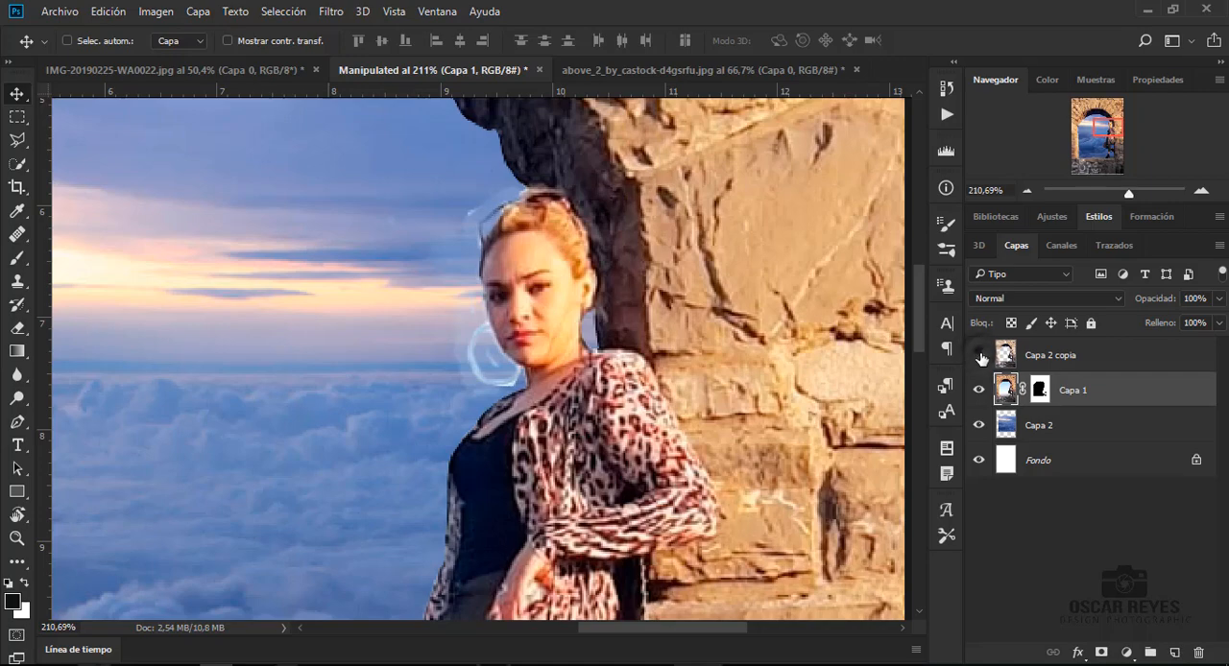
{"action": "left_click", "coordinate": [1042, 394]}
{"action": "key", "text": "b"}
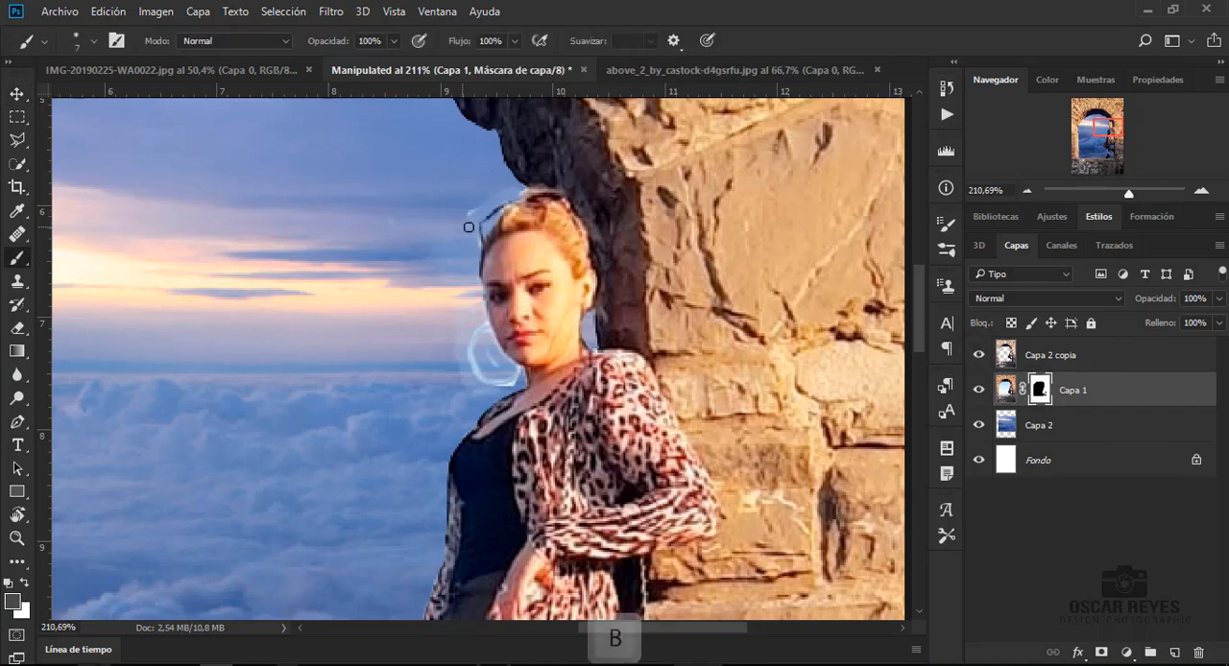
{"action": "mouse_move", "coordinate": [469, 227]}
{"action": "left_mouse_down"}
{"action": "mouse_move", "coordinate": [467, 199]}
{"action": "mouse_move", "coordinate": [482, 191]}
{"action": "mouse_move", "coordinate": [488, 207]}
{"action": "mouse_move", "coordinate": [497, 191]}
{"action": "mouse_move", "coordinate": [469, 206]}
{"action": "left_mouse_up"}
{"action": "left_click", "coordinate": [7, 584]}
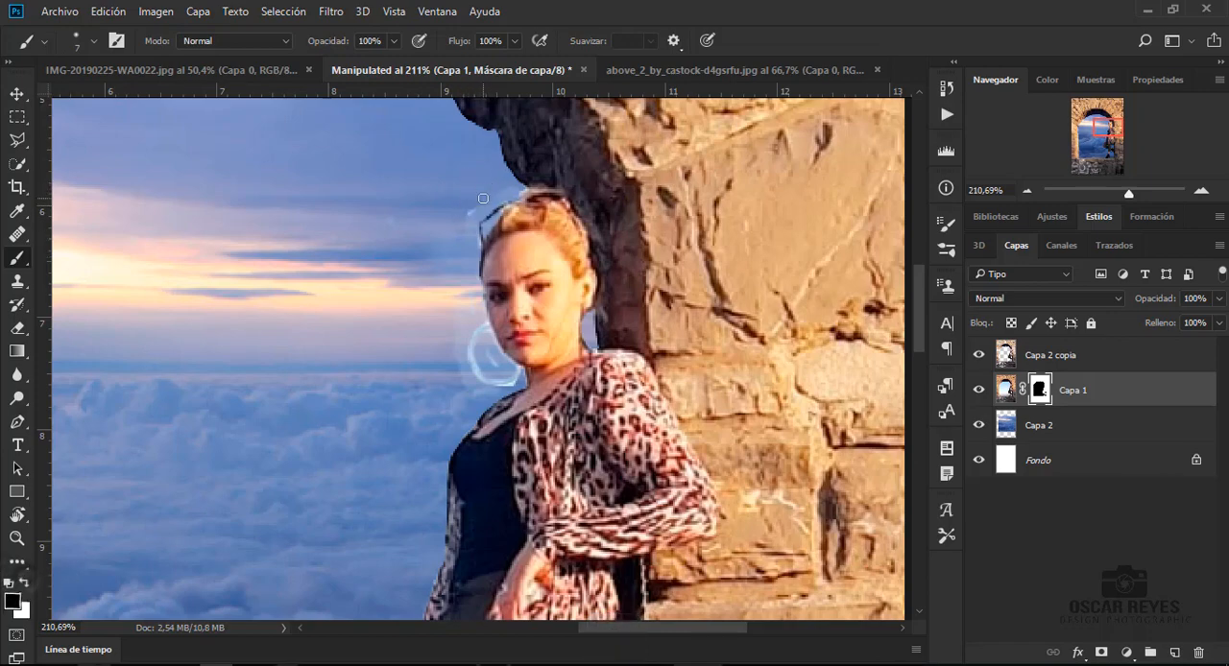
{"action": "mouse_move", "coordinate": [451, 246]}
{"action": "left_mouse_down"}
{"action": "mouse_move", "coordinate": [480, 198]}
{"action": "mouse_move", "coordinate": [491, 202]}
{"action": "left_mouse_up"}
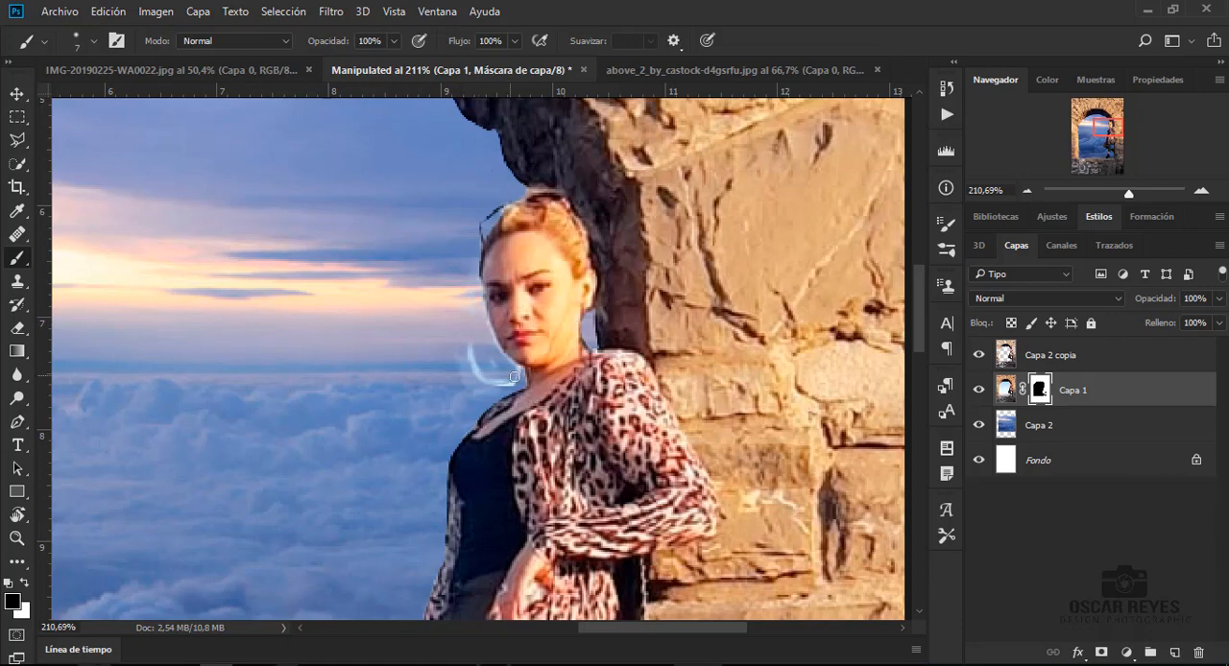
{"action": "left_click_drag", "start_coordinate": [490, 386], "coordinate": [470, 347]}
{"action": "scroll", "coordinate": [512, 368], "scroll_direction": "up", "scroll_amount": 4}
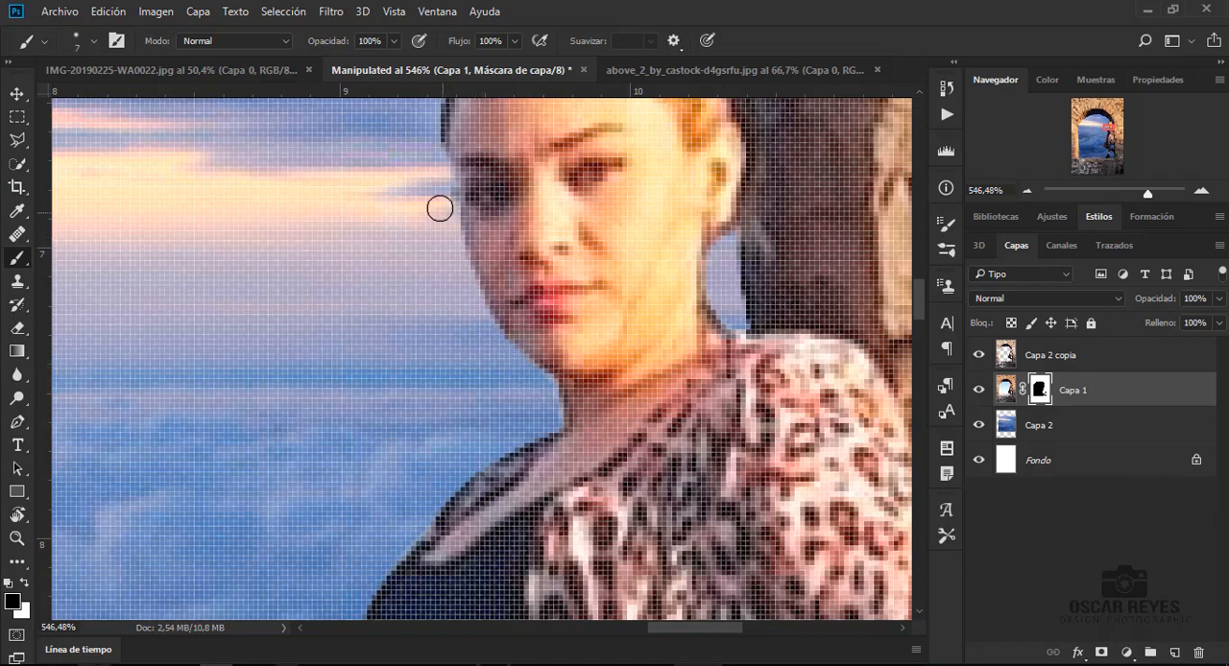
{"action": "scroll", "coordinate": [434, 230], "scroll_direction": "down", "scroll_amount": 8}
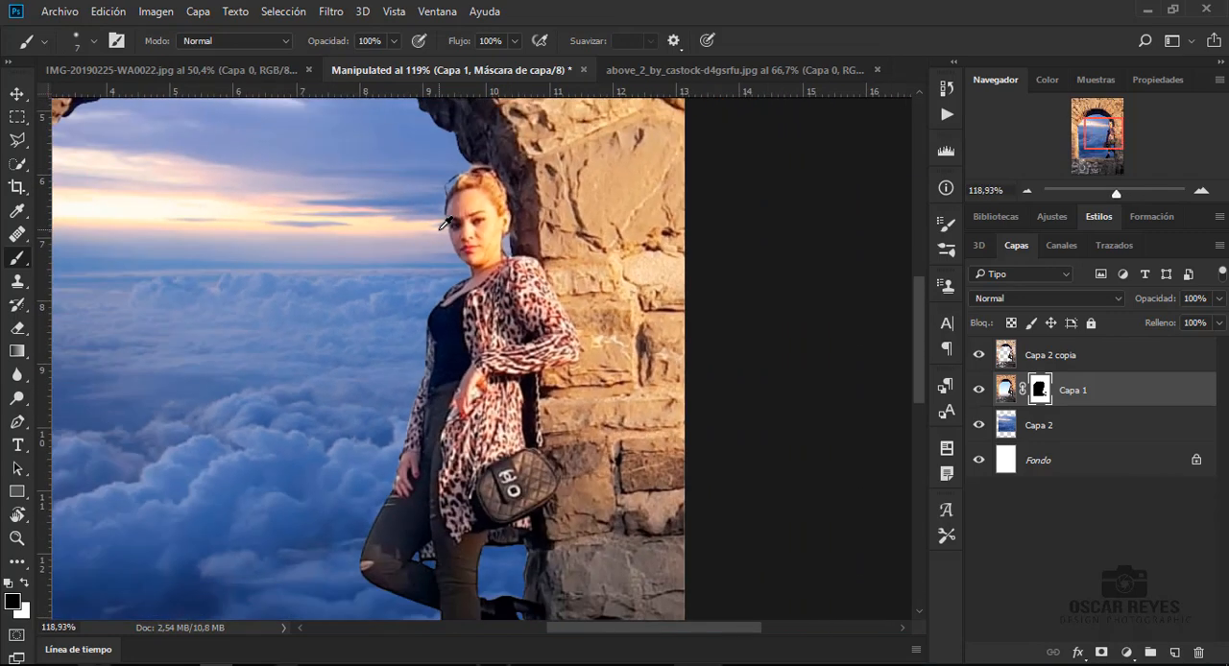
{"action": "scroll", "coordinate": [434, 230], "scroll_direction": "down", "scroll_amount": 2}
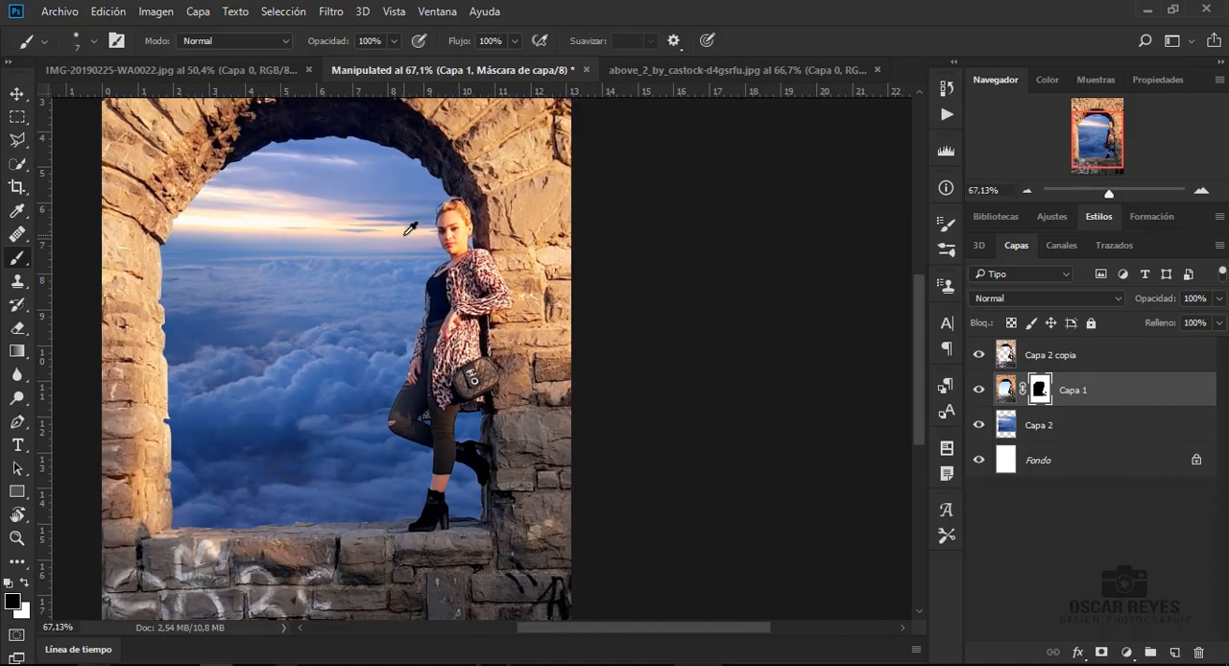
{"action": "scroll", "coordinate": [410, 228], "scroll_direction": "down", "scroll_amount": 1}
- Merge the Capa 2 copia layer with Capa 1 below it
{"action": "left_click", "coordinate": [17, 93]}
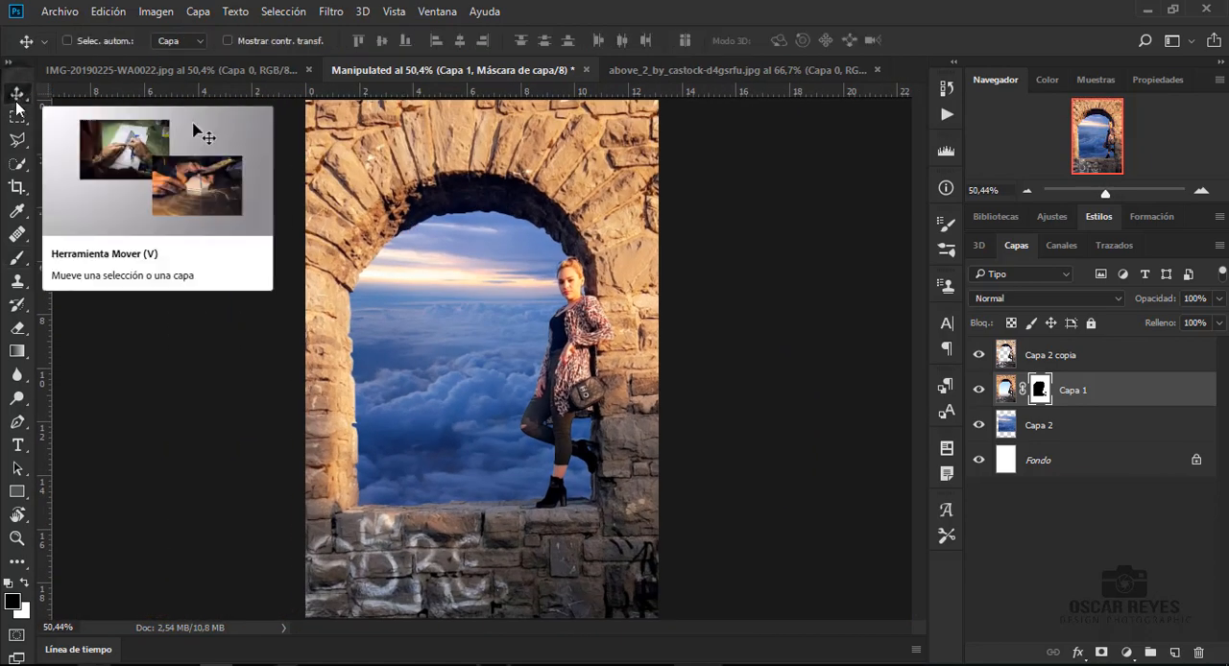
{"action": "left_click", "coordinate": [1064, 357], "text": "ctrl"}
{"action": "key", "text": "ctrl+e"}
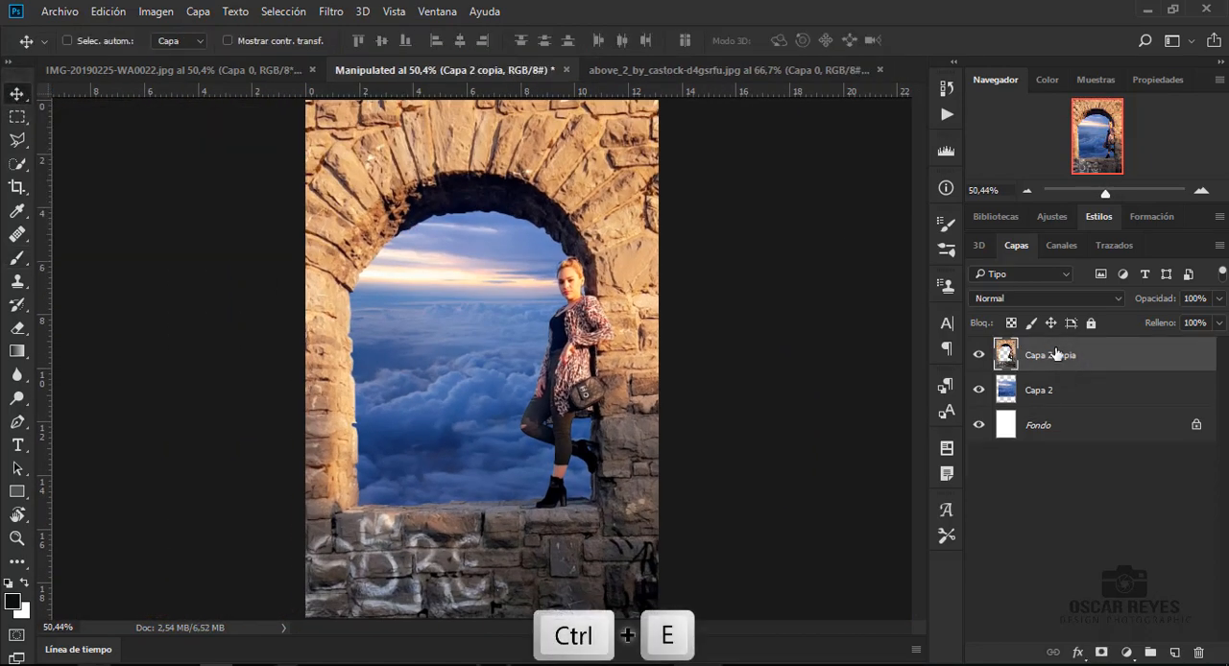
- Draw an unfilled circle about 28 px wide with a 1 px black stroke over the clouds near the woman
{"action": "left_click", "coordinate": [16, 492]}
{"action": "left_click", "coordinate": [83, 526]}
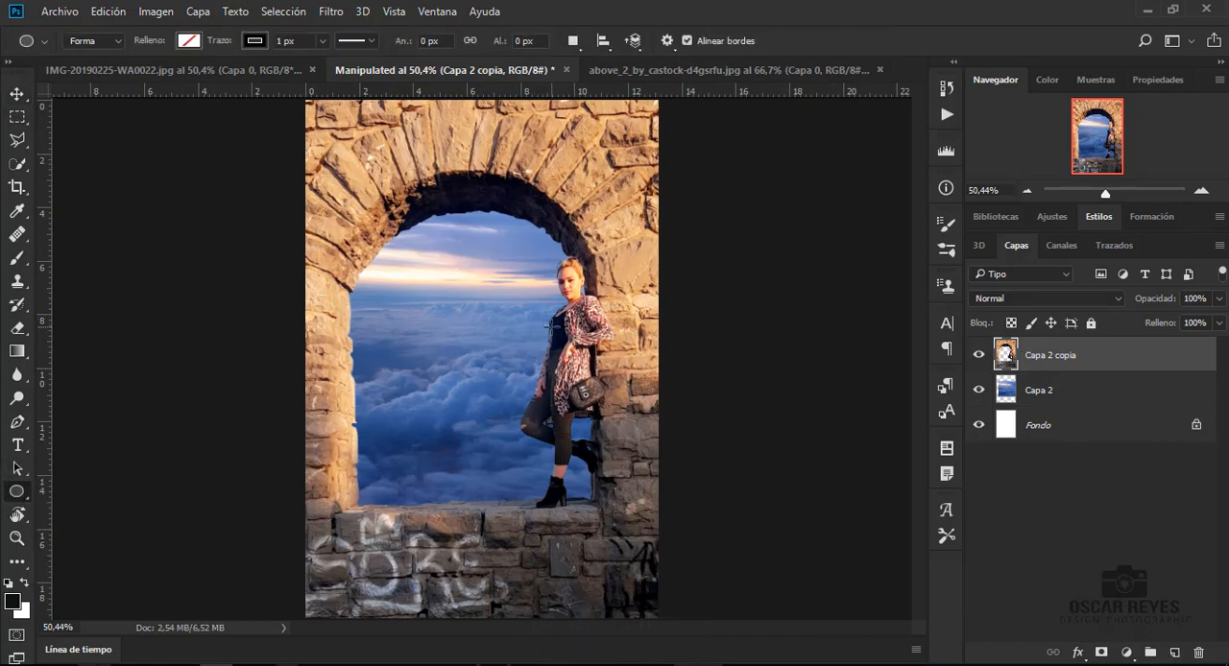
{"action": "scroll", "coordinate": [549, 326], "scroll_direction": "up", "scroll_amount": 6}
{"action": "left_click_drag", "start_coordinate": [422, 201], "coordinate": [508, 290]}
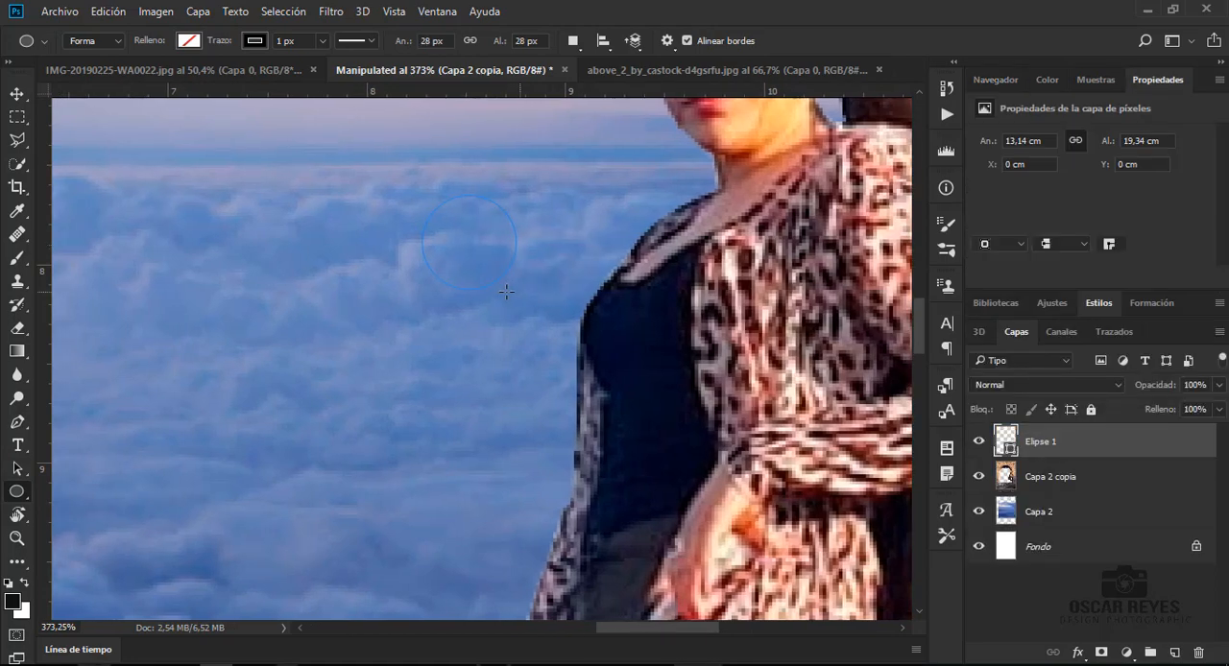
- Move the circle beside the woman's jaw as a hoop earring and place its layer below Capa 2 copia
{"action": "key", "text": "v"}
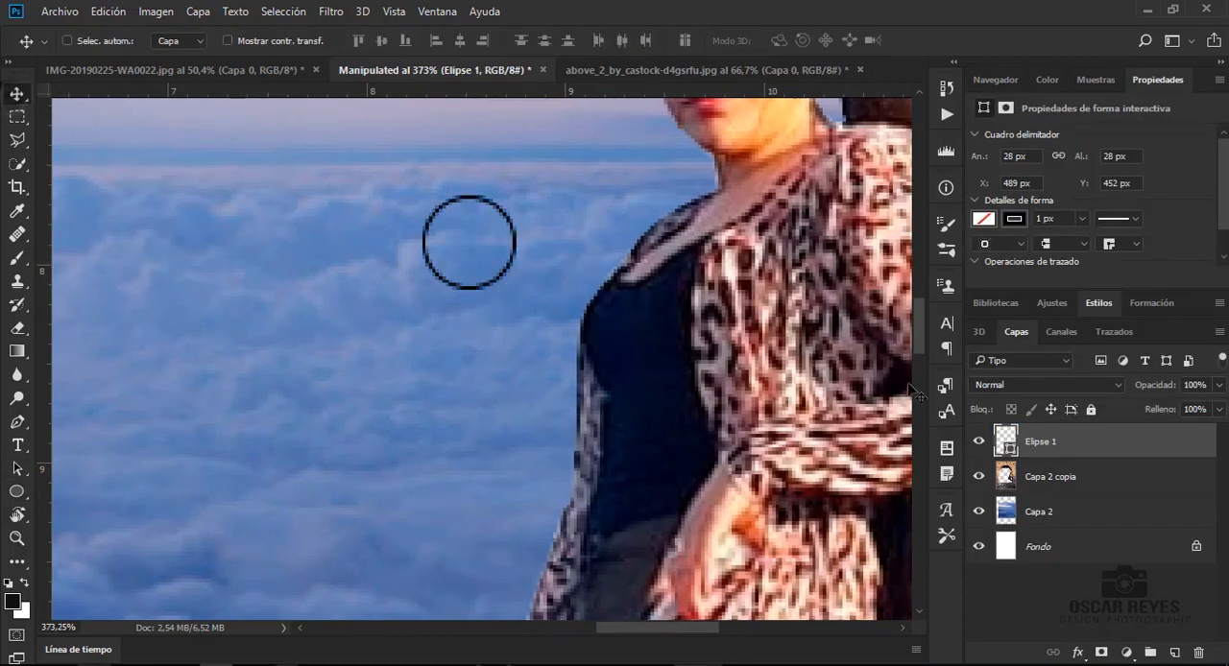
{"action": "left_click_drag", "start_coordinate": [504, 282], "coordinate": [732, 156]}
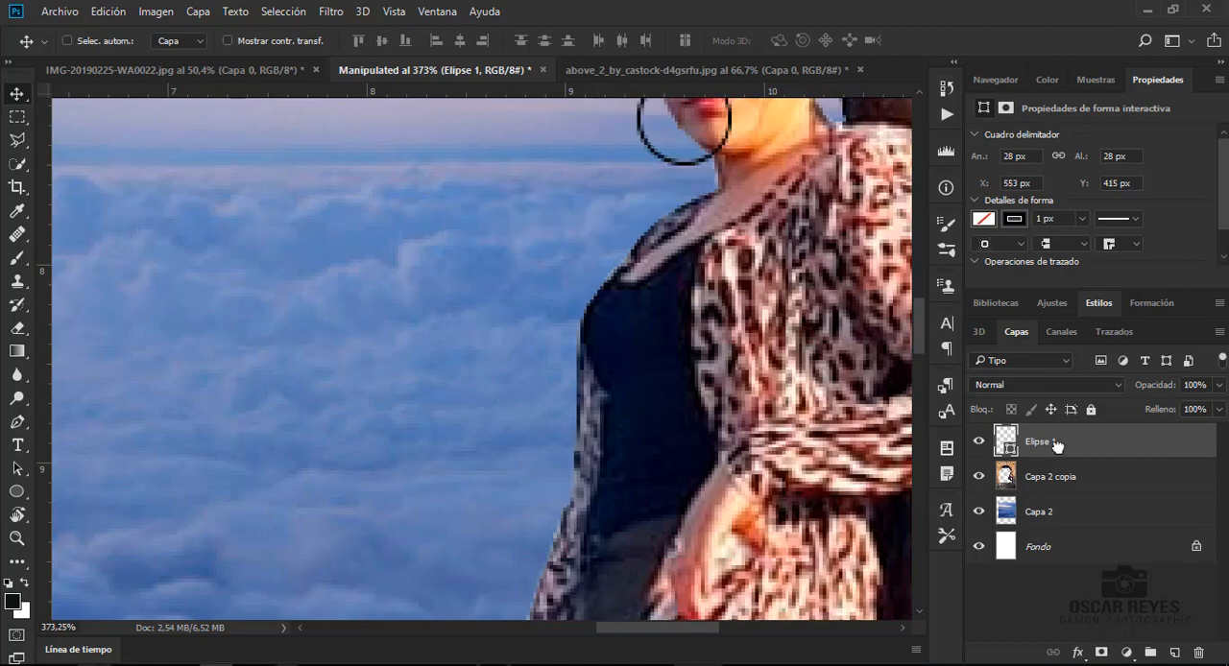
{"action": "left_click_drag", "start_coordinate": [1056, 443], "coordinate": [1047, 480]}
{"action": "scroll", "coordinate": [759, 363], "scroll_direction": "up", "scroll_amount": 2}
{"action": "scroll", "coordinate": [765, 366], "scroll_direction": "up", "scroll_amount": 3}
{"action": "left_click_drag", "start_coordinate": [684, 377], "coordinate": [666, 365]}
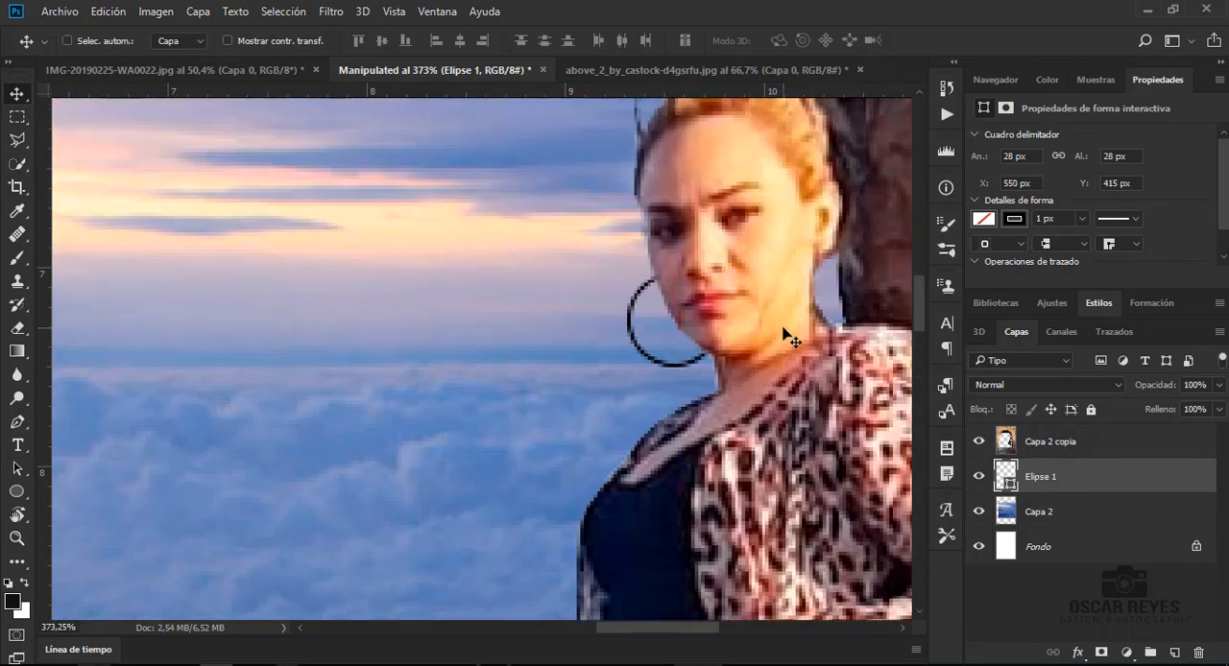
- Compare the earring with the original photo IMG-20190225-WA0022.jpg and nudge the circle to X 551 px, Y 416 px
{"action": "left_click", "coordinate": [205, 76]}
{"action": "scroll", "coordinate": [535, 349], "scroll_direction": "up", "scroll_amount": 5}
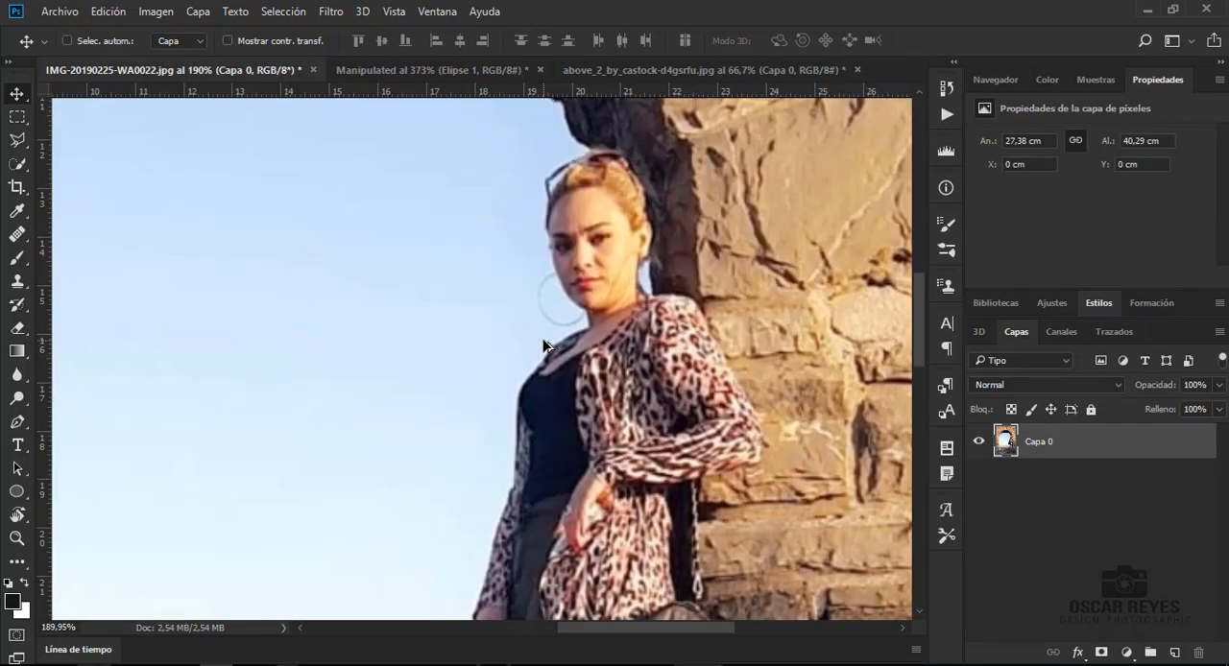
{"action": "left_click", "coordinate": [491, 72]}
{"action": "left_click", "coordinate": [268, 70]}
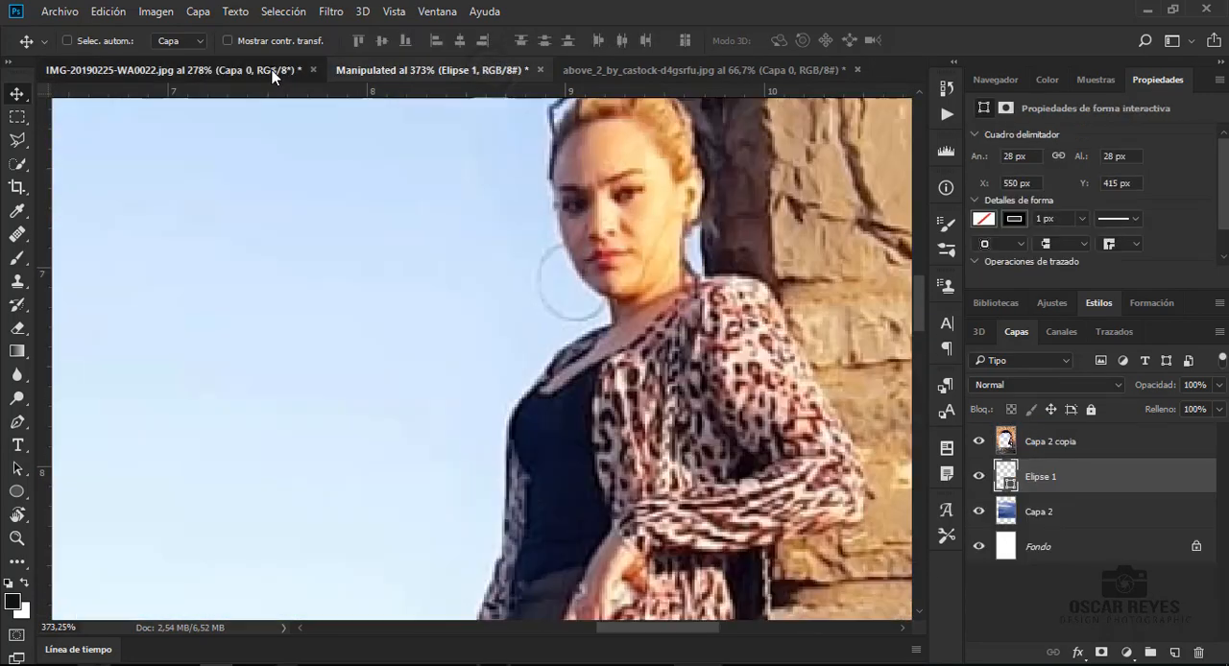
{"action": "left_click", "coordinate": [385, 70]}
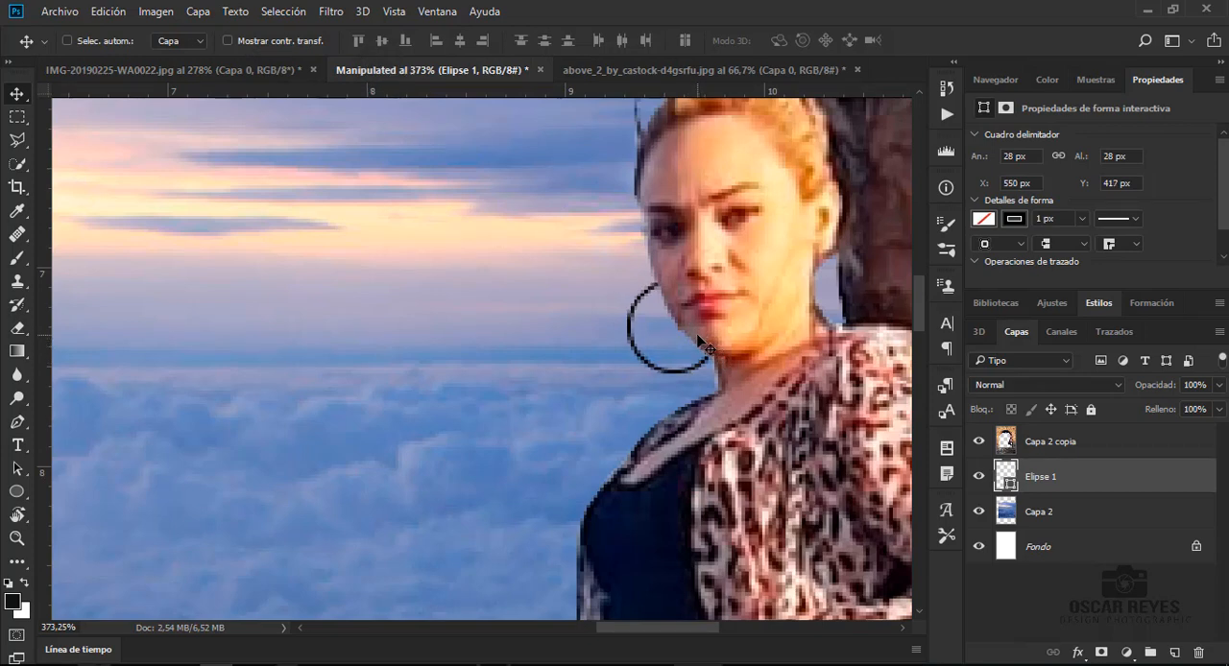
{"action": "key", "text": "Right"}
{"action": "key", "text": "Up"}
- Lower the opacity of the Elipse 1 layer to 57% and show the whole image
{"action": "left_click", "coordinate": [1218, 385]}
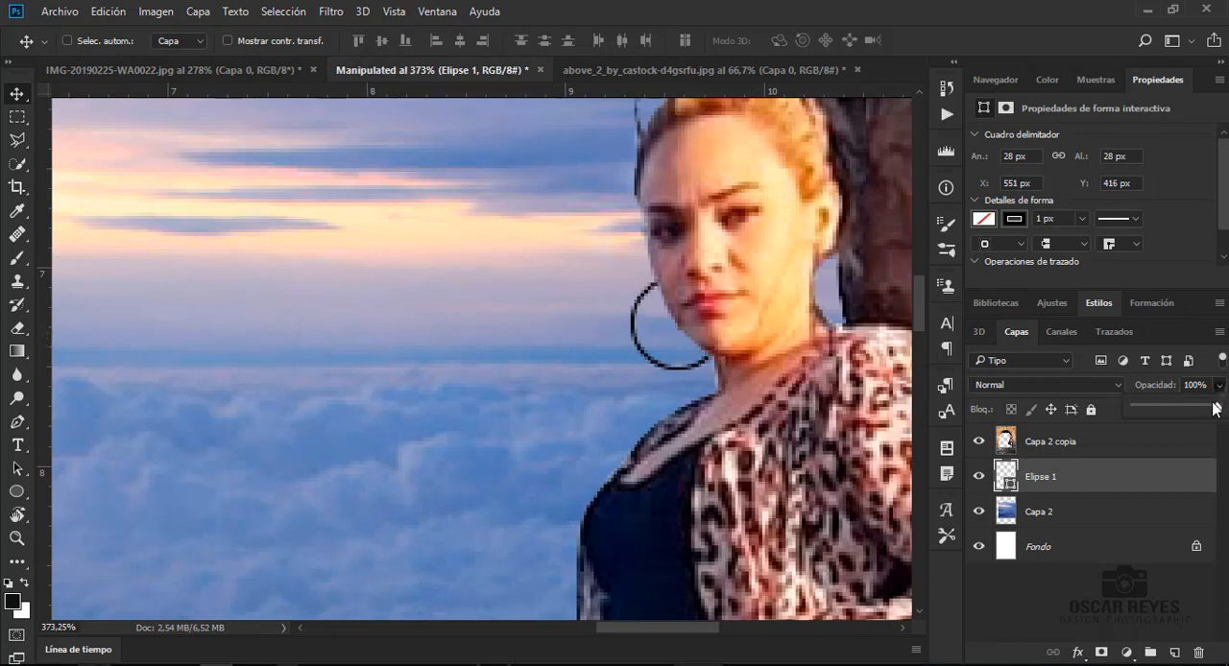
{"action": "left_click_drag", "start_coordinate": [1219, 406], "coordinate": [1185, 411]}
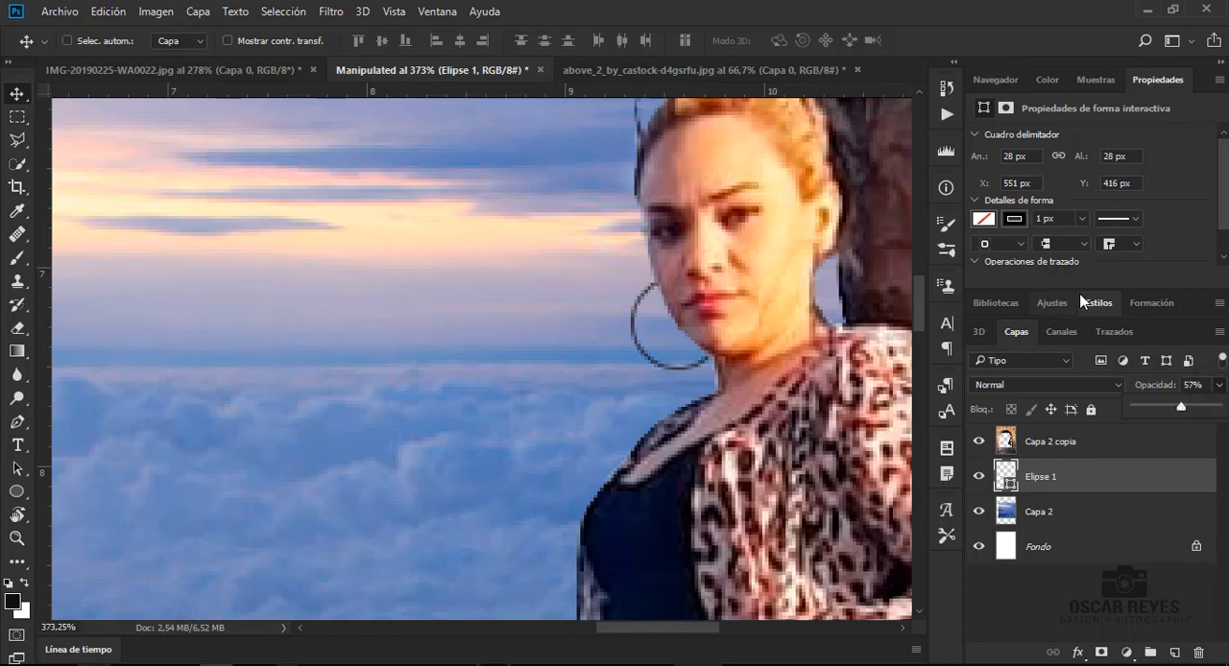
{"action": "left_click", "coordinate": [995, 80]}
{"action": "left_click", "coordinate": [1114, 201]}
{"action": "key", "text": "ctrl+0"}
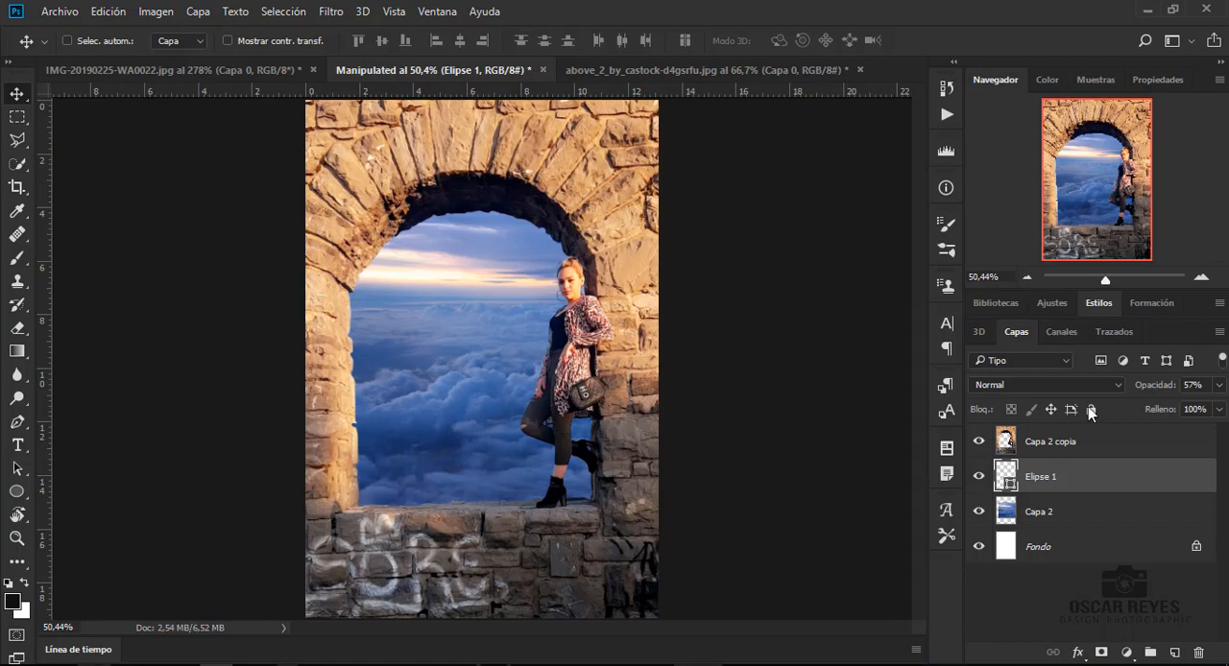
- Open the Camera Raw filter on the Capa 2 copia layer and set Temperatura to -13
{"action": "left_click", "coordinate": [1079, 441]}
{"action": "left_click", "coordinate": [345, 11]}
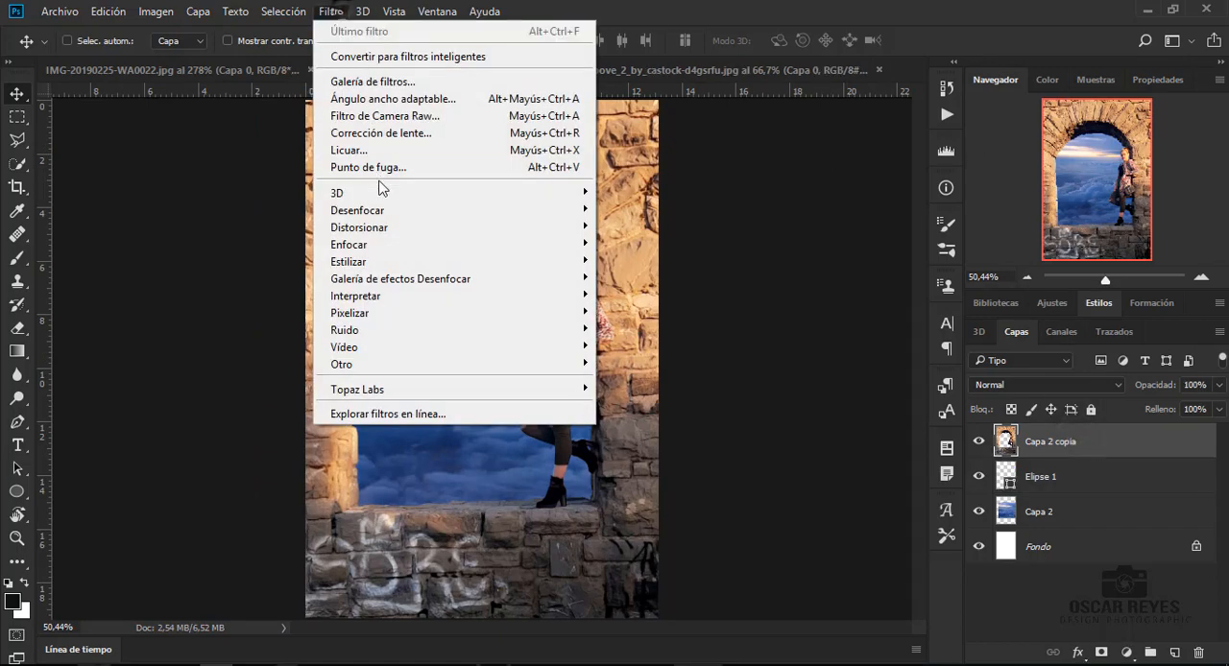
{"action": "left_click", "coordinate": [386, 114]}
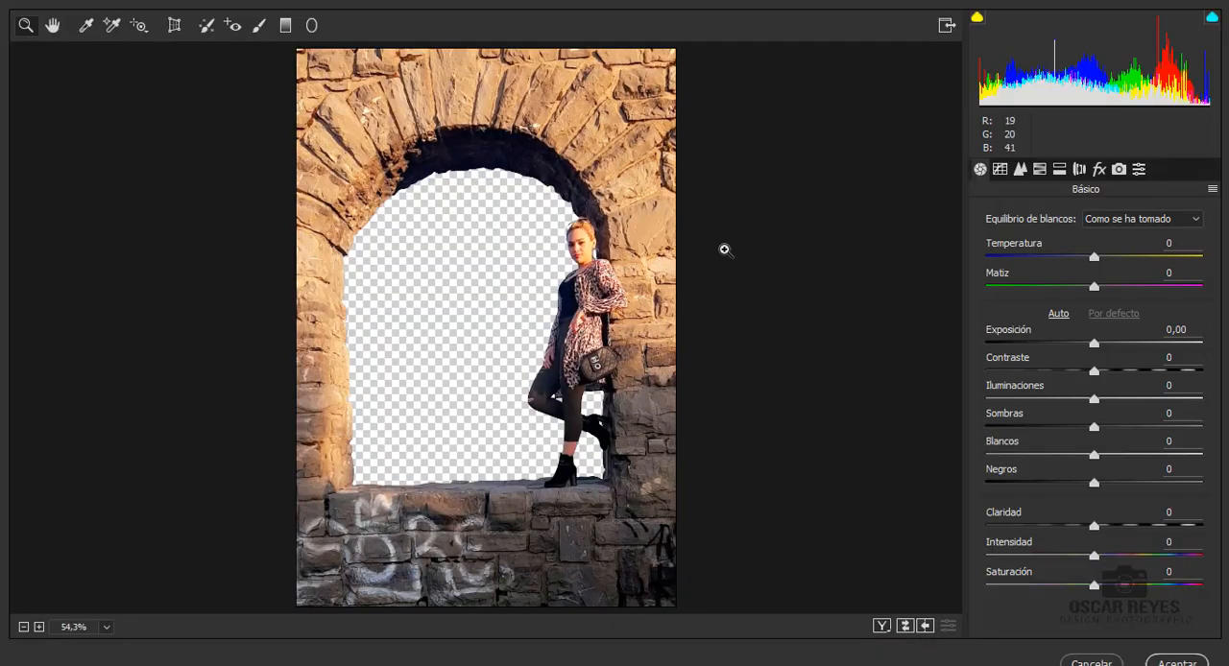
{"action": "mouse_move", "coordinate": [1092, 261]}
{"action": "left_mouse_down"}
{"action": "mouse_move", "coordinate": [1114, 261]}
{"action": "mouse_move", "coordinate": [1066, 268]}
{"action": "mouse_move", "coordinate": [1078, 269]}
{"action": "left_mouse_up"}
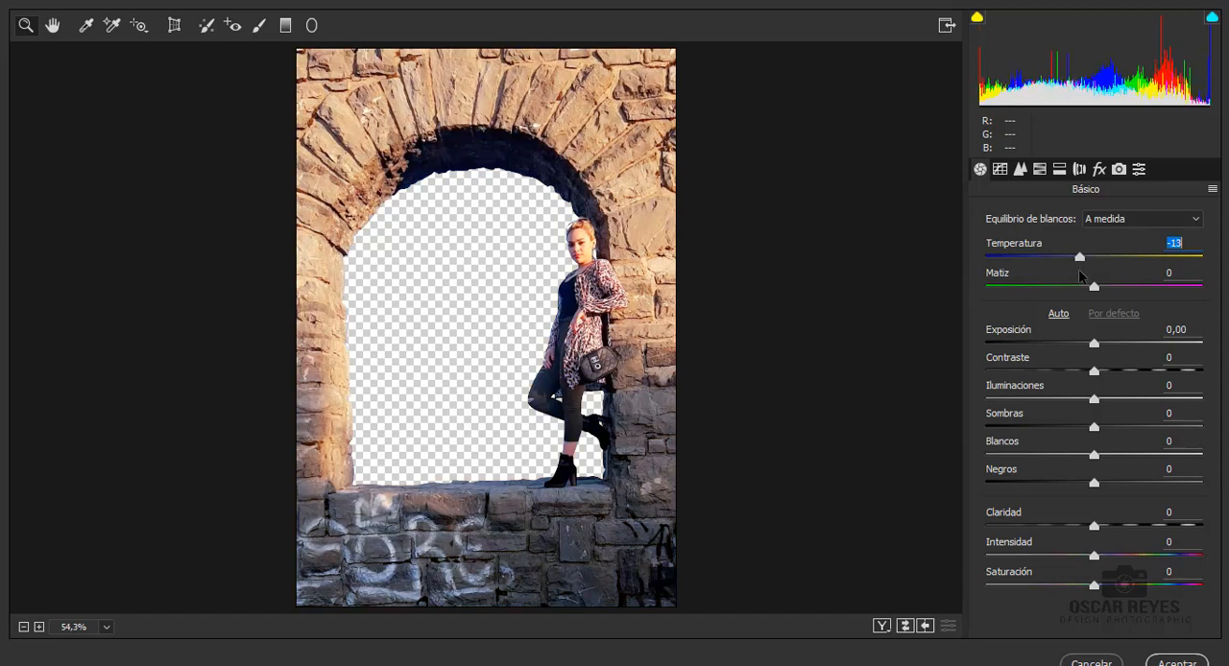
- Set Contraste to +29, Iluminaciones to -17, Negros to +63, Claridad to +64 and Intensidad to +53
{"action": "left_click_drag", "start_coordinate": [1093, 525], "coordinate": [1162, 526]}
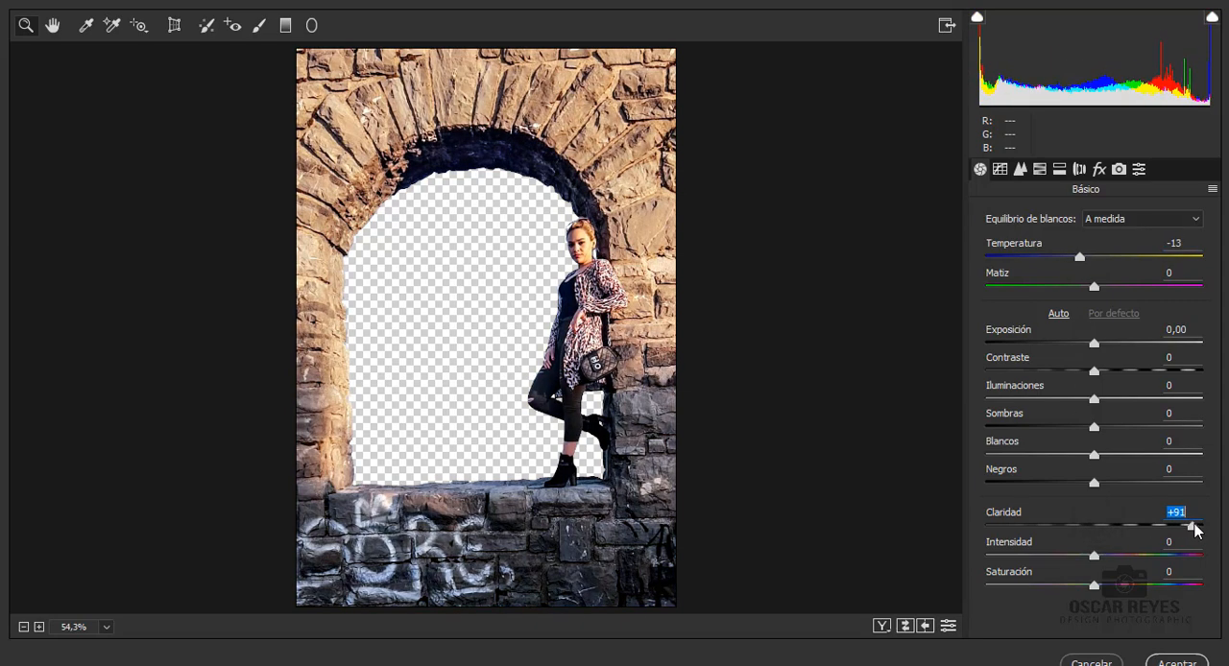
{"action": "left_click_drag", "start_coordinate": [1195, 526], "coordinate": [1206, 526]}
{"action": "left_click_drag", "start_coordinate": [1094, 557], "coordinate": [1152, 558]}
{"action": "left_click_drag", "start_coordinate": [1094, 371], "coordinate": [1073, 401]}
{"action": "left_click_drag", "start_coordinate": [1202, 527], "coordinate": [1164, 528]}
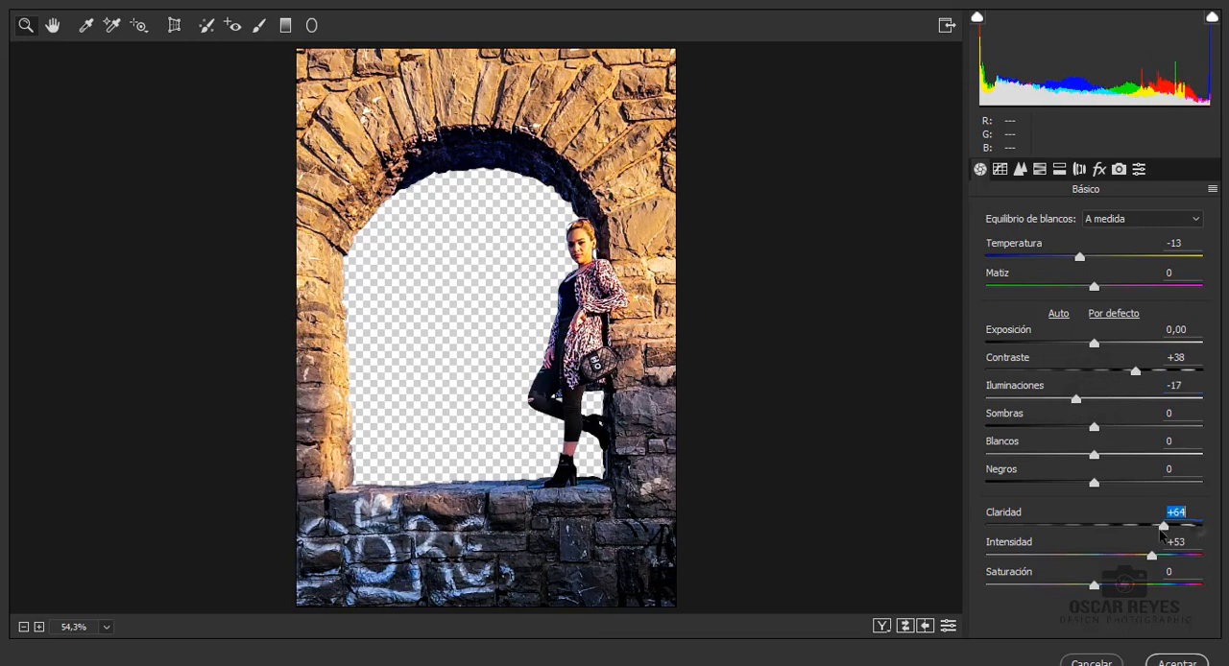
{"action": "left_click_drag", "start_coordinate": [1136, 371], "coordinate": [1125, 370]}
{"action": "left_click_drag", "start_coordinate": [1094, 482], "coordinate": [1162, 484]}
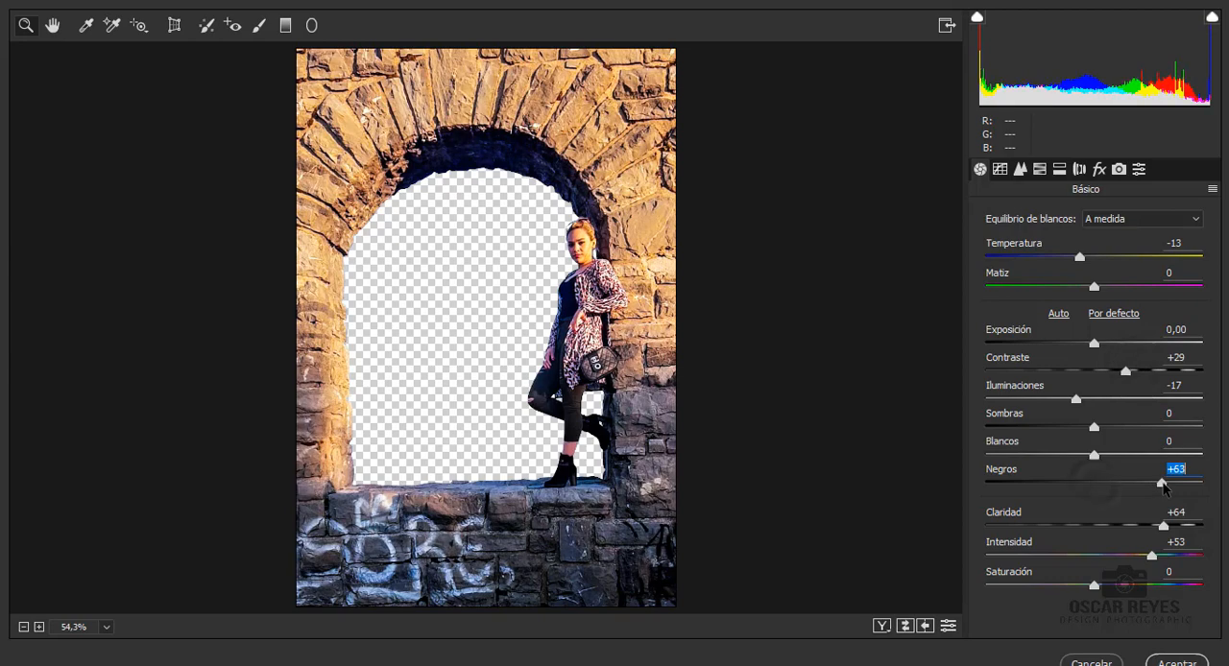
- Add a post-crop vignette with Cantidad -25 and set the Amarillos hue to -33
{"action": "left_click", "coordinate": [1100, 170]}
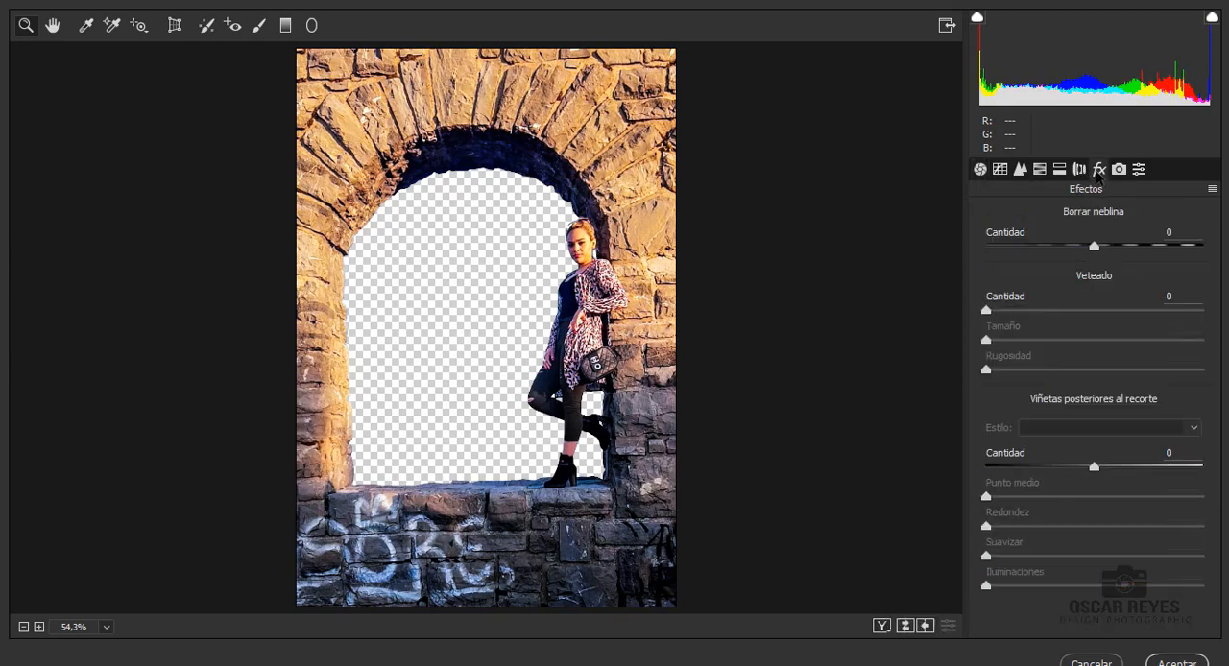
{"action": "left_click_drag", "start_coordinate": [1094, 467], "coordinate": [1068, 468]}
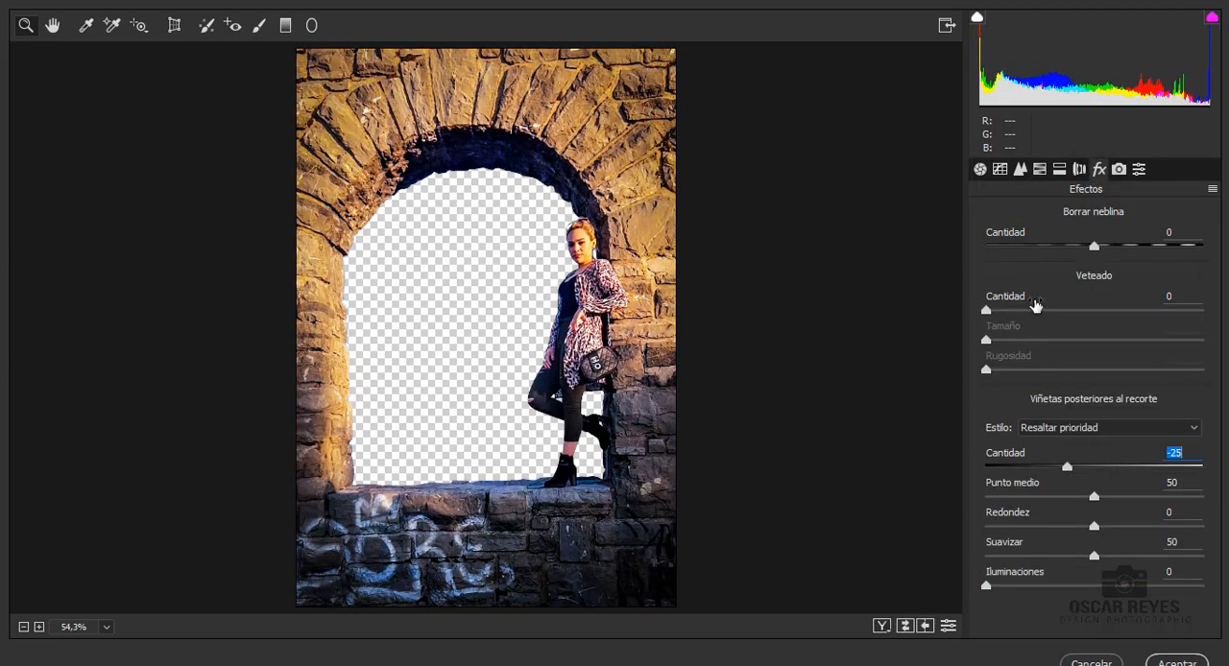
{"action": "left_click", "coordinate": [1079, 170]}
{"action": "left_click", "coordinate": [1059, 170]}
{"action": "left_click", "coordinate": [1039, 170]}
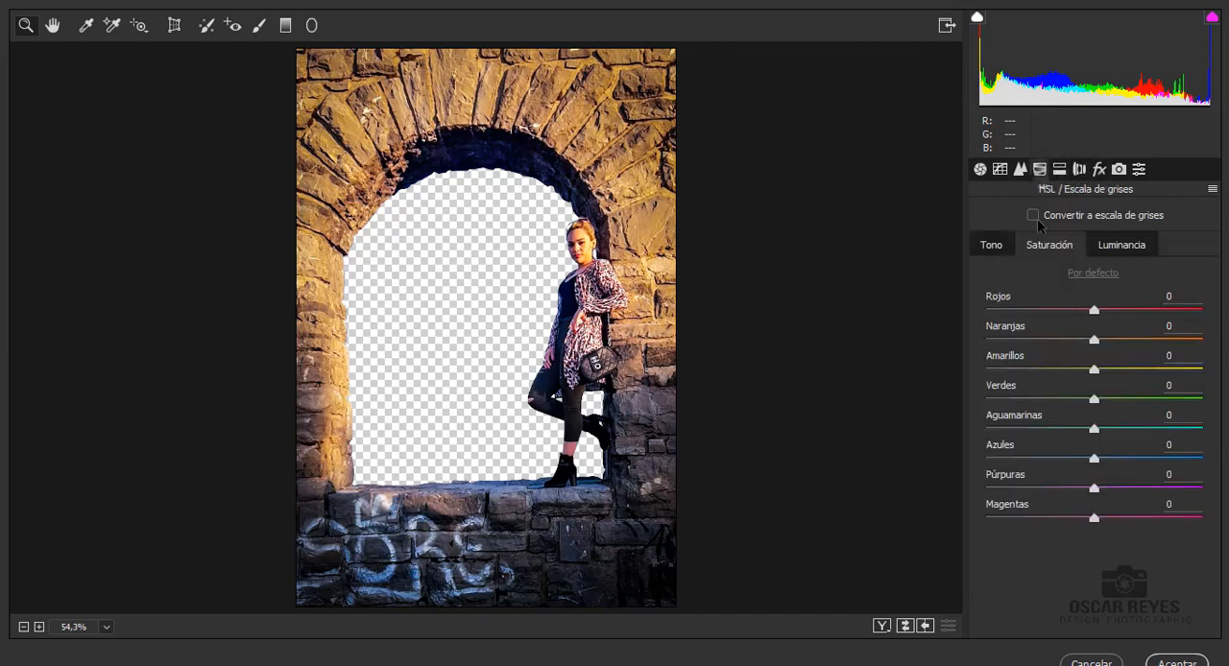
{"action": "left_click", "coordinate": [994, 246]}
{"action": "left_click_drag", "start_coordinate": [1094, 373], "coordinate": [1059, 370]}
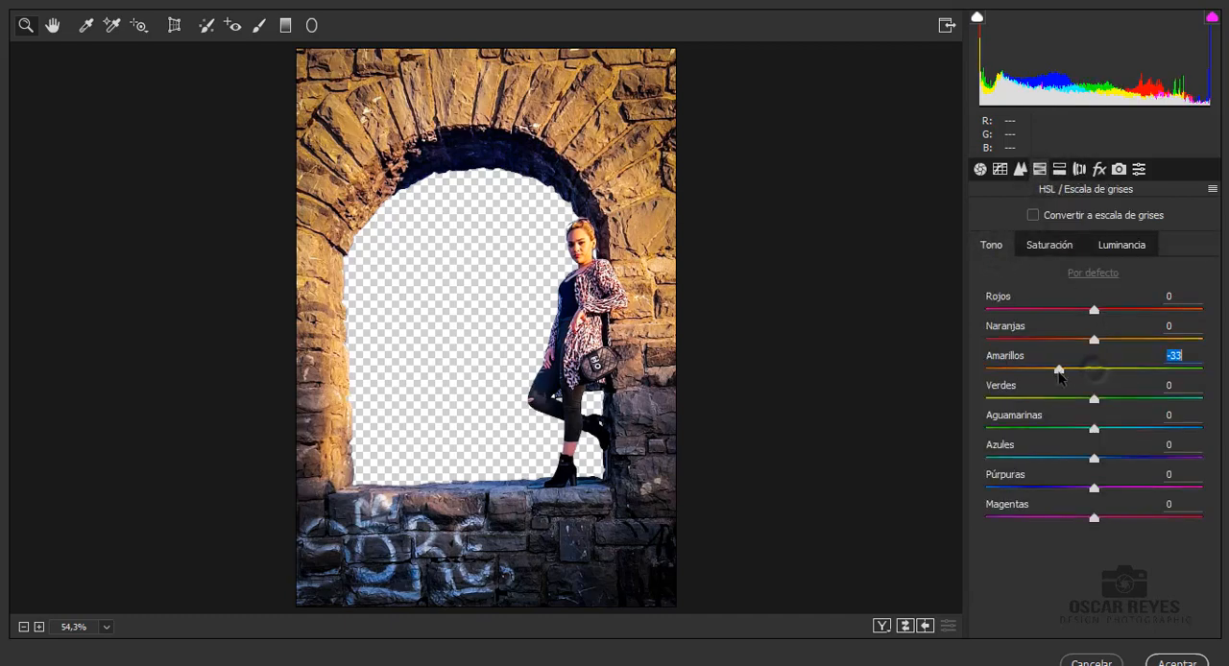
- Set Saturación to +4 and Matiz to +13, lower Temperatura slightly, and apply the Camera Raw filter to the foreground layer
{"action": "left_click", "coordinate": [980, 170]}
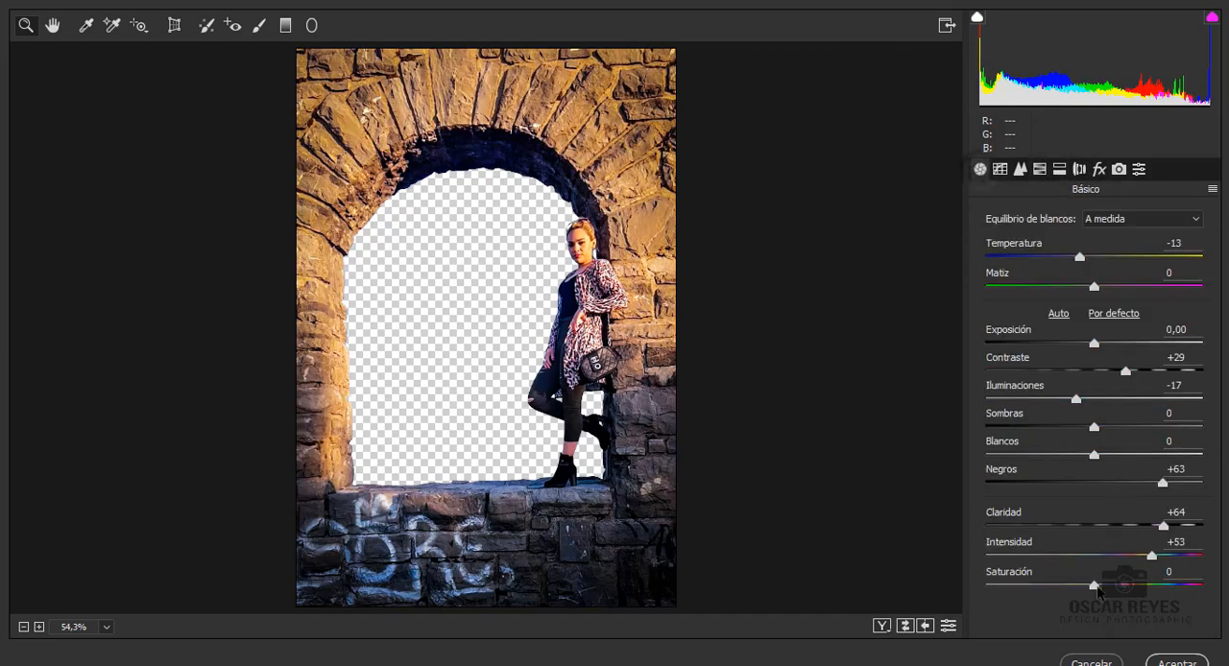
{"action": "left_click_drag", "start_coordinate": [1098, 588], "coordinate": [1102, 586]}
{"action": "left_click_drag", "start_coordinate": [1094, 287], "coordinate": [1111, 299]}
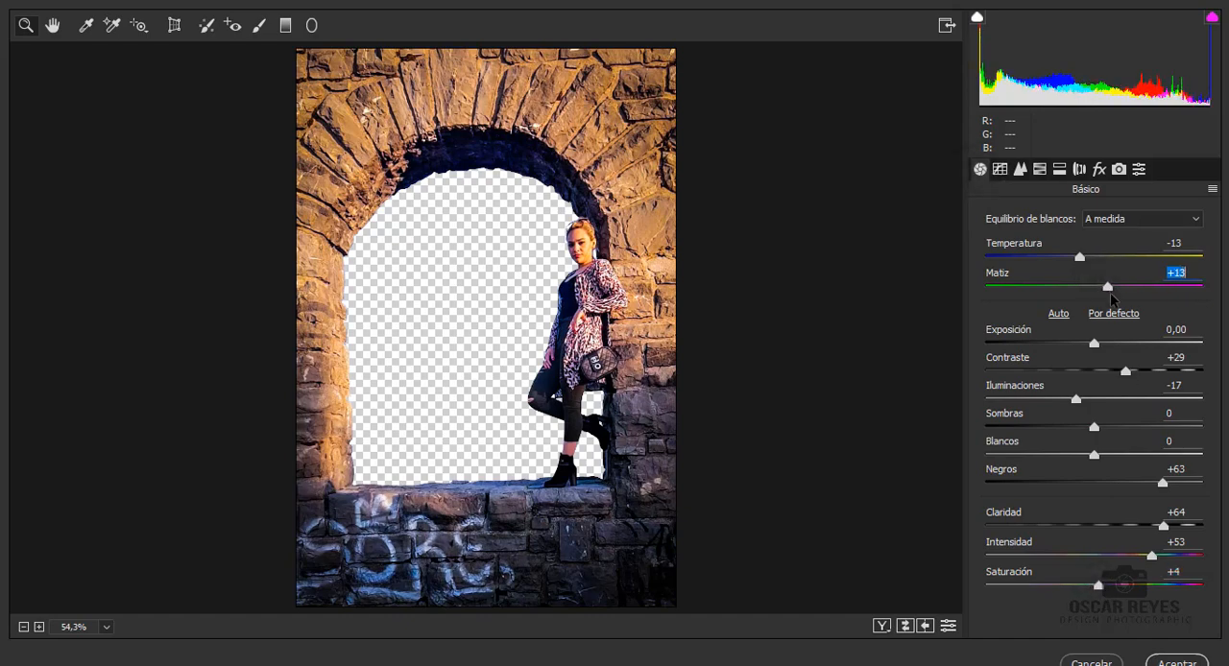
{"action": "left_click_drag", "start_coordinate": [1079, 257], "coordinate": [1074, 259]}
{"action": "left_click", "coordinate": [1177, 662]}
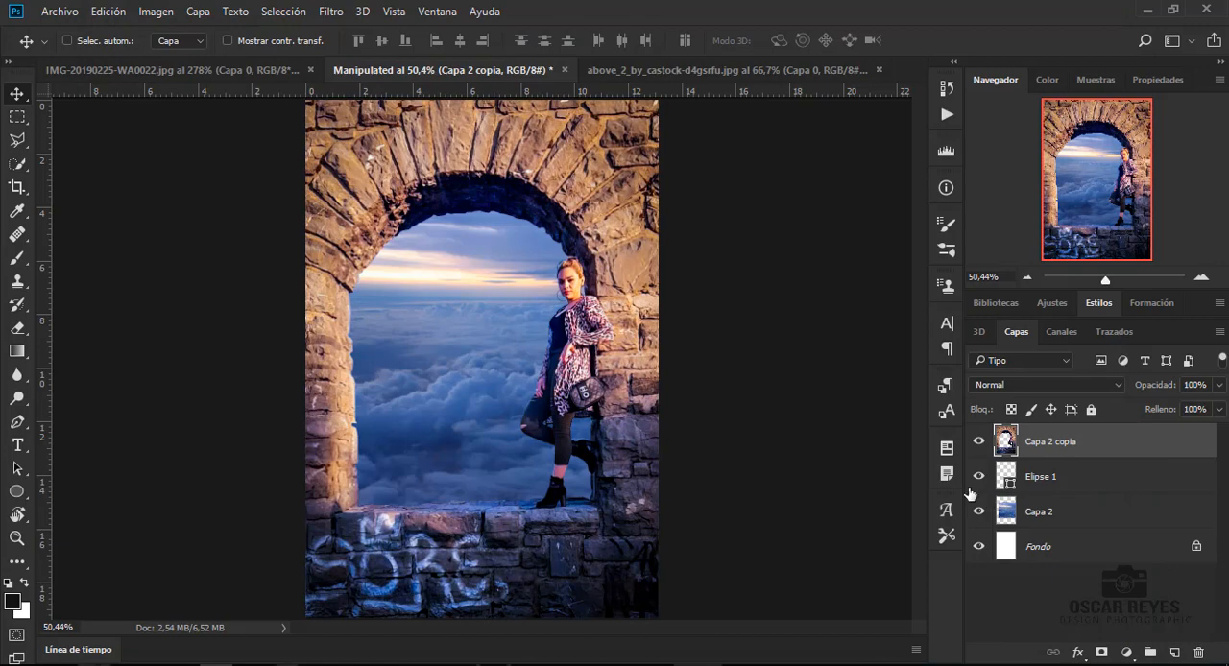
- Open the Camera Raw filter on Capa 2, set Temperatura to +28 and Matiz to +6, and raise Claridad and Intensidad
{"action": "left_click", "coordinate": [1036, 513]}
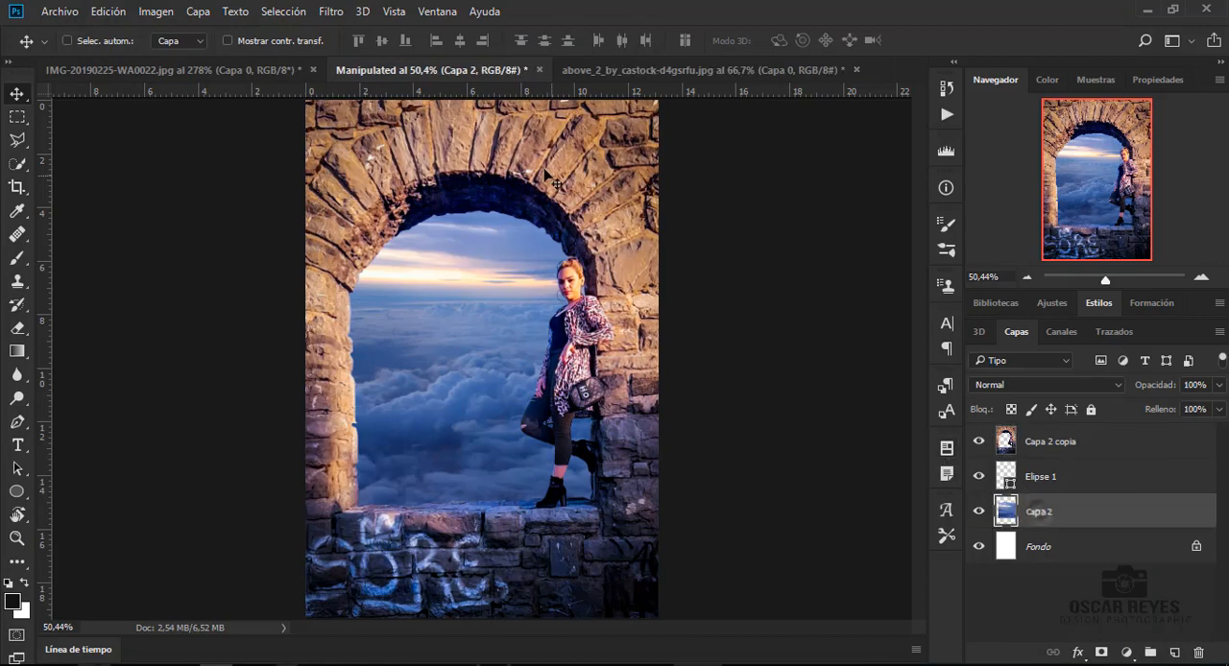
{"action": "left_click", "coordinate": [331, 11]}
{"action": "left_click", "coordinate": [348, 117]}
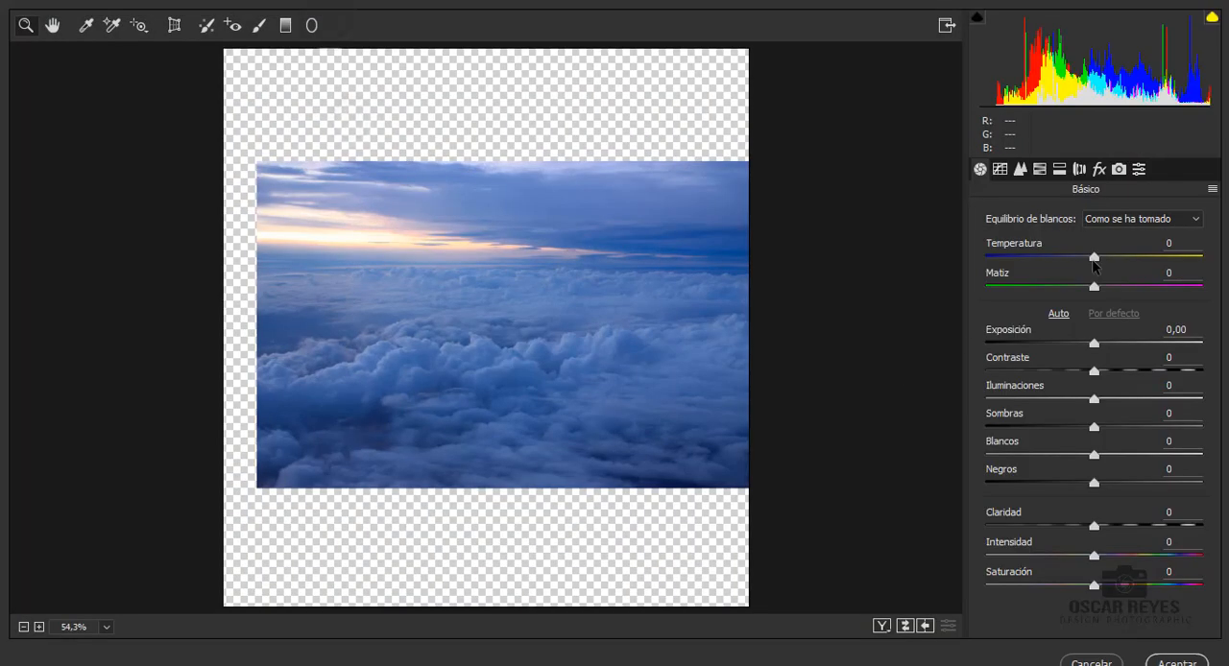
{"action": "left_click_drag", "start_coordinate": [1093, 258], "coordinate": [1125, 258]}
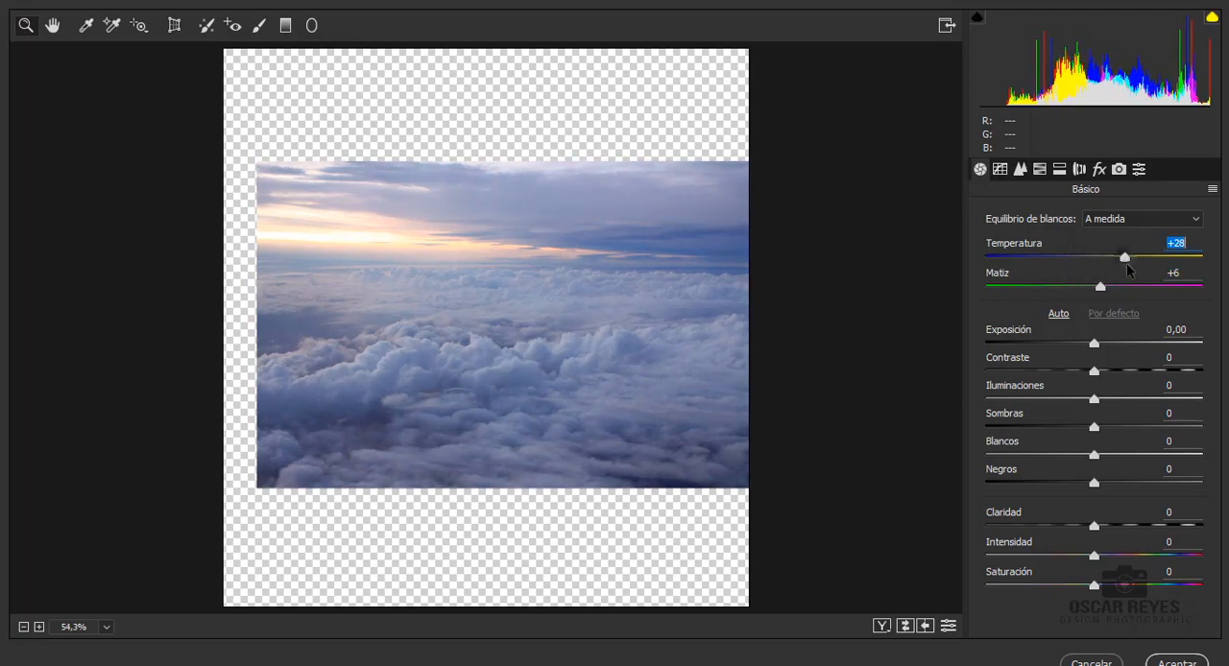
{"action": "left_click_drag", "start_coordinate": [1094, 527], "coordinate": [1126, 556]}
- Split-tone the sky with highlights Tono 33 and Saturación 14 and shadows Tono 36 and Saturación 14, and apply the filter
{"action": "left_click", "coordinate": [1059, 169]}
{"action": "left_click_drag", "start_coordinate": [984, 241], "coordinate": [1017, 272]}
{"action": "left_click_drag", "start_coordinate": [985, 380], "coordinate": [1007, 410]}
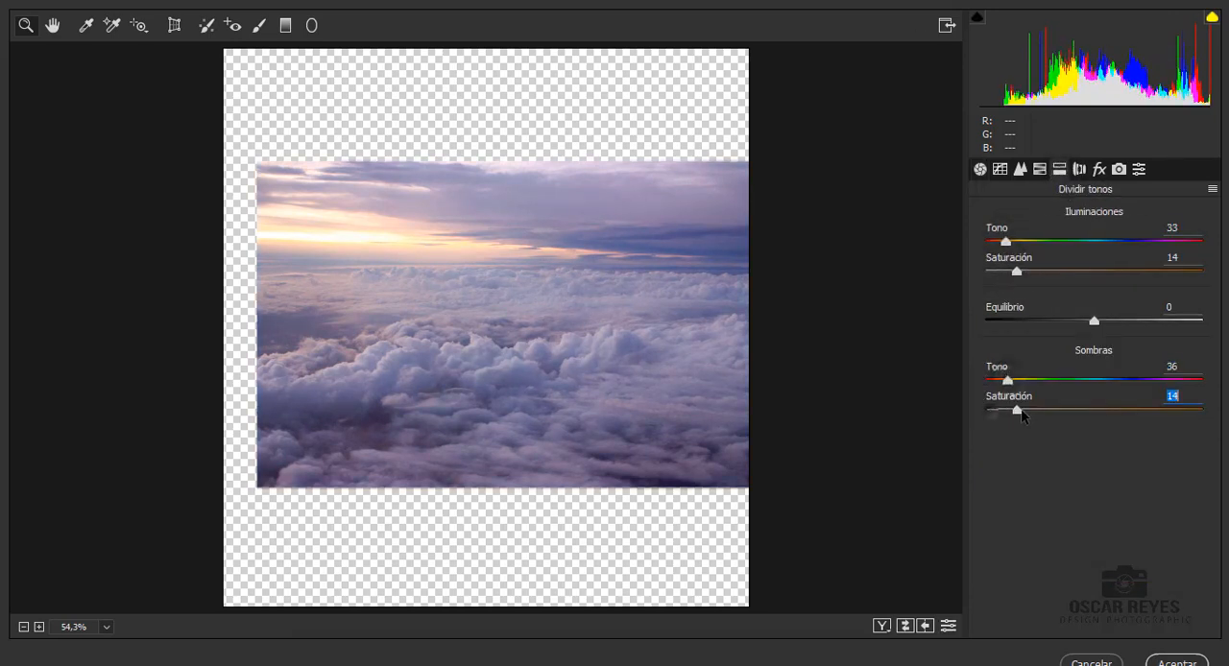
{"action": "left_click", "coordinate": [1148, 661]}
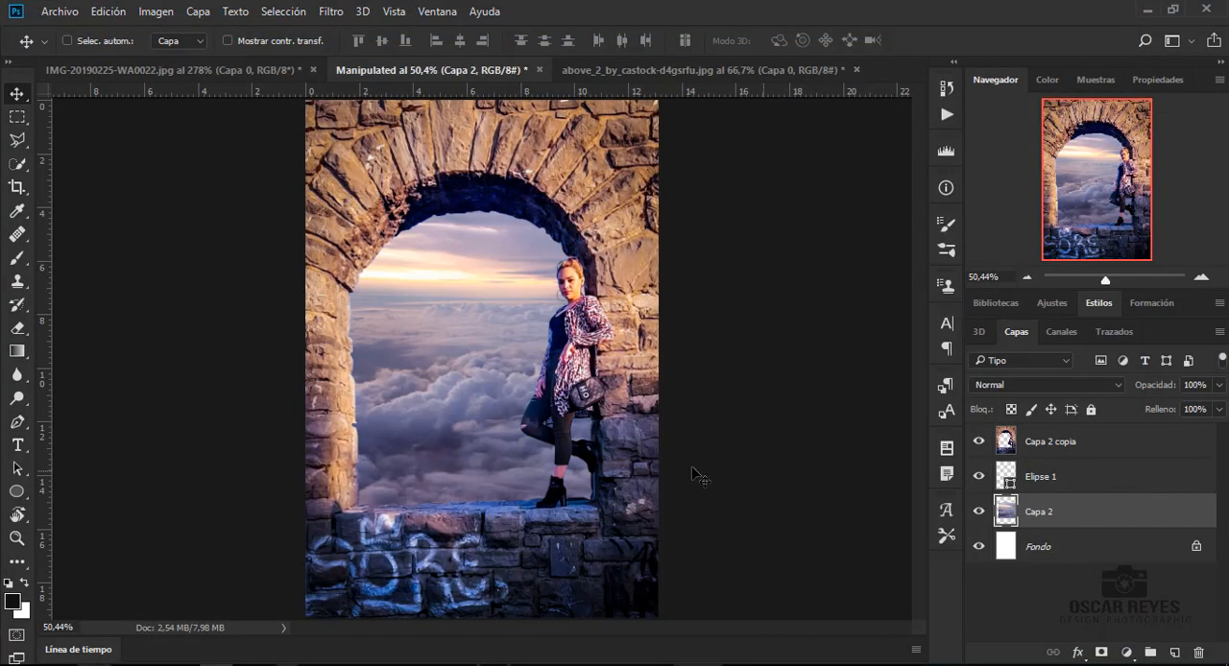
- Load the outline of Capa 2 copia as a selection and try to refine its edge along the arch's left side
{"action": "left_click", "coordinate": [1042, 445]}
{"action": "left_click", "coordinate": [1005, 442], "text": "ctrl"}
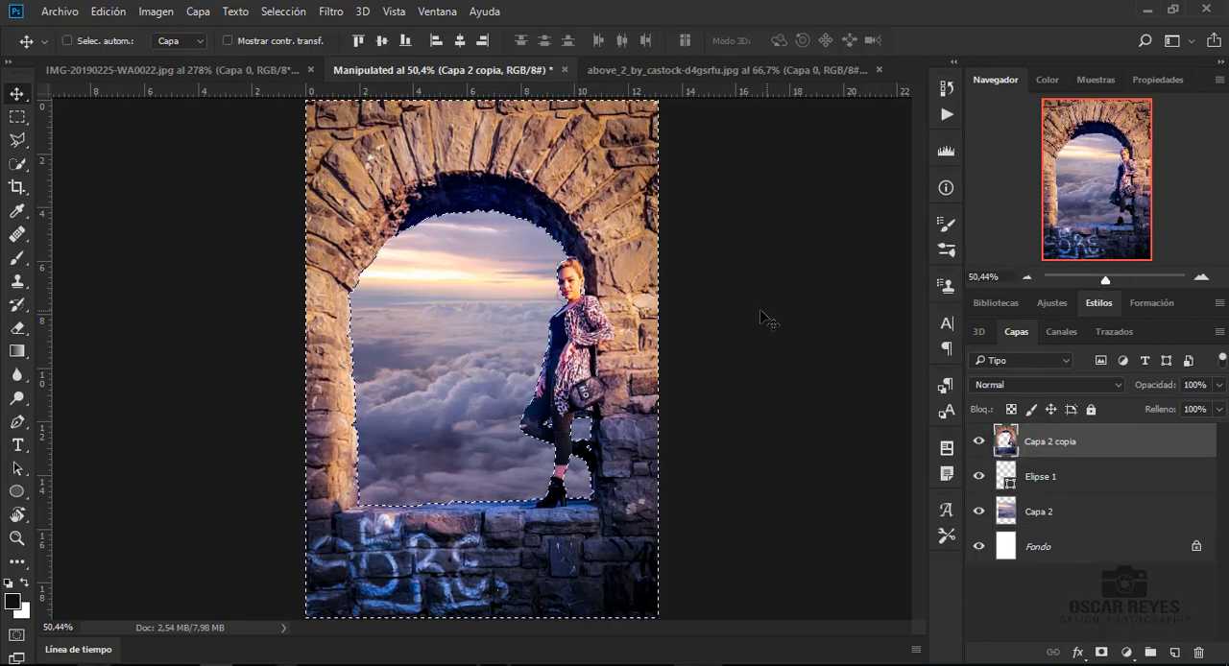
{"action": "left_click", "coordinate": [296, 9]}
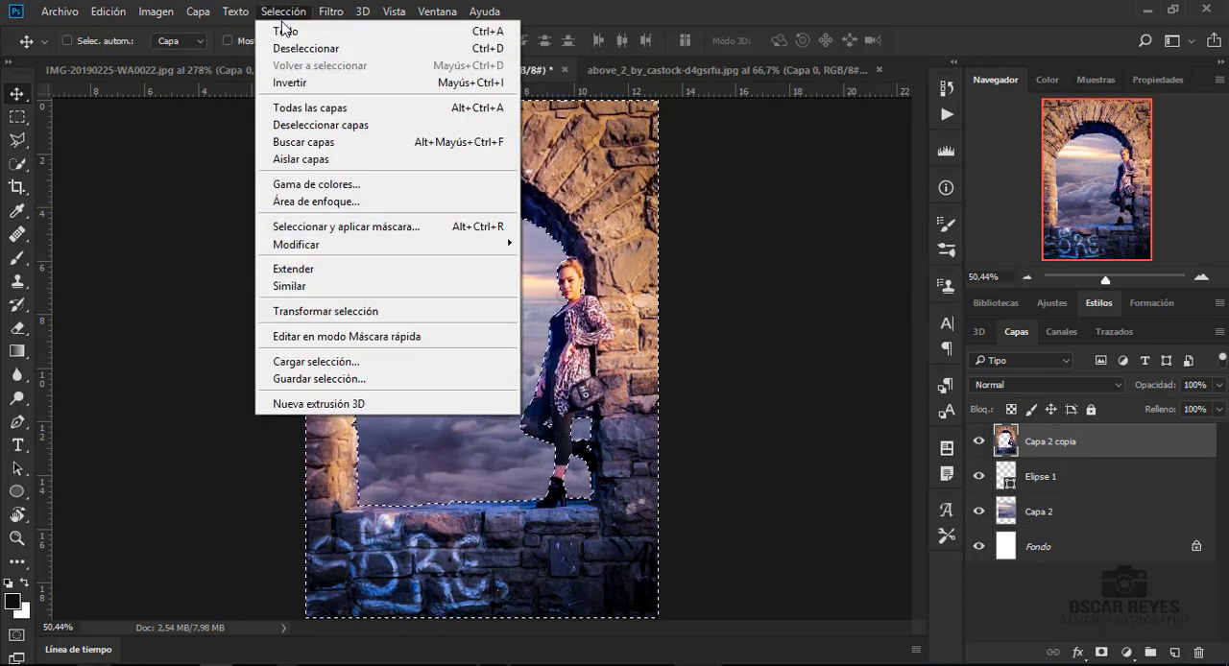
{"action": "left_click", "coordinate": [330, 227], "text": "shift"}
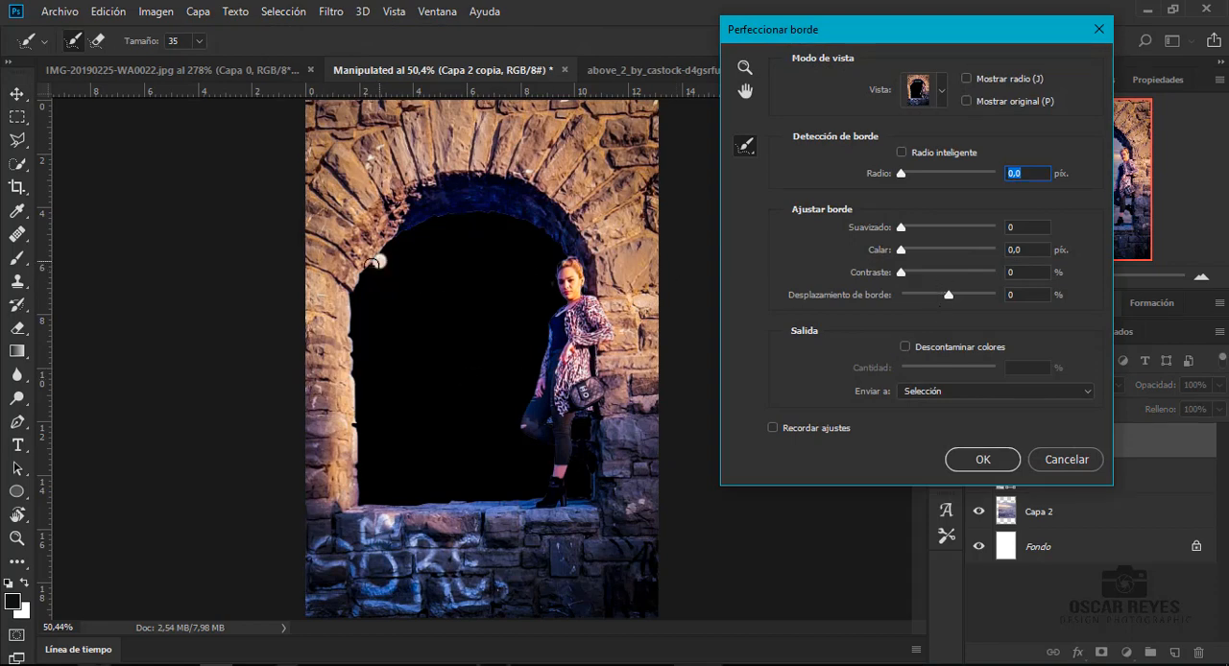
{"action": "mouse_move", "coordinate": [372, 263]}
{"action": "left_mouse_down"}
{"action": "mouse_move", "coordinate": [354, 292]}
{"action": "mouse_move", "coordinate": [360, 476]}
{"action": "left_mouse_up"}
- Set Desplazamiento de borde to -24% and Radio to 0,2 px, and output the refined selection as a Máscara de capa
{"action": "left_click_drag", "start_coordinate": [930, 298], "coordinate": [936, 299]}
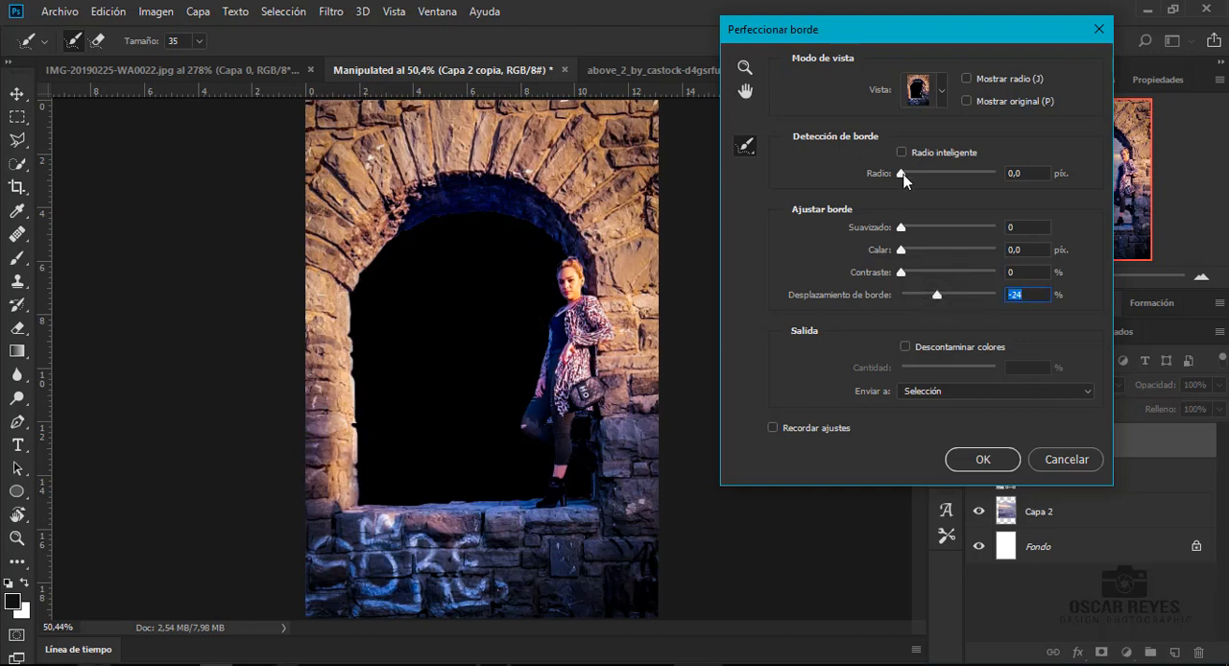
{"action": "left_click_drag", "start_coordinate": [907, 176], "coordinate": [904, 184]}
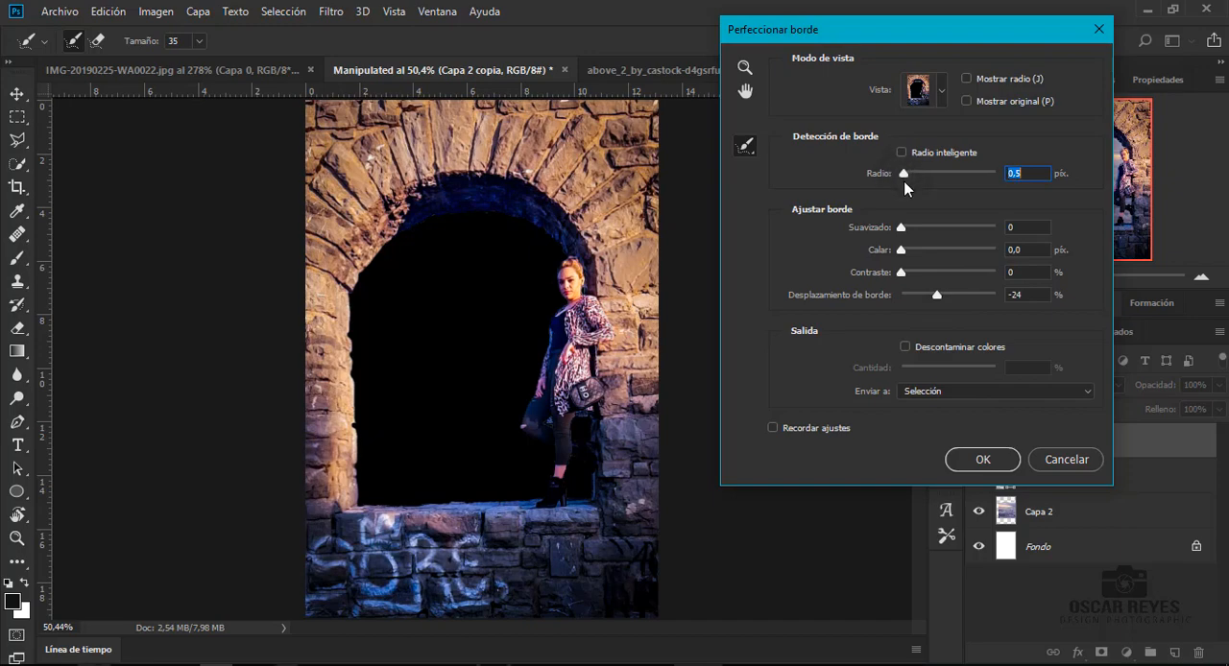
{"action": "left_click", "coordinate": [995, 391]}
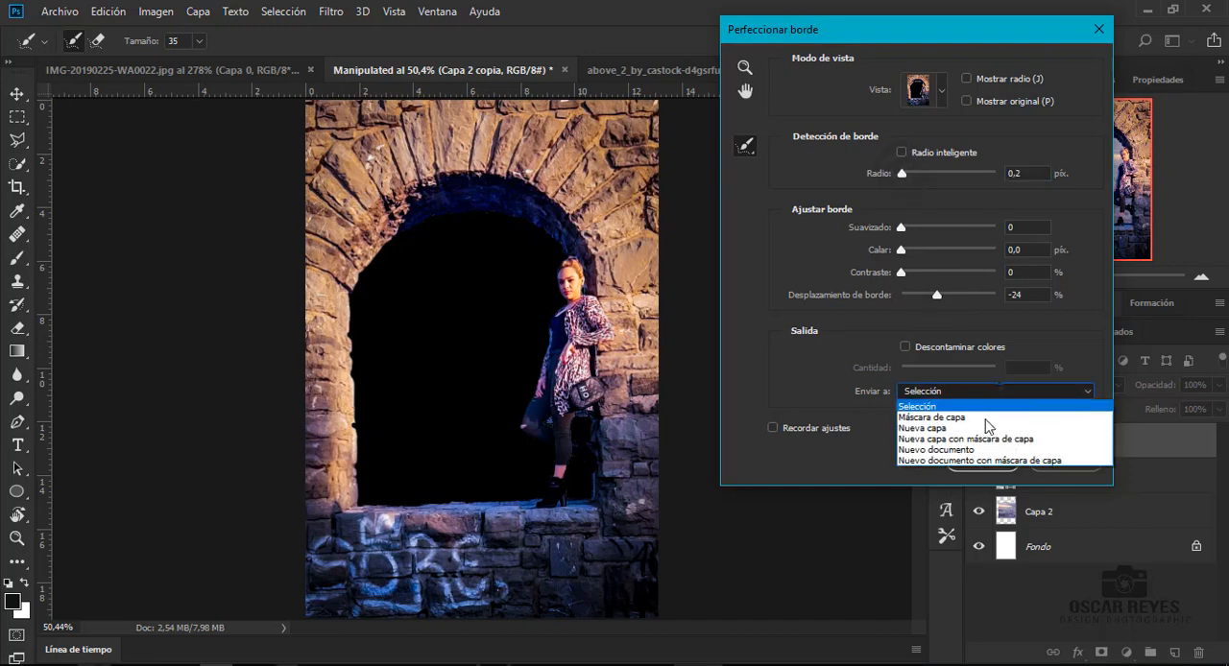
{"action": "left_click", "coordinate": [970, 418]}
{"action": "left_click", "coordinate": [982, 459]}
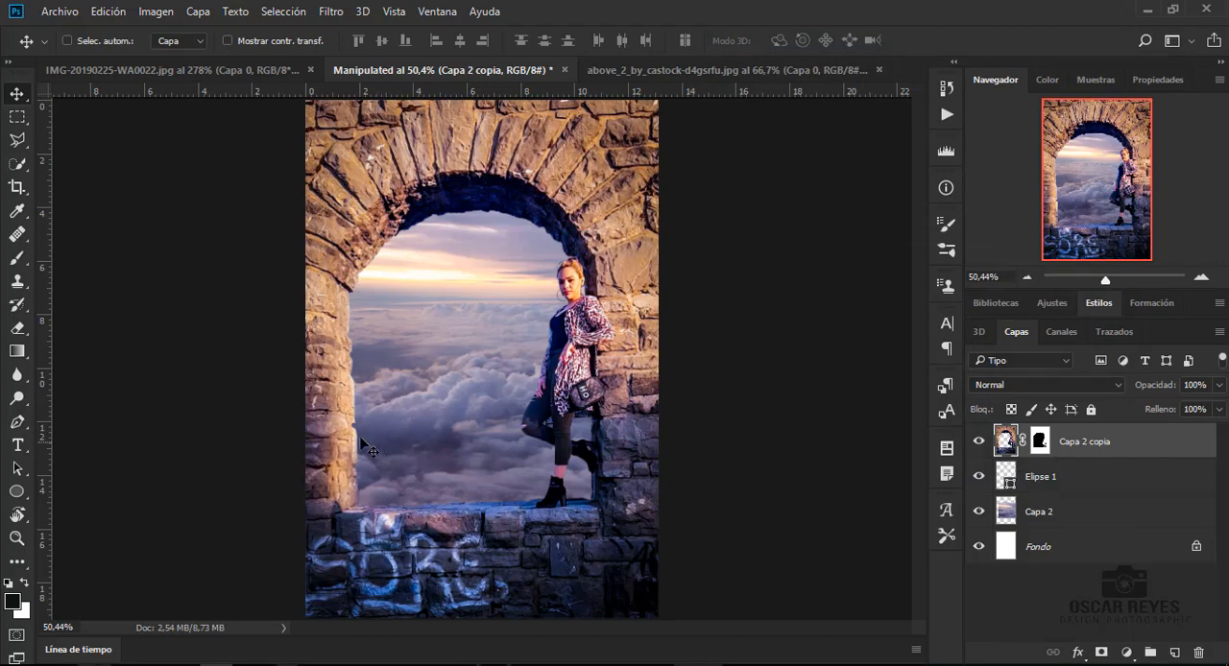
- Inspect the masked edge up close and undo the layer mask made from the refined selection
{"action": "scroll", "coordinate": [362, 444], "scroll_direction": "up", "scroll_amount": 5}
{"action": "scroll", "coordinate": [546, 615], "scroll_direction": "right", "scroll_amount": 5}
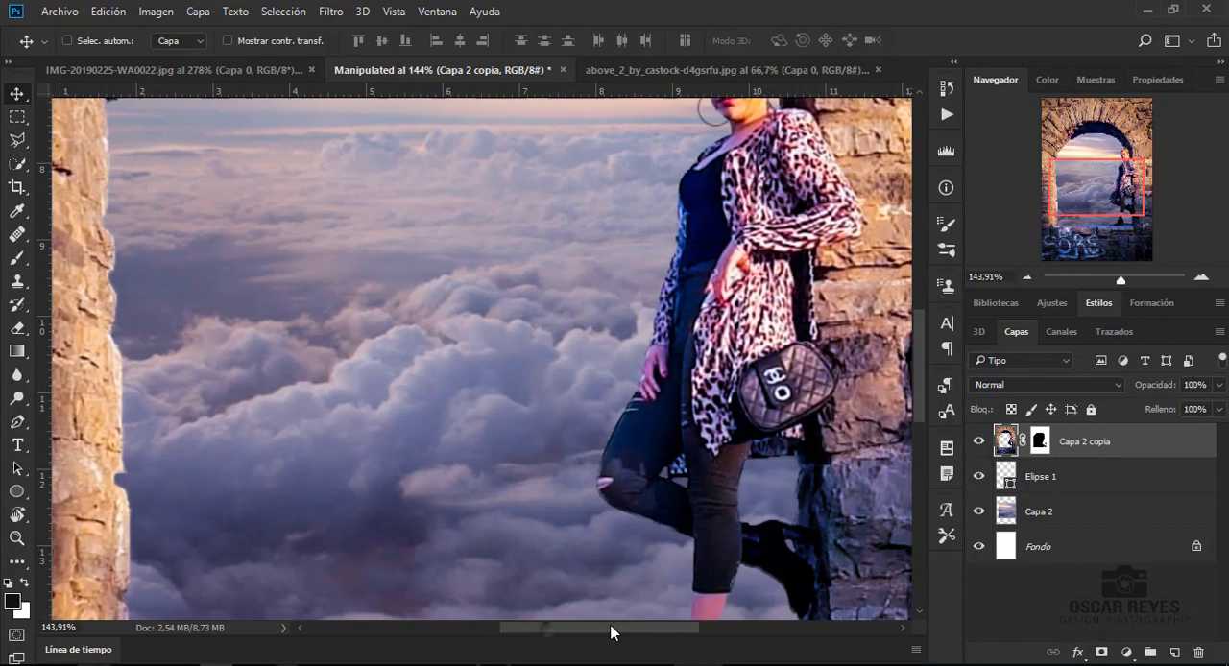
{"action": "key", "text": "ctrl+z"}
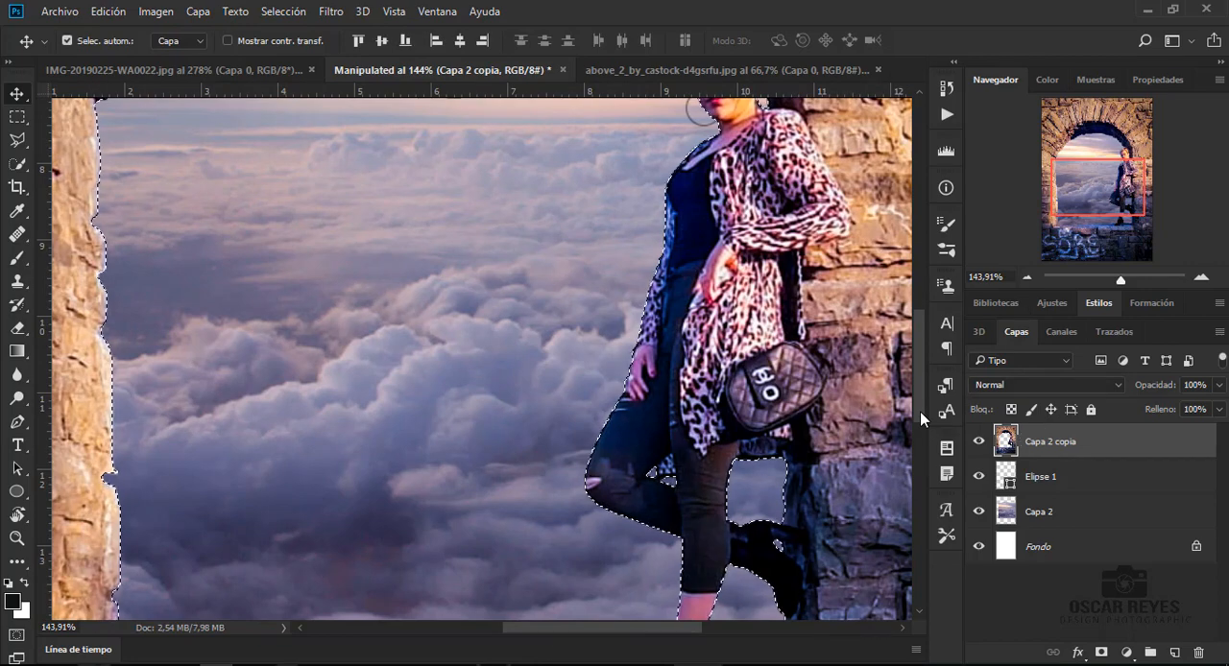
- Add a layer mask to Capa 2 copia and hide the light fringe on the left pillar with a 19 px black brush
{"action": "key", "text": "b"}
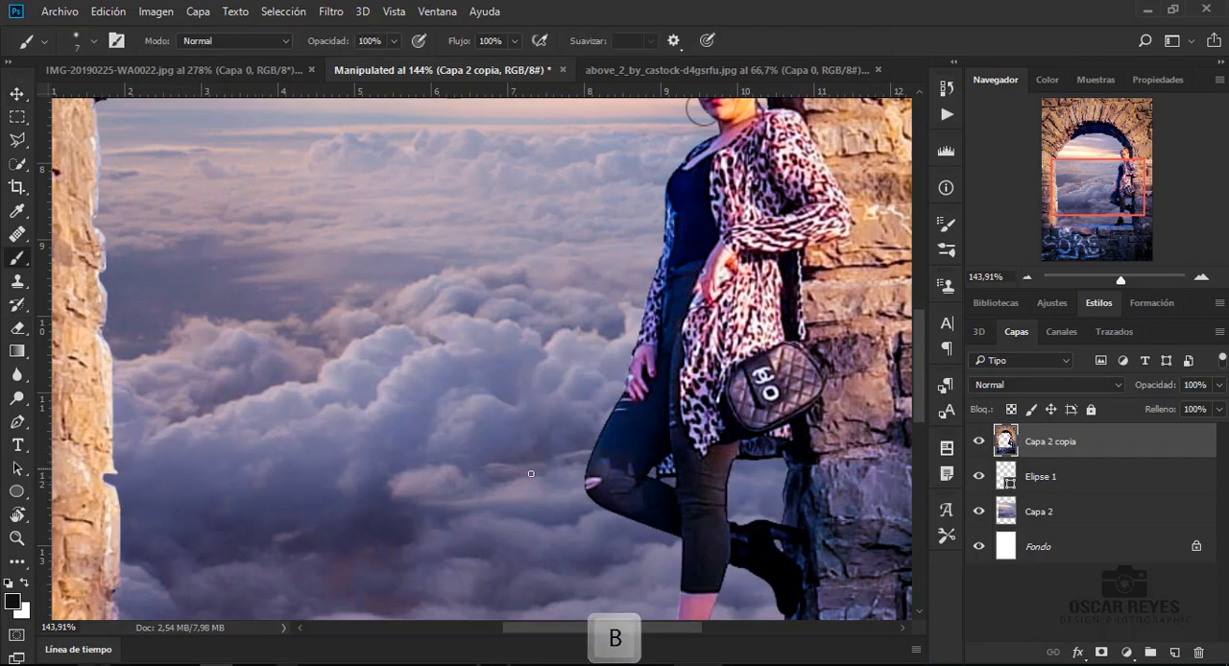
{"action": "left_click", "coordinate": [1101, 652]}
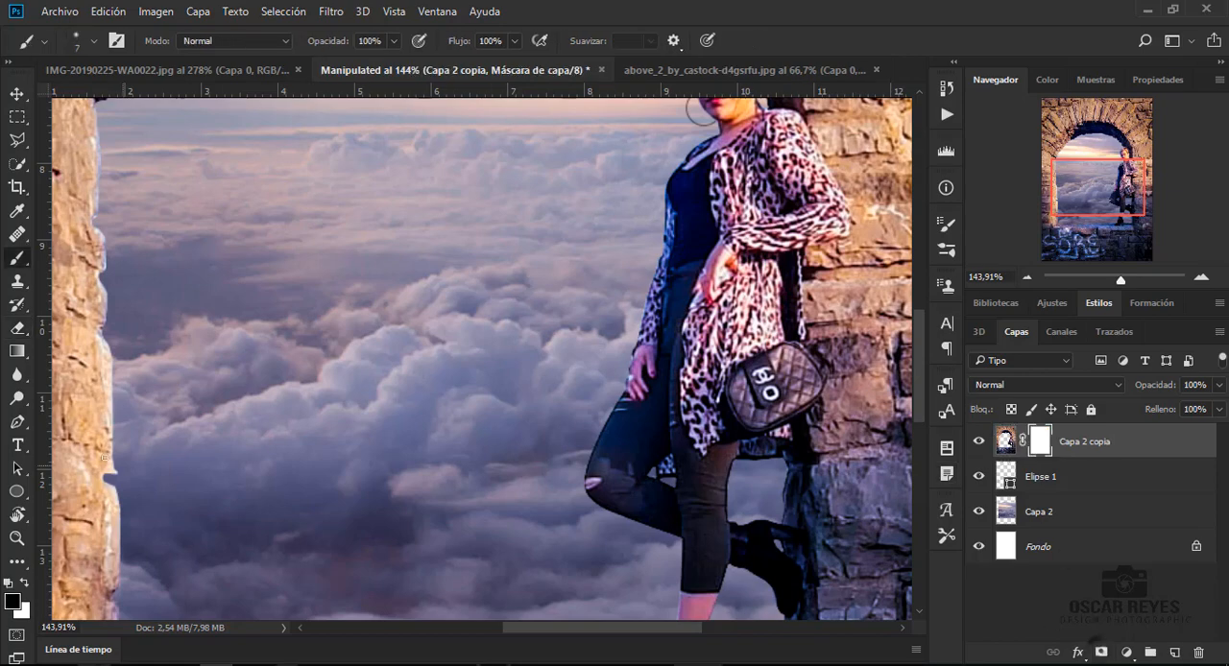
{"action": "right_click", "coordinate": [209, 418]}
{"action": "left_click_drag", "start_coordinate": [261, 410], "coordinate": [267, 407]}
{"action": "left_click", "coordinate": [128, 451]}
{"action": "left_click_drag", "start_coordinate": [128, 468], "coordinate": [130, 492]}
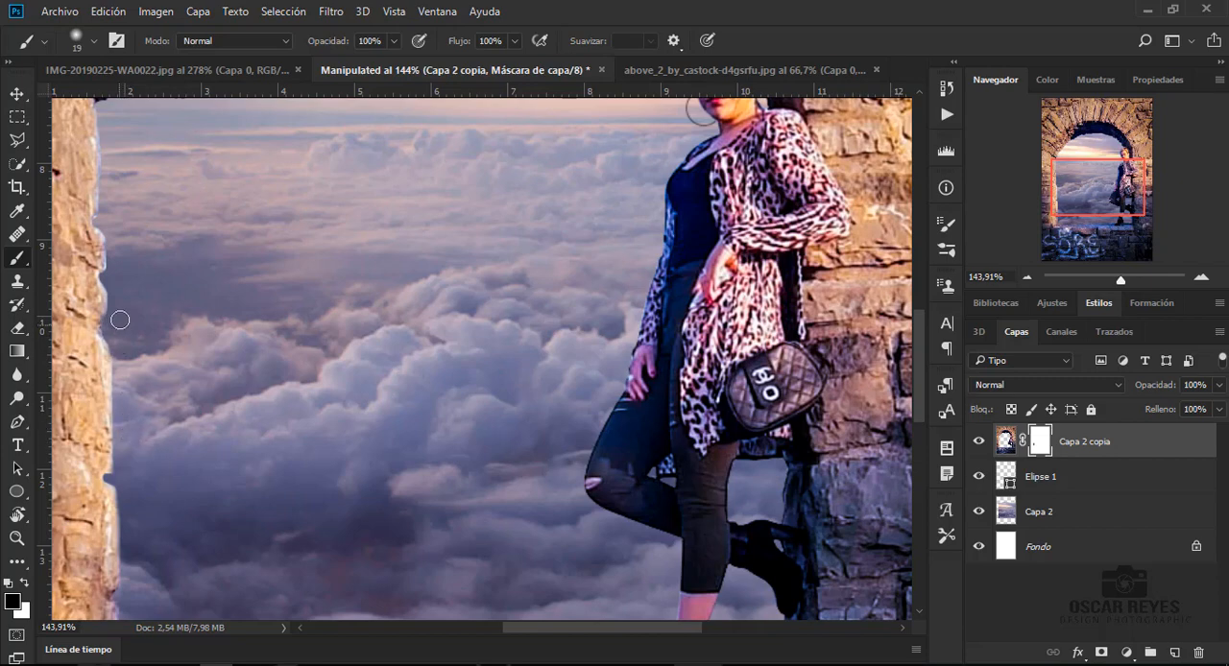
- Set the brush to 10 px with 65% hardness and mask out more of the fringe along the left pillar
{"action": "right_click", "coordinate": [144, 279]}
{"action": "left_click_drag", "start_coordinate": [249, 363], "coordinate": [317, 363]}
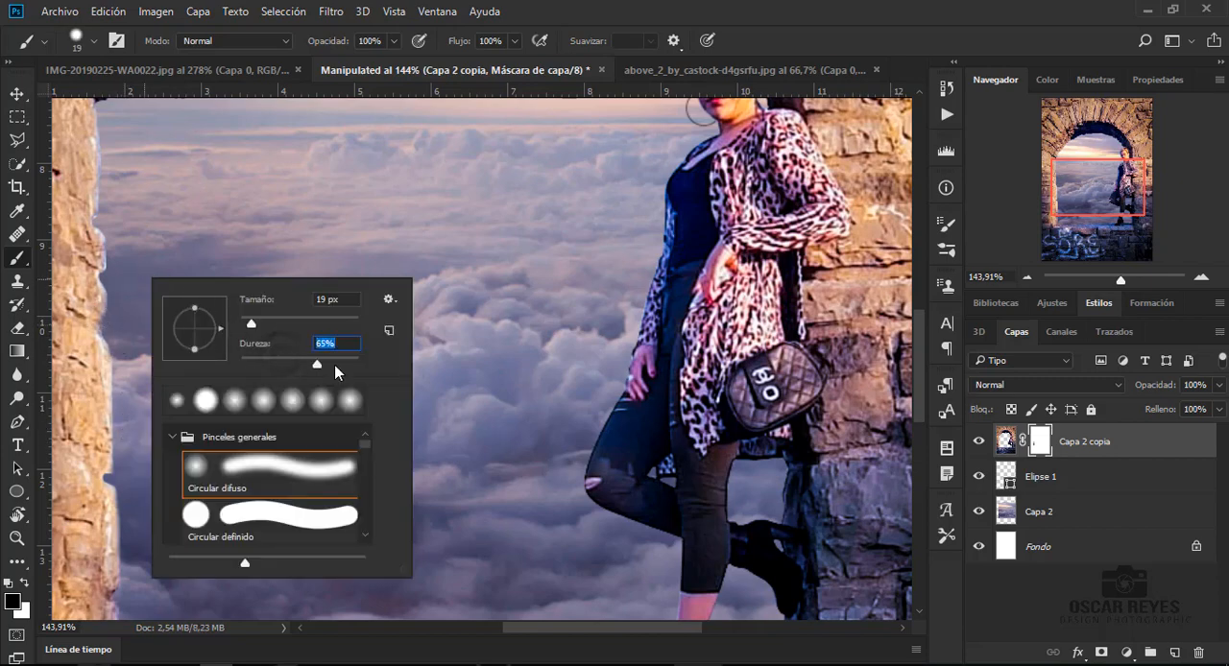
{"action": "left_click_drag", "start_coordinate": [249, 320], "coordinate": [243, 319]}
{"action": "left_click", "coordinate": [112, 340]}
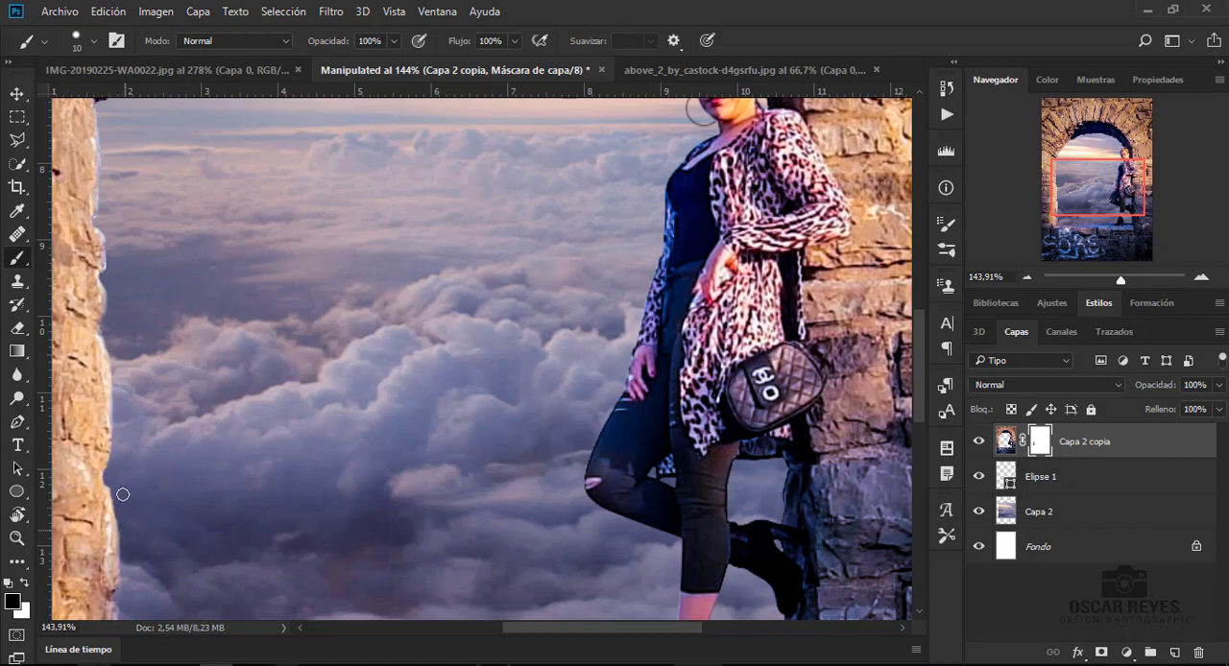
{"action": "scroll", "coordinate": [124, 386], "scroll_direction": "up", "scroll_amount": 2}
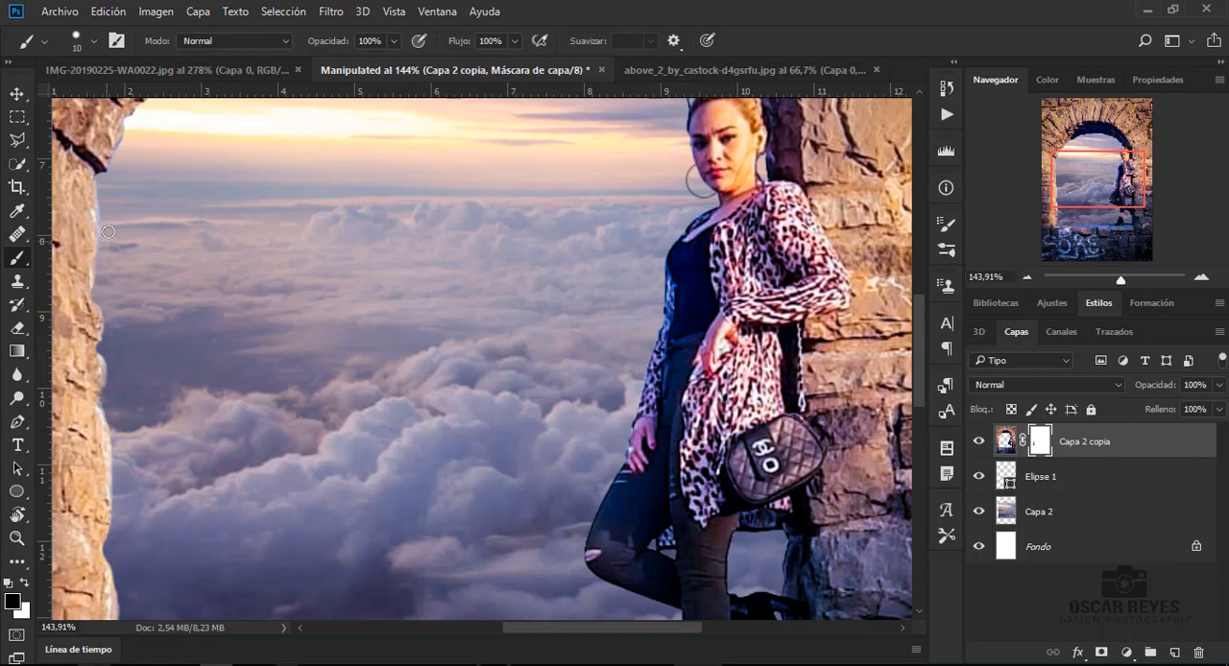
- Mask out the leftover fringe along the arch's upper left edge and the stone ledge, and show the whole image
{"action": "scroll", "coordinate": [115, 163], "scroll_direction": "up", "scroll_amount": 5}
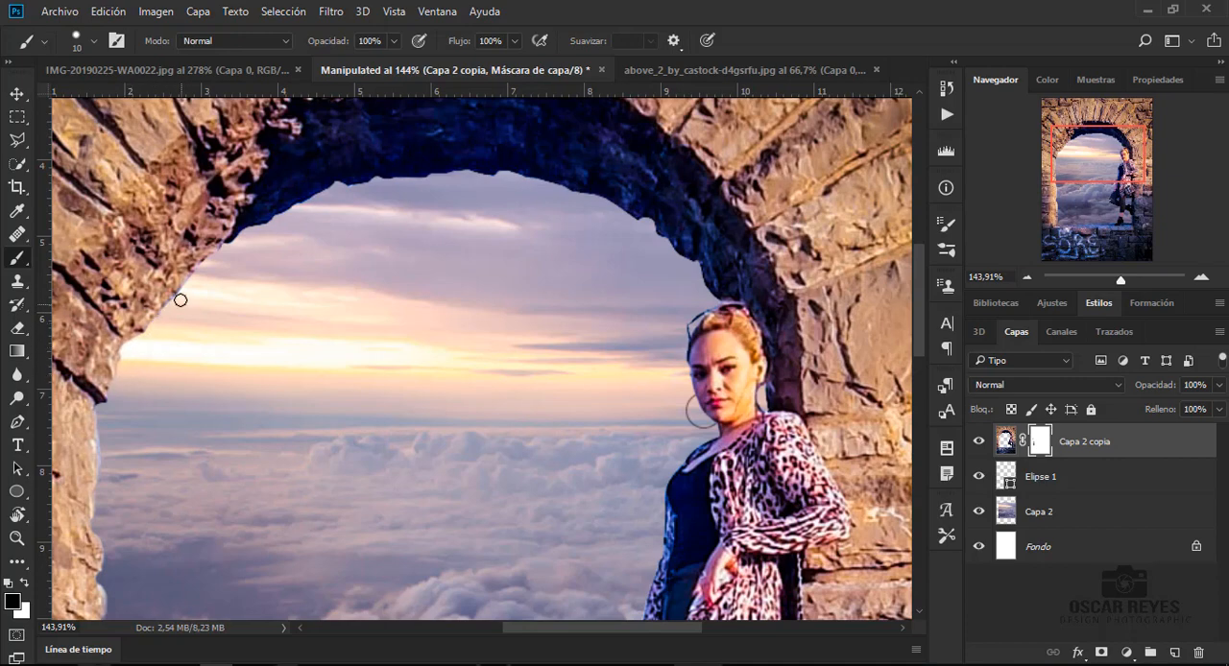
{"action": "scroll", "coordinate": [307, 294], "scroll_direction": "down", "scroll_amount": 3}
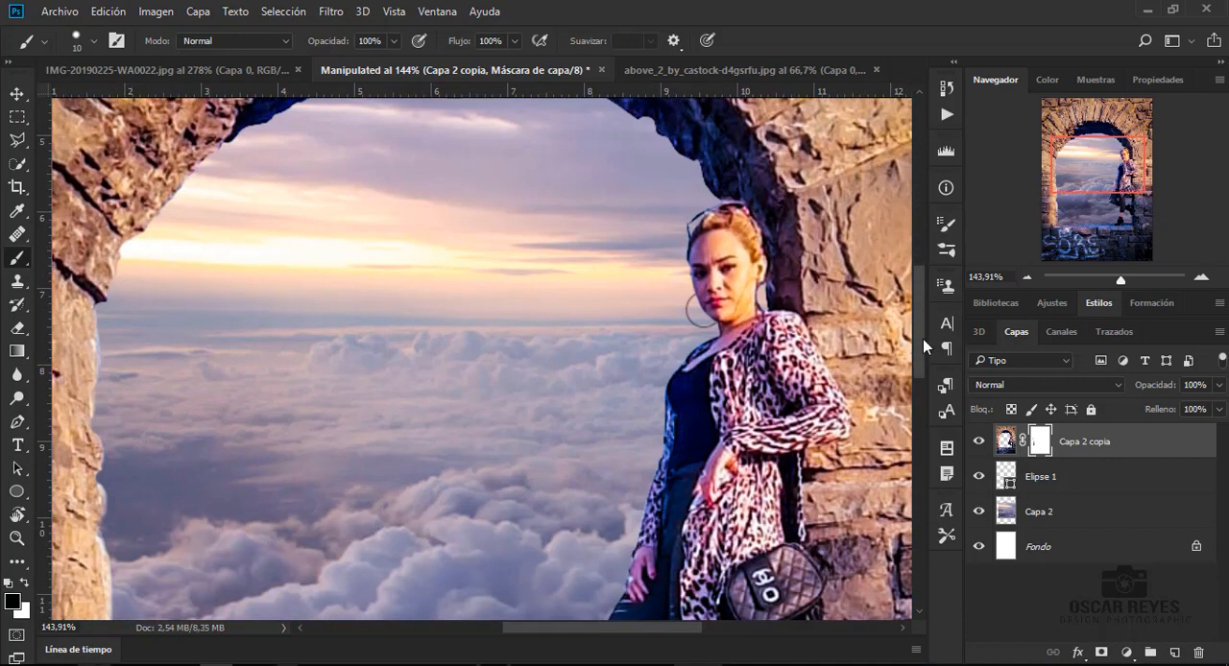
{"action": "left_click_drag", "start_coordinate": [921, 339], "coordinate": [906, 420]}
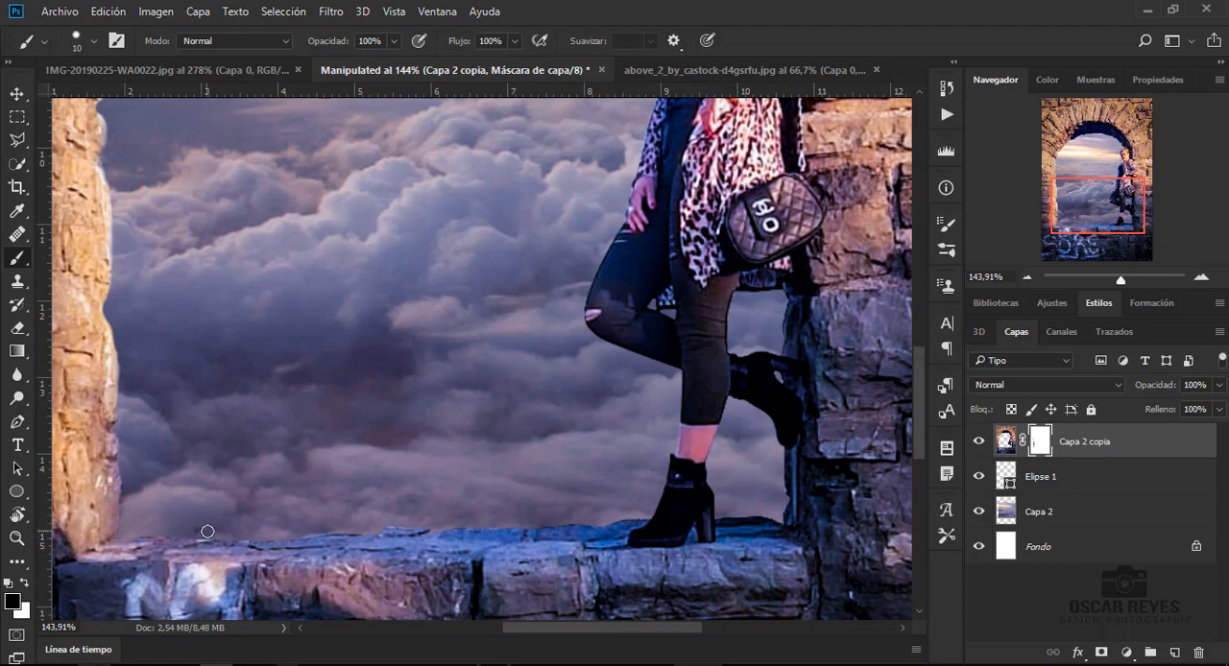
{"action": "key", "text": "ctrl+0"}
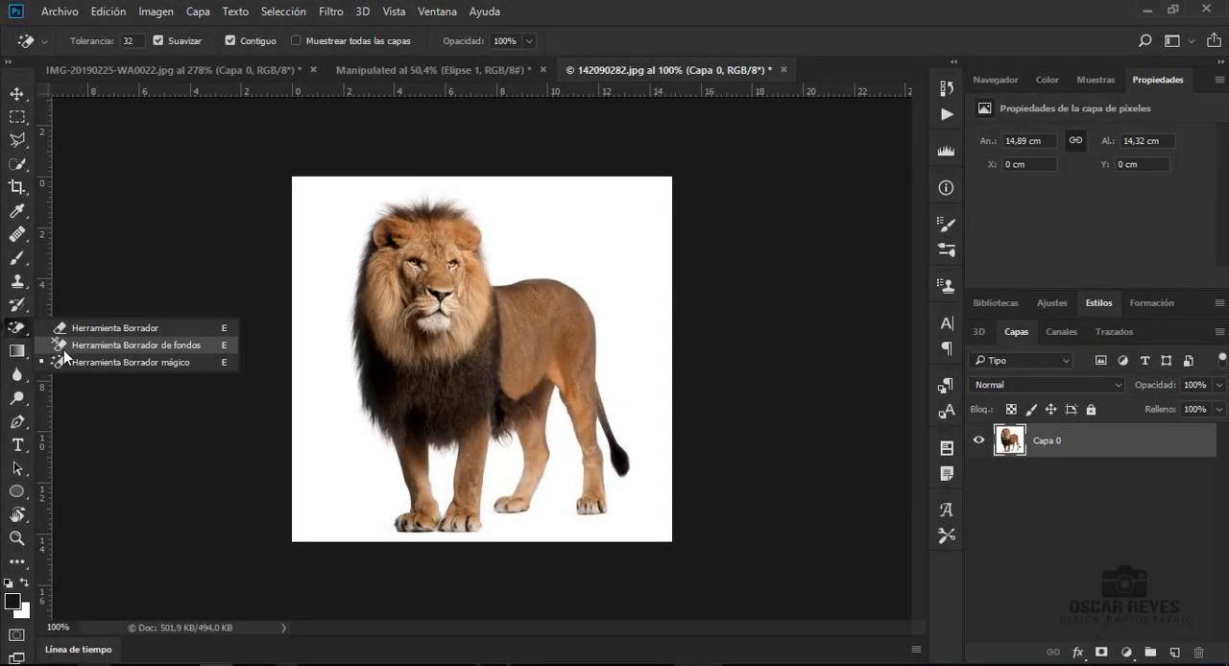
- Remove the lion's white background with the Magic Eraser and bring the lion into the Manipulated document inside the arch opening
{"action": "left_click", "coordinate": [64, 360]}
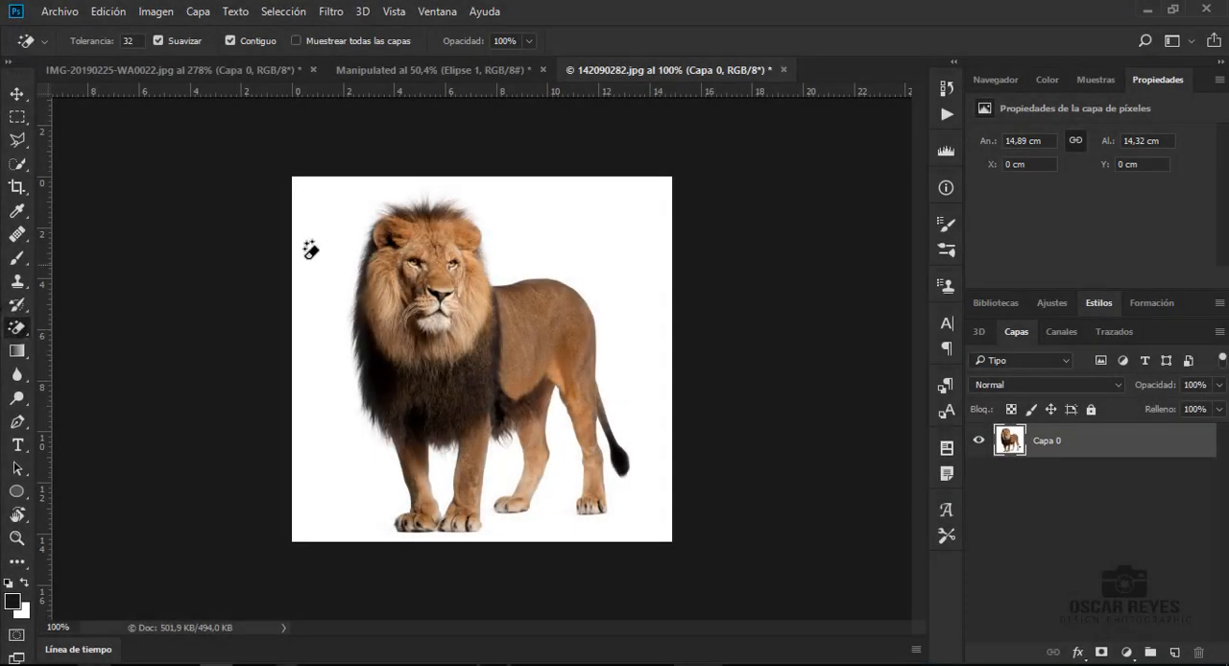
{"action": "key", "text": "e"}
{"action": "left_click", "coordinate": [317, 238]}
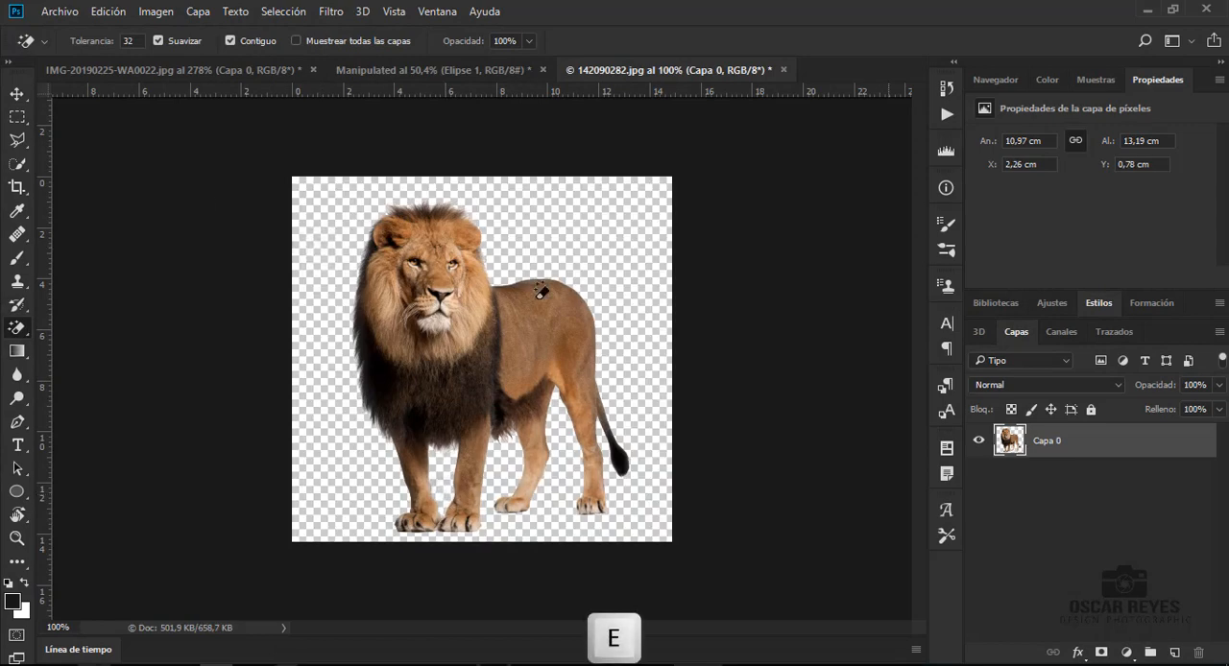
{"action": "key", "text": "v"}
{"action": "mouse_move", "coordinate": [541, 291]}
{"action": "left_mouse_down"}
{"action": "mouse_move", "coordinate": [403, 129]}
{"action": "mouse_move", "coordinate": [391, 73]}
{"action": "mouse_move", "coordinate": [406, 233]}
{"action": "mouse_move", "coordinate": [477, 300]}
{"action": "mouse_move", "coordinate": [471, 377]}
{"action": "left_mouse_up"}
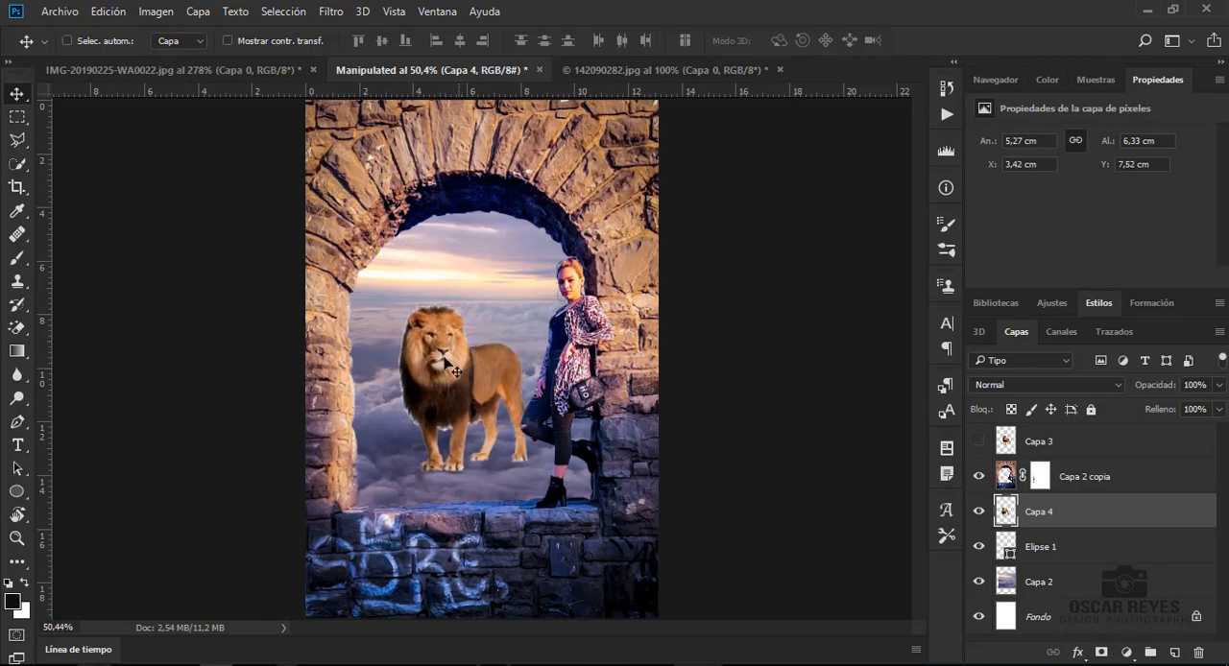
- Load the outline of the lion layer Capa 4 as a selection and open Refine Edge for it
{"action": "scroll", "coordinate": [444, 363], "scroll_direction": "up", "scroll_amount": 5}
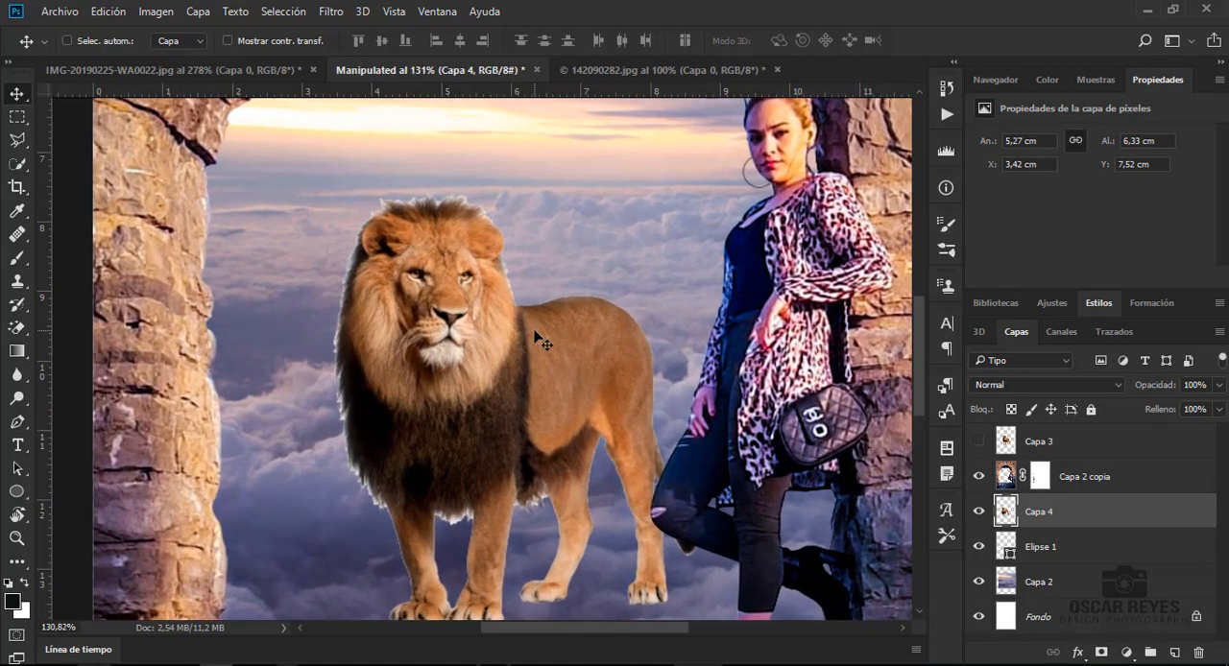
{"action": "left_click", "coordinate": [1006, 515], "text": "ctrl"}
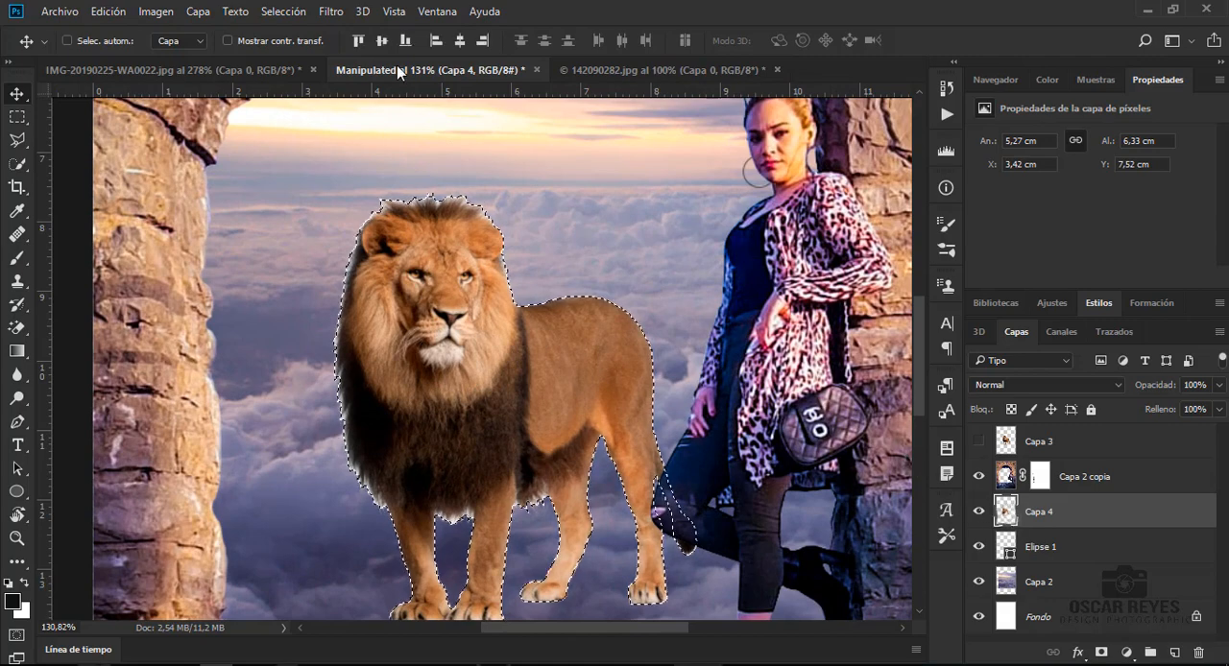
{"action": "left_click", "coordinate": [284, 11]}
{"action": "left_click", "coordinate": [318, 228]}
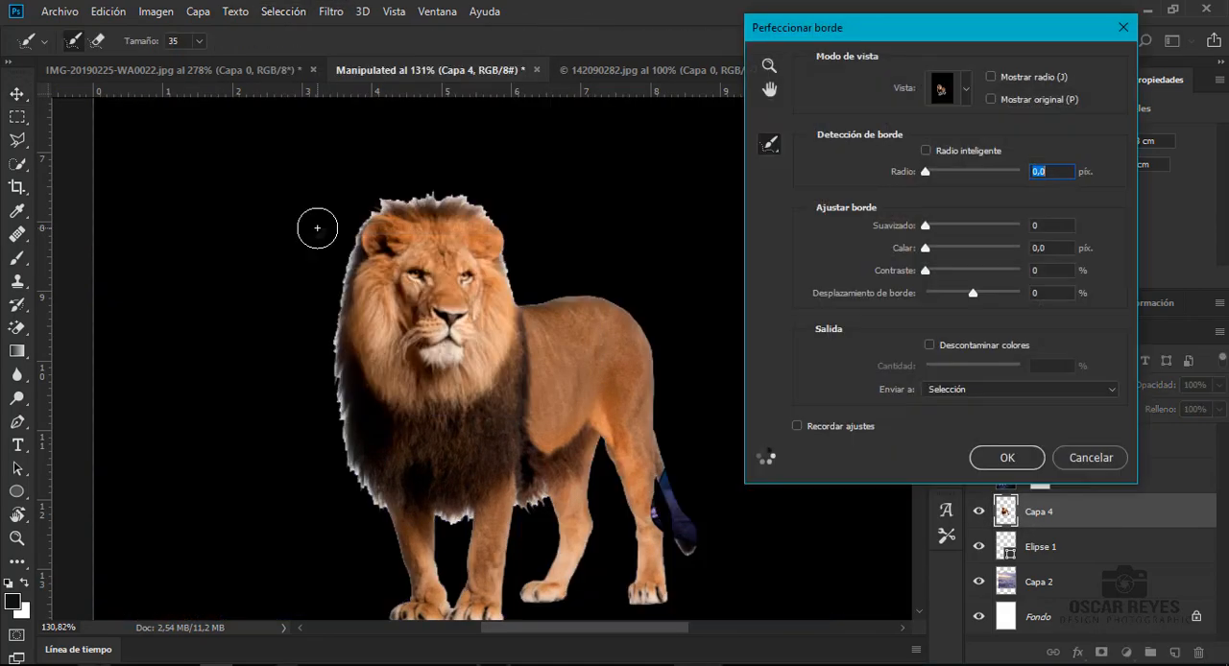
- Refine the white fringe around the lion's mane, back, belly and legs with the 35 px refine-radius brush
{"action": "mouse_move", "coordinate": [331, 225]}
{"action": "left_mouse_down"}
{"action": "mouse_move", "coordinate": [323, 326]}
{"action": "mouse_move", "coordinate": [329, 403]}
{"action": "mouse_move", "coordinate": [364, 501]}
{"action": "left_mouse_up"}
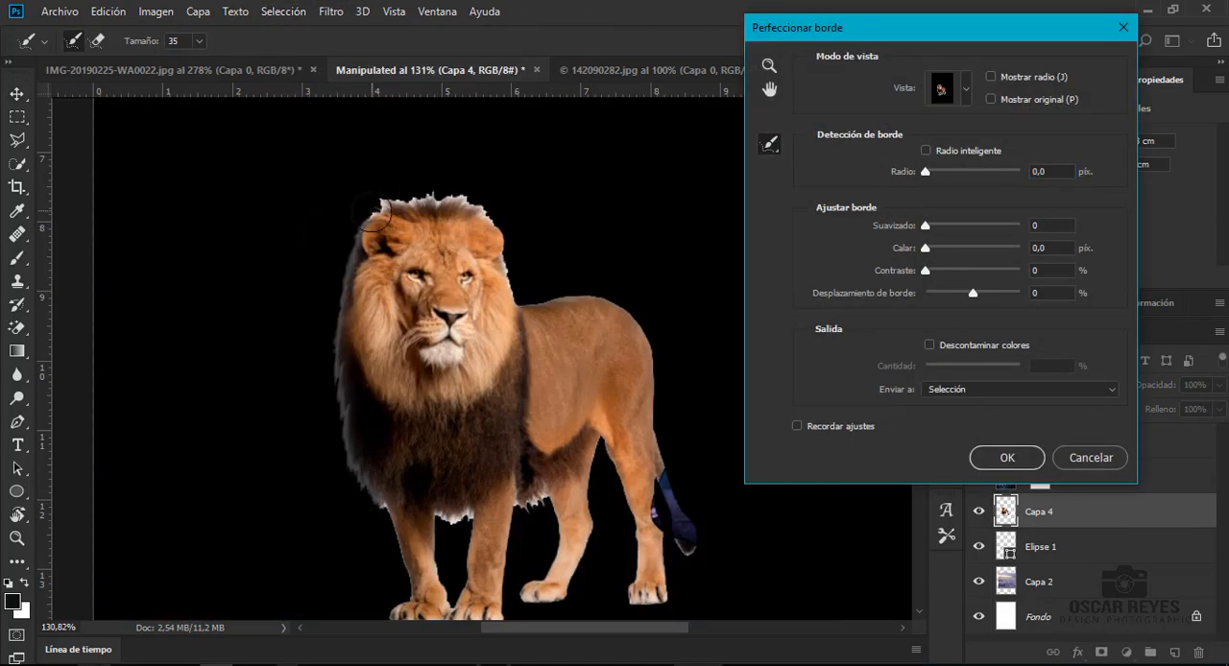
{"action": "mouse_move", "coordinate": [360, 213]}
{"action": "left_mouse_down"}
{"action": "mouse_move", "coordinate": [446, 203]}
{"action": "mouse_move", "coordinate": [485, 235]}
{"action": "mouse_move", "coordinate": [511, 288]}
{"action": "mouse_move", "coordinate": [612, 314]}
{"action": "mouse_move", "coordinate": [662, 394]}
{"action": "left_mouse_up"}
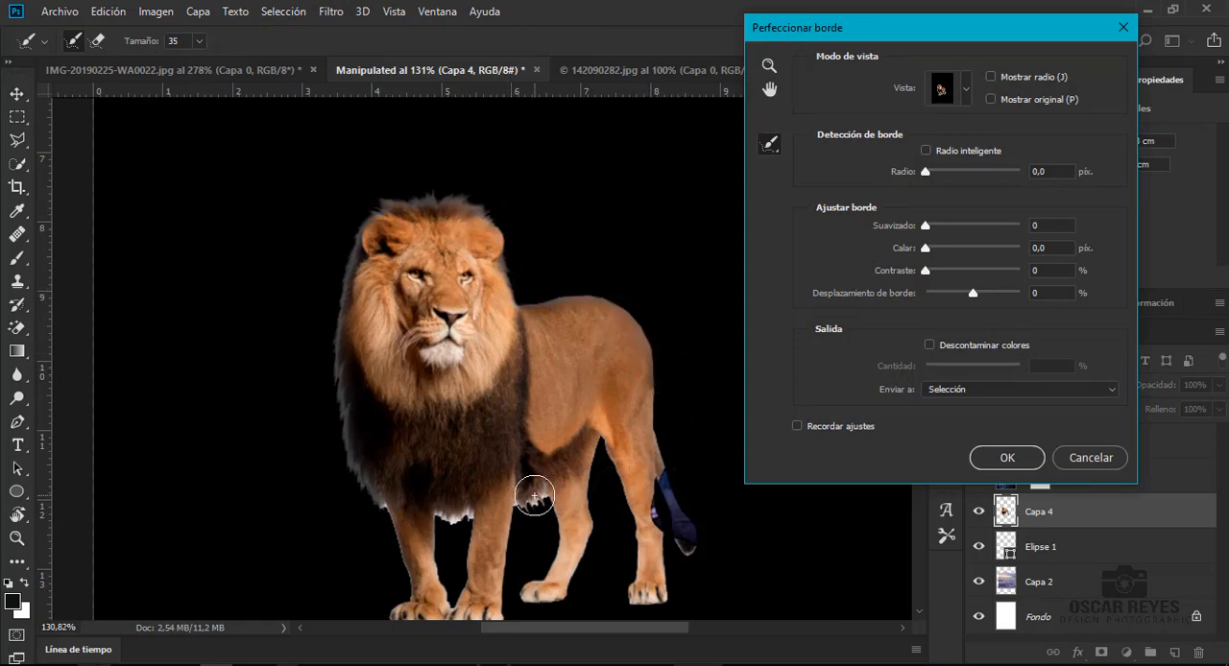
{"action": "mouse_move", "coordinate": [534, 496]}
{"action": "left_mouse_down"}
{"action": "mouse_move", "coordinate": [476, 510]}
{"action": "mouse_move", "coordinate": [432, 523]}
{"action": "left_mouse_up"}
{"action": "scroll", "coordinate": [413, 463], "scroll_direction": "down", "scroll_amount": 3}
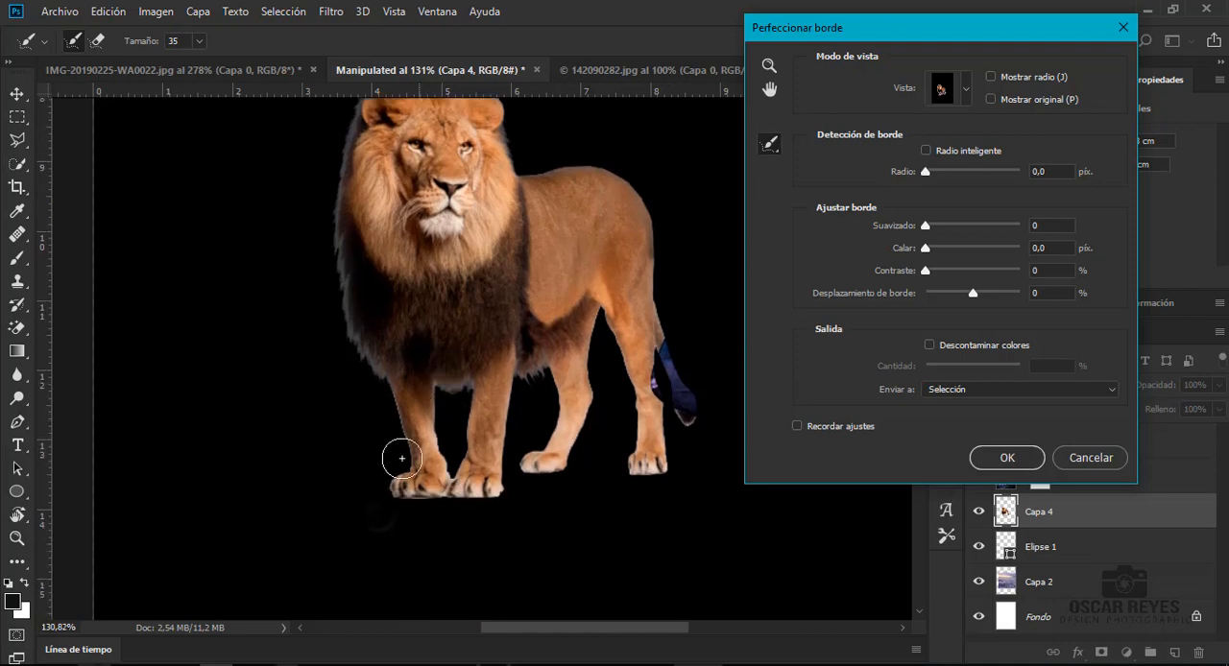
{"action": "mouse_move", "coordinate": [634, 487]}
{"action": "left_mouse_down"}
{"action": "mouse_move", "coordinate": [678, 457]}
{"action": "mouse_move", "coordinate": [655, 313]}
{"action": "mouse_move", "coordinate": [694, 430]}
{"action": "mouse_move", "coordinate": [599, 374]}
{"action": "mouse_move", "coordinate": [554, 466]}
{"action": "mouse_move", "coordinate": [465, 498]}
{"action": "mouse_move", "coordinate": [410, 492]}
{"action": "mouse_move", "coordinate": [397, 408]}
{"action": "mouse_move", "coordinate": [379, 384]}
{"action": "left_mouse_up"}
{"action": "scroll", "coordinate": [323, 308], "scroll_direction": "up", "scroll_amount": 3}
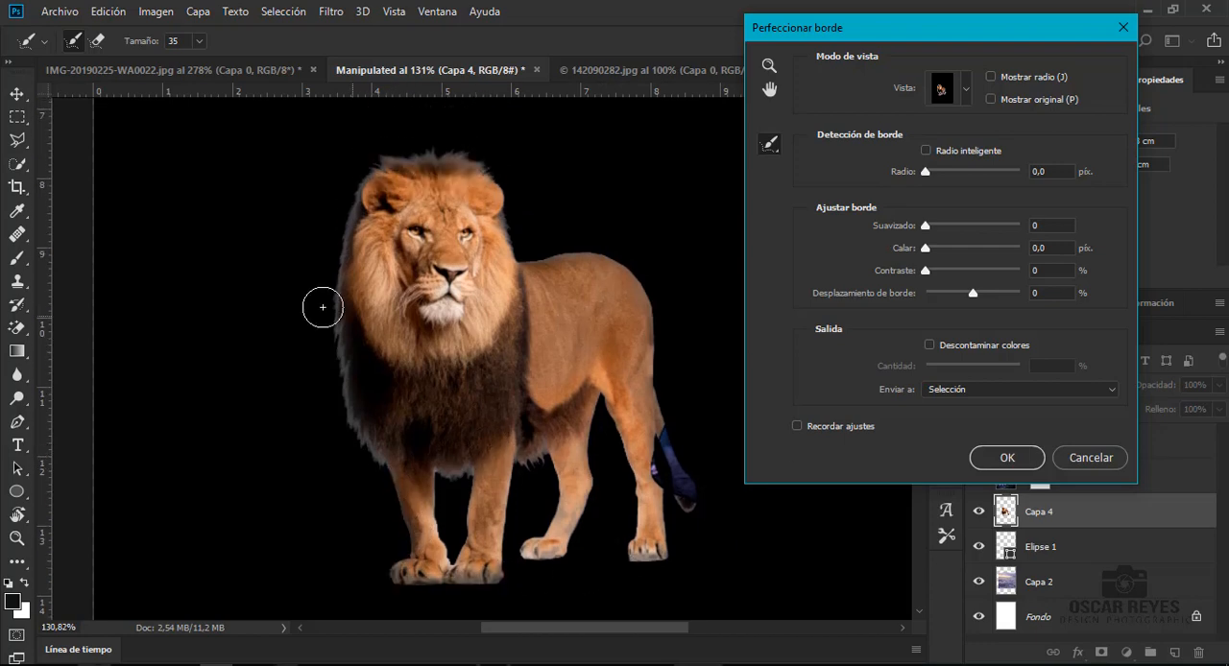
{"action": "mouse_move", "coordinate": [322, 337]}
{"action": "left_mouse_down"}
{"action": "mouse_move", "coordinate": [328, 389]}
{"action": "mouse_move", "coordinate": [374, 451]}
{"action": "left_mouse_up"}
{"action": "mouse_move", "coordinate": [413, 194]}
{"action": "left_mouse_down"}
{"action": "mouse_move", "coordinate": [411, 151]}
{"action": "mouse_move", "coordinate": [491, 155]}
{"action": "mouse_move", "coordinate": [523, 231]}
{"action": "left_mouse_up"}
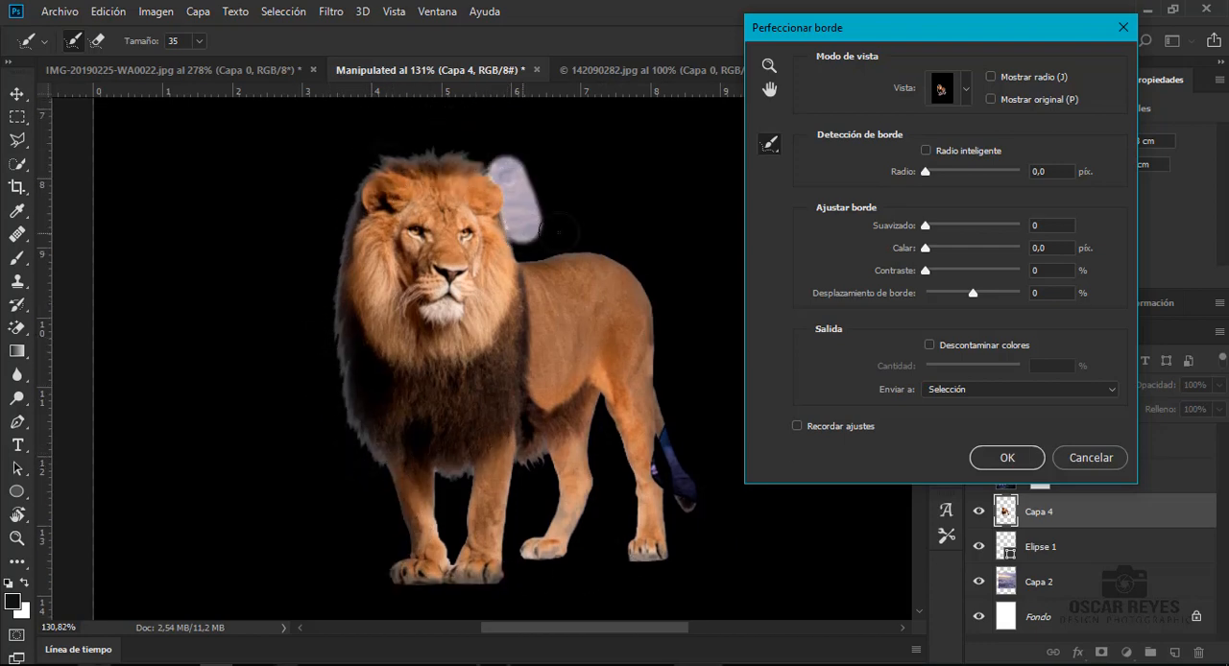
- Output the refined lion to a new layer with a layer mask and delete the original Capa 4 layer
{"action": "left_click", "coordinate": [1042, 391]}
{"action": "left_click", "coordinate": [1018, 437]}
{"action": "left_click", "coordinate": [1007, 457]}
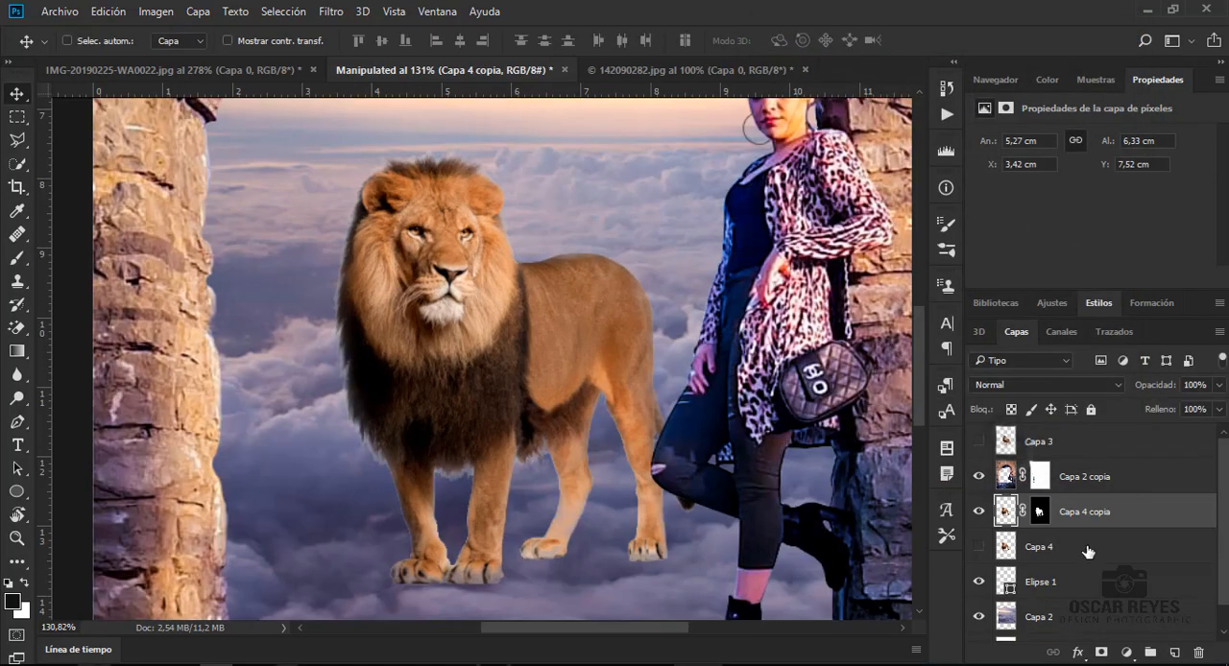
{"action": "left_click", "coordinate": [1087, 551]}
{"action": "key", "text": "Delete"}
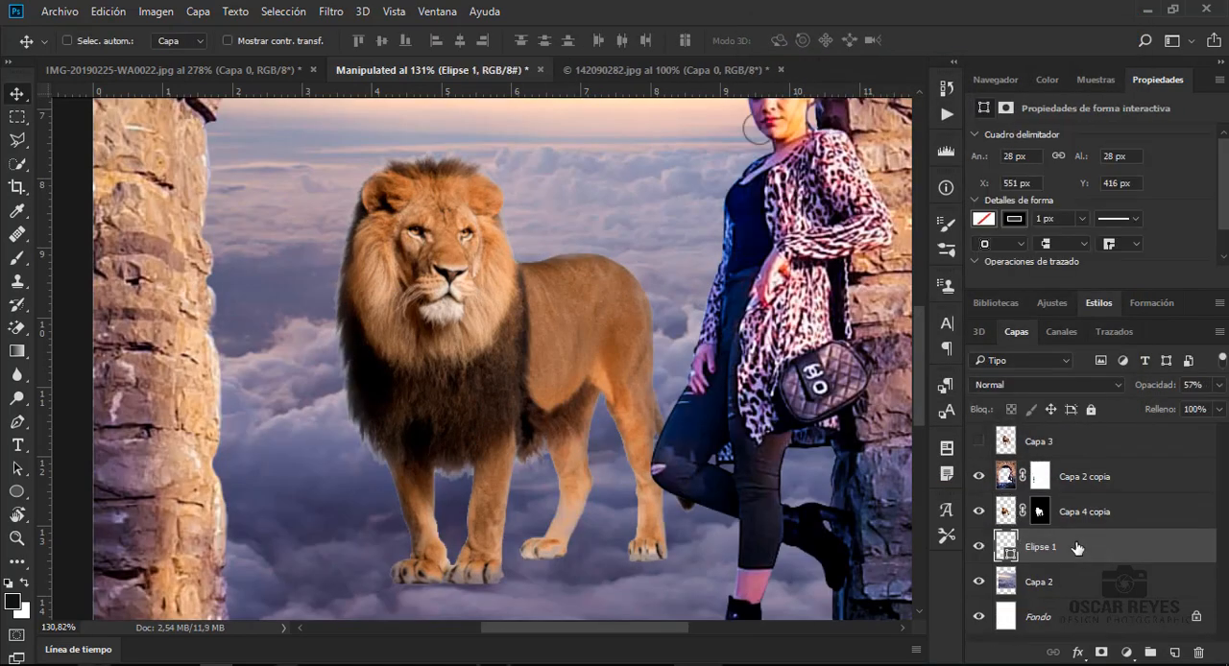
- Move the lion on Capa 4 copia slightly upward and scale it proportionally to about 118% inside the arch
{"action": "key", "text": "ctrl+0"}
{"action": "left_click_drag", "start_coordinate": [523, 352], "coordinate": [516, 324]}
{"action": "key", "text": "ctrl+z"}
{"action": "left_click", "coordinate": [1074, 507]}
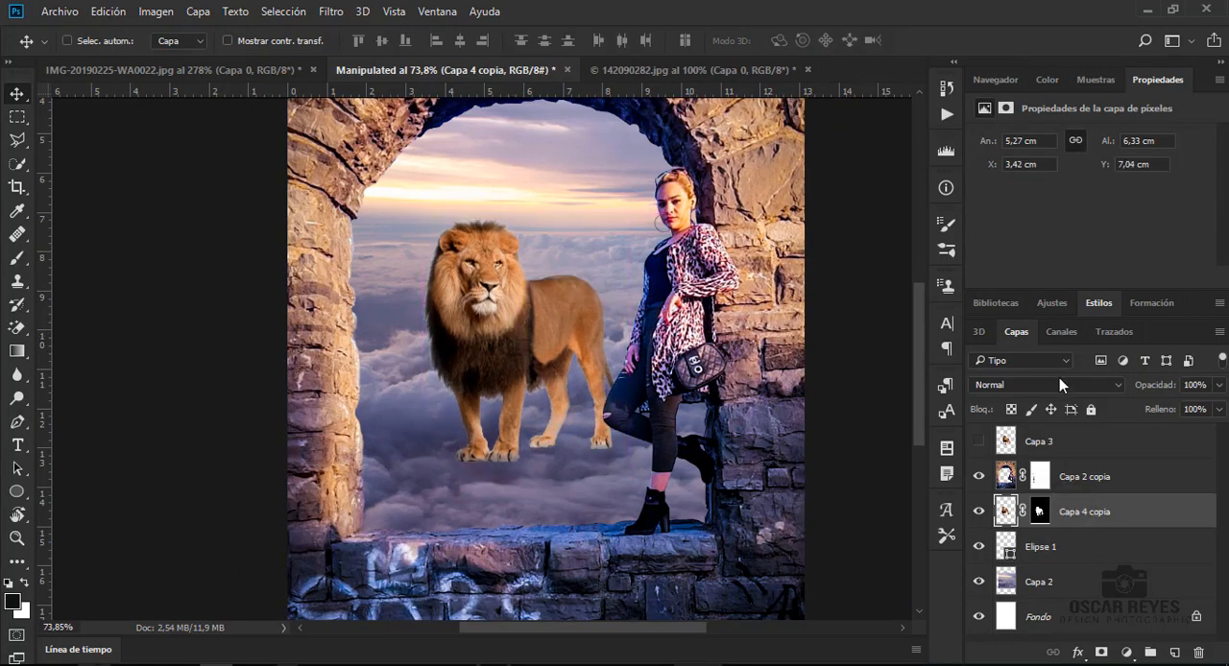
{"action": "key", "text": "ctrl+t"}
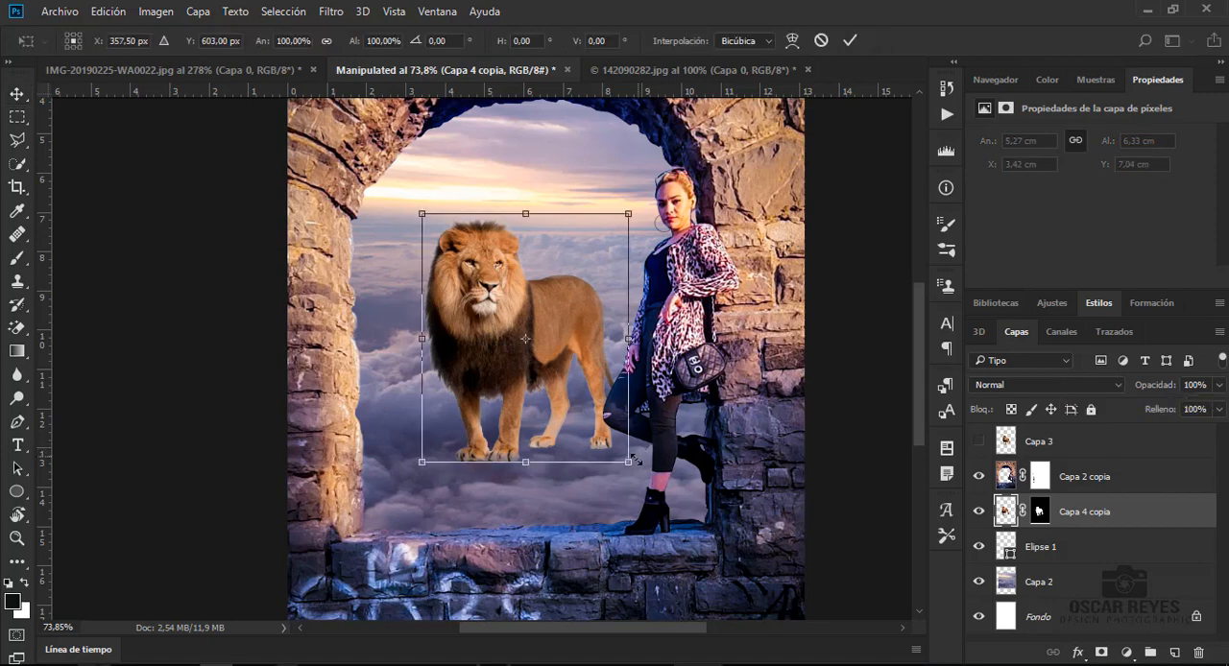
{"action": "left_click_drag", "start_coordinate": [631, 467], "coordinate": [665, 506]}
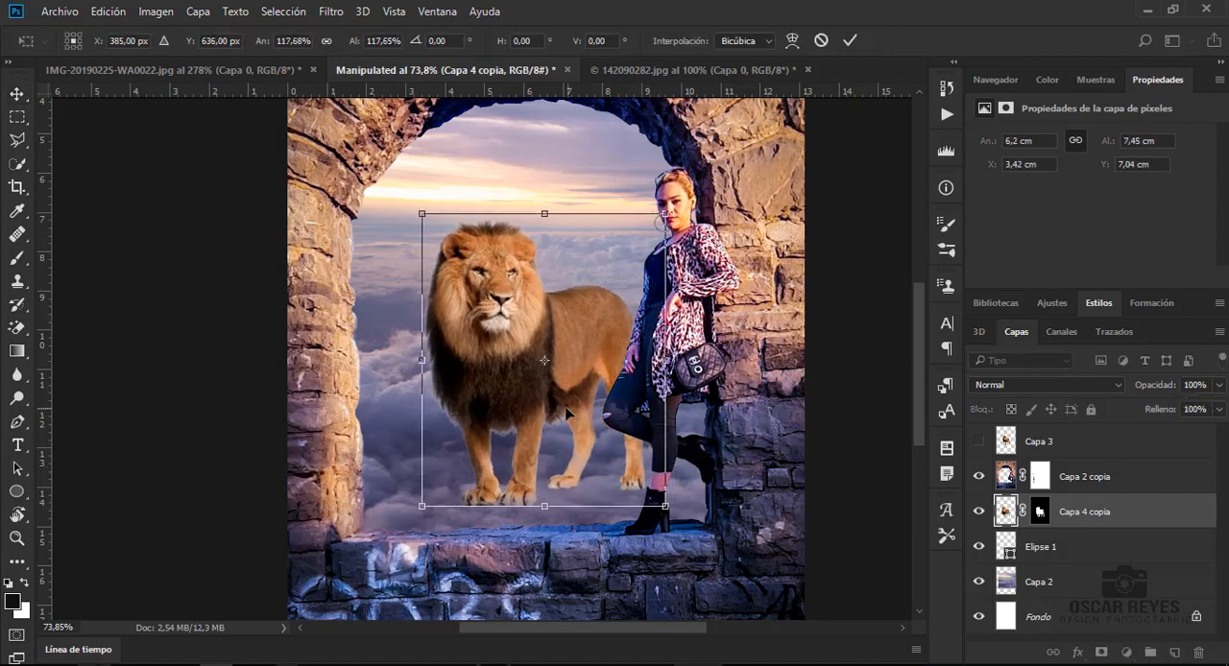
{"action": "left_click_drag", "start_coordinate": [566, 412], "coordinate": [565, 404]}
{"action": "key", "text": "Return"}
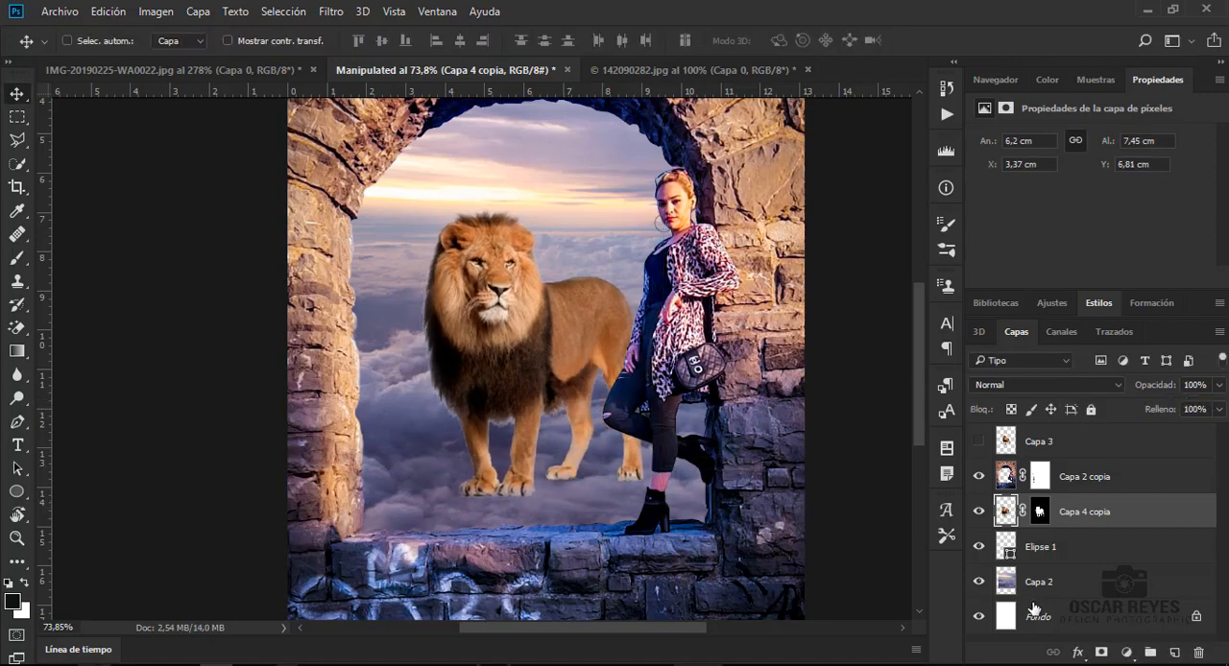
- Activate the layer mask of Capa 4 copia and try fading the lion's paws with a soft 257 px black brush
{"action": "left_click", "coordinate": [1039, 514]}
{"action": "key", "text": "b"}
{"action": "left_click_drag", "start_coordinate": [511, 504], "coordinate": [538, 531]}
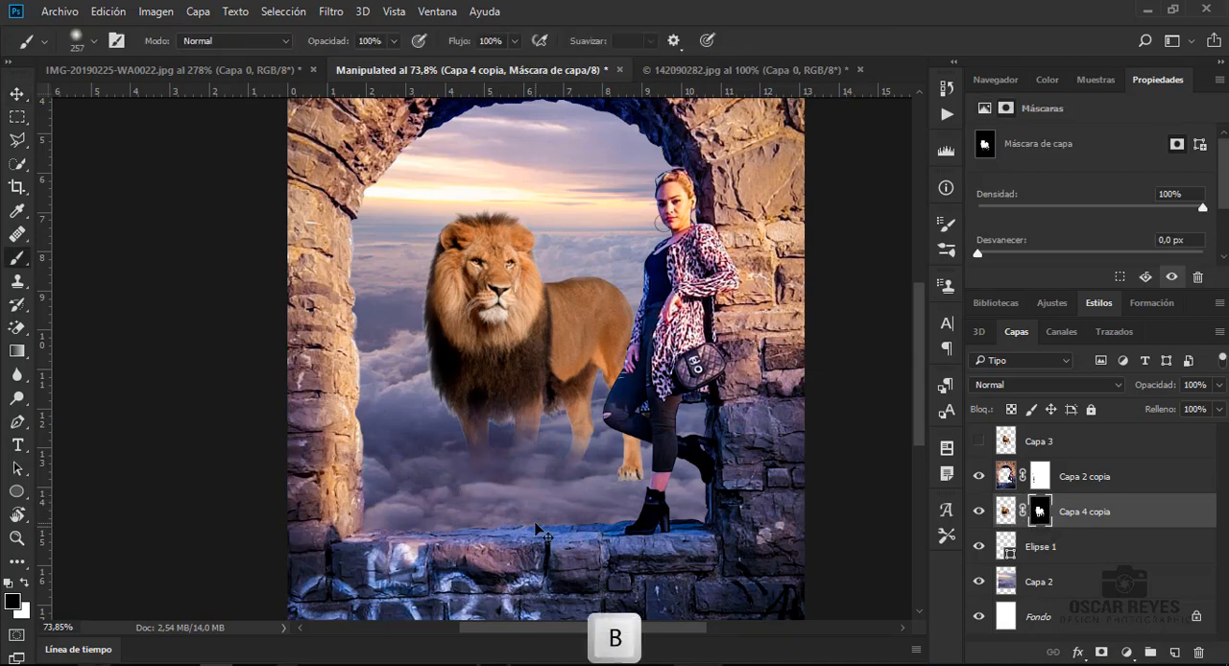
{"action": "key", "text": "ctrl+z"}
- Examine the brush size, hardness and the general brush presets for a suitable soft round brush
{"action": "right_click", "coordinate": [538, 531]}
{"action": "left_click", "coordinate": [722, 412]}
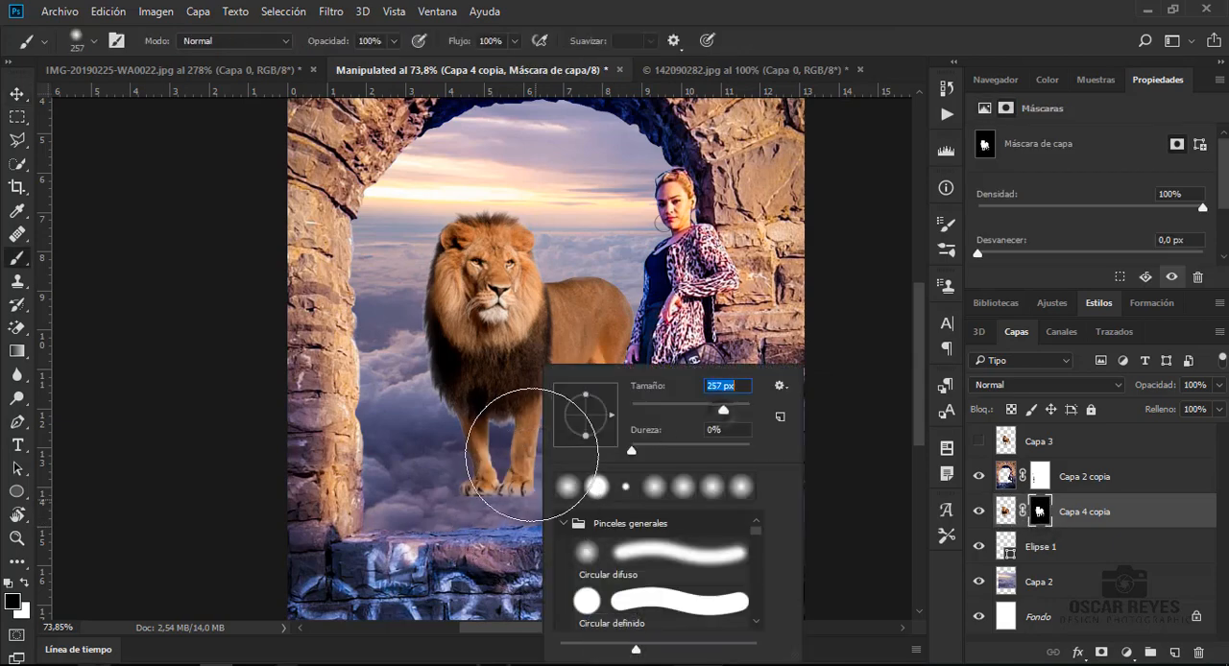
{"action": "key", "text": "Return"}
{"action": "right_click", "coordinate": [576, 360]}
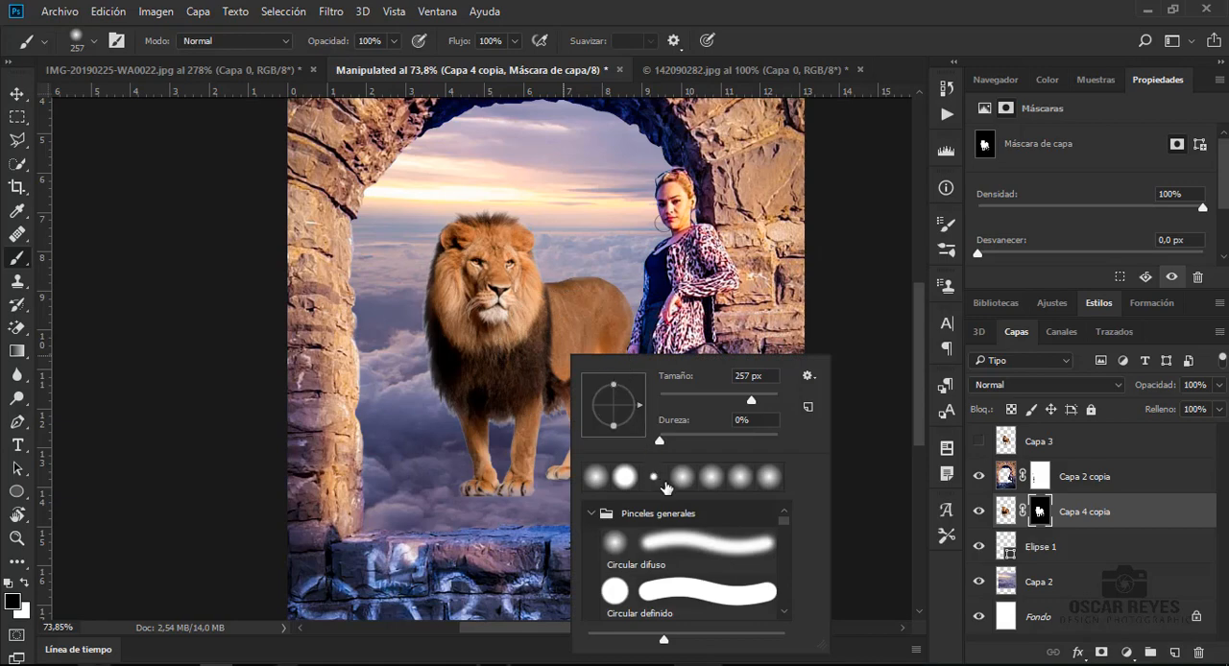
{"action": "scroll", "coordinate": [694, 534], "scroll_direction": "down", "scroll_amount": 3}
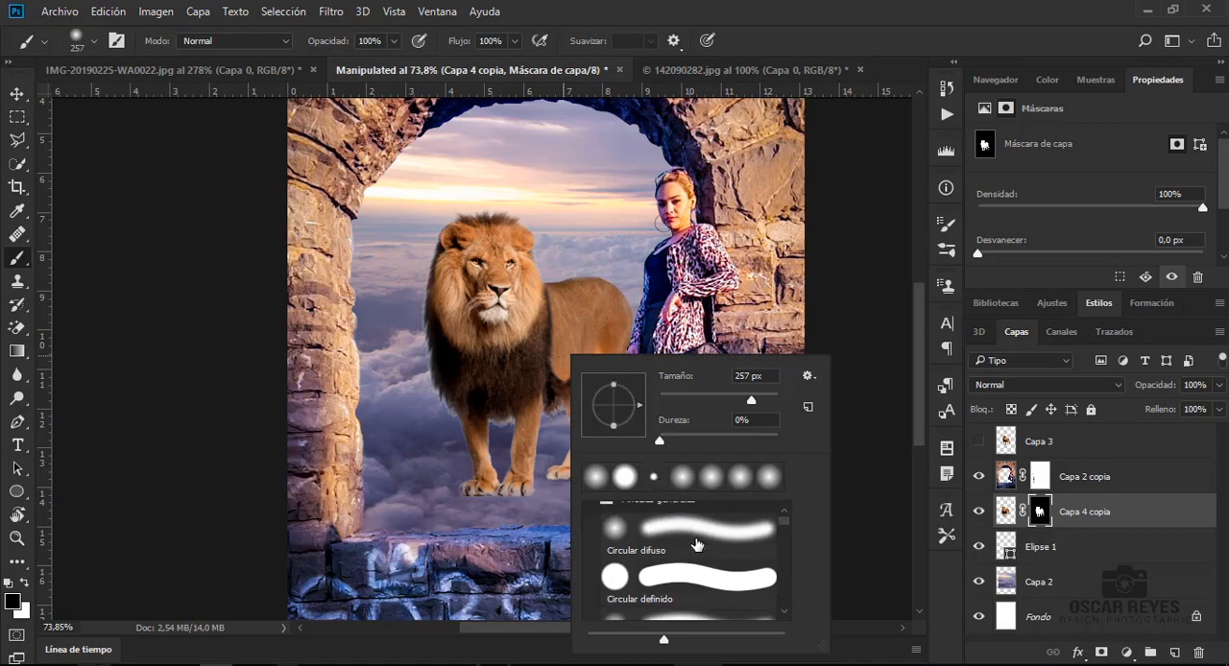
{"action": "scroll", "coordinate": [686, 537], "scroll_direction": "down", "scroll_amount": 4}
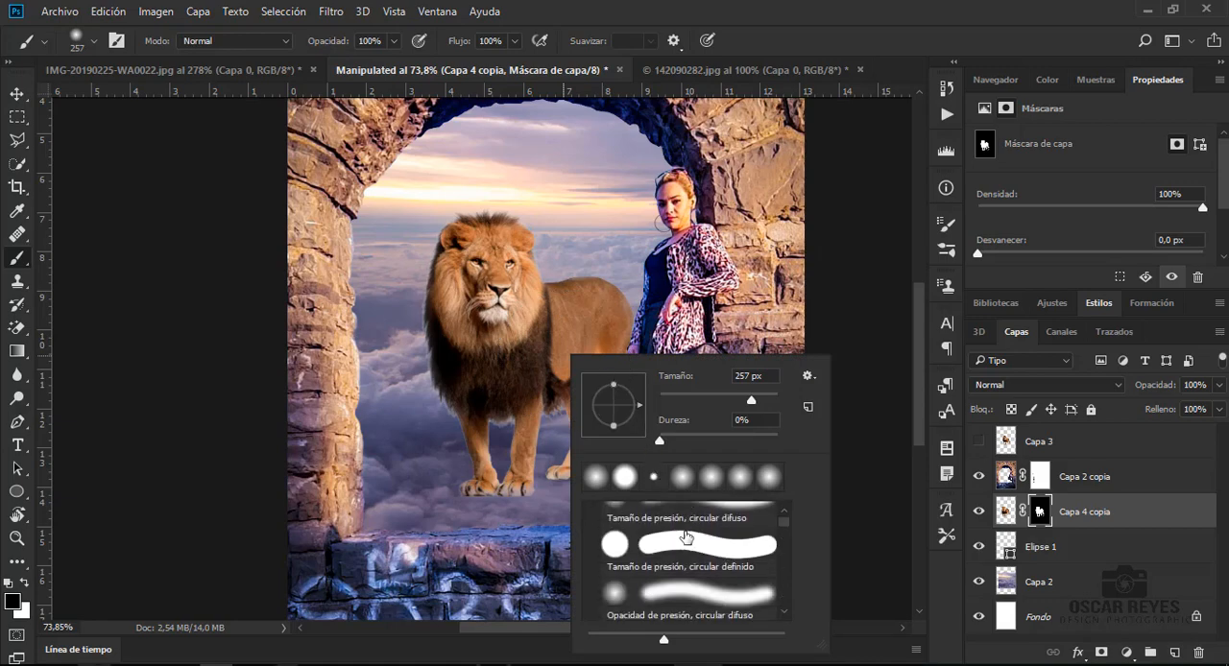
{"action": "scroll", "coordinate": [685, 536], "scroll_direction": "down", "scroll_amount": 1}
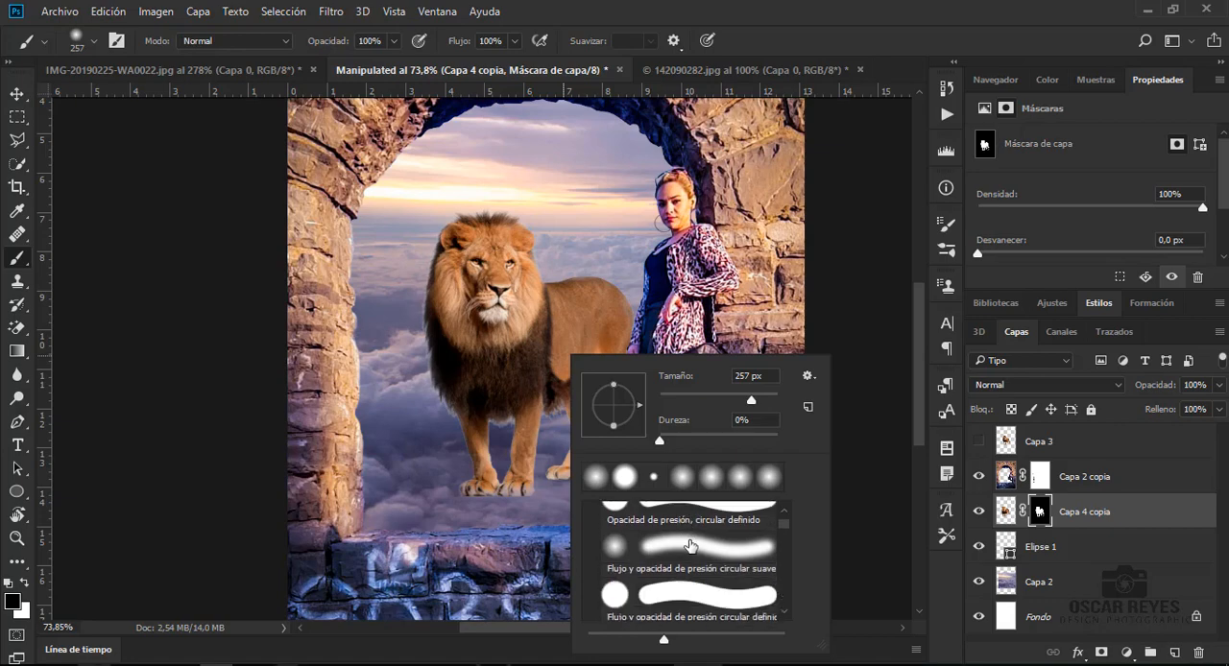
{"action": "left_click", "coordinate": [688, 545]}
{"action": "left_click", "coordinate": [619, 352]}
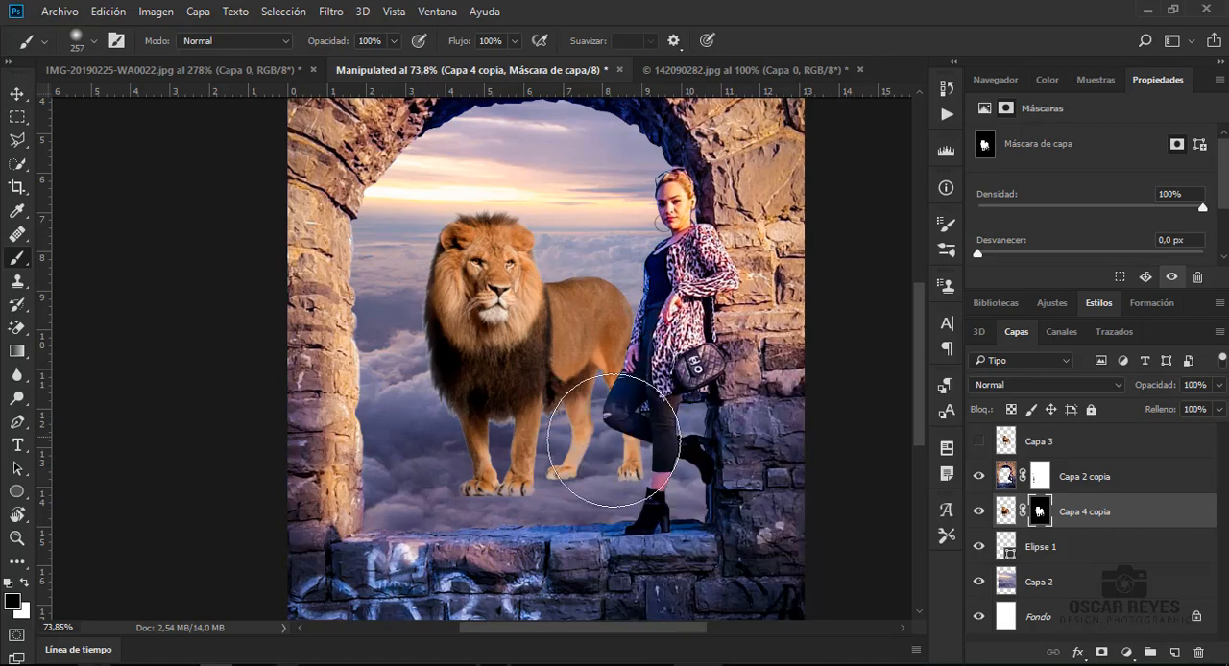
- Fade the lion's legs and hindquarters into the clouds on the mask at 257 px, and soften the lower mane at 425 px
{"action": "mouse_move", "coordinate": [615, 441]}
{"action": "left_mouse_down"}
{"action": "mouse_move", "coordinate": [553, 545]}
{"action": "mouse_move", "coordinate": [480, 553]}
{"action": "mouse_move", "coordinate": [538, 541]}
{"action": "mouse_move", "coordinate": [493, 543]}
{"action": "mouse_move", "coordinate": [570, 549]}
{"action": "mouse_move", "coordinate": [449, 499]}
{"action": "mouse_move", "coordinate": [436, 514]}
{"action": "mouse_move", "coordinate": [410, 494]}
{"action": "mouse_move", "coordinate": [534, 502]}
{"action": "left_mouse_up"}
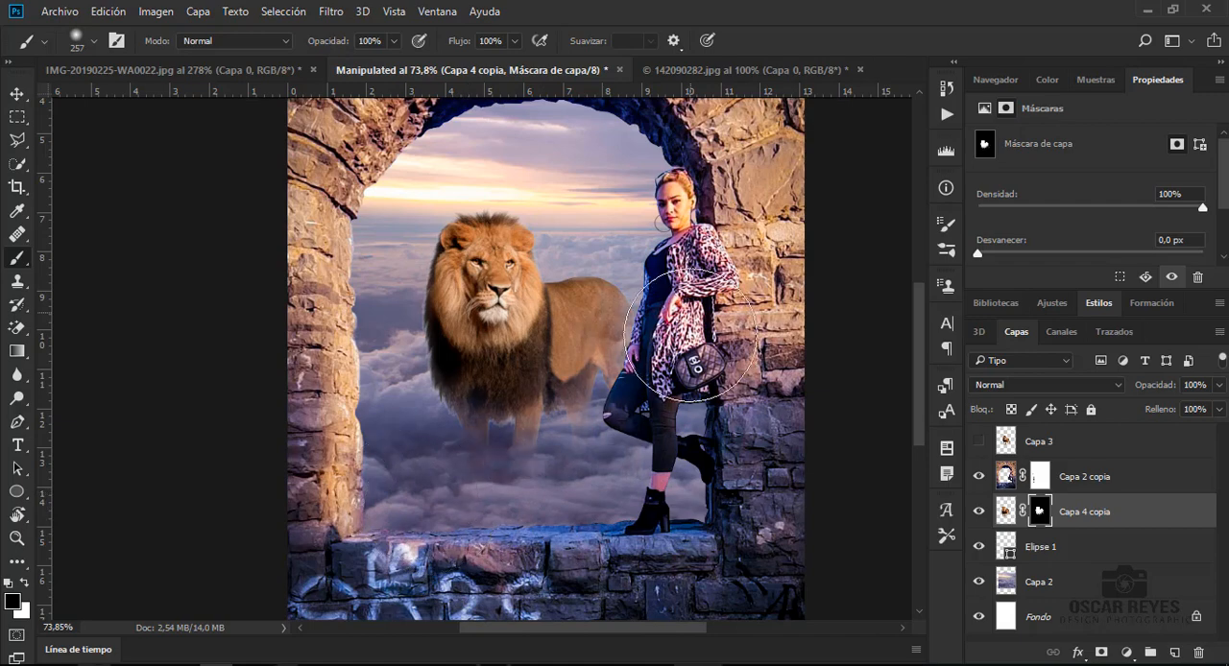
{"action": "mouse_move", "coordinate": [662, 420]}
{"action": "left_mouse_down"}
{"action": "mouse_move", "coordinate": [632, 420]}
{"action": "mouse_move", "coordinate": [629, 382]}
{"action": "mouse_move", "coordinate": [594, 408]}
{"action": "mouse_move", "coordinate": [563, 511]}
{"action": "left_mouse_up"}
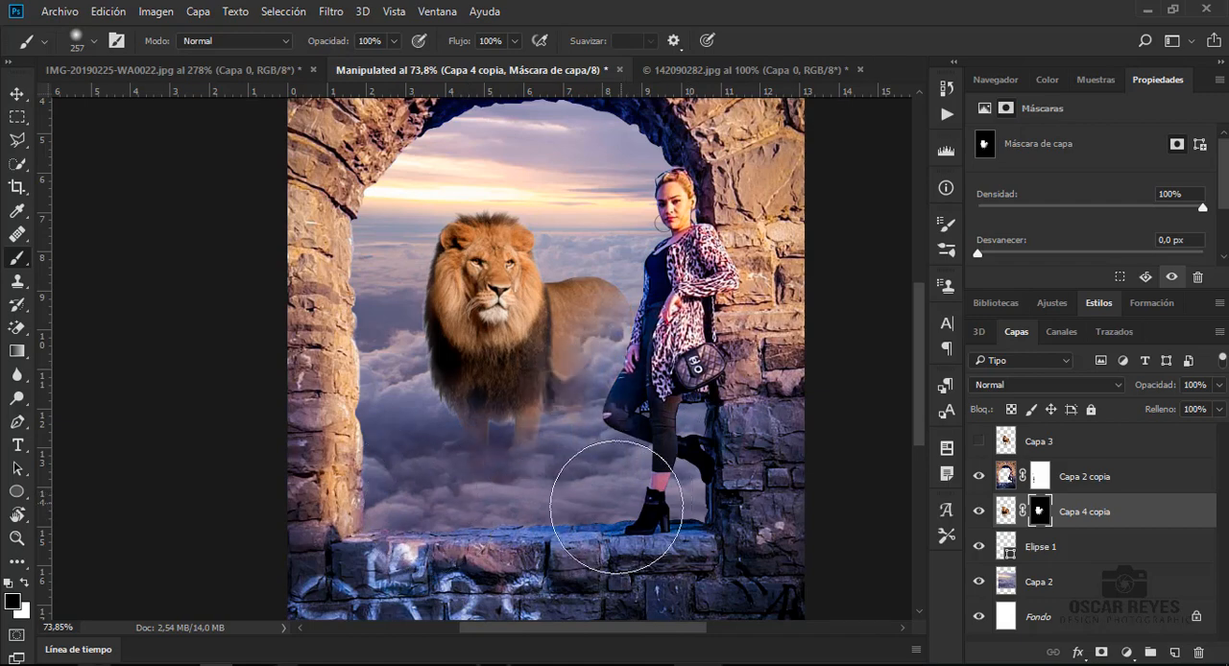
{"action": "right_click", "coordinate": [598, 439]}
{"action": "left_click_drag", "start_coordinate": [787, 415], "coordinate": [785, 410]}
{"action": "key", "text": "Return"}
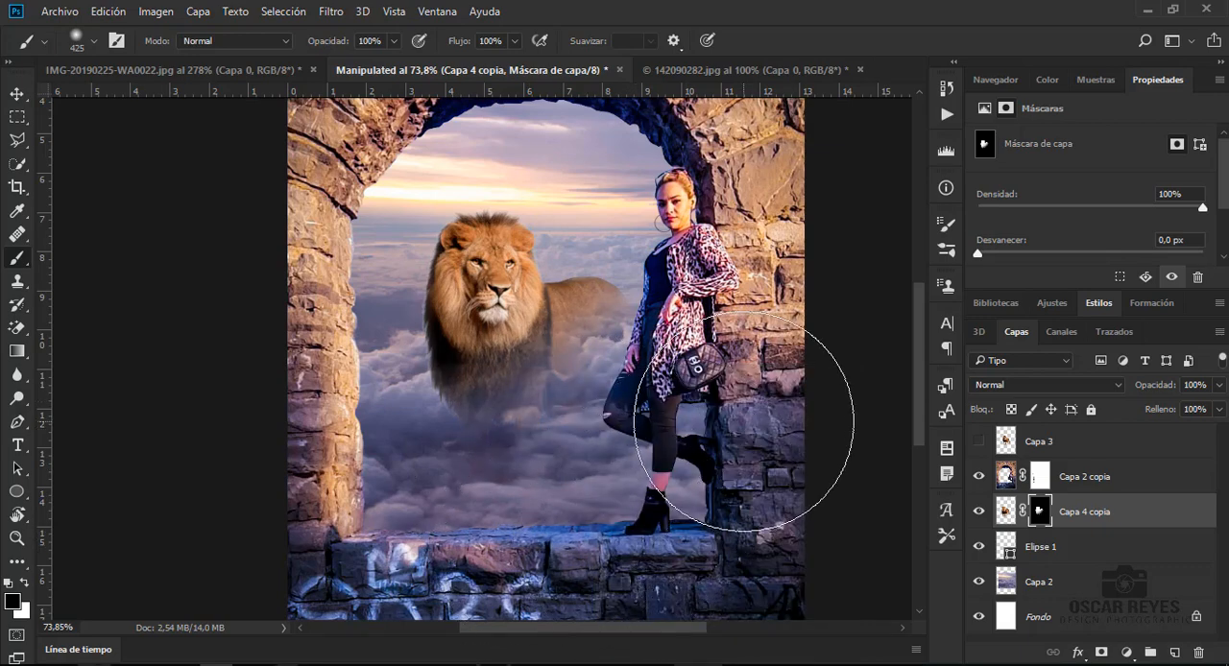
- Enlarge the faded lion to about 6.5 × 8.5 cm, extending it toward the left pillar and upward
{"action": "left_click", "coordinate": [13, 98]}
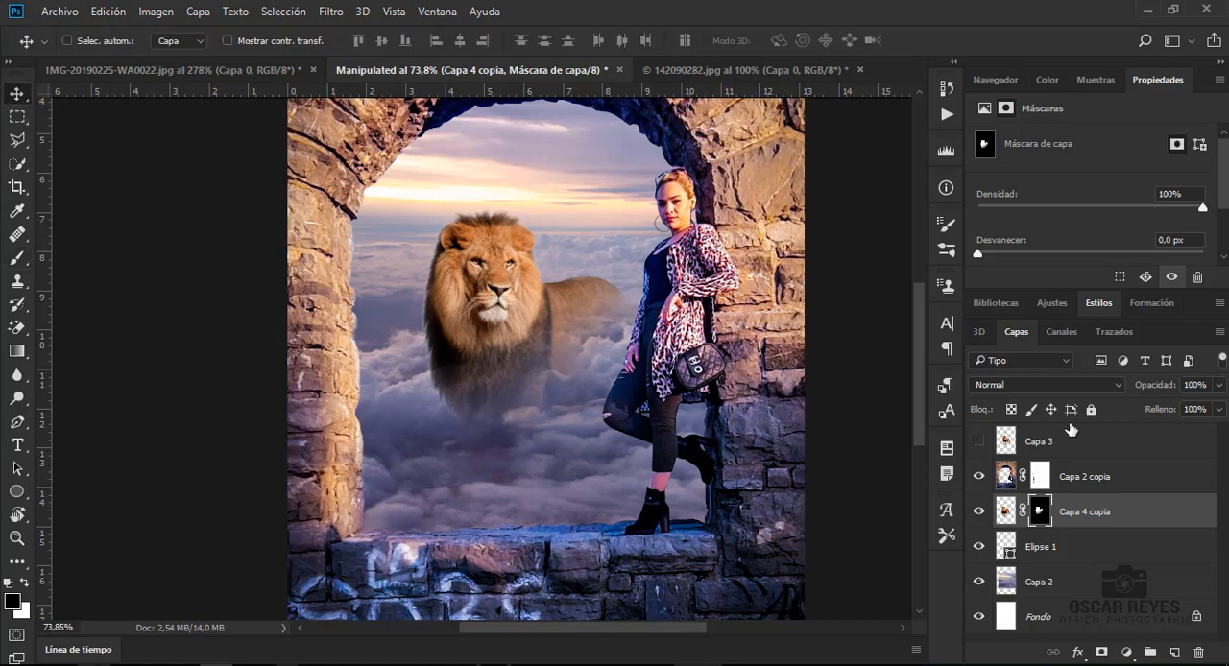
{"action": "key", "text": "ctrl+t"}
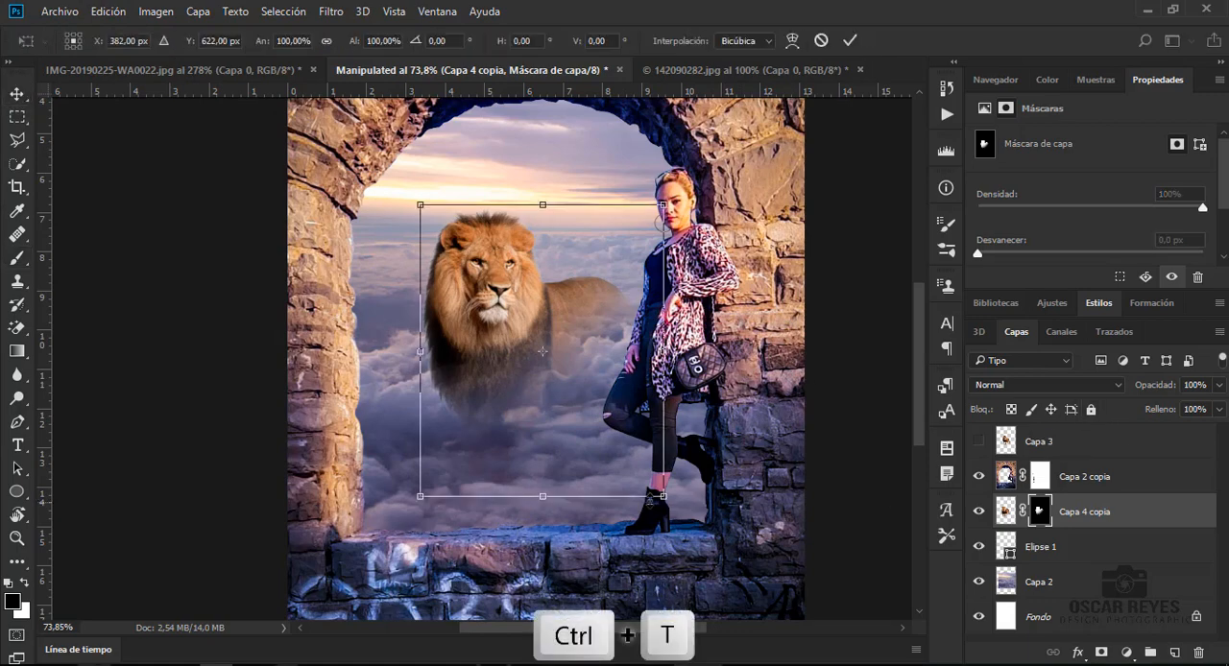
{"action": "left_click_drag", "start_coordinate": [421, 496], "coordinate": [404, 552]}
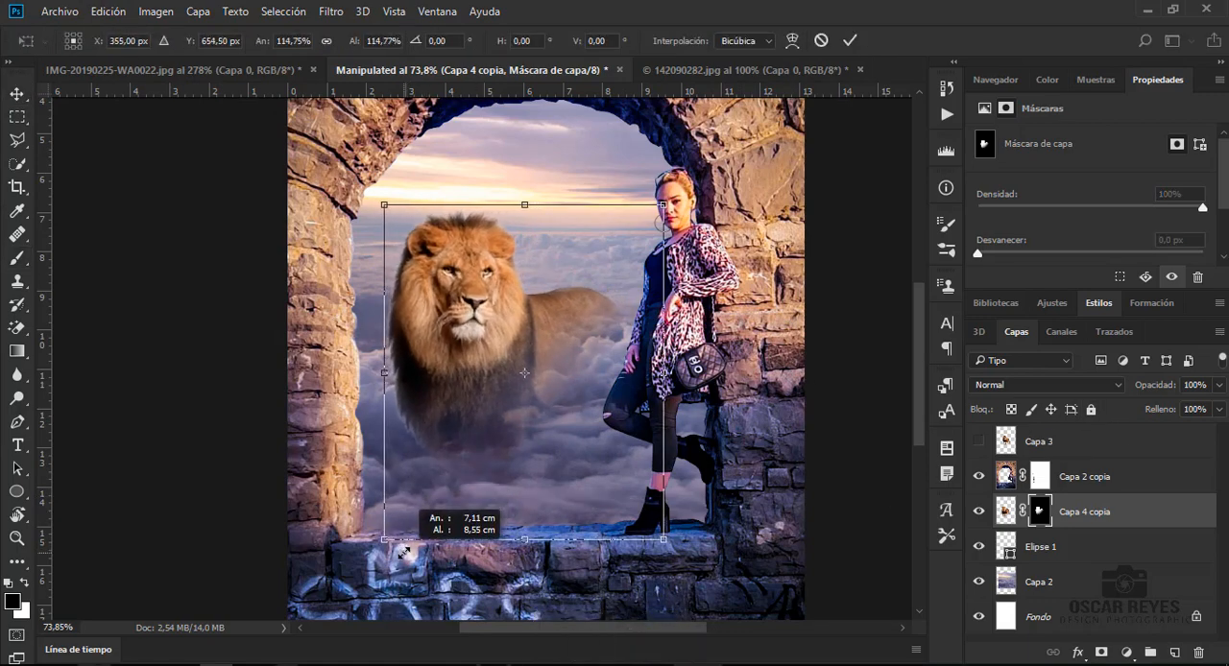
{"action": "left_click_drag", "start_coordinate": [663, 204], "coordinate": [676, 194]}
{"action": "key", "text": "Return"}
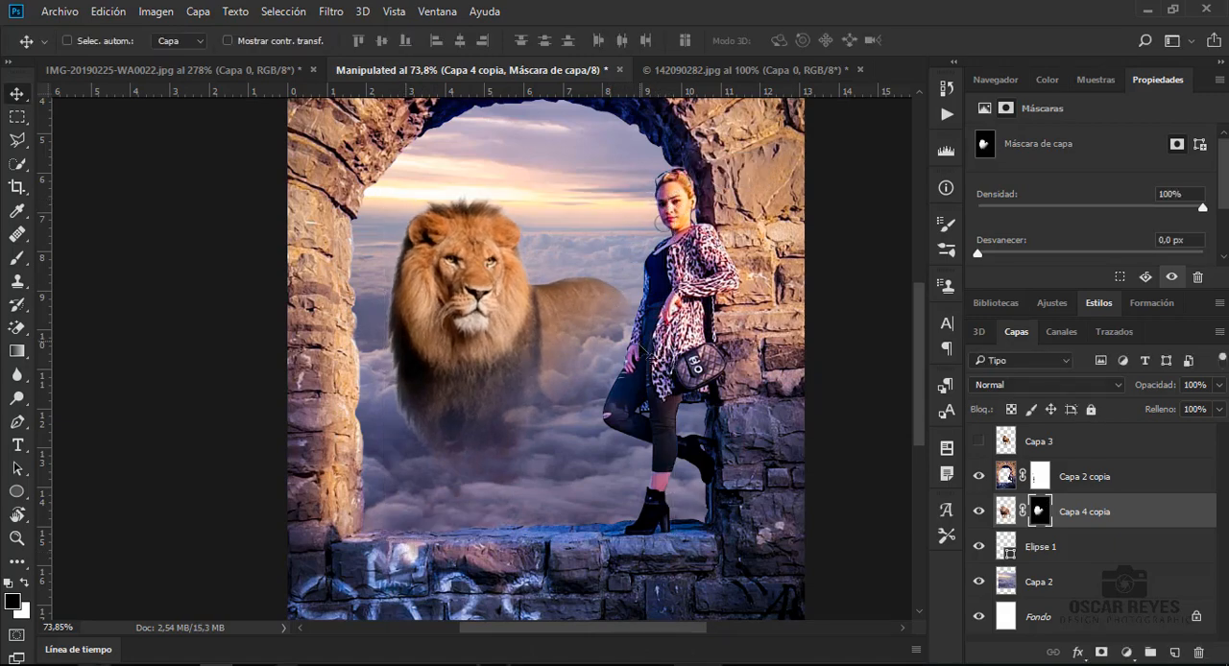
- Reduce the brush opacity to 41% and lightly fade the lion's outer mane on the layer mask
{"action": "key", "text": "b"}
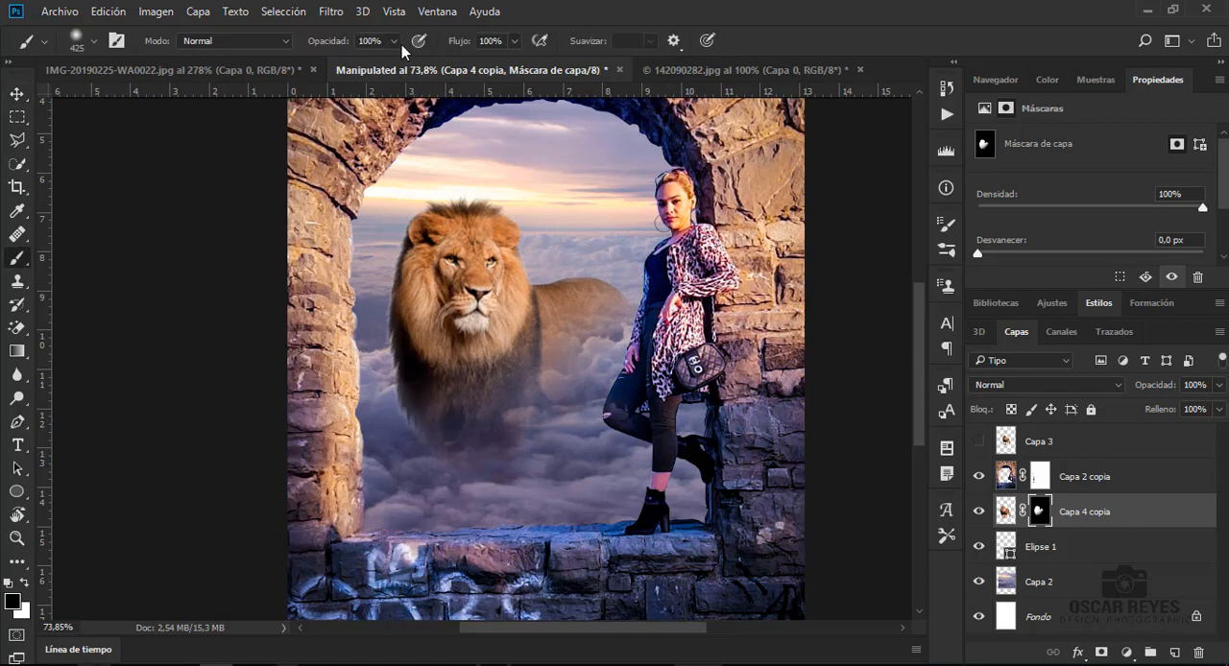
{"action": "left_click_drag", "start_coordinate": [393, 40], "coordinate": [350, 67]}
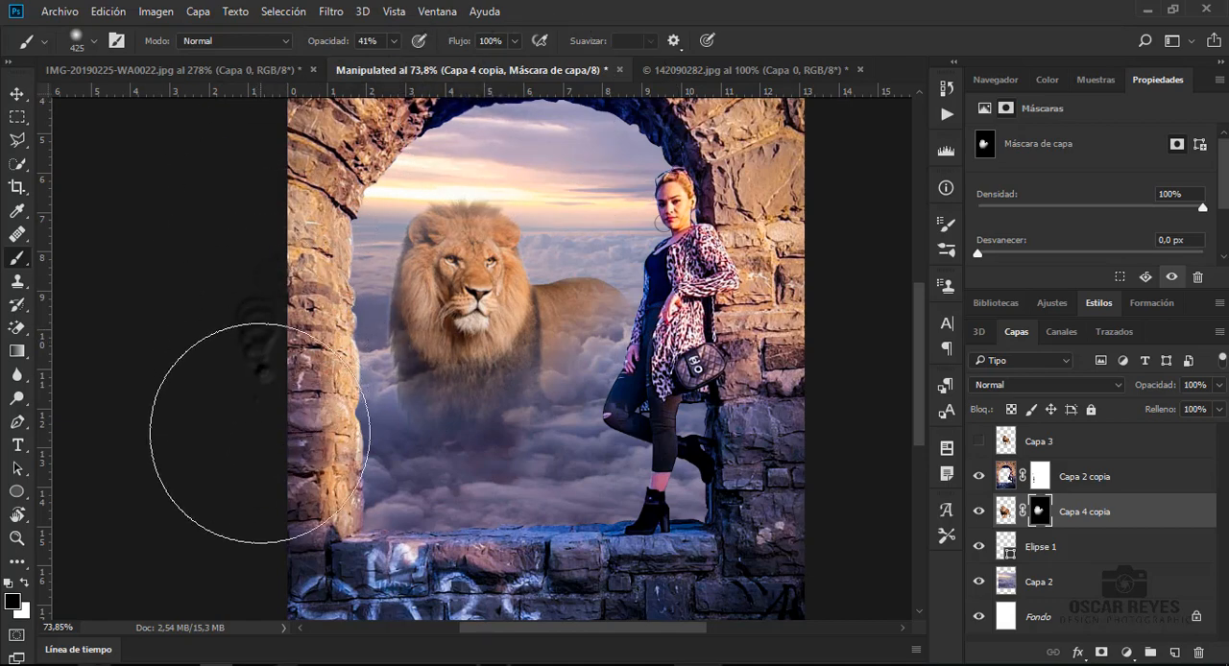
{"action": "key", "text": "v"}
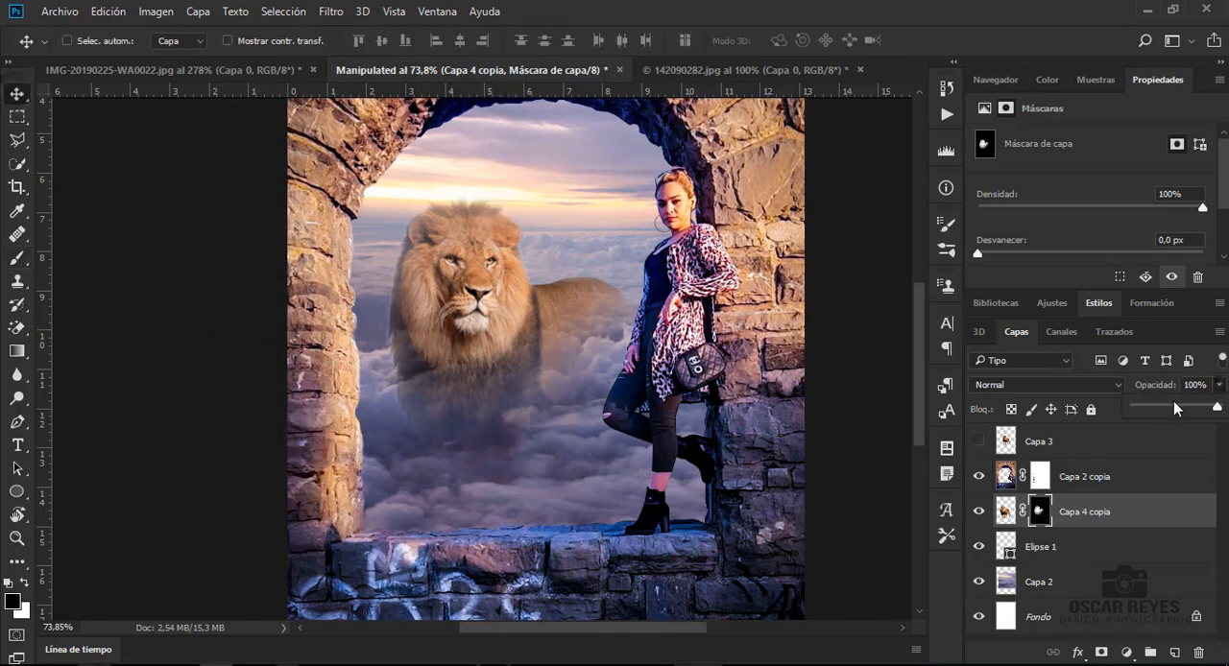
- Set the blend mode of Capa 4 copia to Luminosidad, keeping its layer opacity at 100%
{"action": "left_click_drag", "start_coordinate": [1183, 406], "coordinate": [1217, 407]}
{"action": "left_click", "coordinate": [1079, 394]}
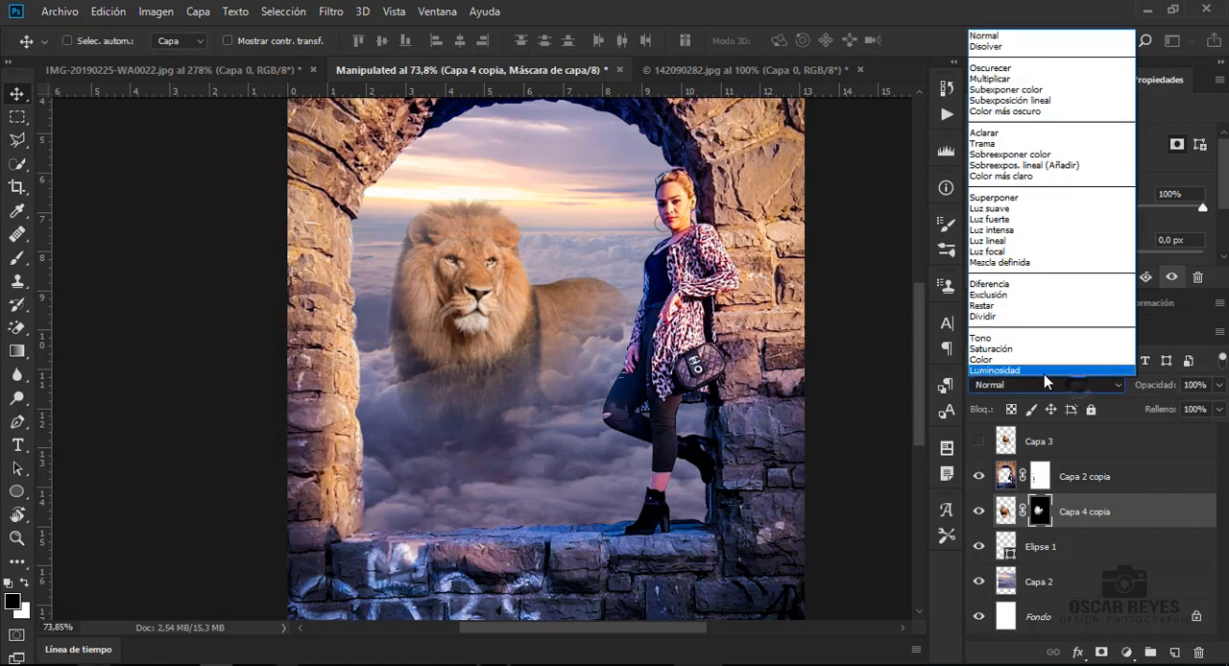
{"action": "left_click", "coordinate": [1044, 372]}
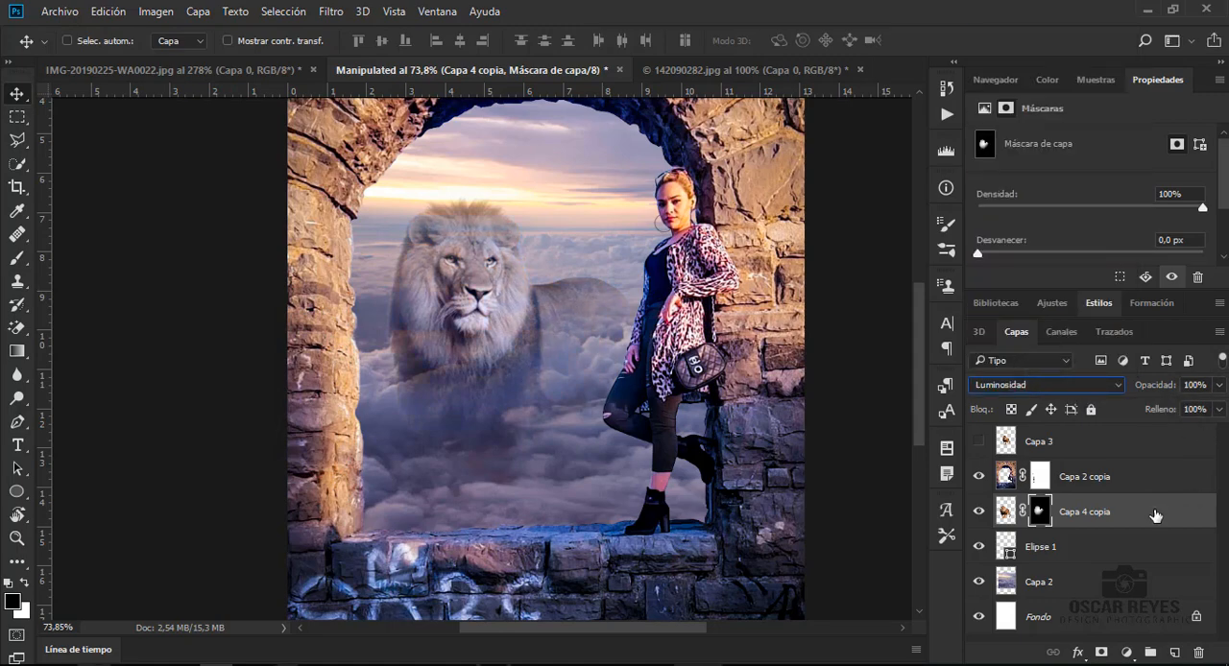
- Duplicate the lion layer Capa 4 copia and set the duplicate's blend mode to Aclarar
{"action": "key", "text": "ctrl+j"}
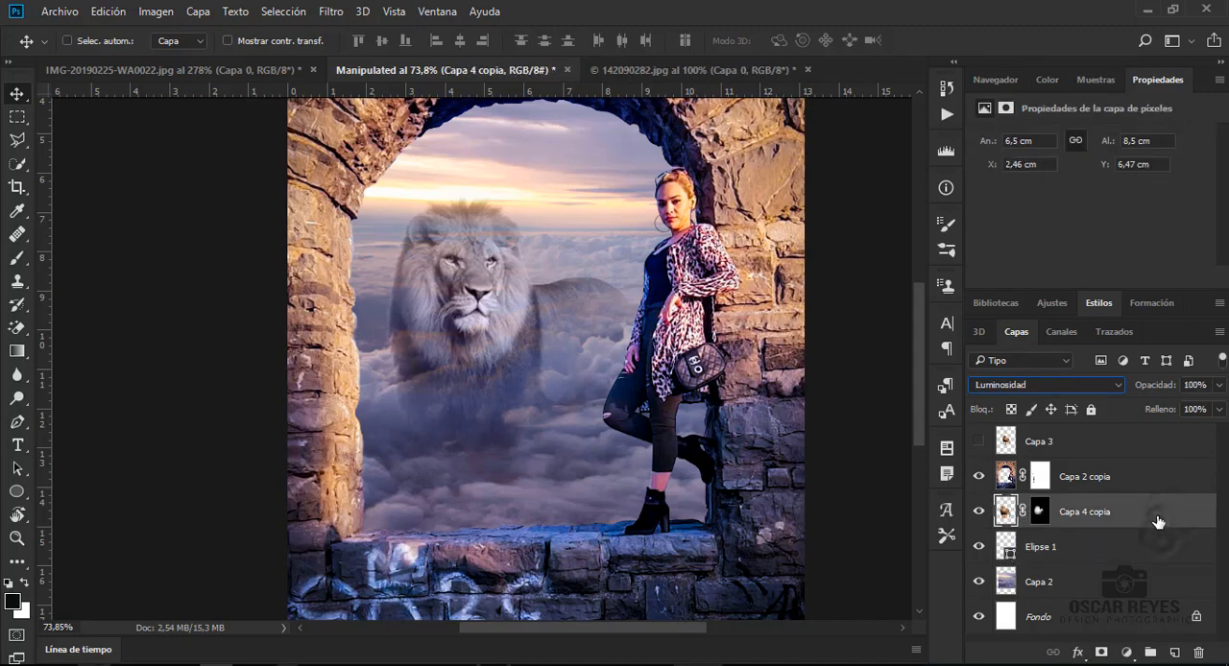
{"action": "left_click", "coordinate": [1067, 384]}
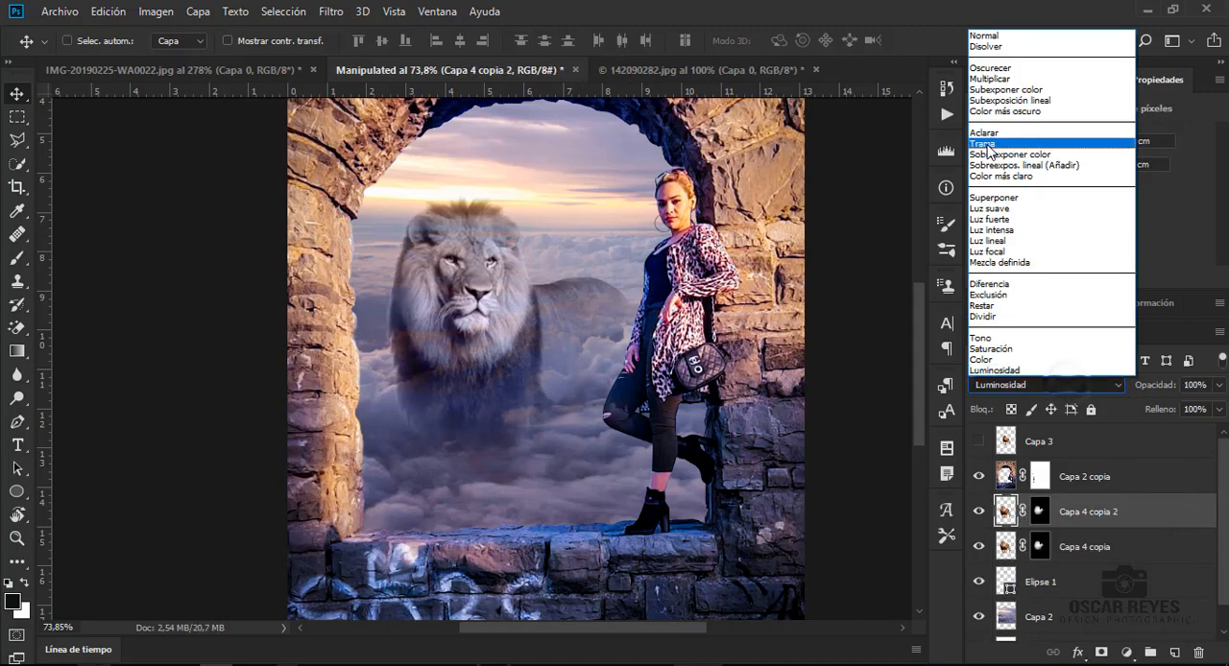
{"action": "left_click", "coordinate": [988, 139]}
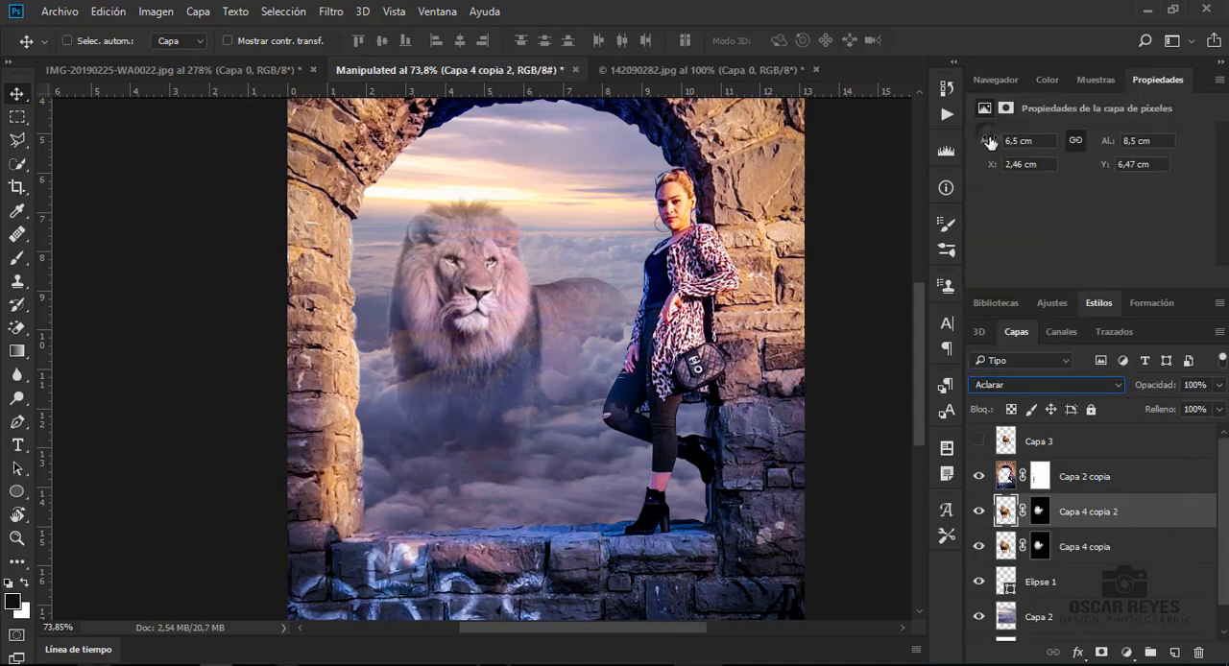
- Set the blend mode of the duplicated lion layer Capa 4 copia 2 to Color
{"action": "left_click", "coordinate": [1019, 385]}
{"action": "left_click", "coordinate": [1008, 344]}
{"action": "left_click", "coordinate": [1016, 385]}
{"action": "left_click", "coordinate": [1013, 359]}
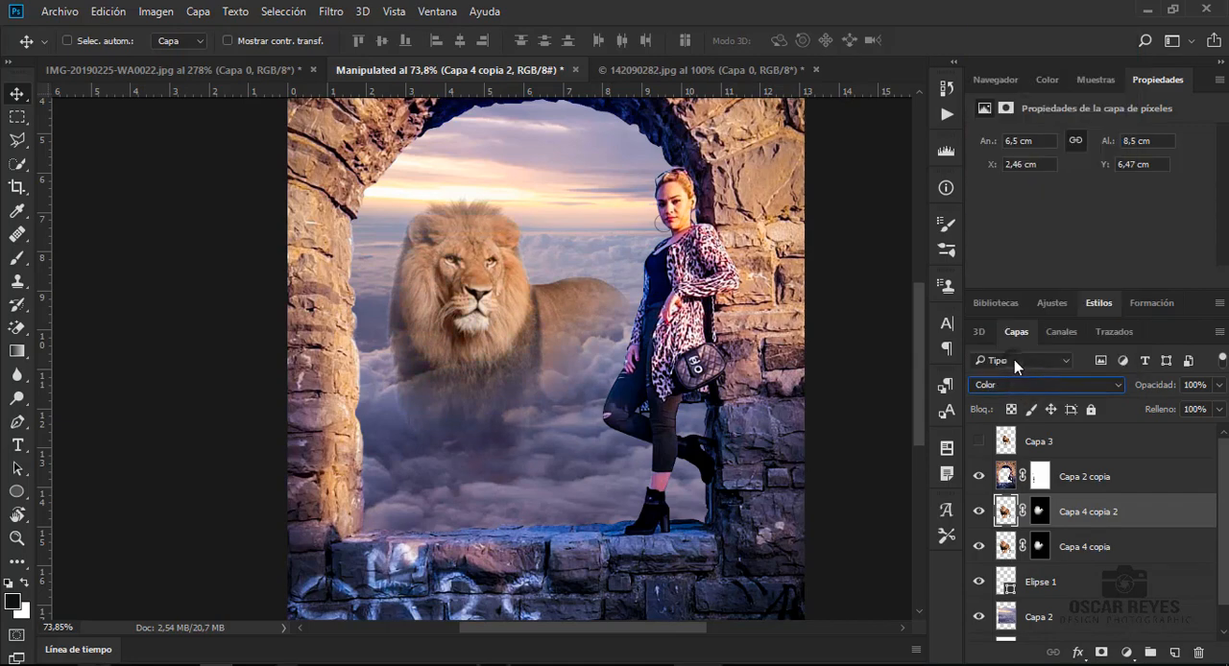
- Reduce the opacity of the lion layers, bringing Capa 4 copia 2 to 49%
{"action": "left_click", "coordinate": [1219, 385]}
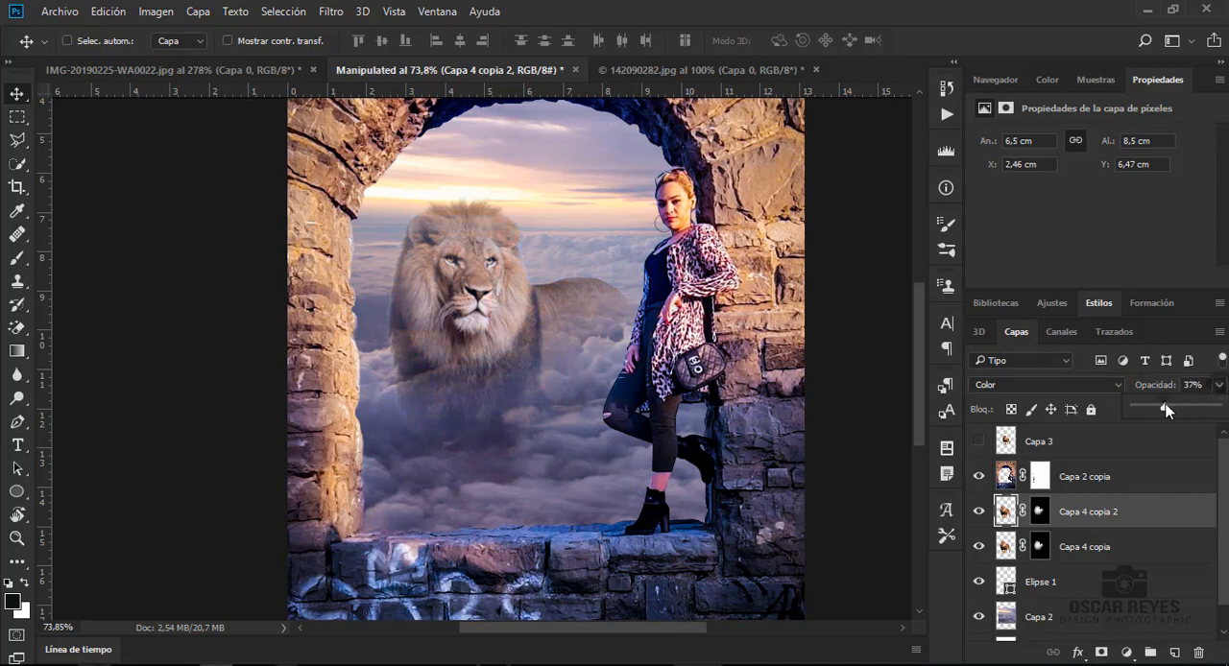
{"action": "left_click_drag", "start_coordinate": [1168, 405], "coordinate": [1182, 405]}
{"action": "left_click", "coordinate": [1144, 538]}
{"action": "left_click", "coordinate": [1219, 385]}
{"action": "left_click_drag", "start_coordinate": [1185, 405], "coordinate": [1191, 413]}
{"action": "left_click", "coordinate": [1140, 509]}
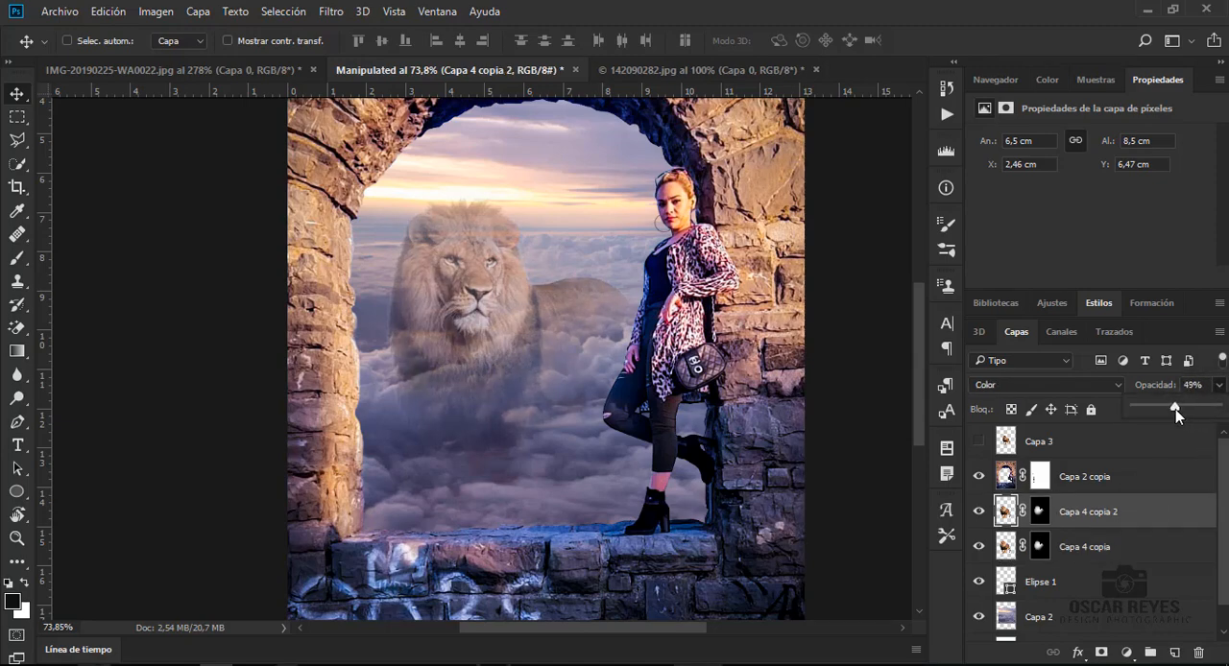
- Add a layer mask to the cloud layer Capa 2 and fade the clouds behind the lion with the 425 px brush
{"action": "left_click", "coordinate": [1110, 612]}
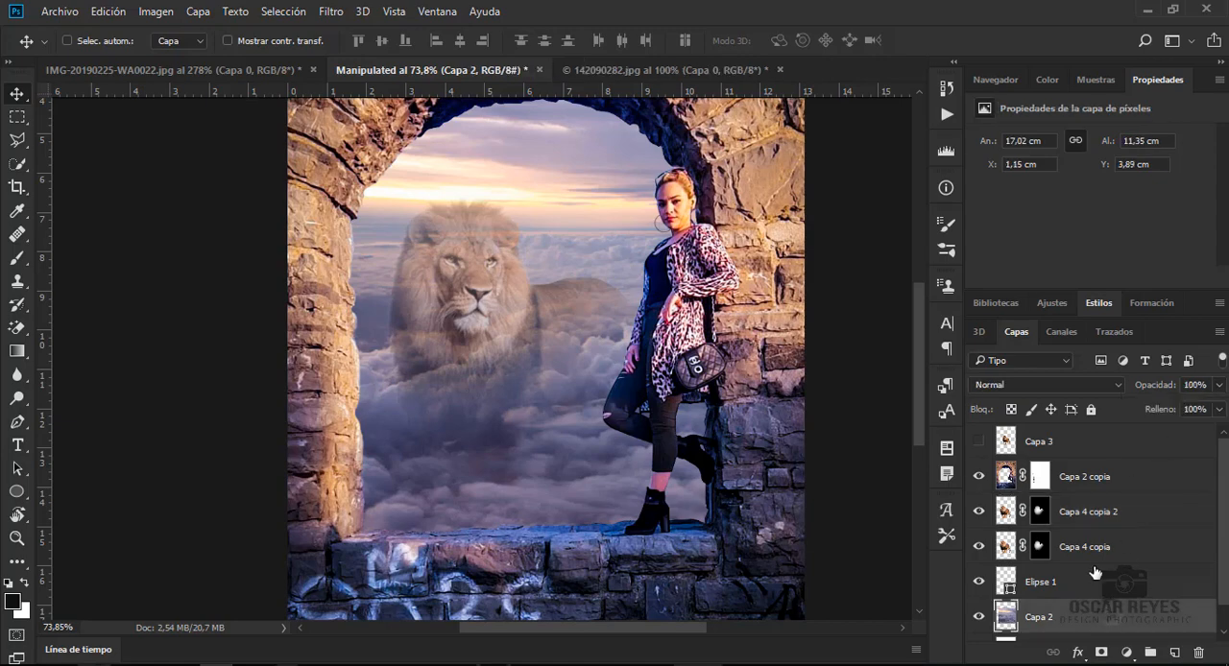
{"action": "left_click", "coordinate": [1101, 653]}
{"action": "key", "text": "b"}
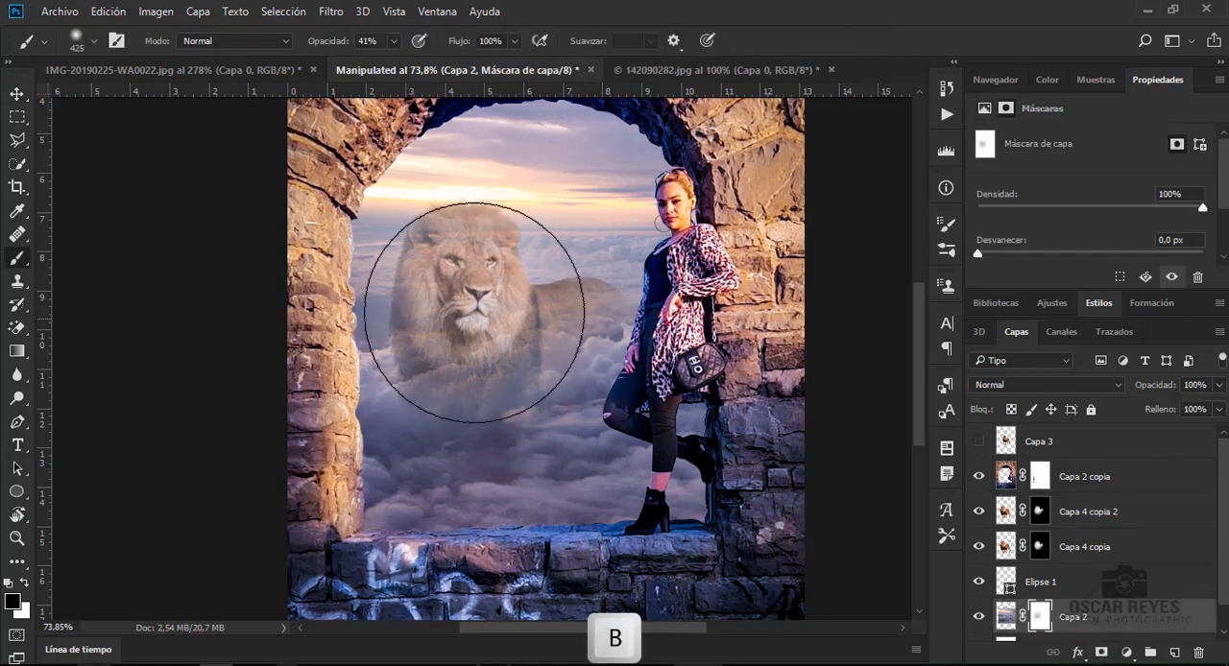
{"action": "left_click", "coordinate": [474, 305]}
- Set the brush size to 184 px and further fade Capa 2 on its mask around the lion's face and chest
{"action": "right_click", "coordinate": [543, 327]}
{"action": "left_click", "coordinate": [716, 373]}
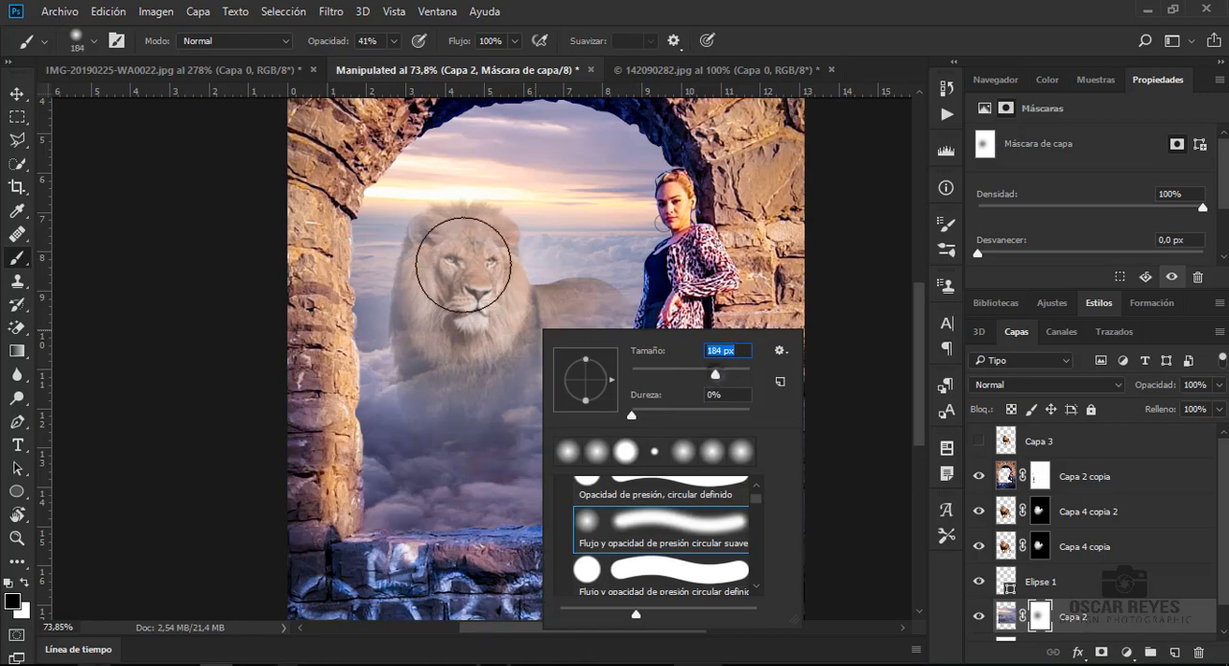
{"action": "left_click", "coordinate": [463, 260]}
{"action": "mouse_move", "coordinate": [469, 270]}
{"action": "left_mouse_down"}
{"action": "mouse_move", "coordinate": [465, 302]}
{"action": "mouse_move", "coordinate": [568, 360]}
{"action": "left_mouse_up"}
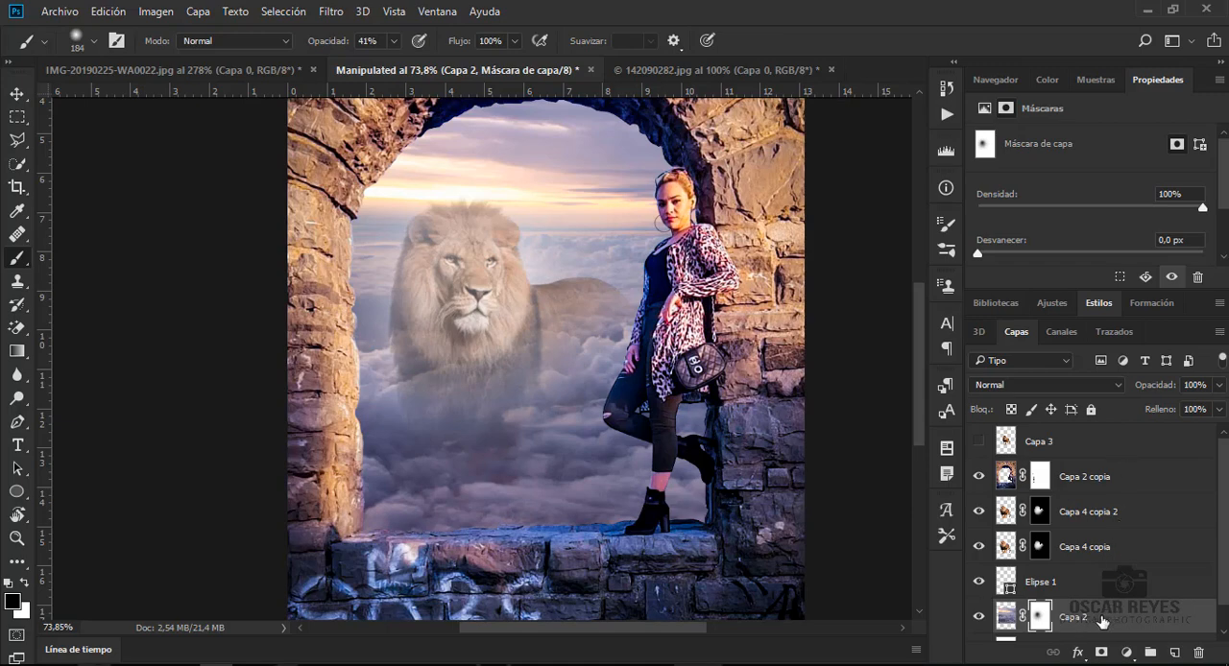
- Duplicate the masked cloud layer Capa 2 above Capa 4 copia 2 and paint its mask to reveal more of the lion's face
{"action": "left_click_drag", "start_coordinate": [1102, 622], "coordinate": [1076, 500]}
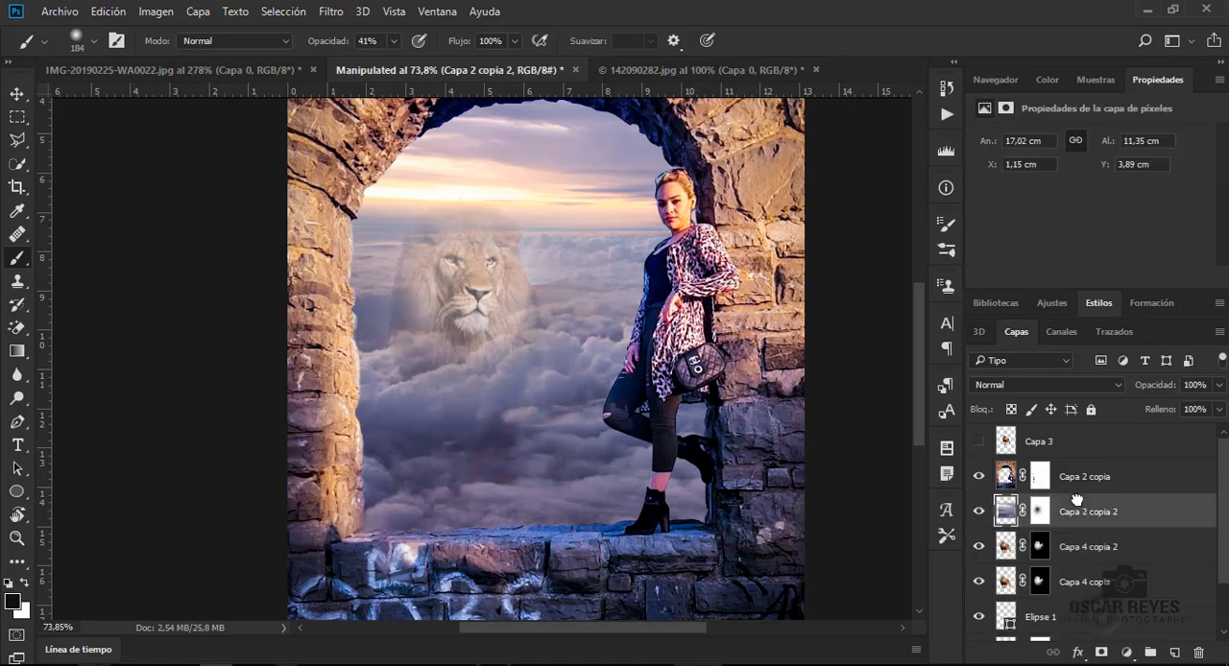
{"action": "key", "text": "b"}
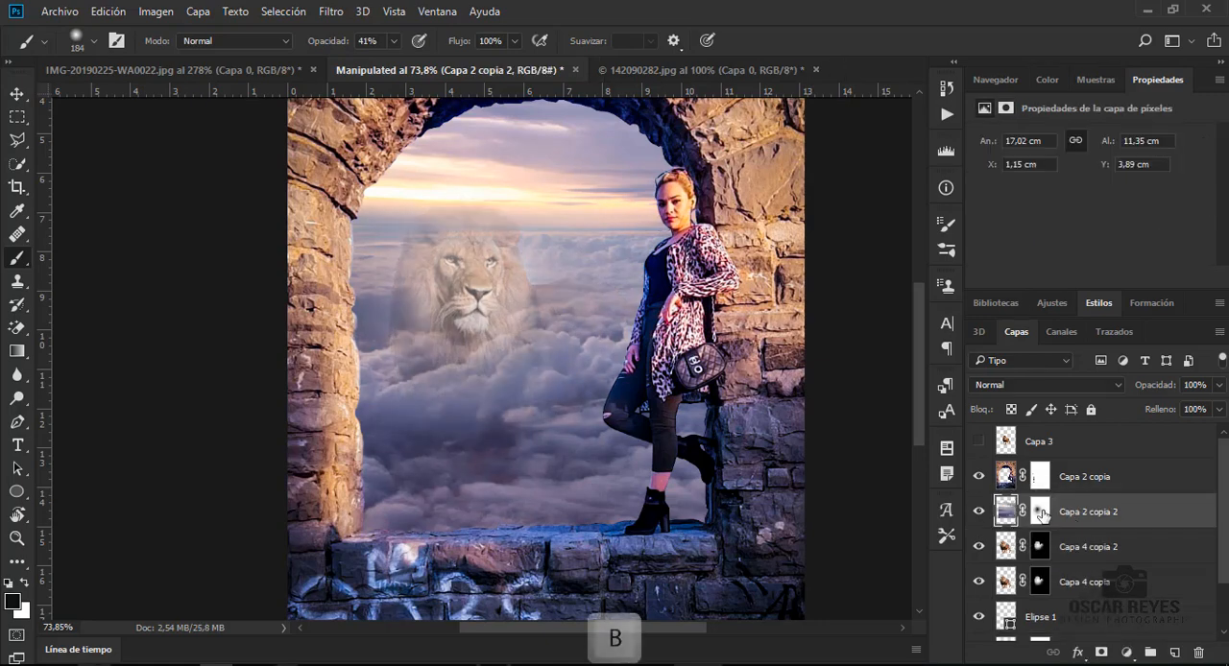
{"action": "left_click", "coordinate": [1039, 511]}
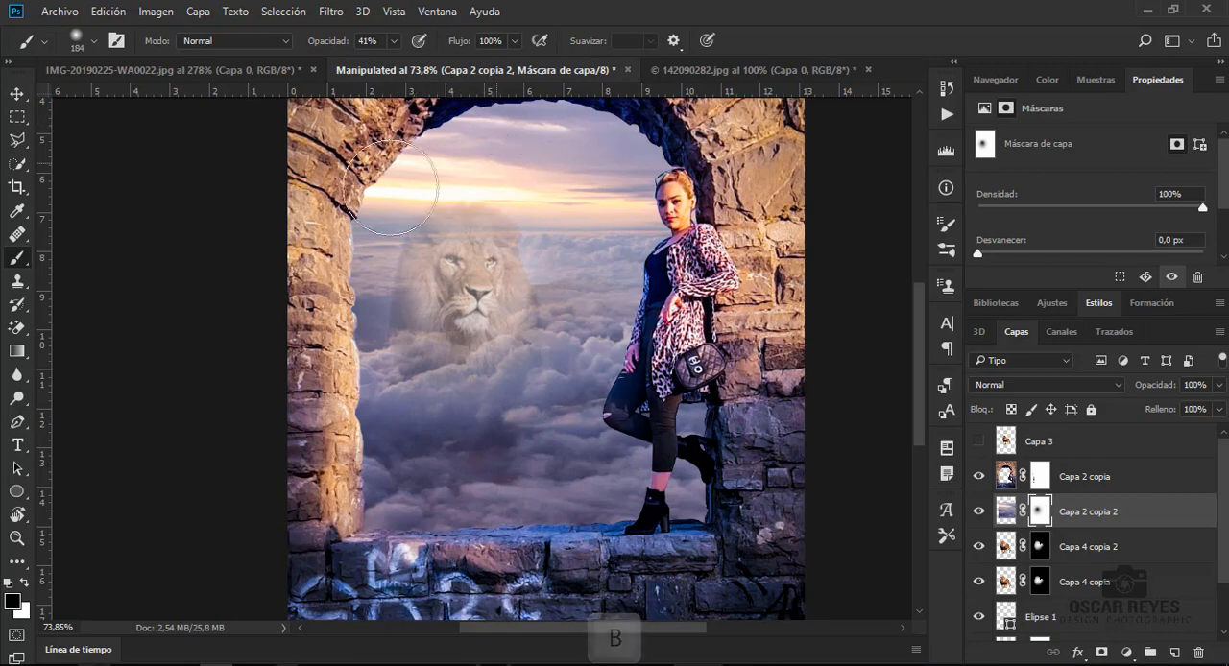
{"action": "mouse_move", "coordinate": [462, 263]}
{"action": "left_mouse_down"}
{"action": "mouse_move", "coordinate": [419, 286]}
{"action": "mouse_move", "coordinate": [447, 266]}
{"action": "left_mouse_up"}
- Paint black on the mask of Capa 2 copia 2 to reveal the lion's mane and body, refining with a 76 px brush
{"action": "left_click", "coordinate": [23, 583]}
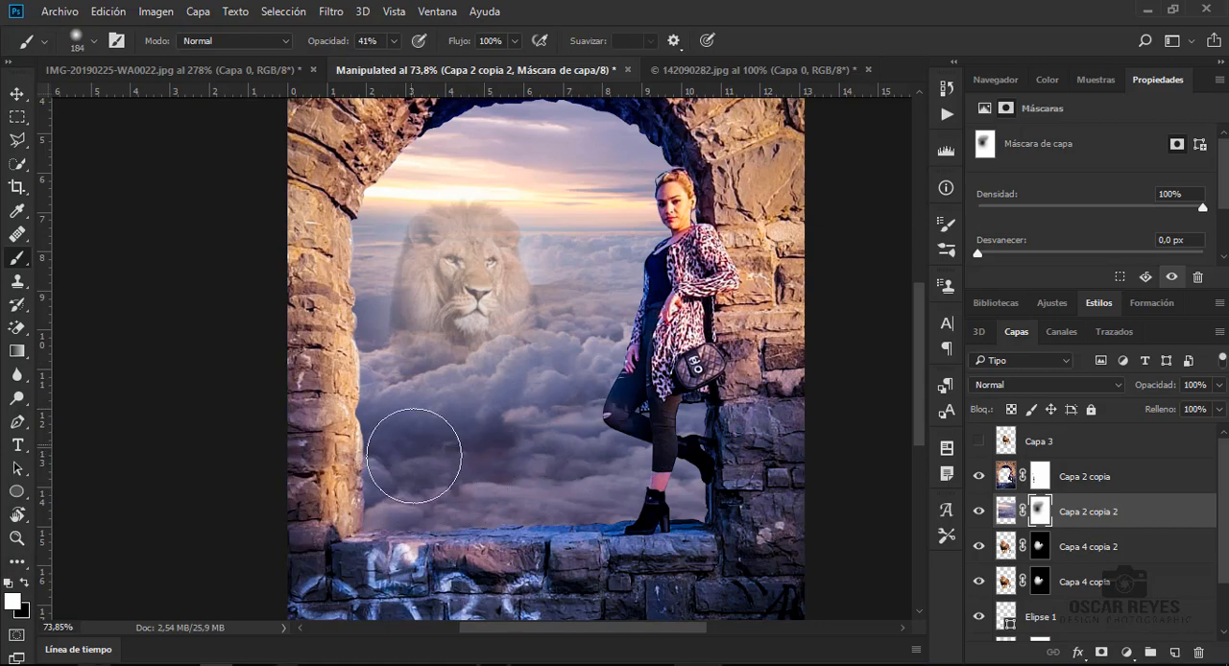
{"action": "left_click", "coordinate": [23, 583]}
{"action": "mouse_move", "coordinate": [431, 325]}
{"action": "left_mouse_down"}
{"action": "mouse_move", "coordinate": [390, 313]}
{"action": "mouse_move", "coordinate": [471, 288]}
{"action": "left_mouse_up"}
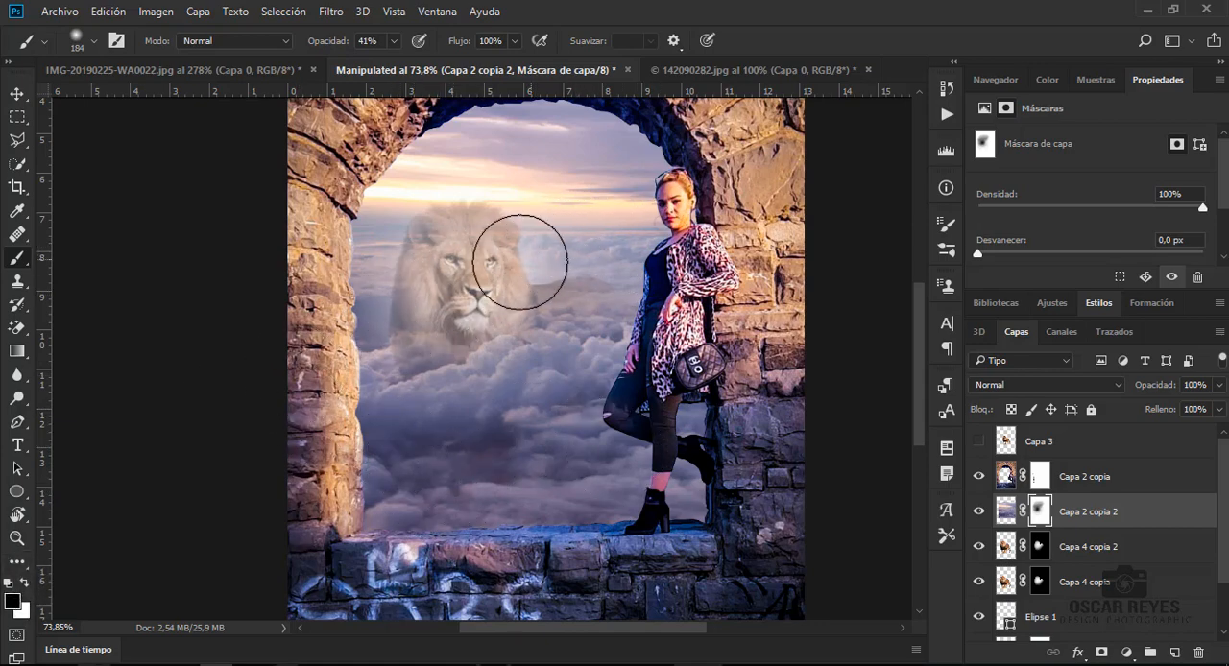
{"action": "mouse_move", "coordinate": [423, 225]}
{"action": "left_mouse_down"}
{"action": "mouse_move", "coordinate": [386, 289]}
{"action": "mouse_move", "coordinate": [410, 316]}
{"action": "mouse_move", "coordinate": [443, 292]}
{"action": "left_mouse_up"}
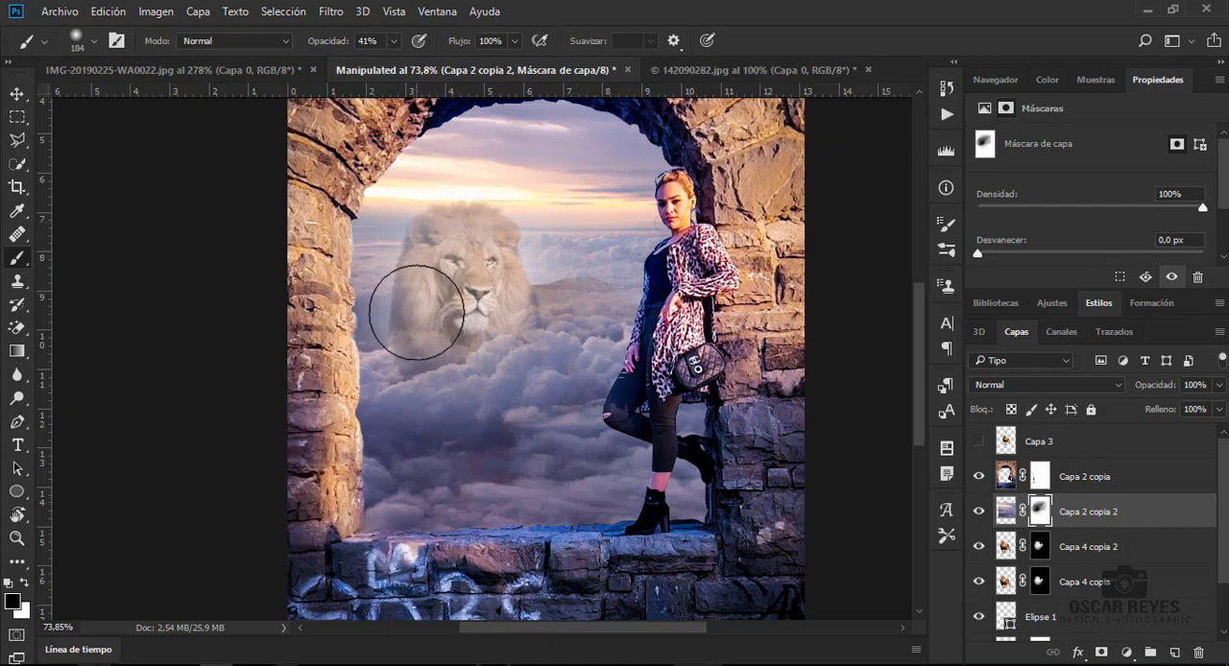
{"action": "right_click", "coordinate": [475, 295]}
{"action": "left_click", "coordinate": [391, 344]}
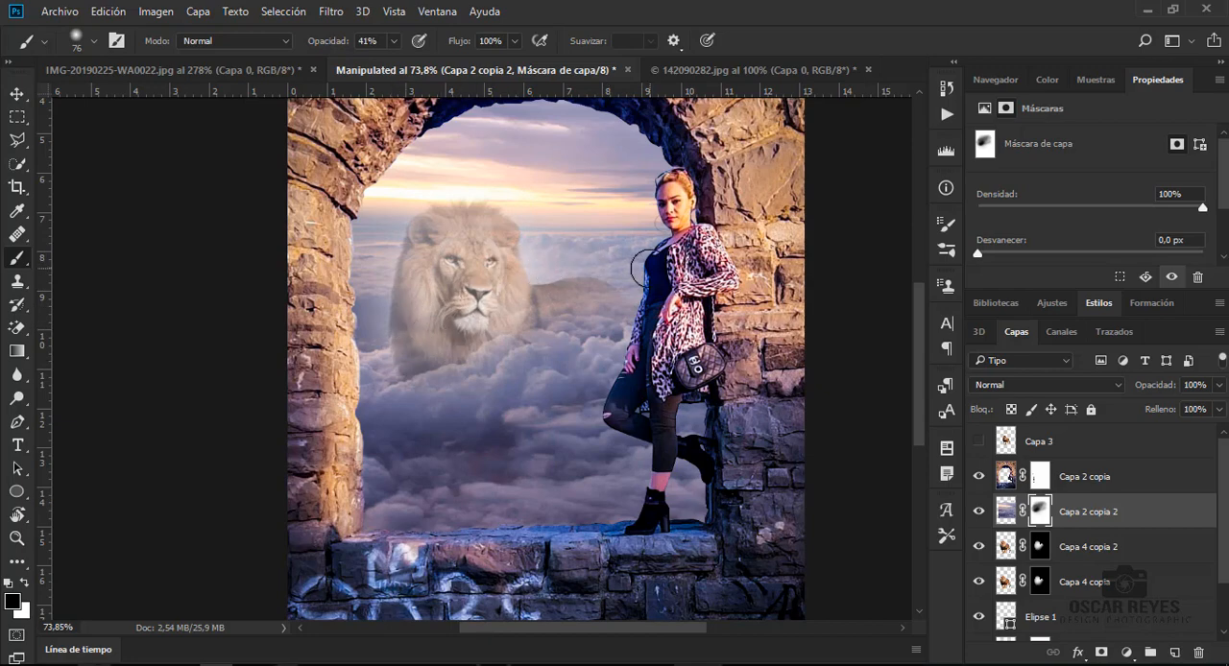
{"action": "left_click", "coordinate": [17, 93]}
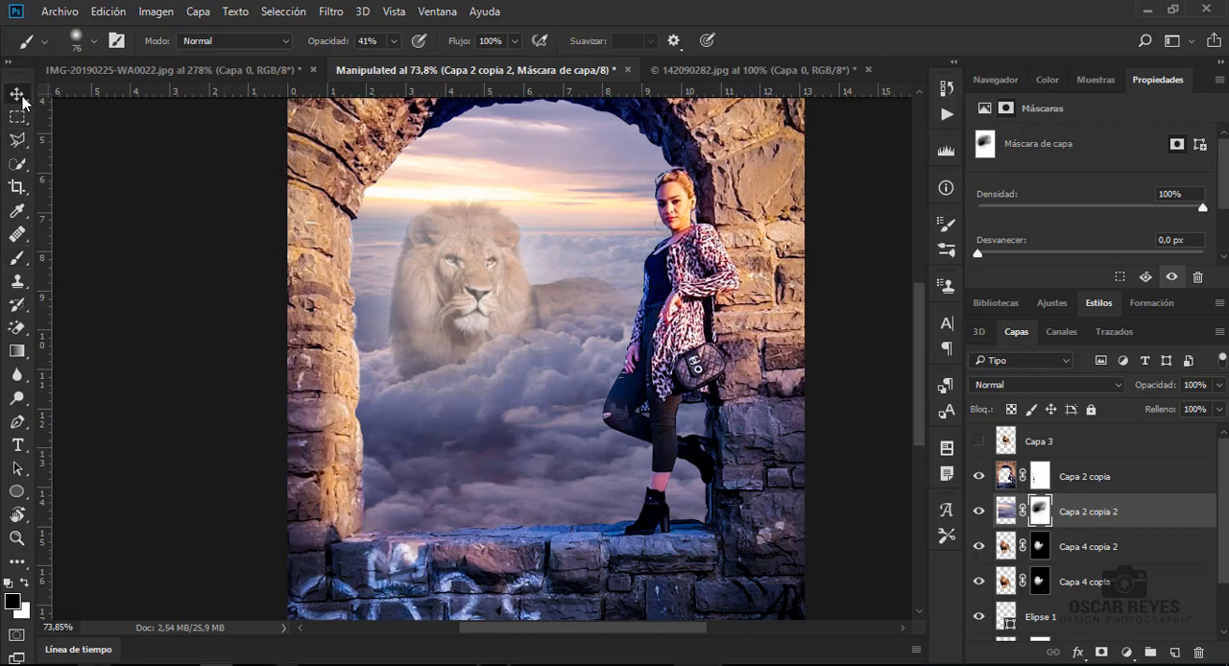
- Create a new empty layer and place it between Capa 2 copia 2 and Capa 4 copia 2
{"action": "left_click", "coordinate": [1173, 653]}
{"action": "key", "text": "b"}
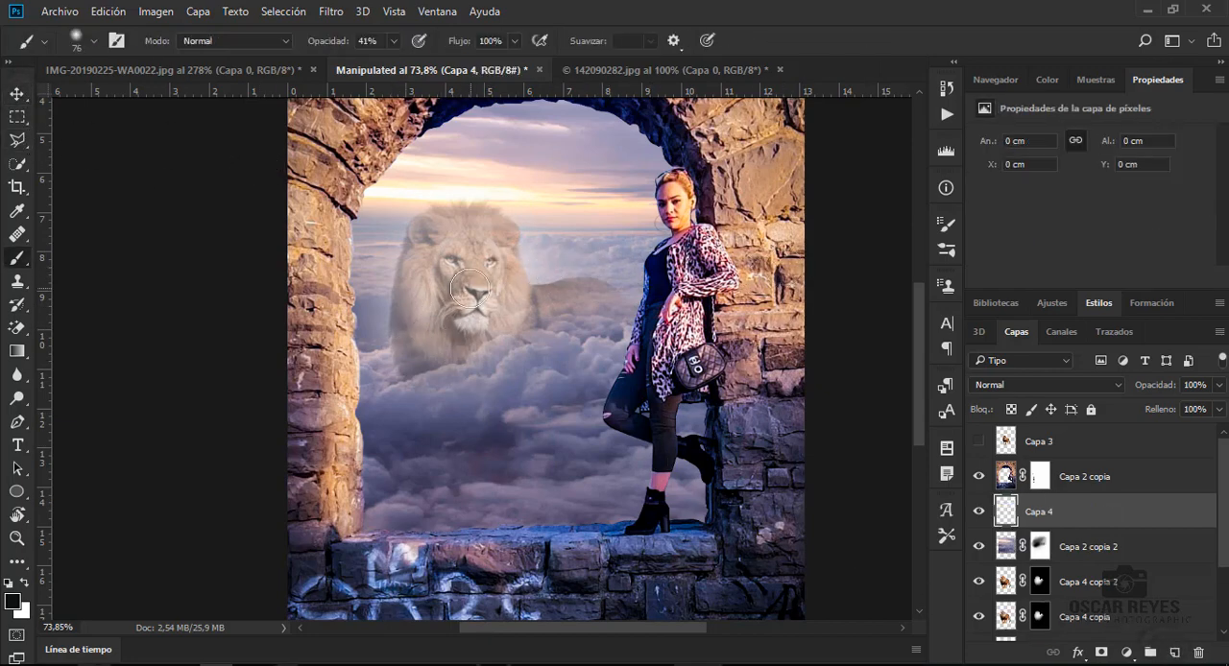
{"action": "right_click", "coordinate": [470, 288]}
{"action": "left_click_drag", "start_coordinate": [1119, 510], "coordinate": [1121, 562]}
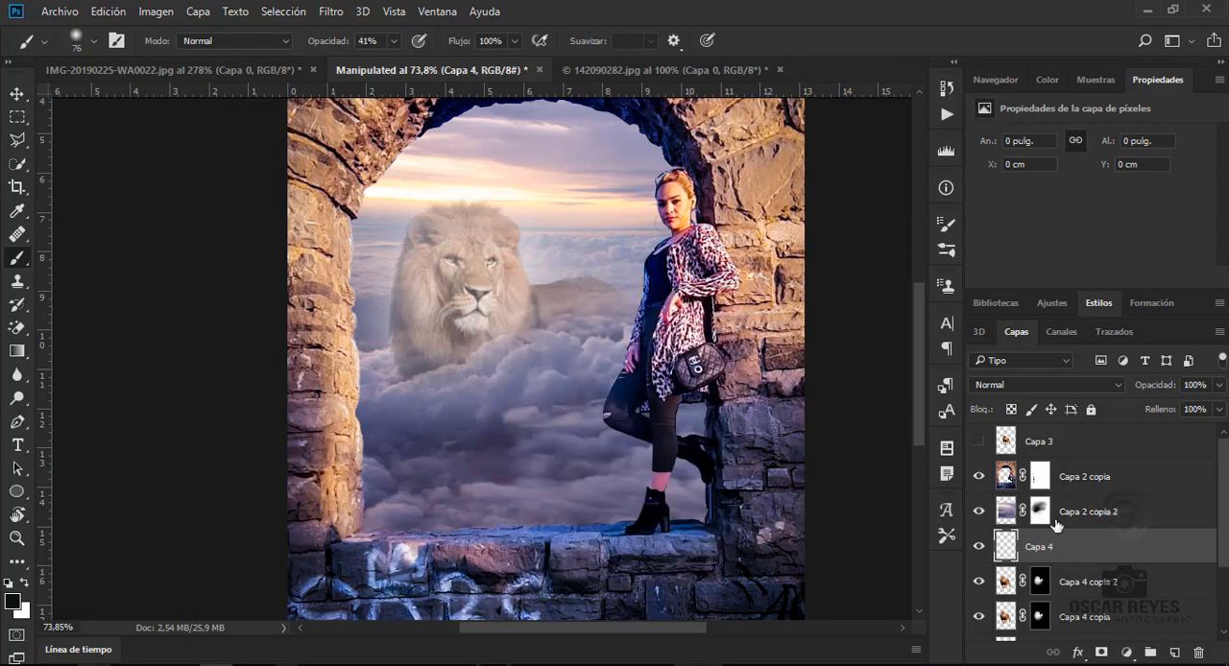
- Set the foreground colour to white and the soft brush size to 303 px
{"action": "right_click", "coordinate": [458, 303]}
{"action": "key", "text": "Escape"}
{"action": "key", "text": "x"}
{"action": "right_click", "coordinate": [490, 359]}
{"action": "left_click", "coordinate": [685, 384]}
- Try soft white glow dabs over the lion at 41% and 30% brush opacity, undoing each one
{"action": "left_click", "coordinate": [415, 295]}
{"action": "left_click", "coordinate": [460, 287]}
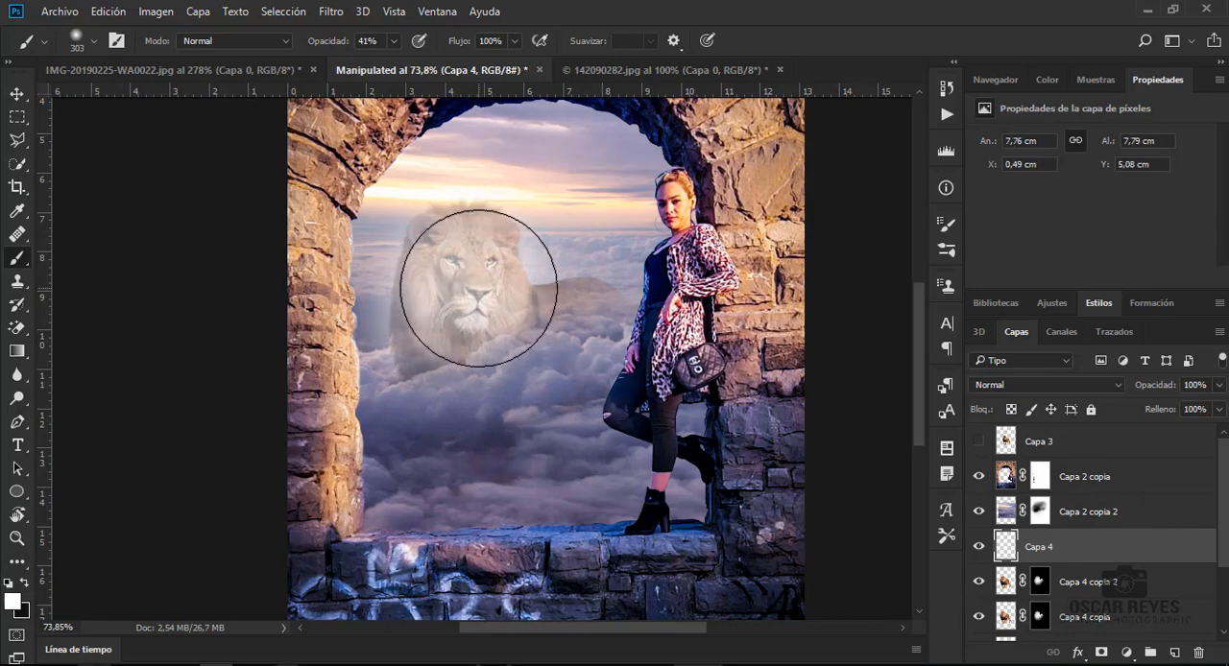
{"action": "key", "text": "ctrl+z"}
{"action": "left_click", "coordinate": [394, 41]}
{"action": "left_click", "coordinate": [379, 63]}
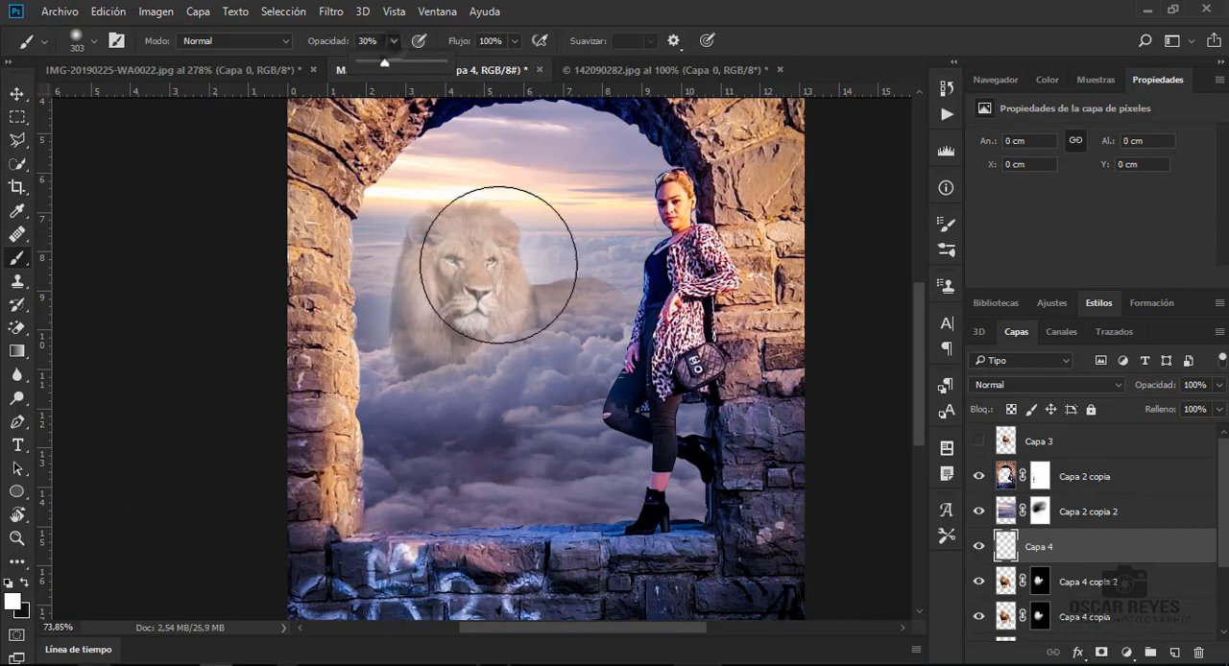
{"action": "left_click", "coordinate": [465, 271]}
{"action": "key", "text": "ctrl+z"}
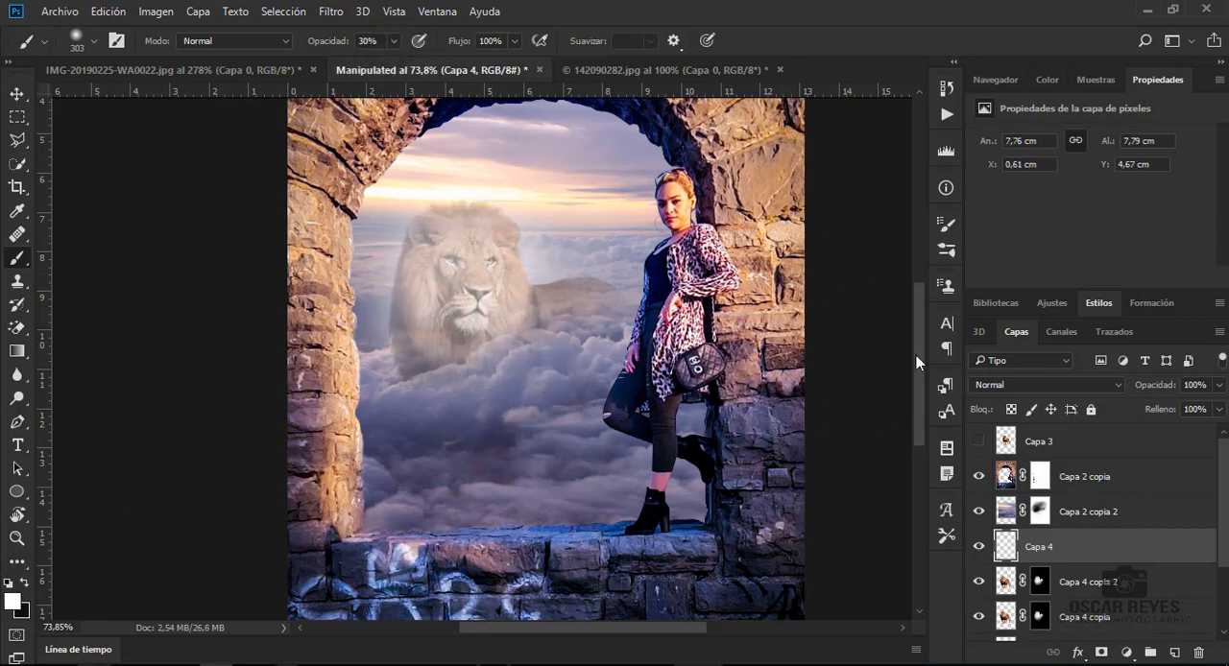
{"action": "key", "text": "ctrl+z"}
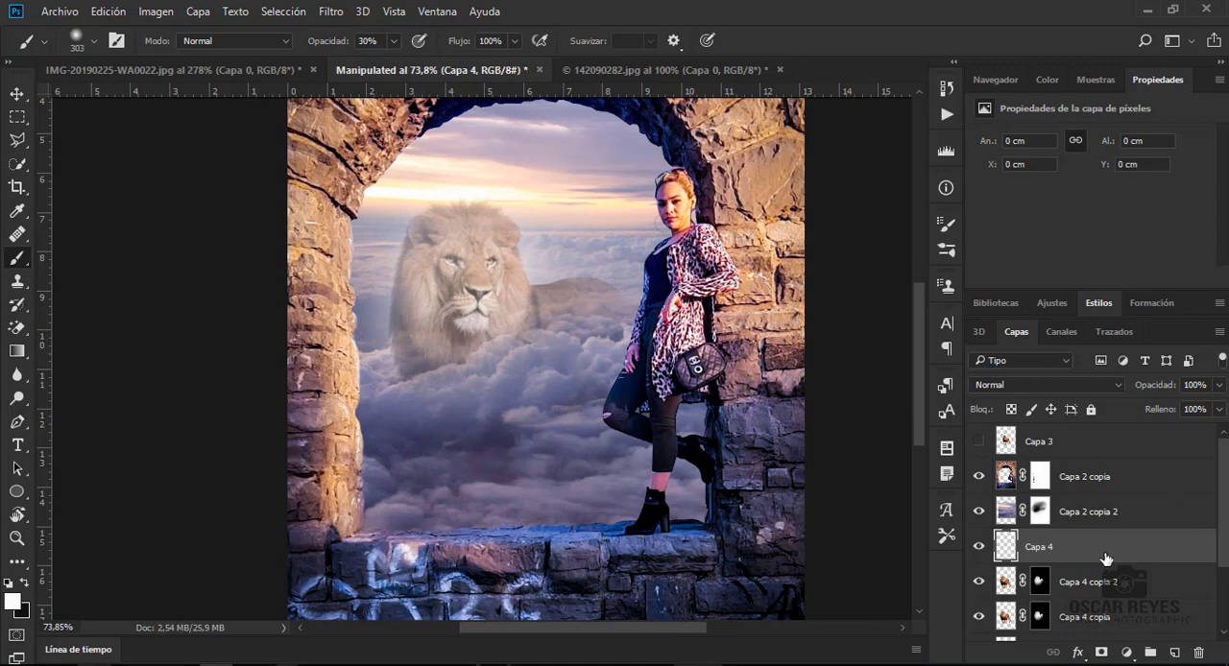
- Try a soft white glow on Capa 4 placed beneath both lion layers, and delete that layer
{"action": "left_click_drag", "start_coordinate": [1223, 551], "coordinate": [1223, 581]}
{"action": "left_click_drag", "start_coordinate": [1129, 500], "coordinate": [1125, 582]}
{"action": "left_click", "coordinate": [470, 294]}
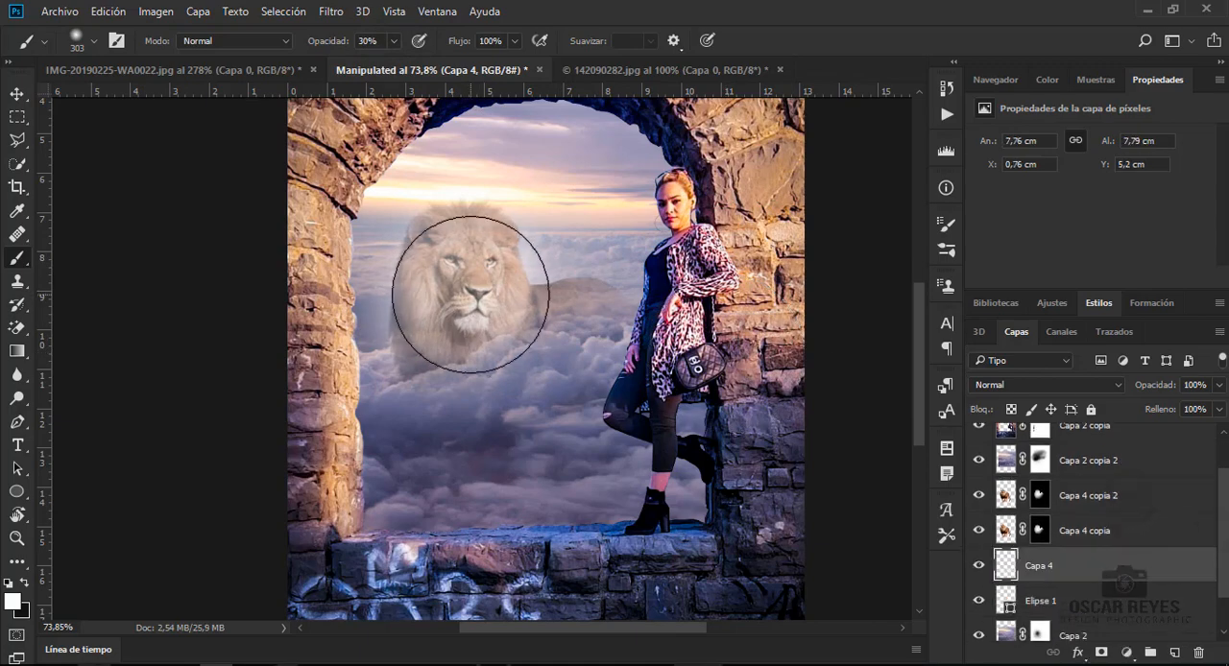
{"action": "mouse_move", "coordinate": [470, 294]}
{"action": "left_mouse_down"}
{"action": "mouse_move", "coordinate": [433, 302]}
{"action": "mouse_move", "coordinate": [521, 225]}
{"action": "left_mouse_up"}
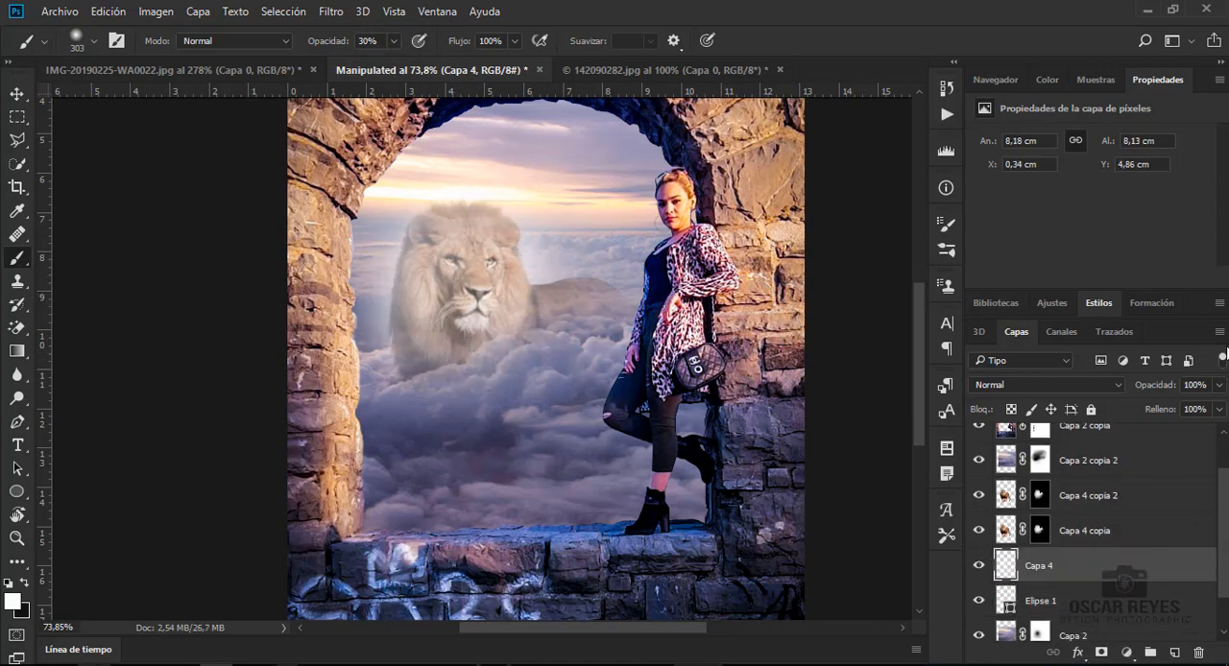
{"action": "key", "text": "Delete"}
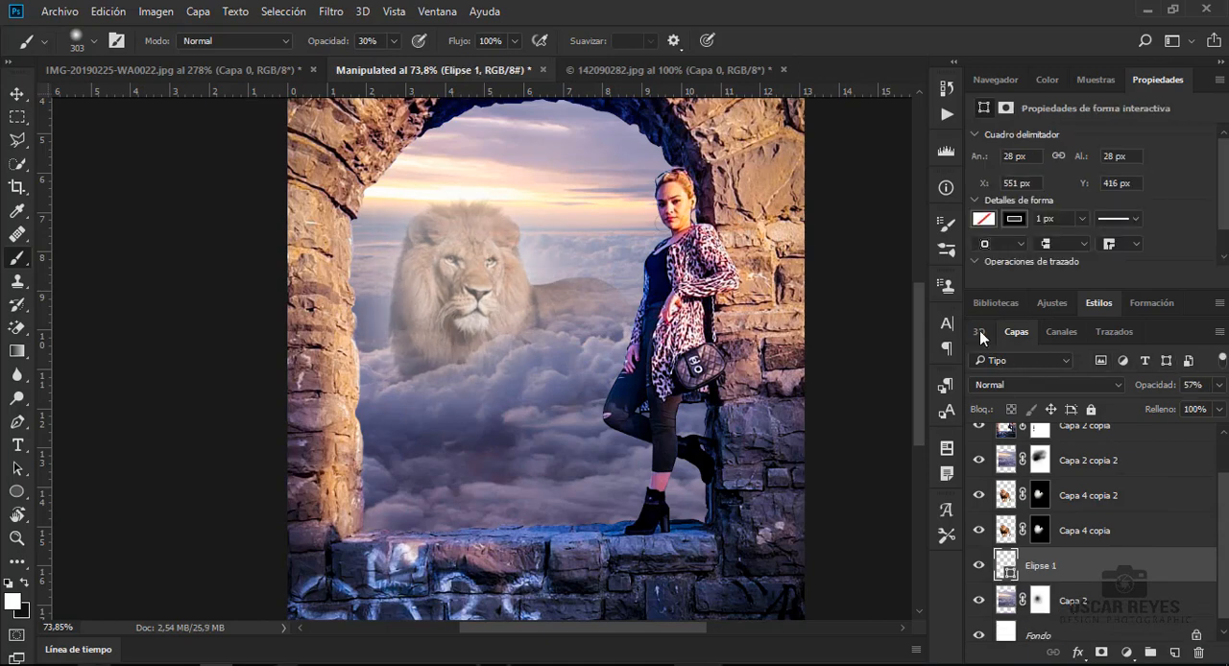
- Set the layer opacity of Capa 4 copia to 48% and of Capa 4 copia 2 to 28%
{"action": "key", "text": "v"}
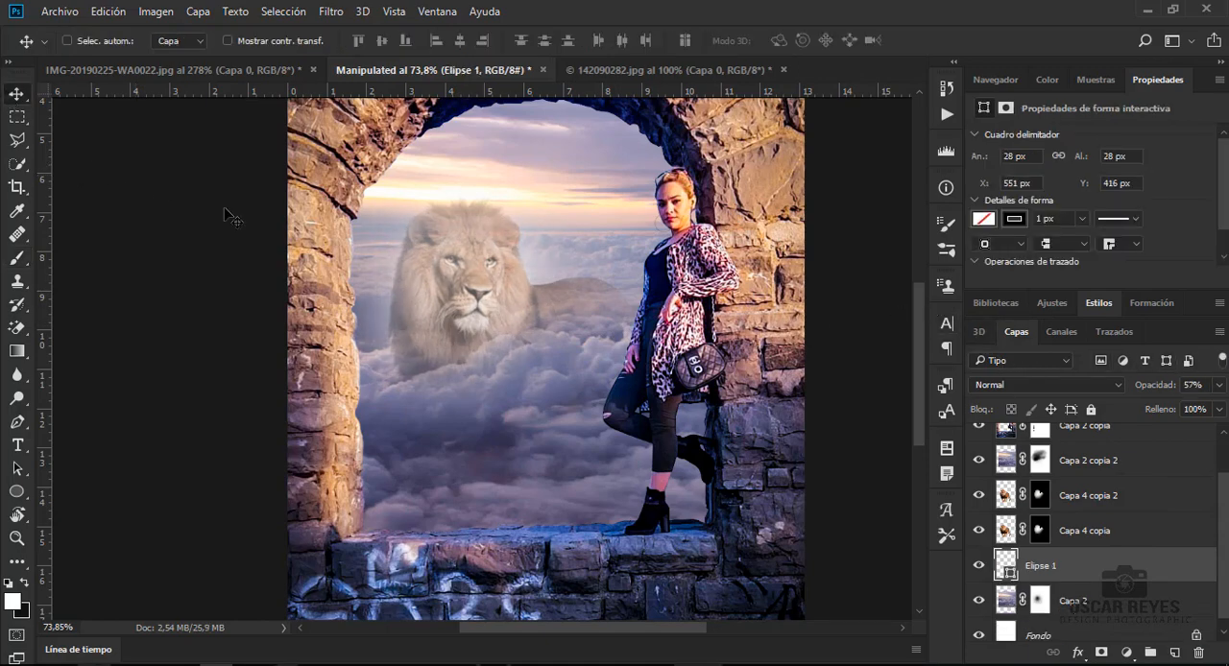
{"action": "left_click", "coordinate": [1115, 537]}
{"action": "left_click", "coordinate": [1218, 384]}
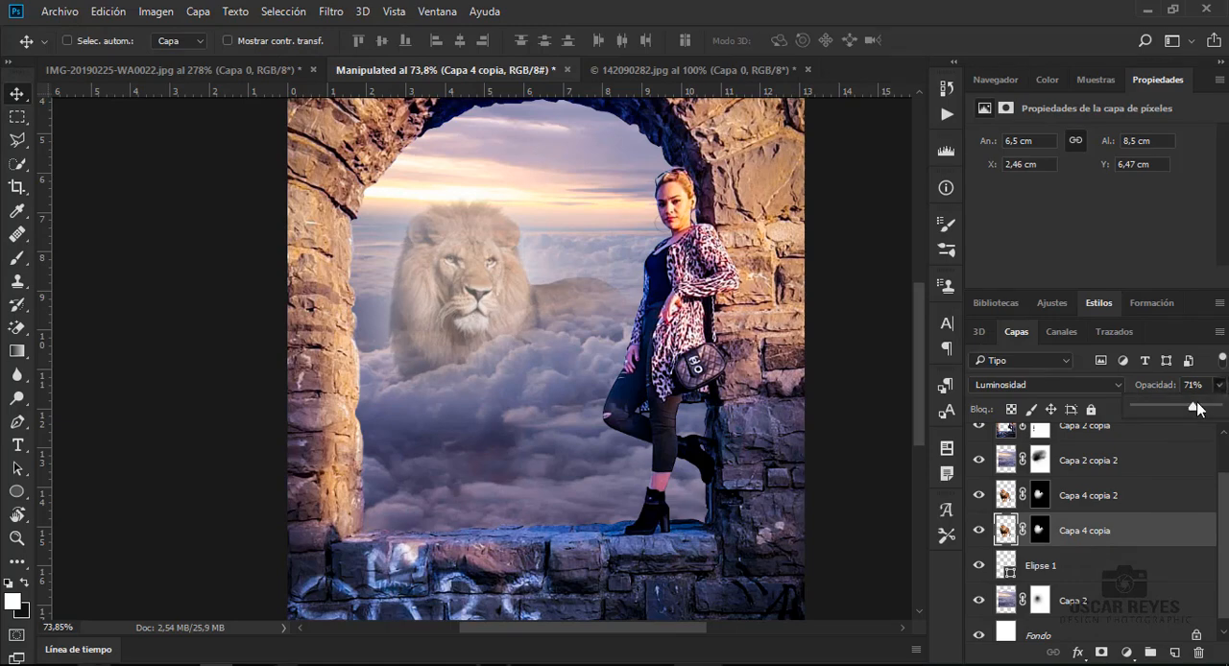
{"action": "left_click_drag", "start_coordinate": [1200, 407], "coordinate": [1180, 411]}
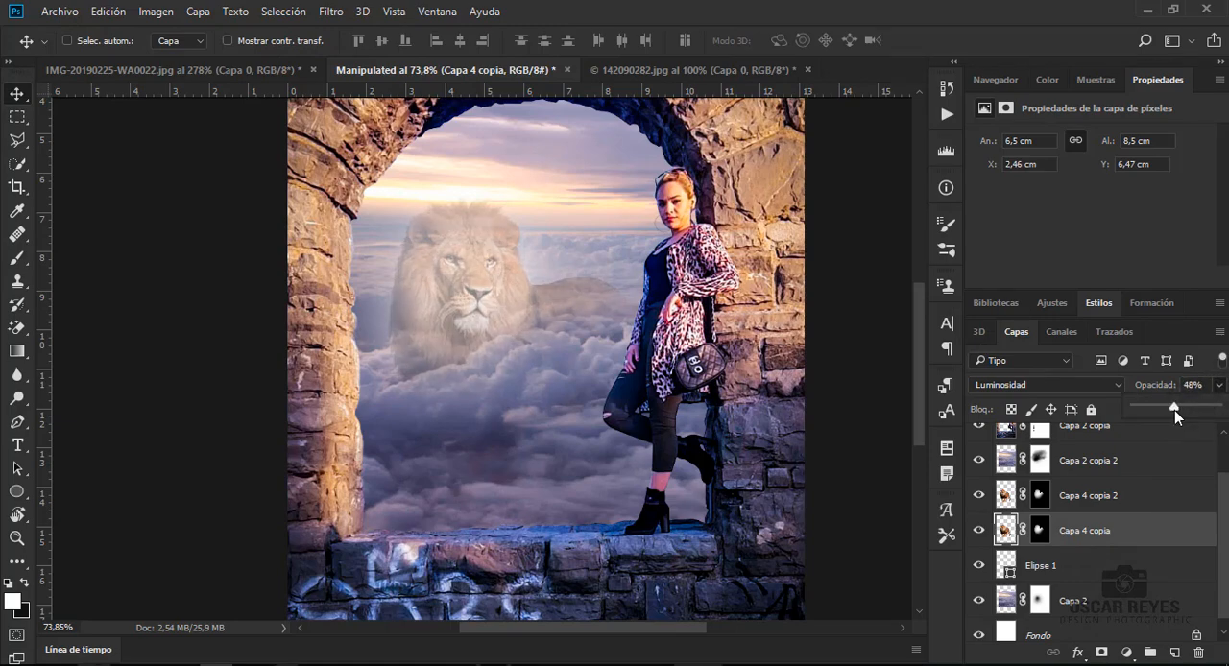
{"action": "left_click", "coordinate": [1146, 501]}
{"action": "left_click", "coordinate": [1219, 384]}
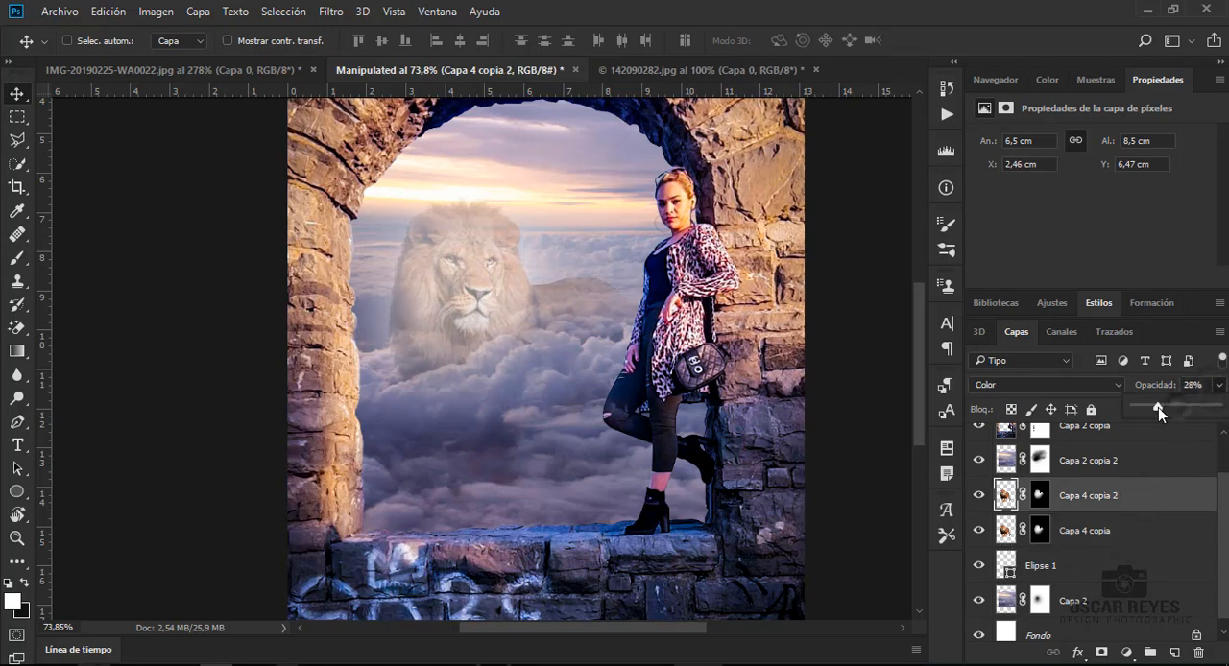
{"action": "left_click", "coordinate": [1157, 505]}
- Create a new empty layer directly above the cloud layer Capa 2 copia 2
{"action": "left_click_drag", "start_coordinate": [1223, 528], "coordinate": [1222, 517]}
{"action": "left_click", "coordinate": [1129, 479]}
{"action": "left_click", "coordinate": [1174, 653]}
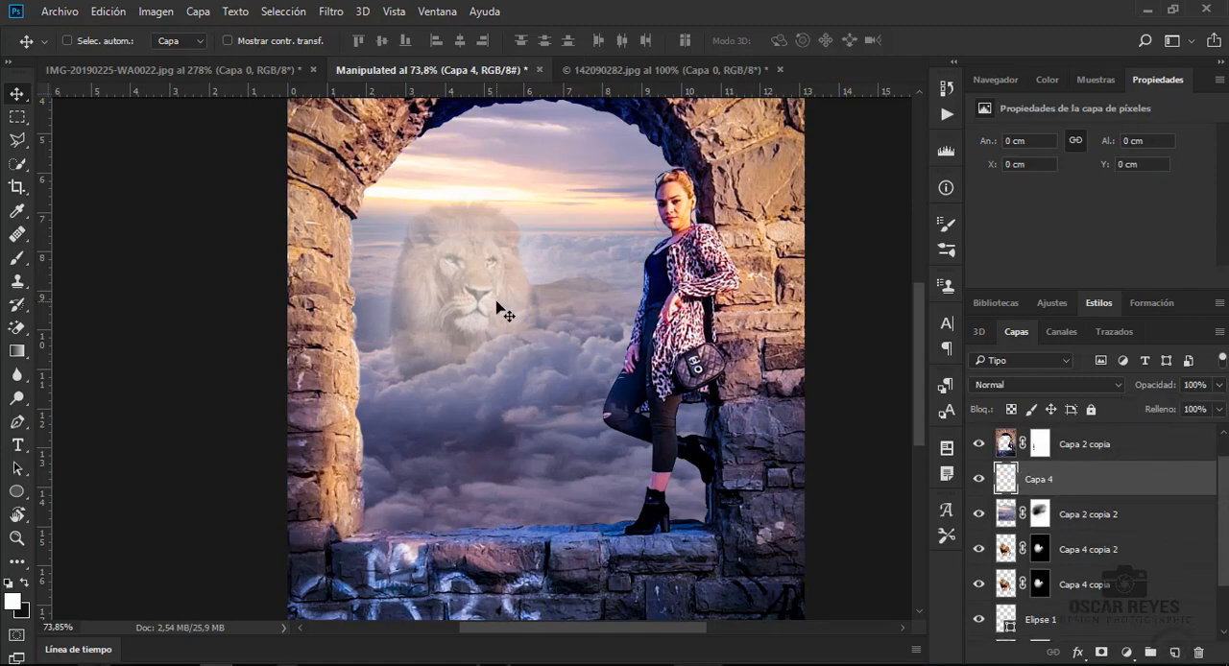
- Ready the brush and set the foreground colour to a saturated orange with a hue of 28°
{"action": "key", "text": "b"}
{"action": "right_click", "coordinate": [487, 261]}
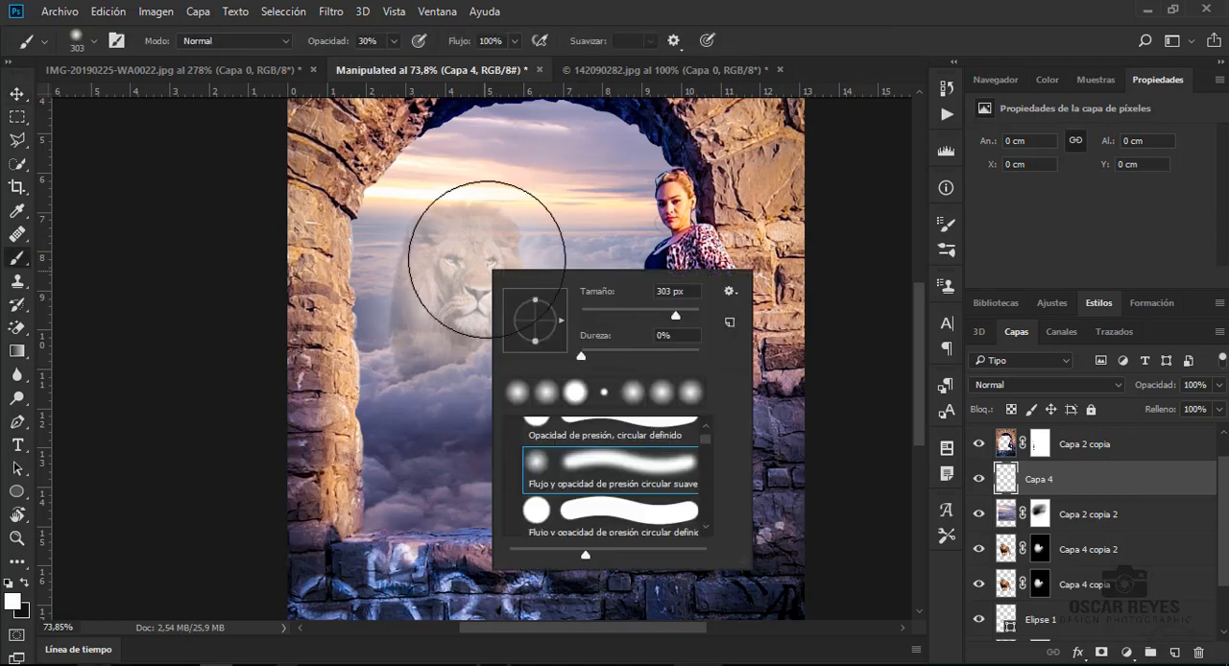
{"action": "key", "text": "Escape"}
{"action": "left_click", "coordinate": [13, 602]}
{"action": "left_click", "coordinate": [930, 333]}
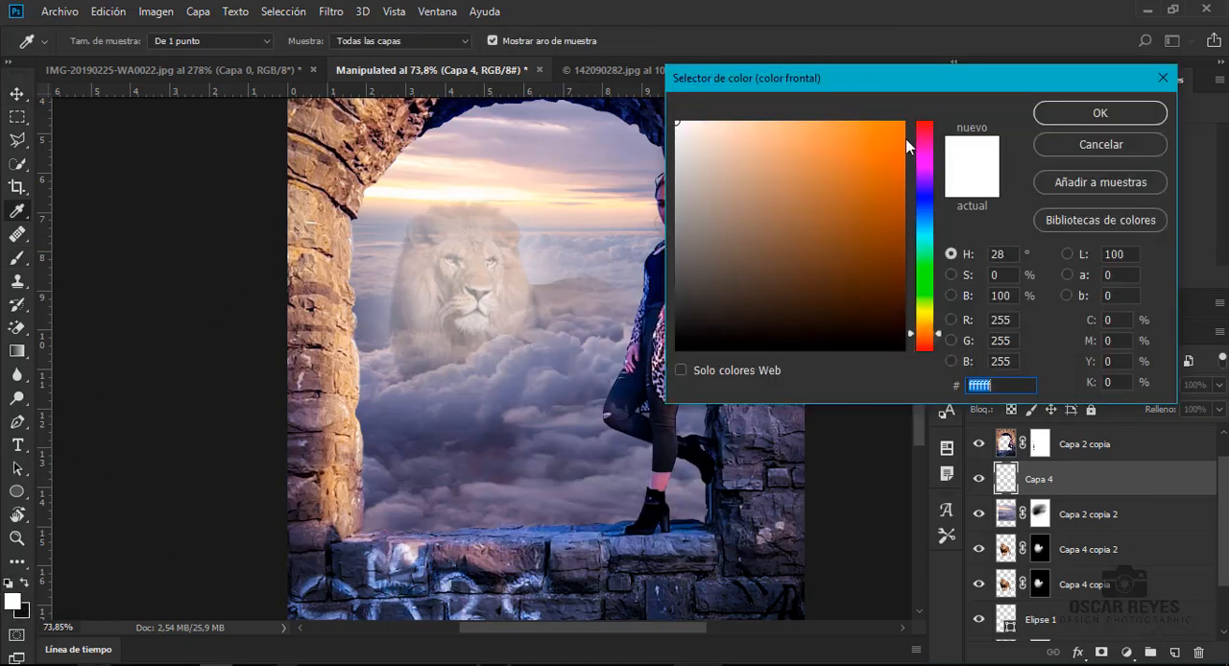
{"action": "left_click", "coordinate": [900, 125]}
{"action": "left_click", "coordinate": [1090, 112]}
- Undo a faint trial dab and paint a soft orange glow above the lion's head at 100% brush opacity
{"action": "left_click", "coordinate": [471, 198]}
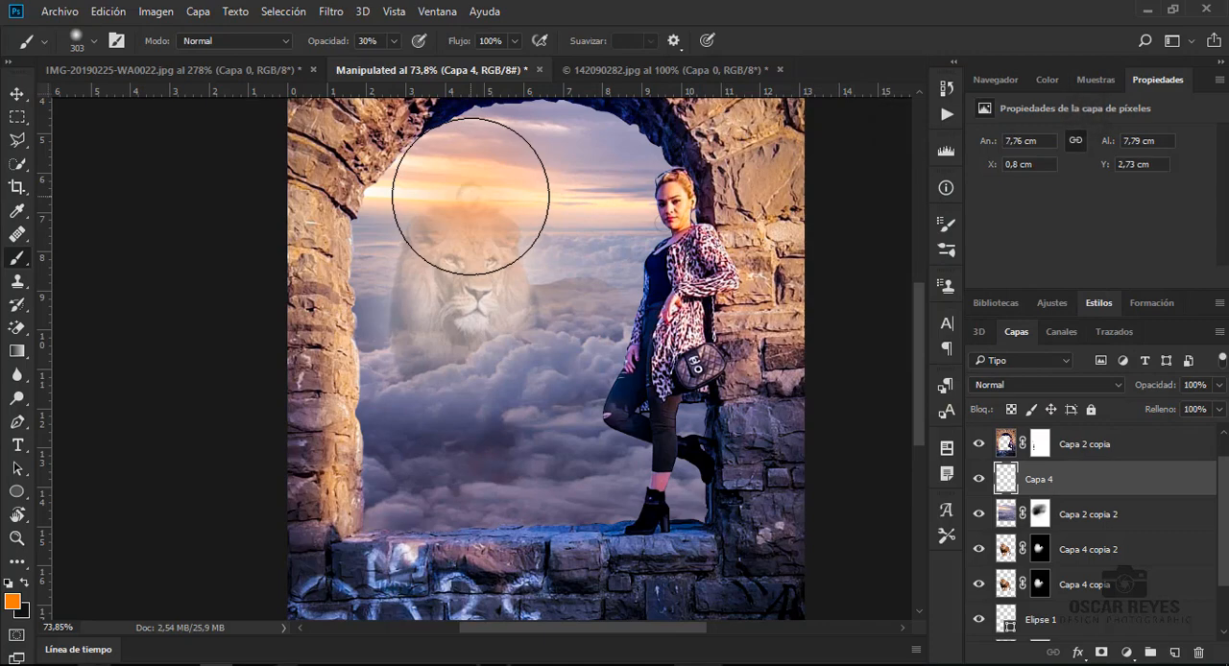
{"action": "key", "text": "ctrl+z"}
{"action": "left_click", "coordinate": [393, 41]}
{"action": "left_click_drag", "start_coordinate": [391, 63], "coordinate": [545, 81]}
{"action": "left_click", "coordinate": [480, 183]}
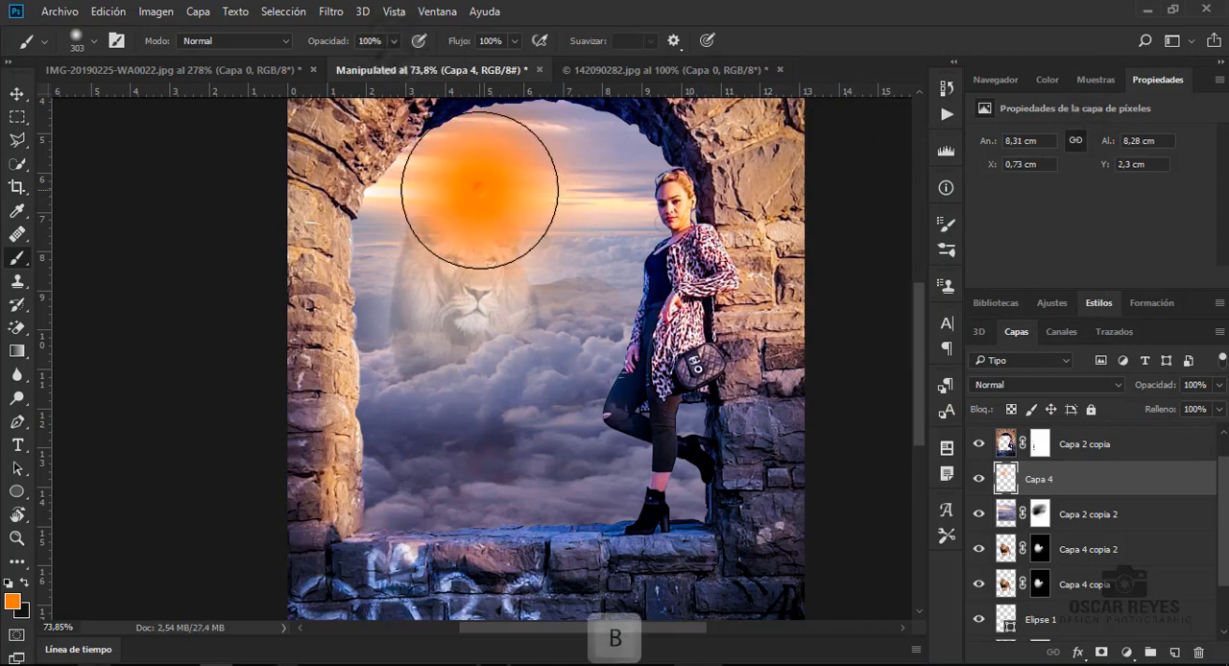
- Set the blend mode of the orange glow layer Capa 4 to Luz focal
{"action": "left_click", "coordinate": [1046, 384]}
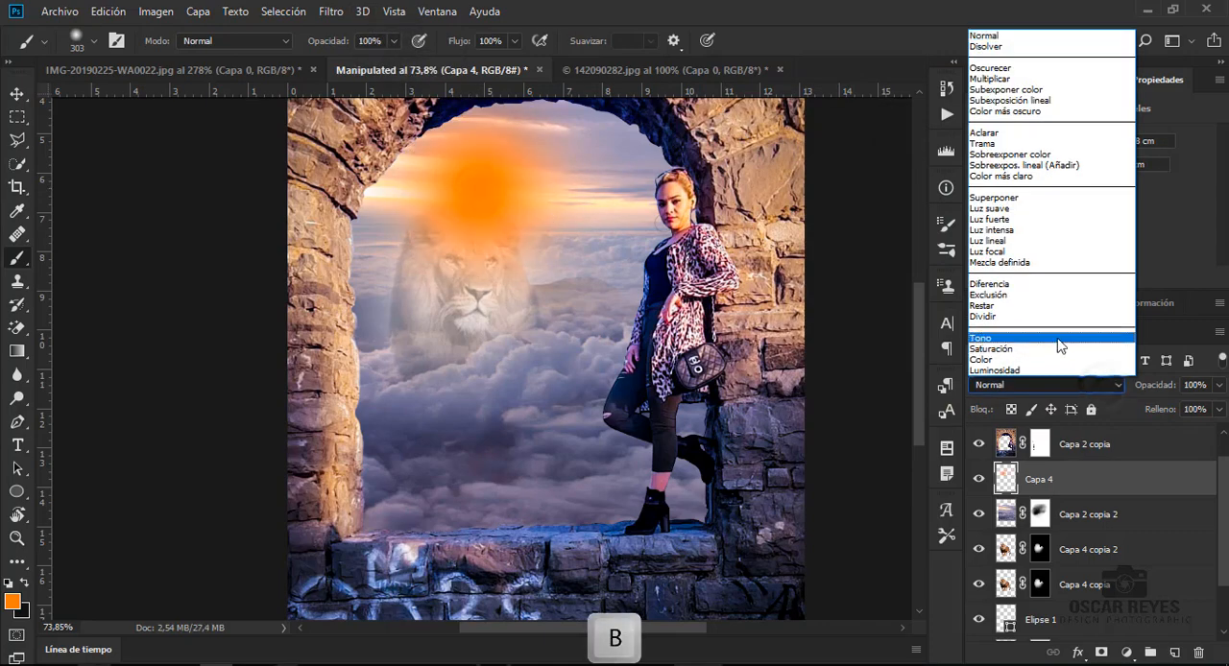
{"action": "left_click", "coordinate": [1046, 230]}
{"action": "key", "text": "Down"}
{"action": "key", "text": "Down"}
{"action": "key", "text": "Down"}
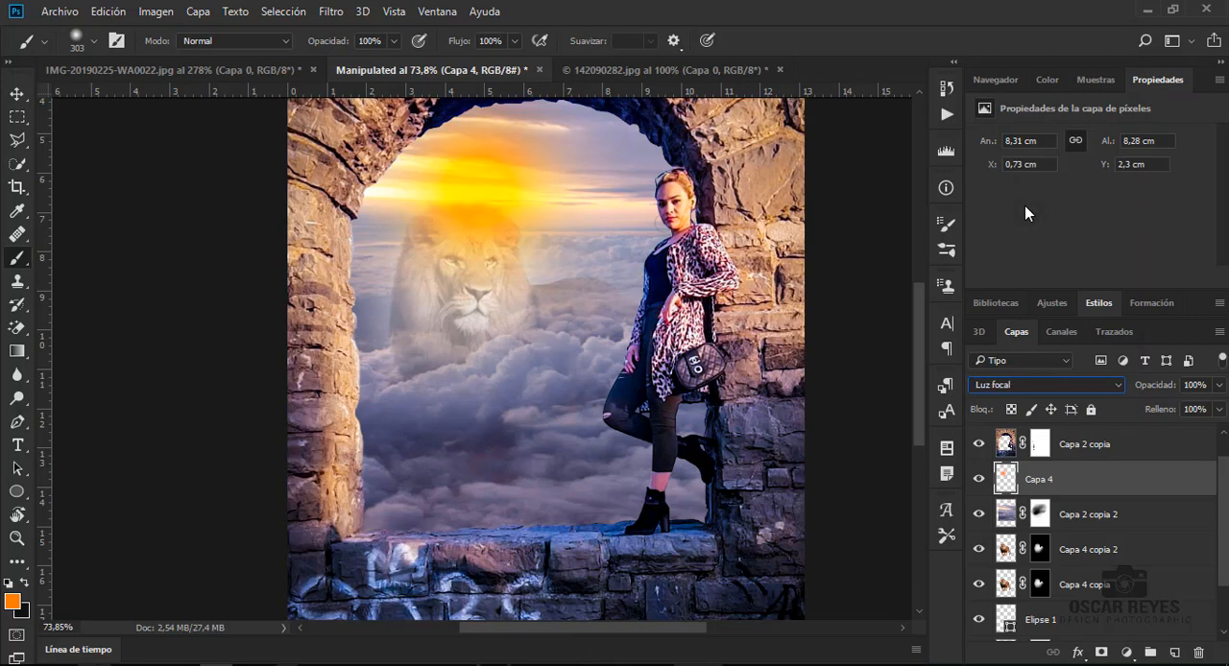
- Try out blend modes on the orange glow layer Capa 4 and set it to Superponer
{"action": "left_click", "coordinate": [1025, 388]}
{"action": "left_click", "coordinate": [1002, 82]}
{"action": "key", "text": "Down"}
{"action": "key", "text": "Down"}
{"action": "key", "text": "Up"}
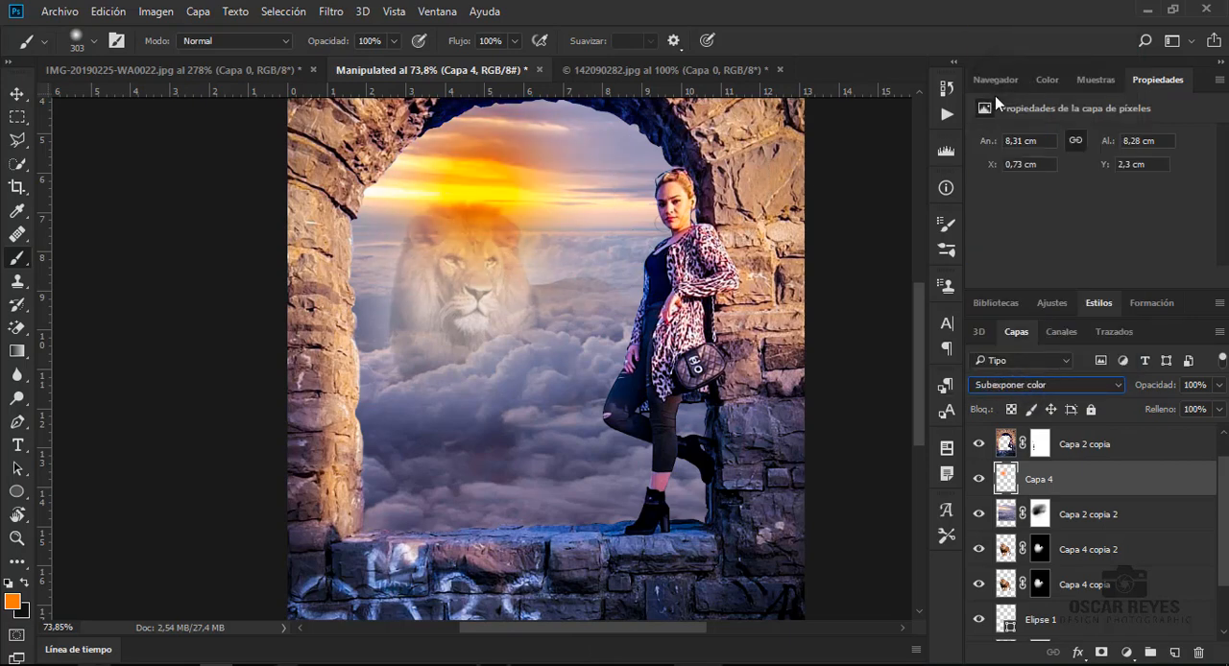
{"action": "key", "text": "Down"}
{"action": "key", "text": "Down"}
{"action": "key", "text": "Down"}
{"action": "key", "text": "Down"}
{"action": "key", "text": "Down"}
{"action": "key", "text": "Down"}
{"action": "key", "text": "Down"}
{"action": "key", "text": "Down"}
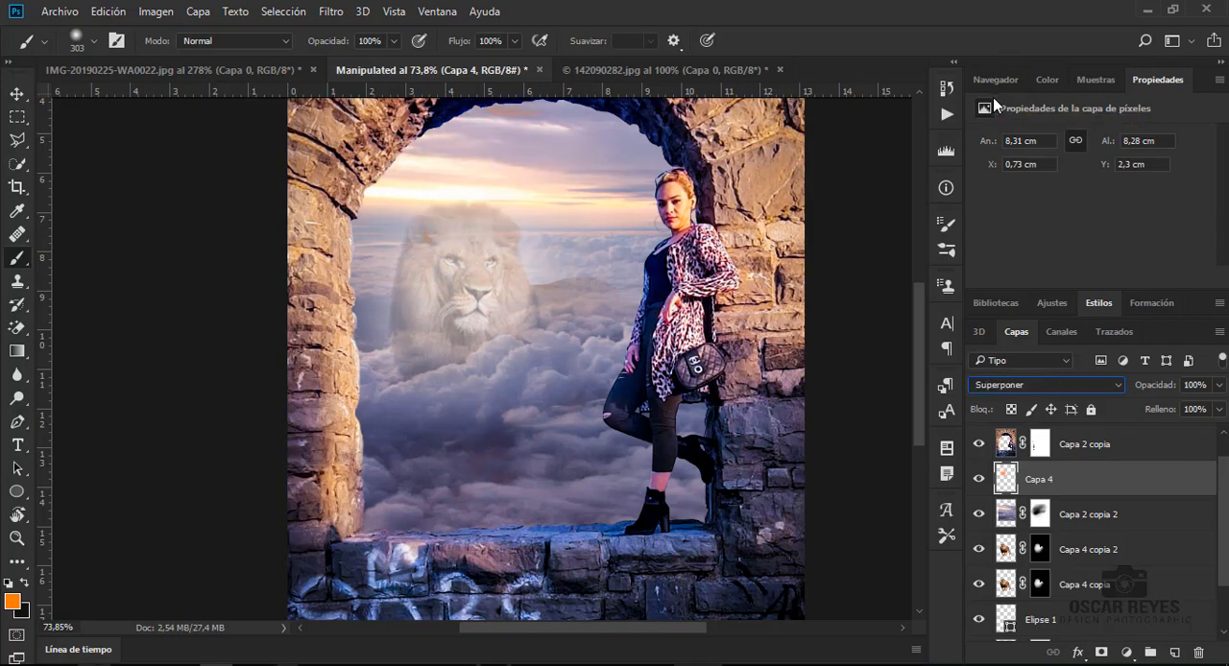
- Stretch the orange glow layer across the arch to about 17.86 cm wide by 9.84 cm high and nudge it slightly upward
{"action": "left_click", "coordinate": [16, 96]}
{"action": "key", "text": "ctrl+t"}
{"action": "left_click_drag", "start_coordinate": [641, 191], "coordinate": [789, 190]}
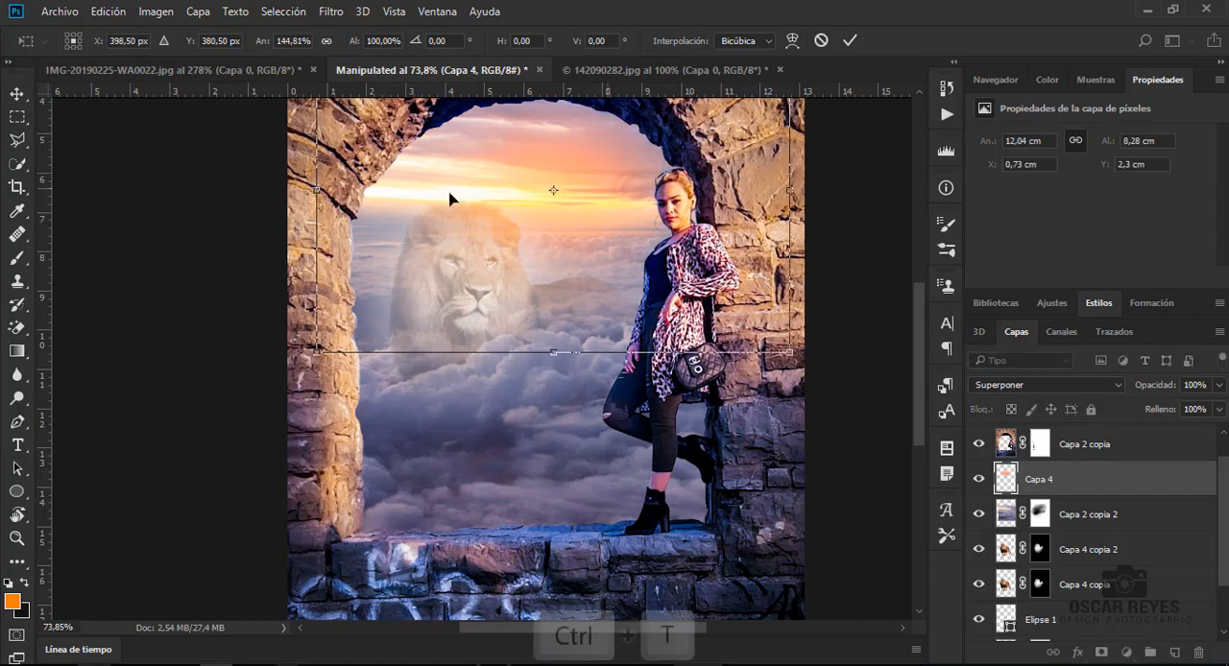
{"action": "left_click_drag", "start_coordinate": [317, 190], "coordinate": [137, 191]}
{"action": "left_click_drag", "start_coordinate": [789, 191], "coordinate": [838, 192]}
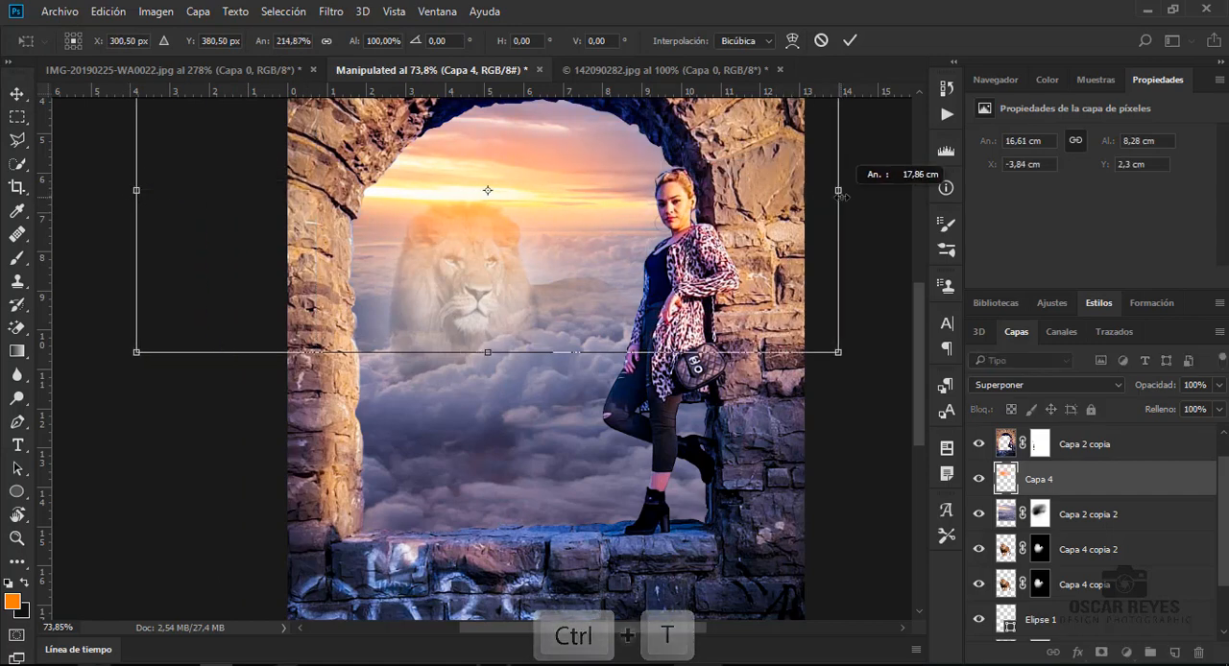
{"action": "left_click_drag", "start_coordinate": [489, 356], "coordinate": [482, 416]}
{"action": "left_click_drag", "start_coordinate": [523, 291], "coordinate": [521, 281]}
{"action": "key", "text": "Return"}
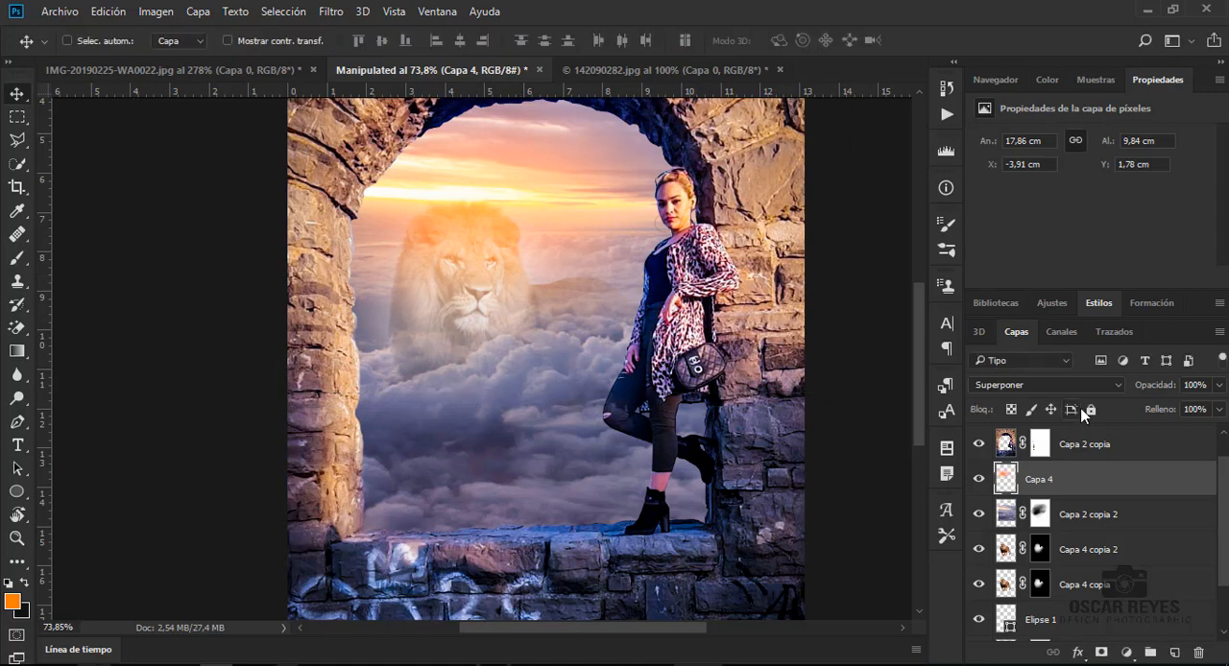
- Set the blend mode of Capa 4 to Luz fuerte and its opacity to 60%
{"action": "left_click", "coordinate": [1079, 386]}
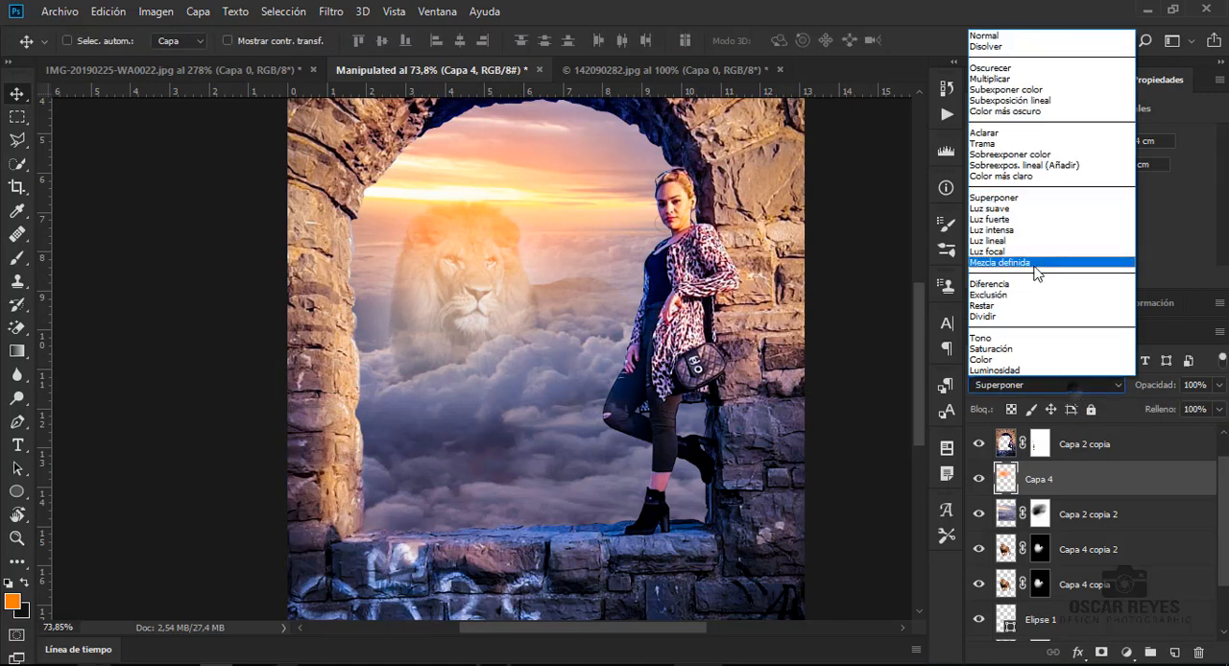
{"action": "left_click", "coordinate": [1002, 219]}
{"action": "key", "text": "Down"}
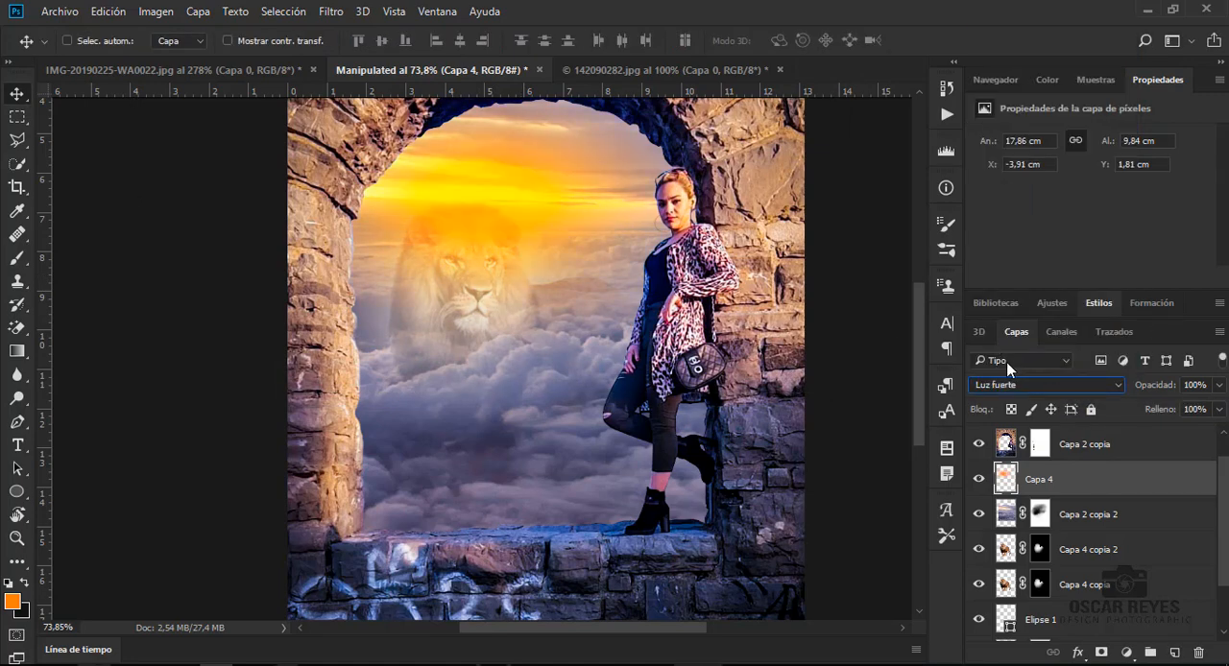
{"action": "left_click", "coordinate": [1220, 386]}
{"action": "left_click_drag", "start_coordinate": [1201, 410], "coordinate": [1185, 411]}
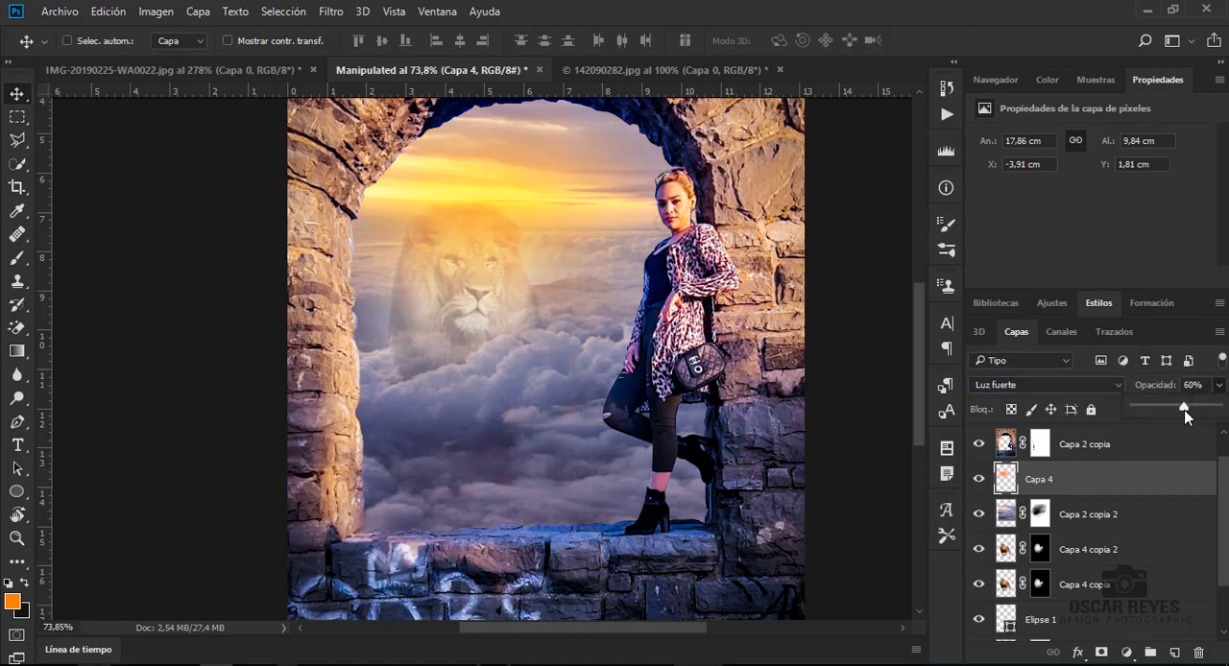
- Transform the orange glow on Capa 4 to reduce its height to about 8.37 cm
{"action": "key", "text": "ctrl+t"}
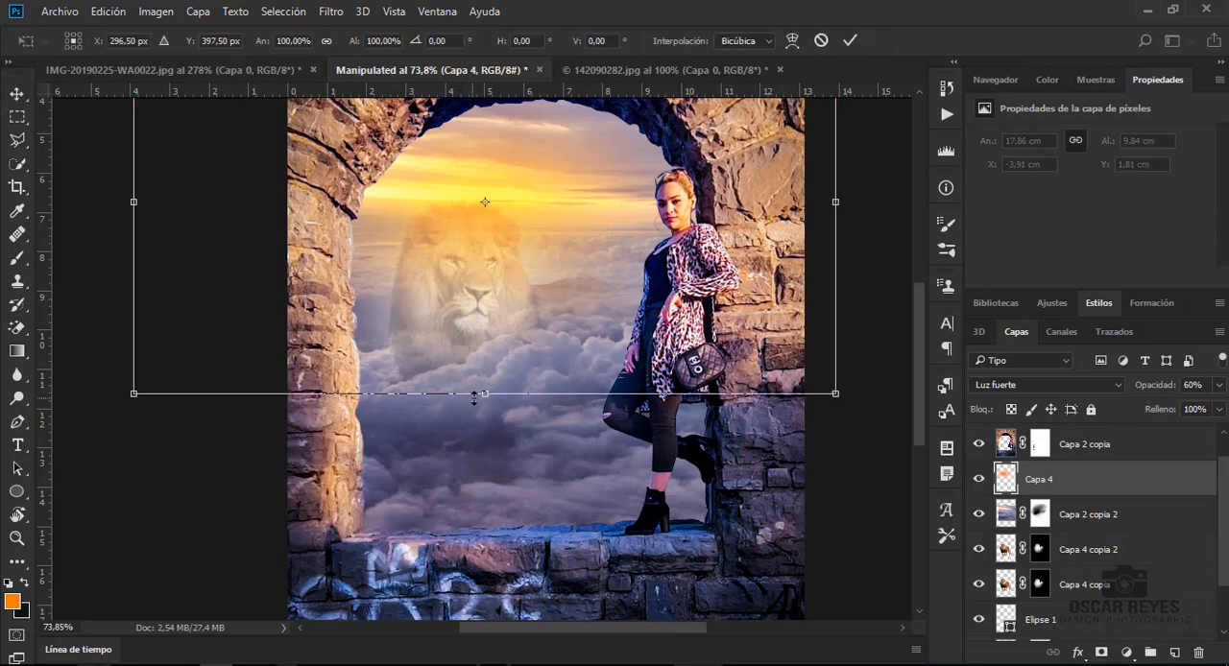
{"action": "left_click_drag", "start_coordinate": [479, 400], "coordinate": [488, 366]}
{"action": "key", "text": "Return"}
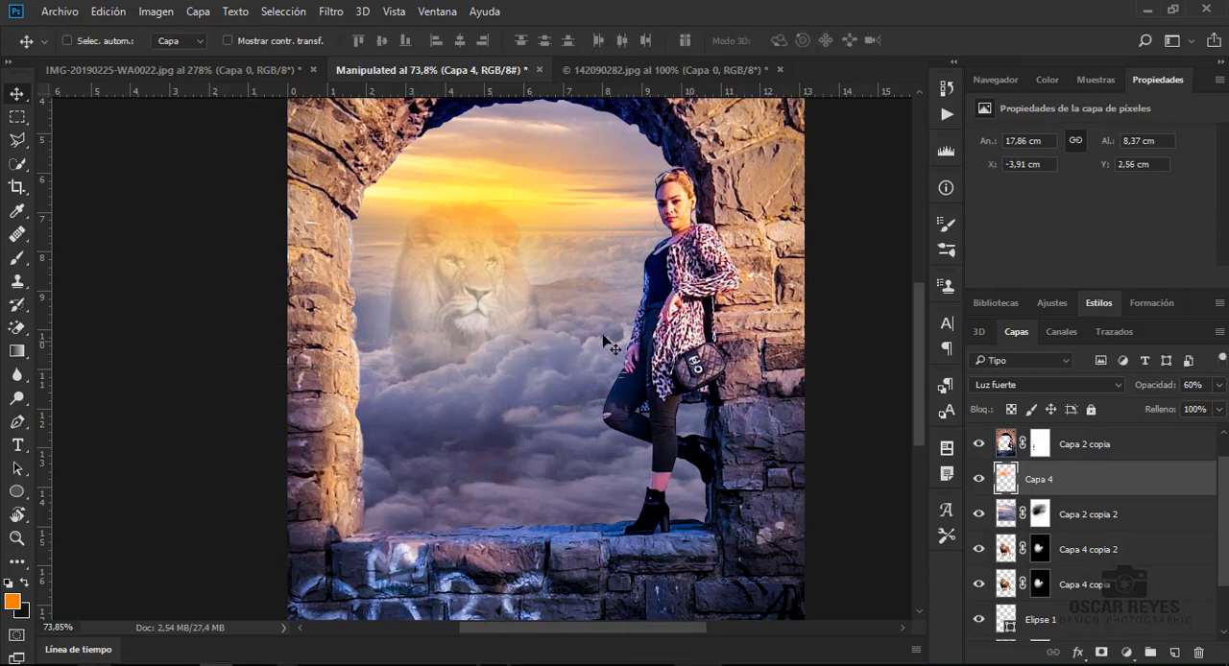
{"action": "key", "text": "ctrl+0"}
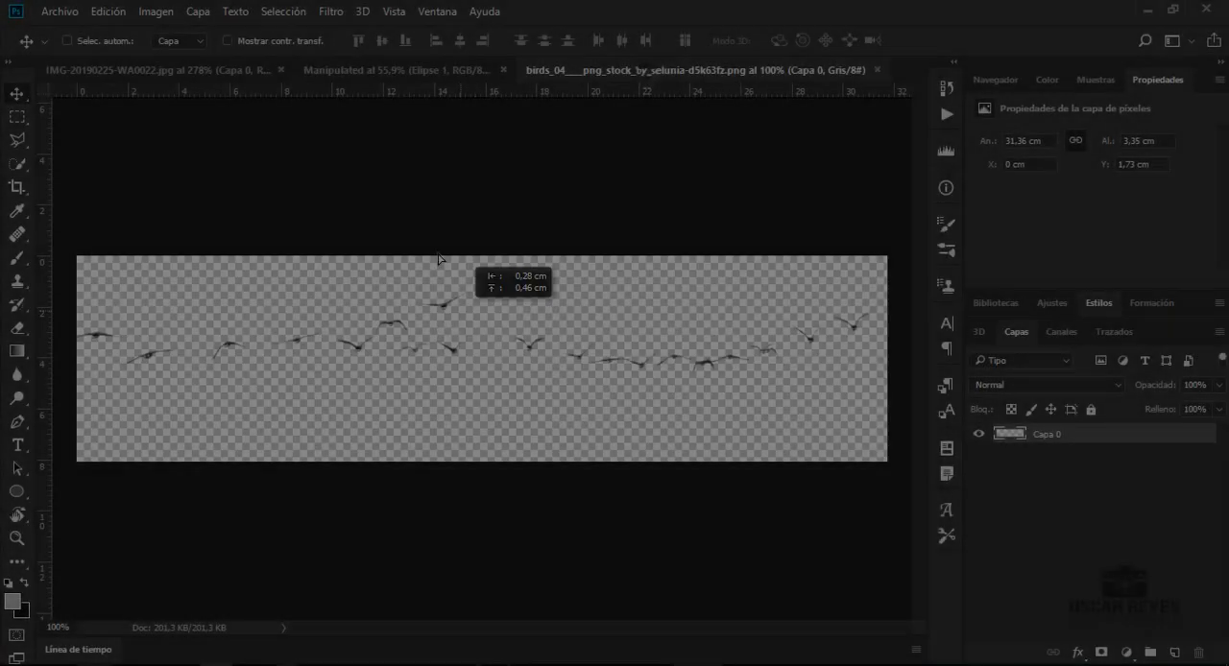
- Position the flock of birds in the sky above the lion and scale it down to about 5.06 cm wide by 0.54 cm high
{"action": "left_click_drag", "start_coordinate": [480, 275], "coordinate": [449, 255]}
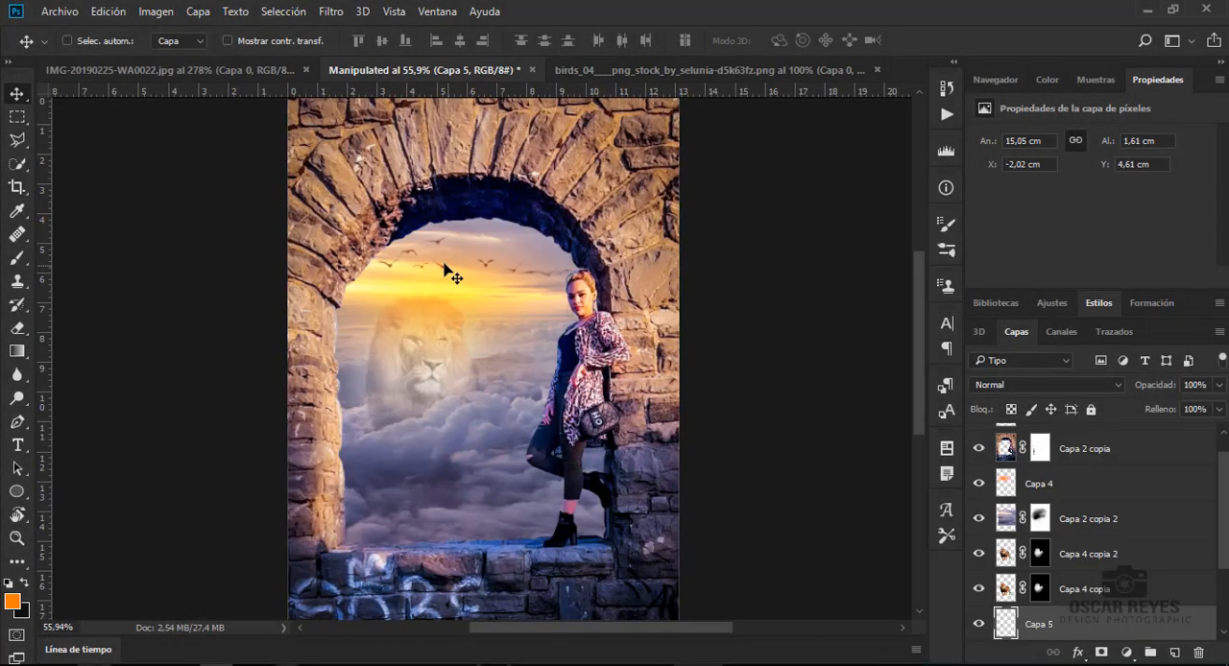
{"action": "key", "text": "ctrl+t"}
{"action": "left_click_drag", "start_coordinate": [227, 231], "coordinate": [384, 248]}
{"action": "left_click_drag", "start_coordinate": [471, 257], "coordinate": [488, 274]}
{"action": "key", "text": "Return"}
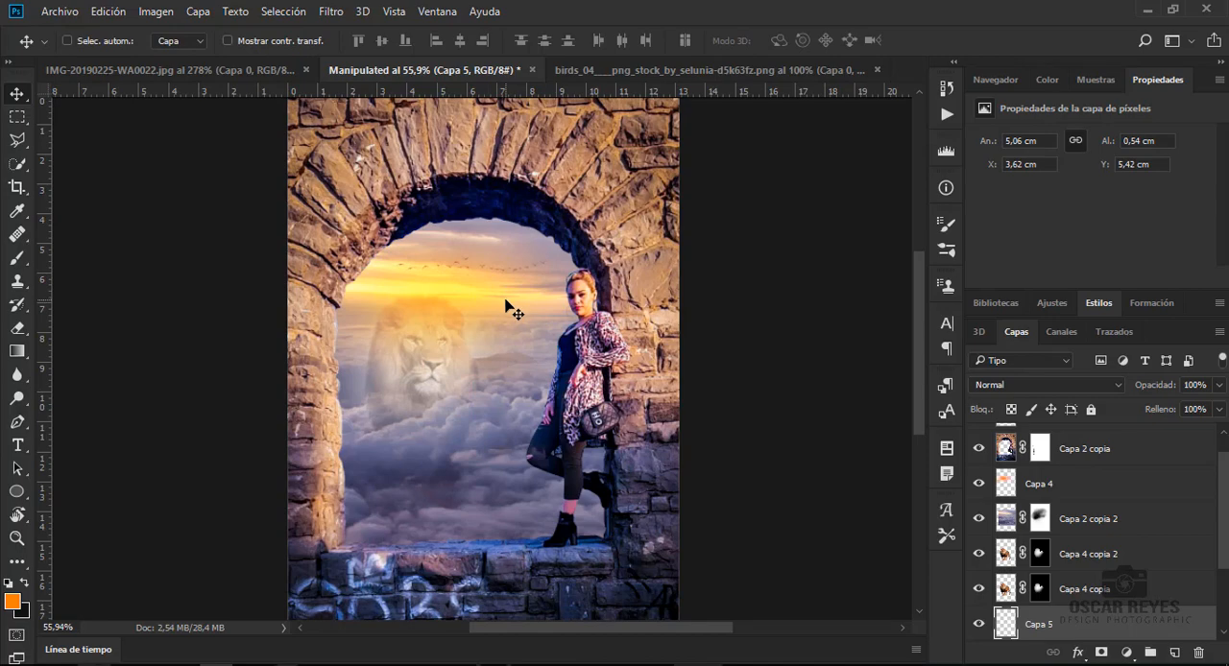
- Apply a Camera Raw post-crop vignette to the layer Capa 2 copia with amount -53, midpoint 36 and roundness +100
{"action": "left_click", "coordinate": [1117, 458]}
{"action": "left_click", "coordinate": [331, 11]}
{"action": "left_click", "coordinate": [379, 121]}
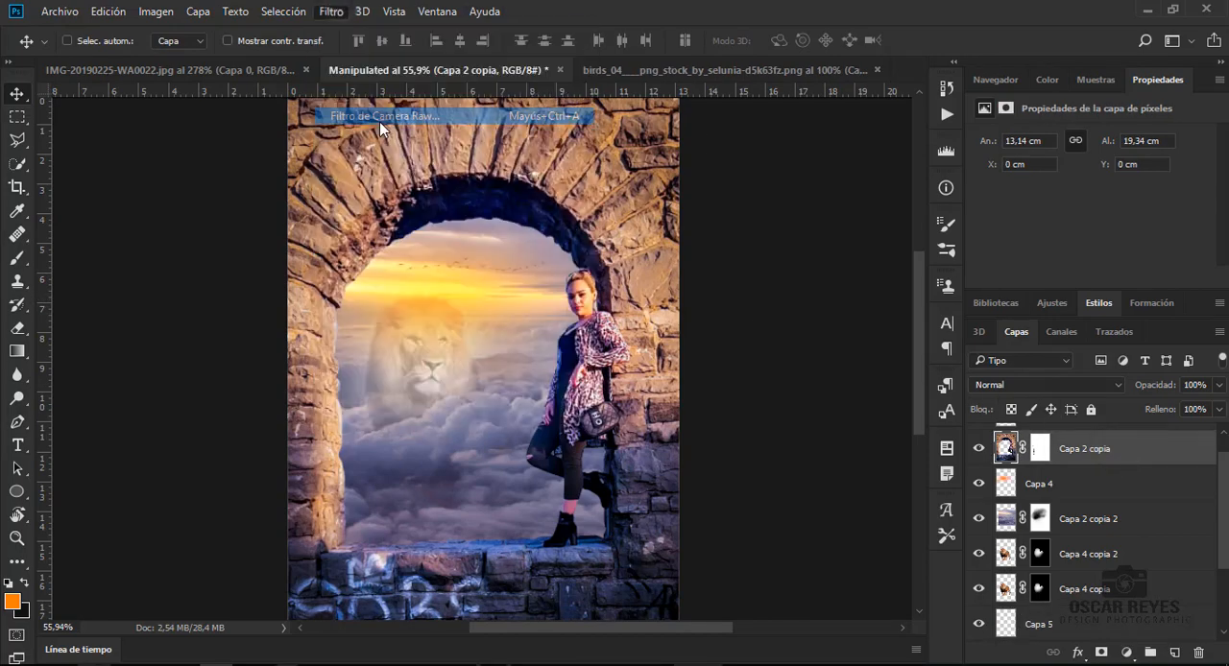
{"action": "left_click", "coordinate": [1119, 169]}
{"action": "left_click", "coordinate": [1098, 169]}
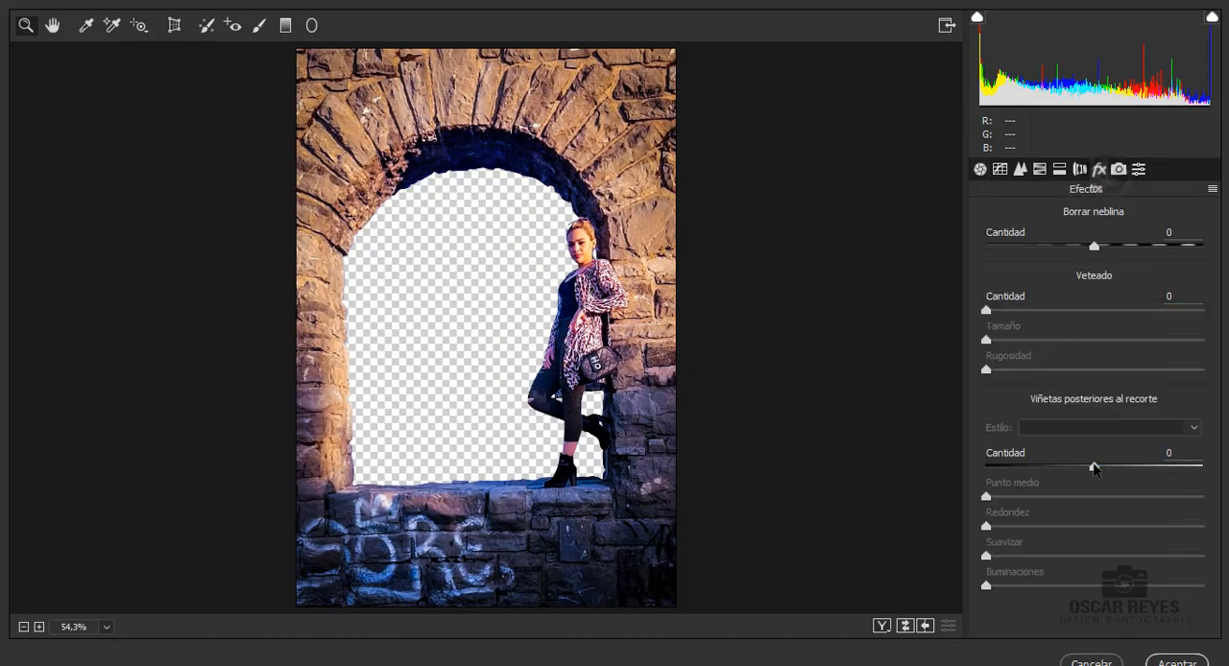
{"action": "left_click_drag", "start_coordinate": [1093, 468], "coordinate": [1035, 482]}
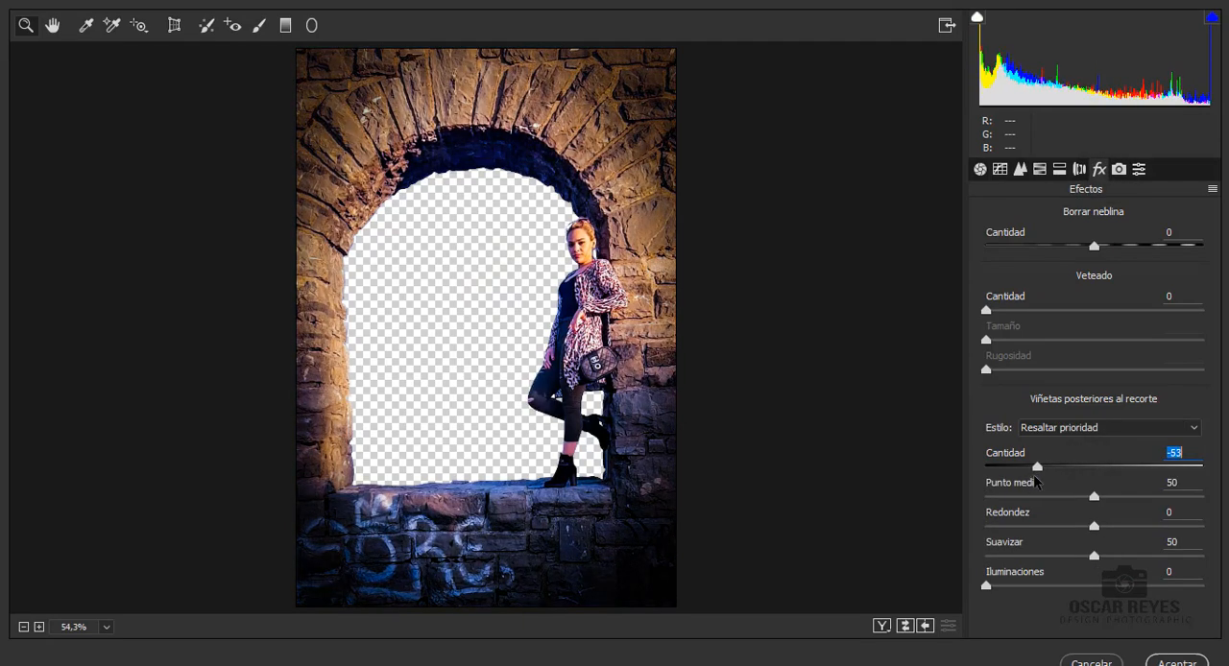
{"action": "left_click_drag", "start_coordinate": [1094, 527], "coordinate": [1202, 527]}
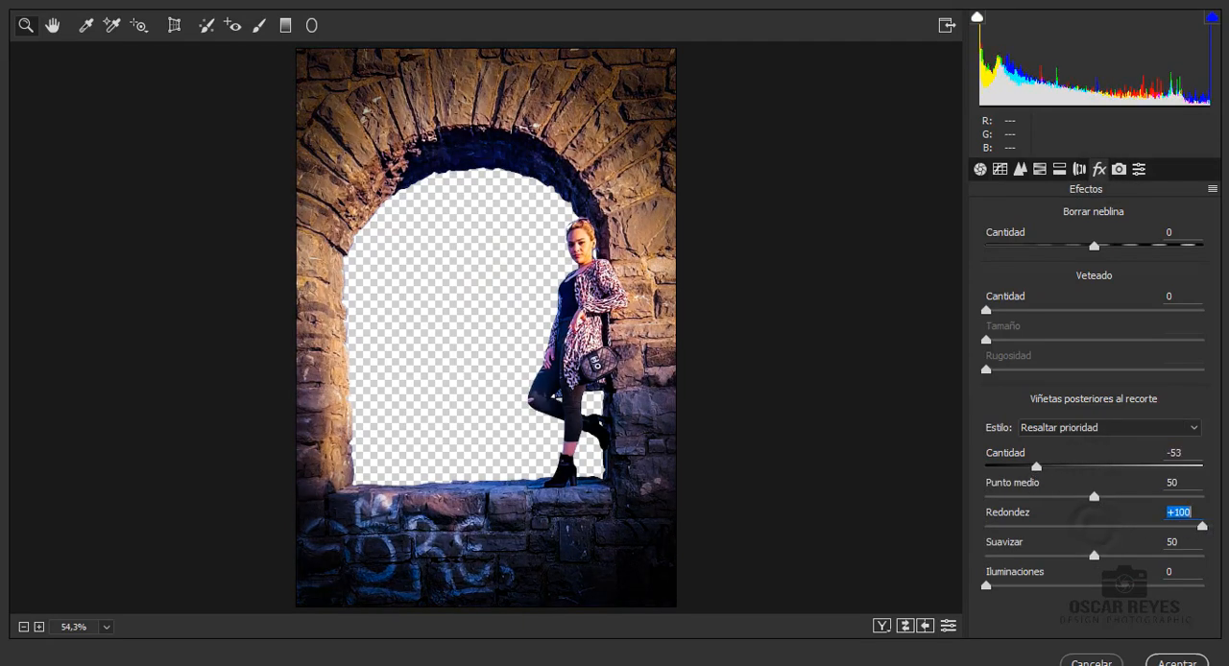
{"action": "mouse_move", "coordinate": [1094, 499]}
{"action": "left_mouse_down"}
{"action": "mouse_move", "coordinate": [1049, 501]}
{"action": "mouse_move", "coordinate": [1072, 504]}
{"action": "left_mouse_up"}
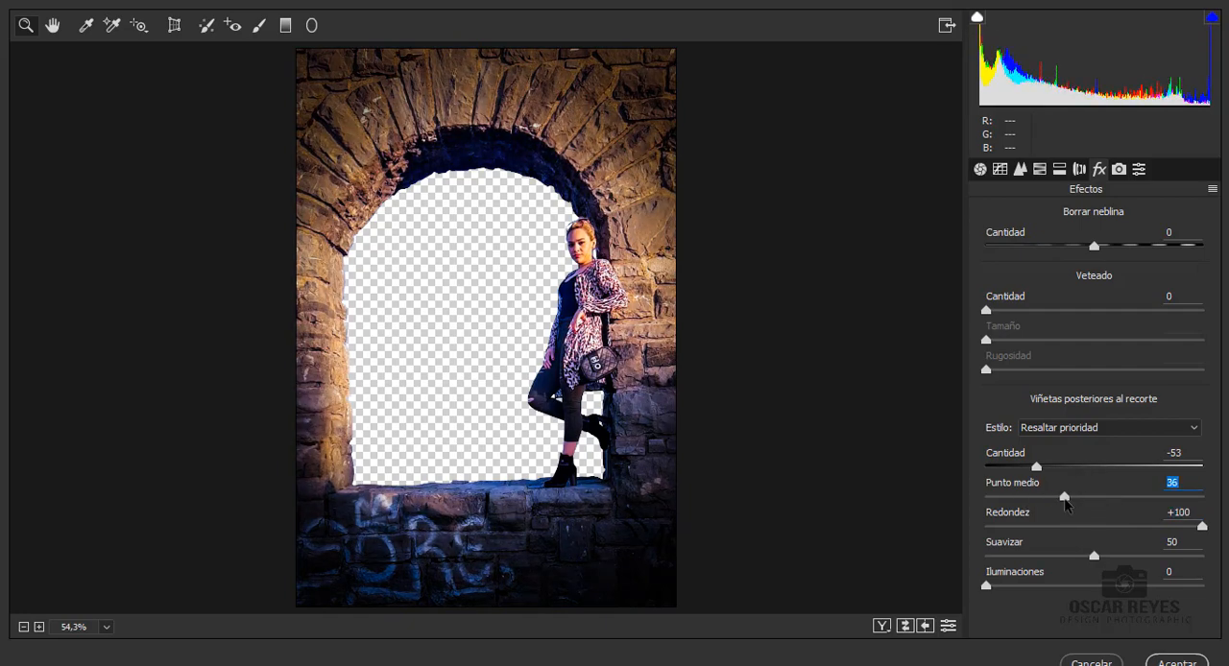
{"action": "left_click", "coordinate": [1188, 661]}
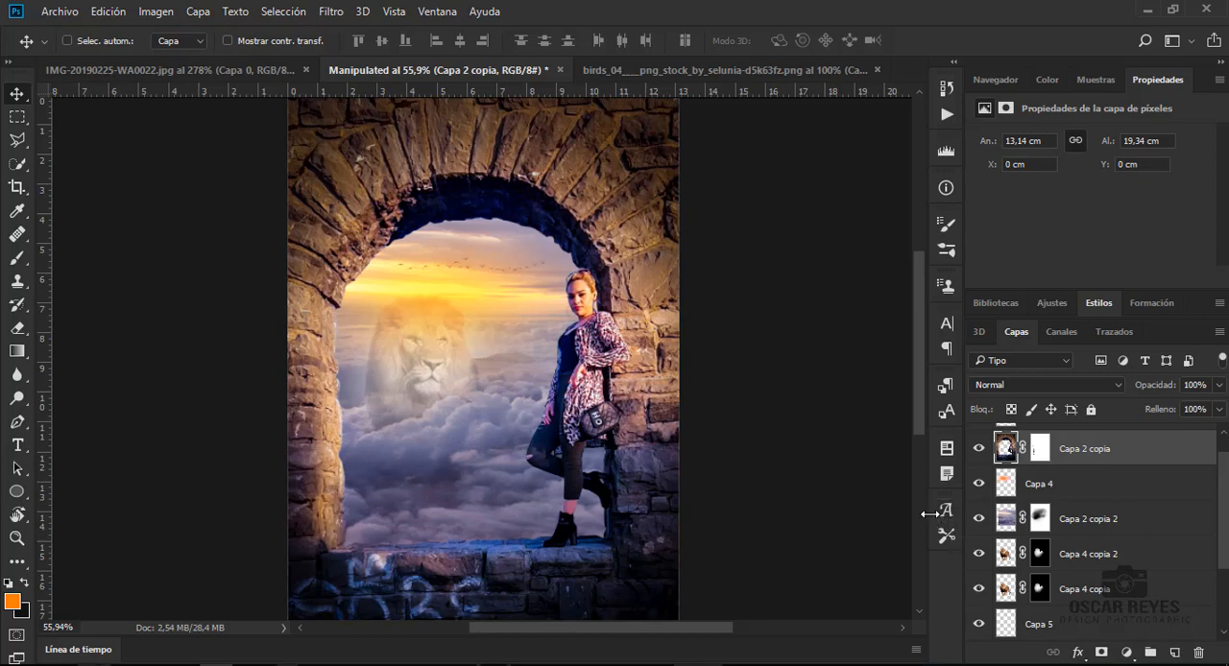
- Create a new layer above Capa 2 copia and paint a soft orange glow over the sky with a 440 px brush at 0% hardness
{"action": "scroll", "coordinate": [1222, 530], "scroll_direction": "up", "scroll_amount": 1}
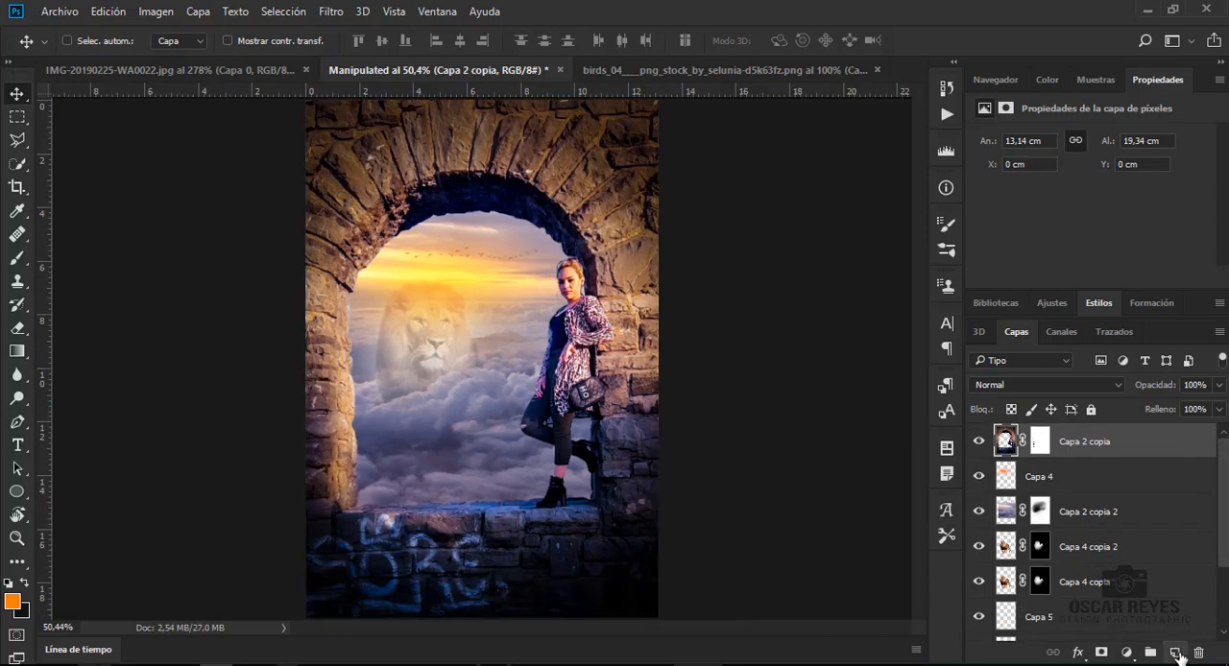
{"action": "left_click", "coordinate": [1174, 653]}
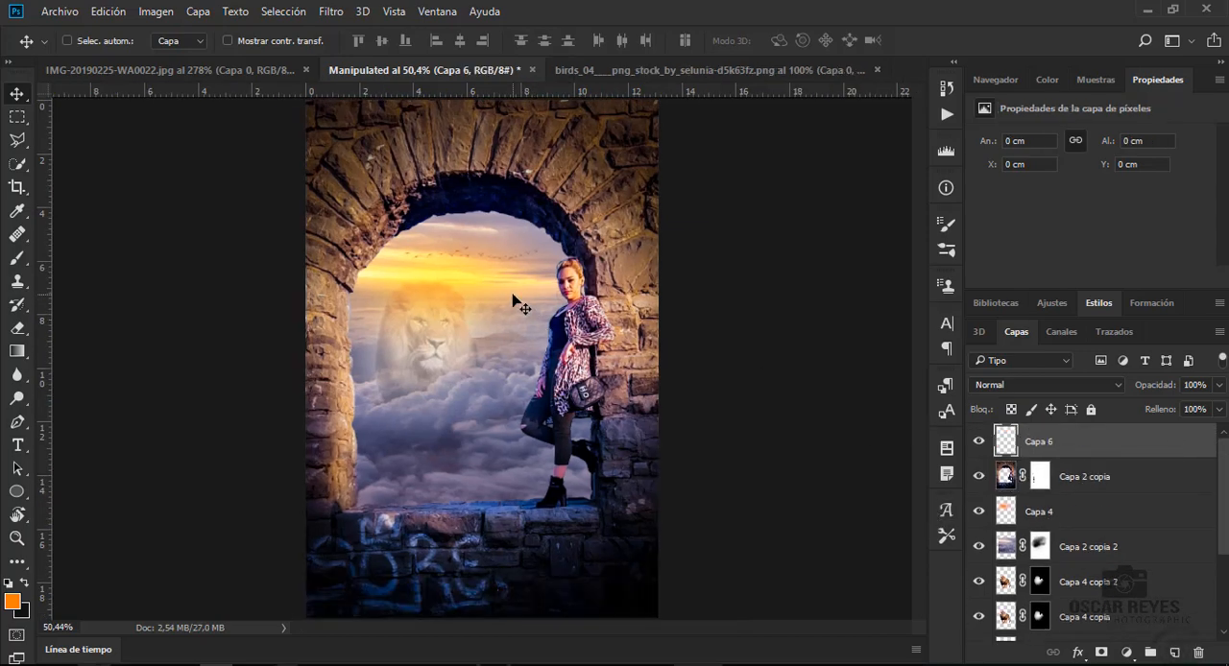
{"action": "key", "text": "b"}
{"action": "right_click", "coordinate": [452, 277]}
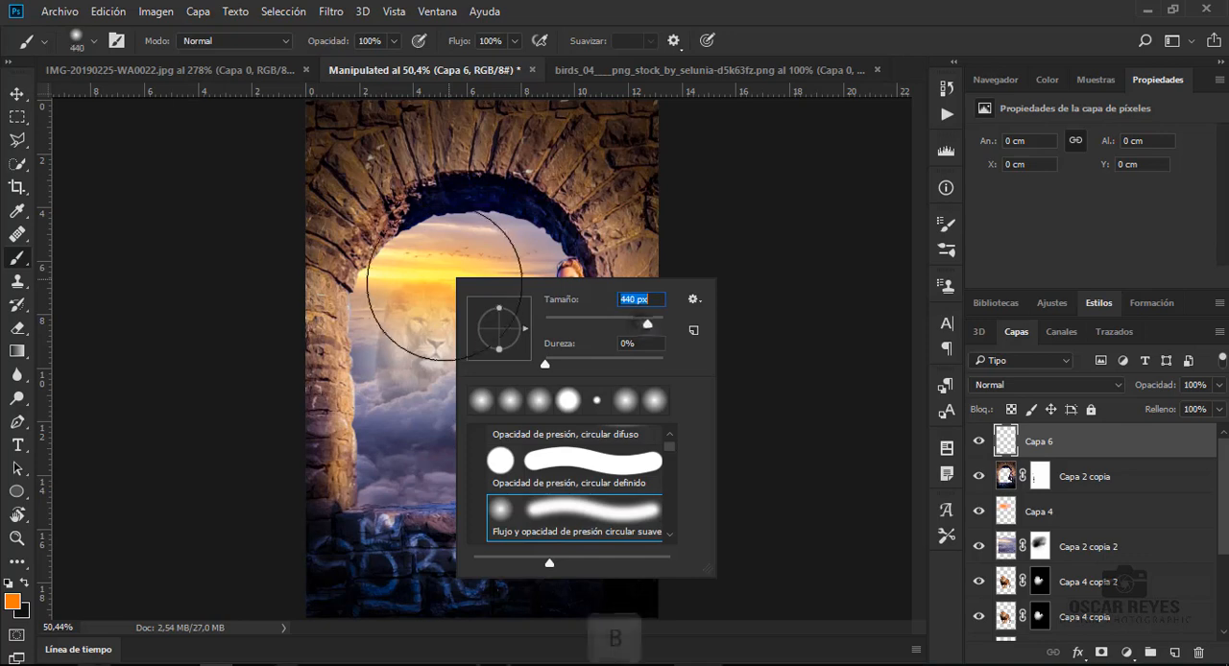
{"action": "key", "text": "Return"}
{"action": "left_click", "coordinate": [465, 277]}
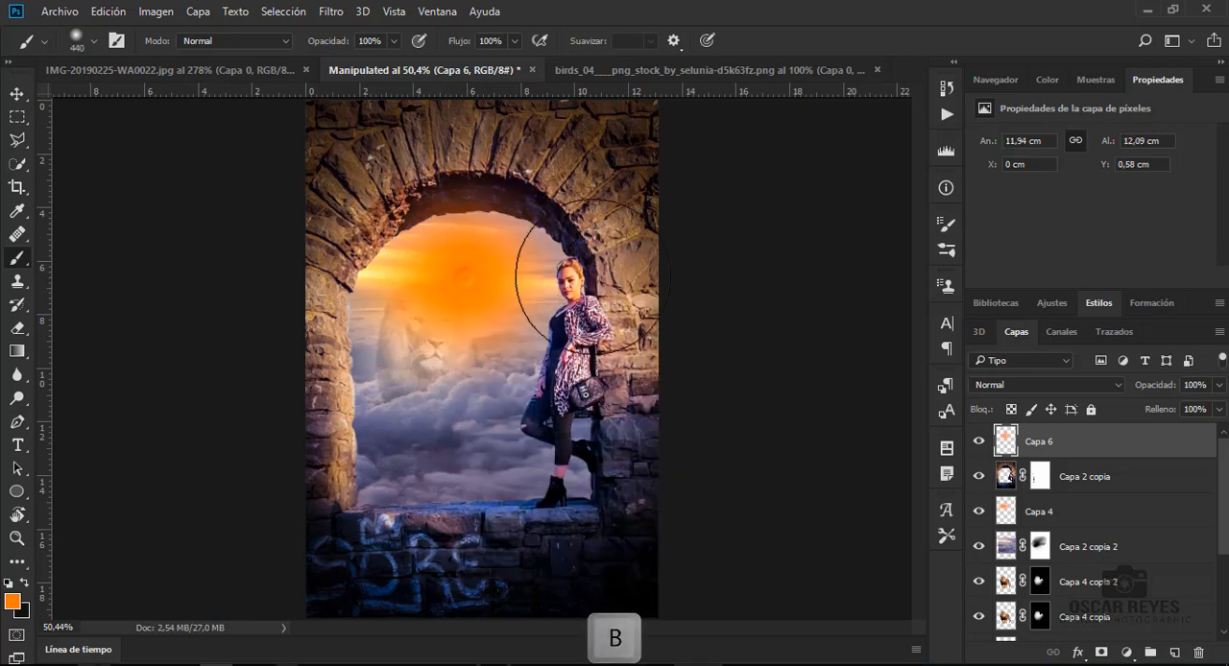
- Undo a trial widening and enlarge the orange glow on Capa 6 to about 27.25 cm wide by 24.35 cm high over the arch
{"action": "key", "text": "ctrl+t"}
{"action": "left_click_drag", "start_coordinate": [628, 277], "coordinate": [679, 275]}
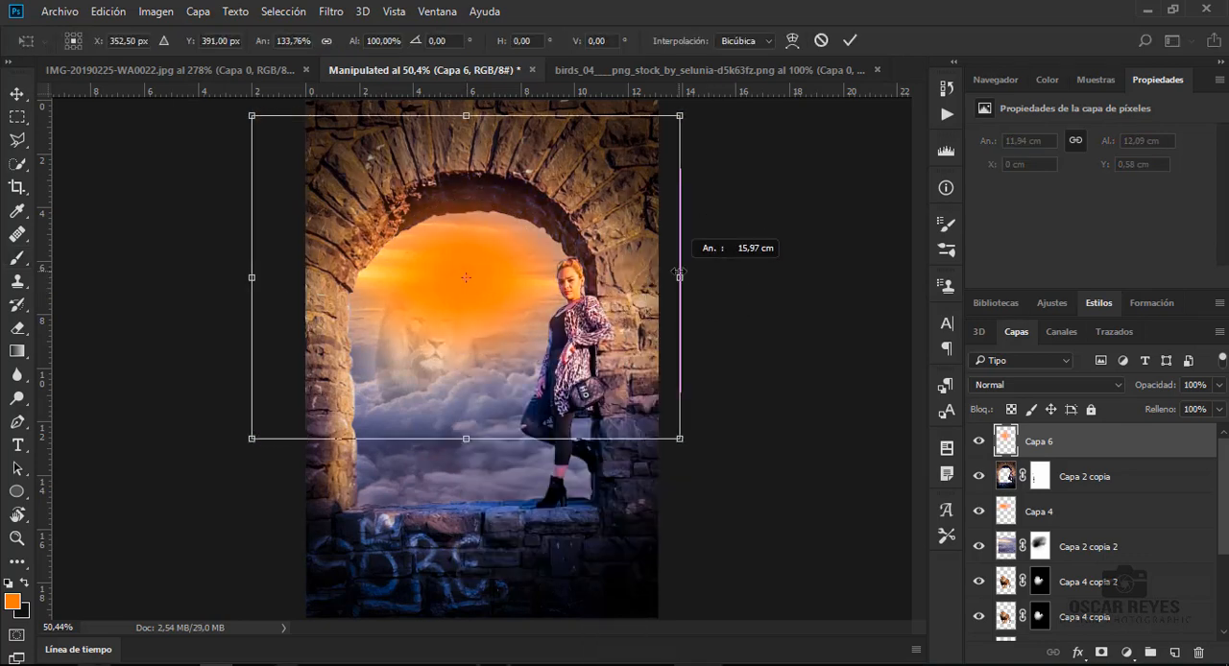
{"action": "key", "text": "ctrl+z"}
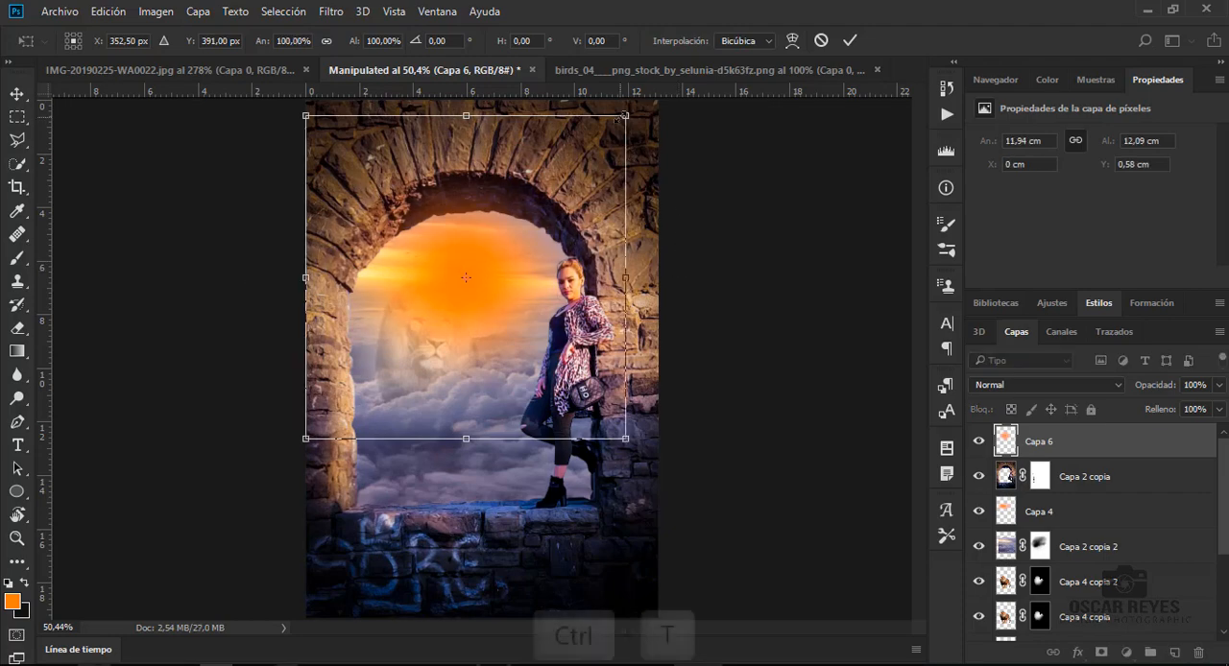
{"action": "left_click_drag", "start_coordinate": [626, 116], "coordinate": [896, 67]}
{"action": "mouse_move", "coordinate": [776, 278]}
{"action": "left_mouse_down"}
{"action": "mouse_move", "coordinate": [819, 278]}
{"action": "mouse_move", "coordinate": [768, 278]}
{"action": "left_mouse_up"}
{"action": "left_click_drag", "start_coordinate": [112, 278], "coordinate": [55, 286]}
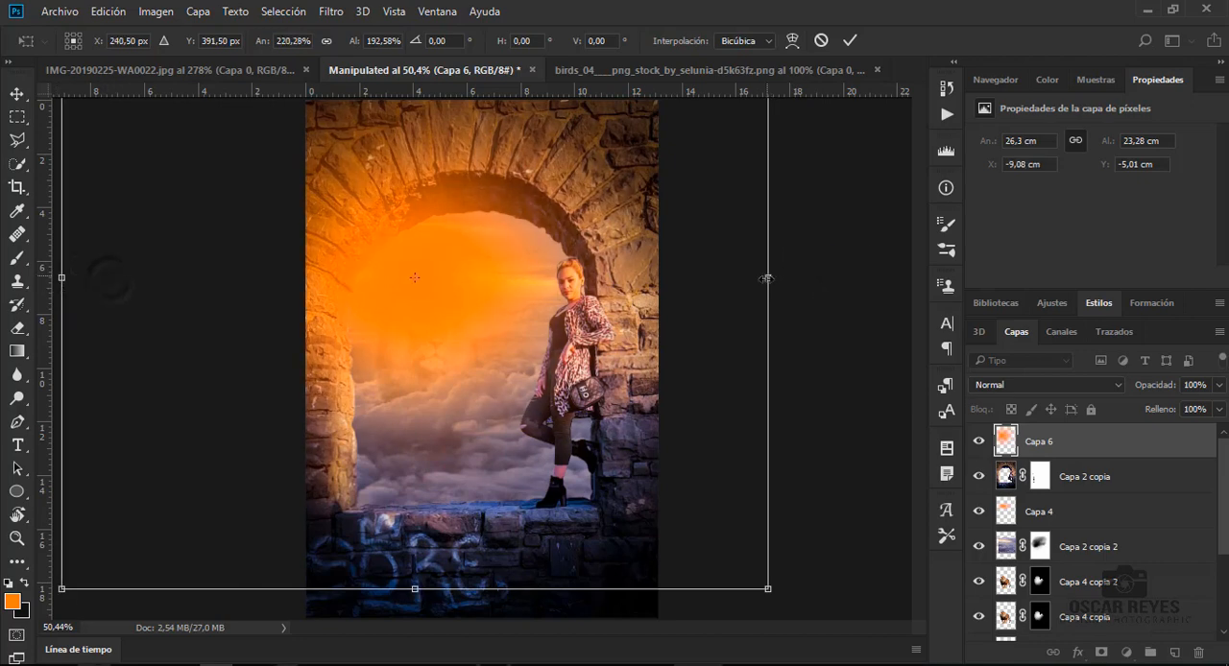
{"action": "left_click_drag", "start_coordinate": [768, 278], "coordinate": [793, 277]}
{"action": "left_click_drag", "start_coordinate": [429, 590], "coordinate": [428, 617]}
{"action": "key", "text": "Return"}
- Compare blend modes on the glow layer Capa 6, set it to Luz fuerte and lower its opacity to 51%
{"action": "left_click", "coordinate": [1105, 389]}
{"action": "left_click", "coordinate": [1059, 369]}
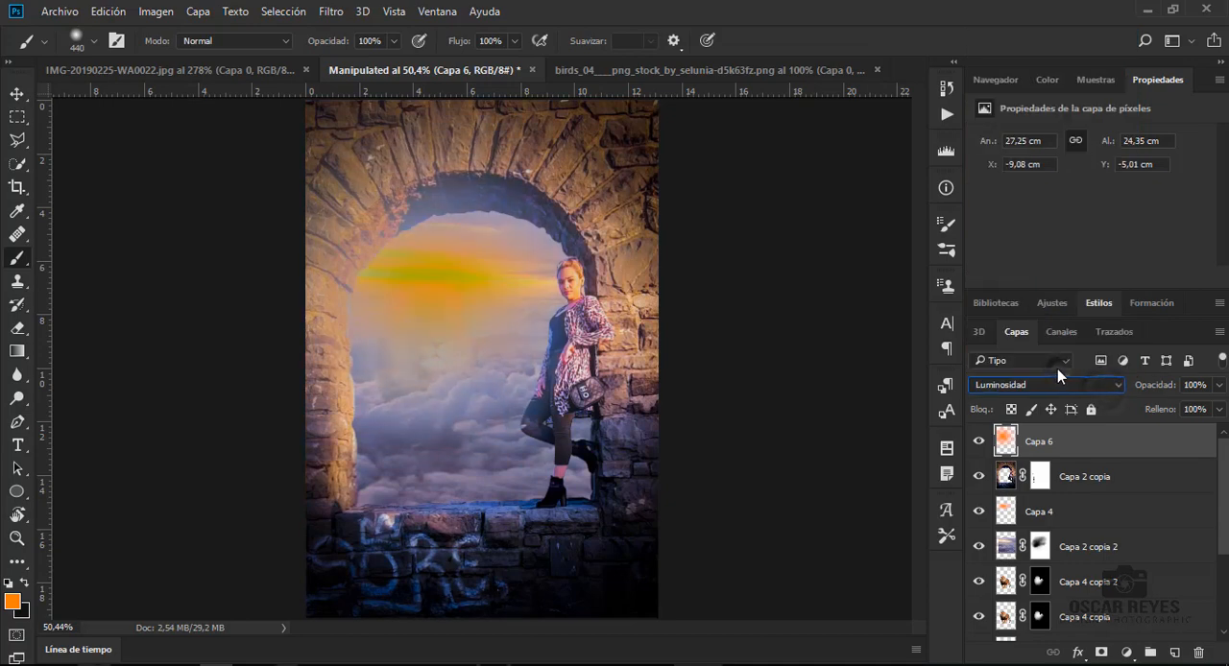
{"action": "key", "text": "Up"}
{"action": "key", "text": "Up"}
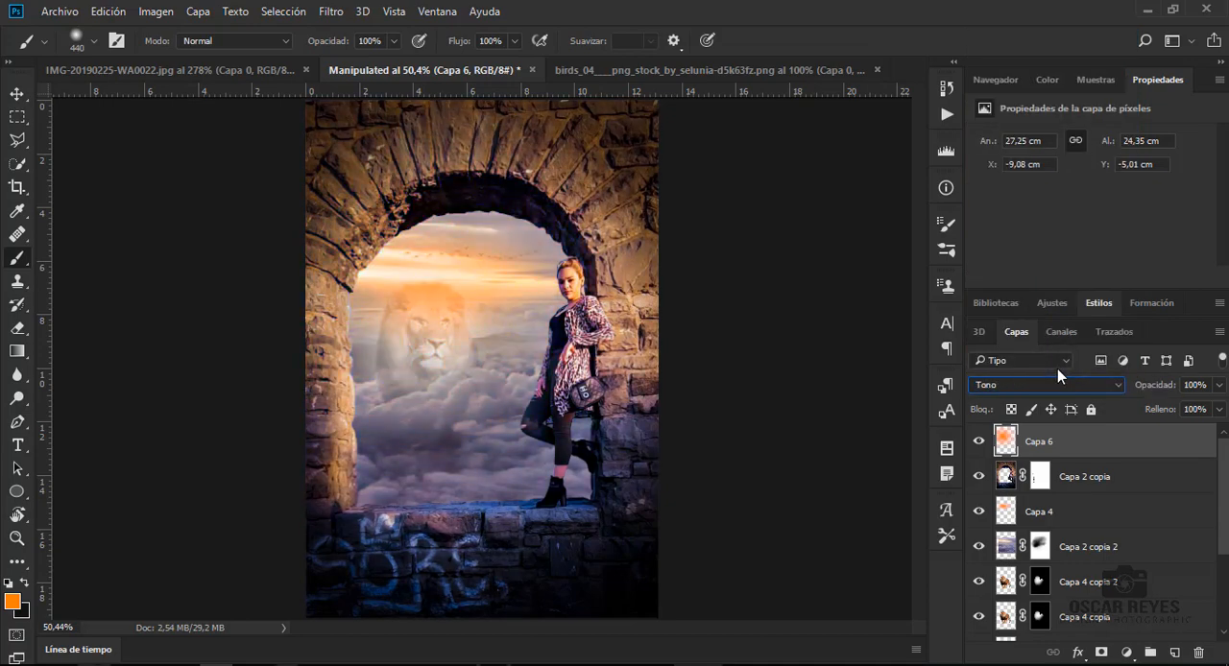
{"action": "key", "text": "Up"}
{"action": "key", "text": "Up"}
{"action": "key", "text": "Up"}
{"action": "key", "text": "Up"}
{"action": "key", "text": "Up"}
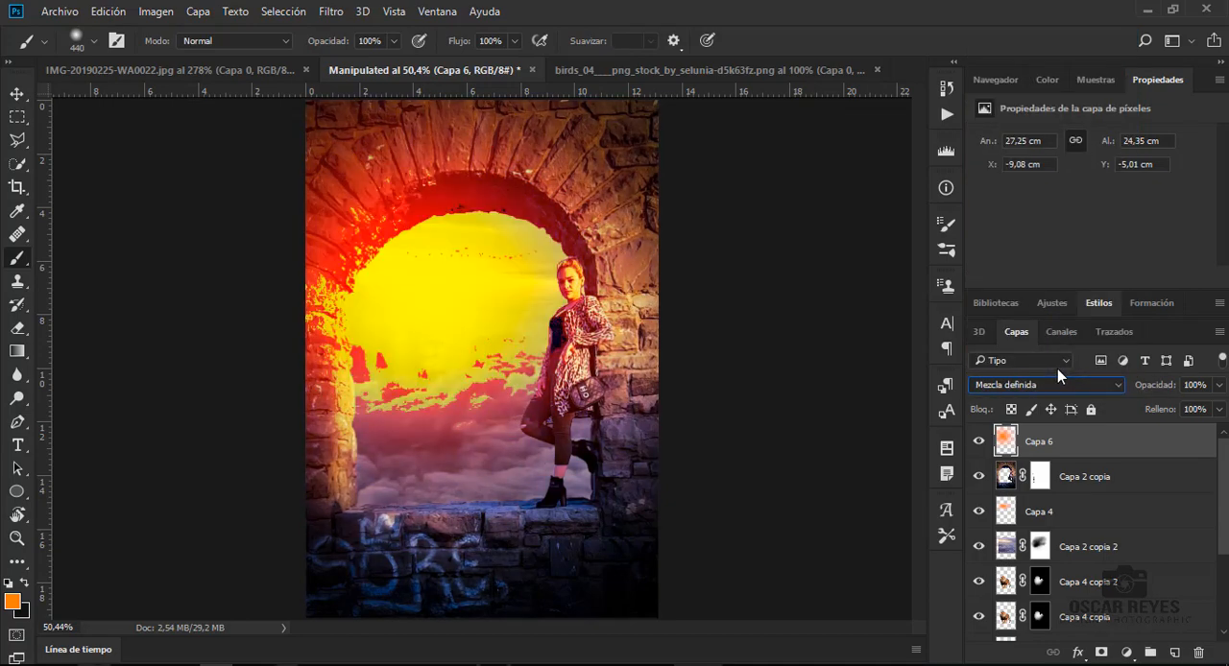
{"action": "key", "text": "Up"}
{"action": "key", "text": "Up"}
{"action": "key", "text": "Up"}
{"action": "key", "text": "Up"}
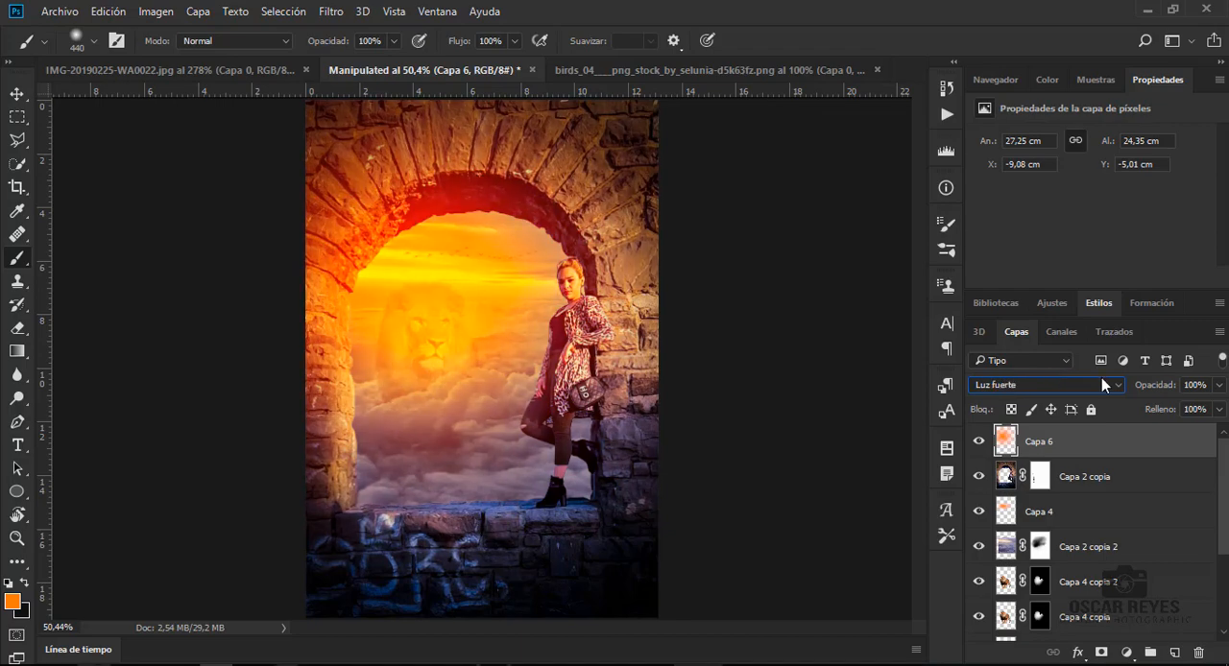
{"action": "left_click", "coordinate": [1218, 384]}
{"action": "left_click_drag", "start_coordinate": [1216, 407], "coordinate": [1175, 411]}
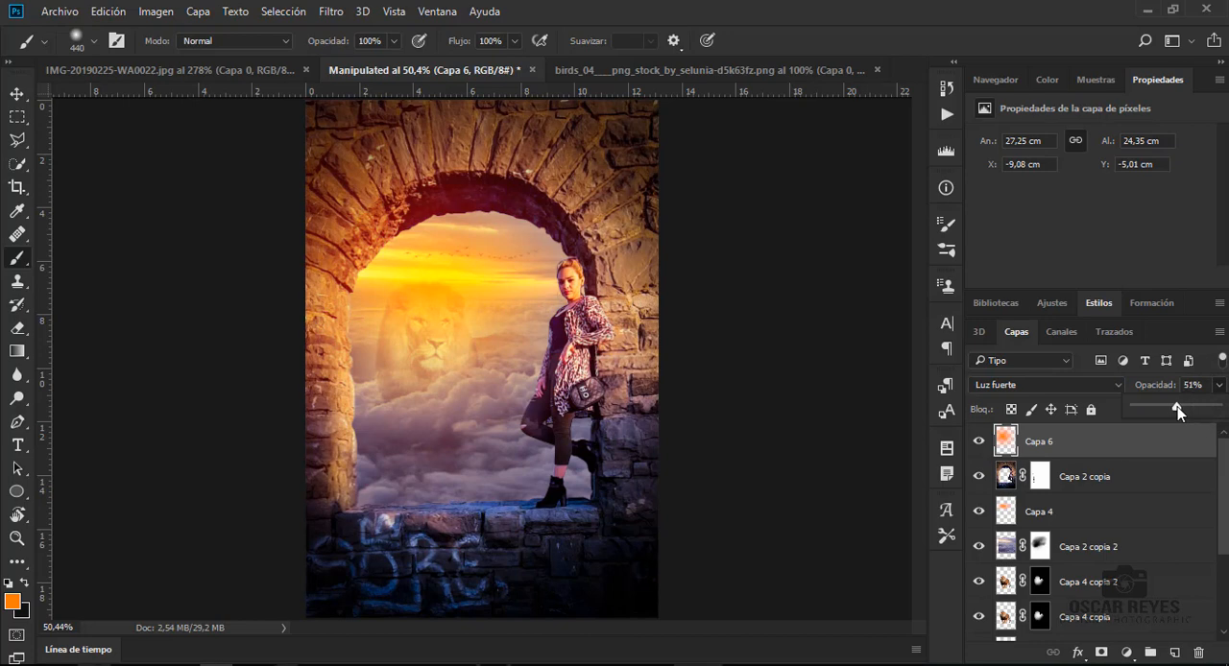
- Create a new layer above Capa 6 and change the foreground colour to a near-white tint
{"action": "left_click", "coordinate": [1171, 653]}
{"action": "left_click", "coordinate": [1172, 653]}
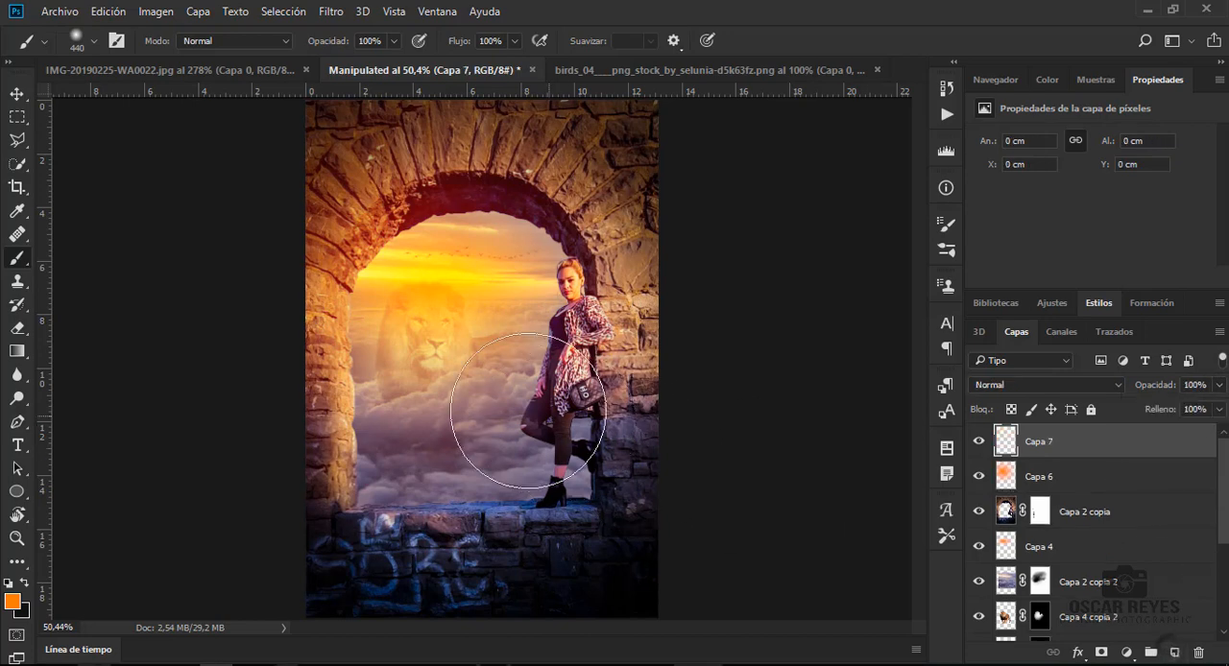
{"action": "left_click", "coordinate": [12, 600]}
{"action": "left_click", "coordinate": [678, 122]}
{"action": "left_click", "coordinate": [1056, 111]}
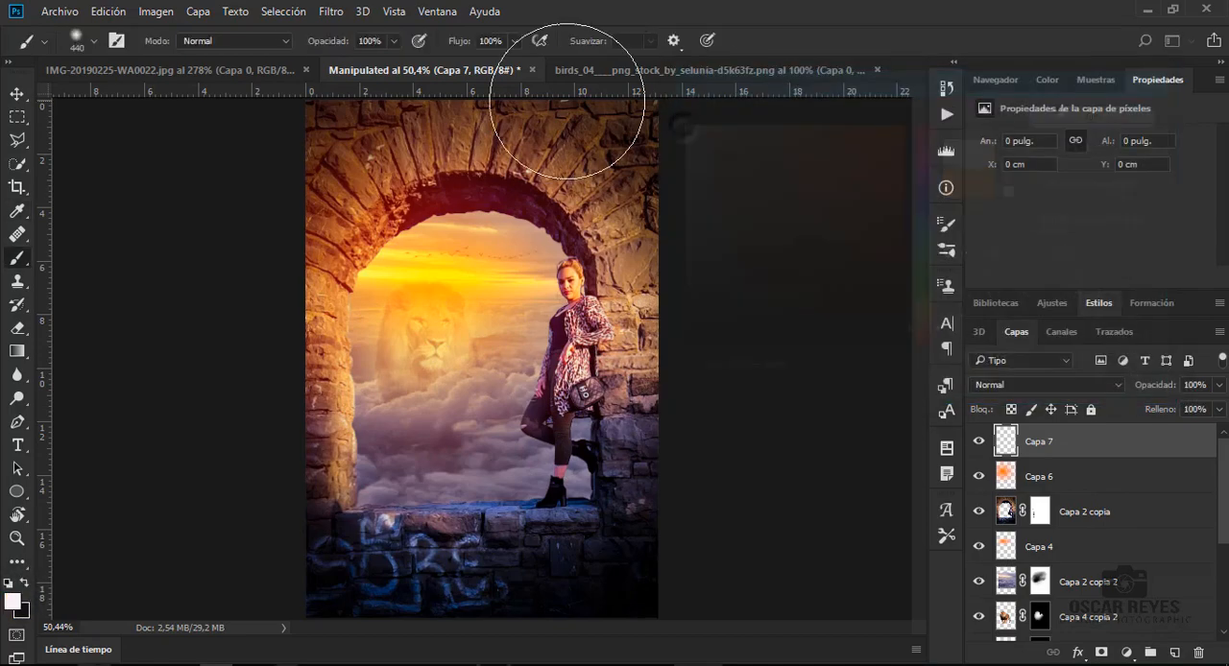
- Set the brush opacity to 29% and dab soft near-white light over the sky and the arch's upper-left inner edge
{"action": "left_click", "coordinate": [396, 41]}
{"action": "left_click_drag", "start_coordinate": [397, 64], "coordinate": [335, 64]}
{"action": "left_click", "coordinate": [414, 262]}
{"action": "left_click", "coordinate": [460, 269]}
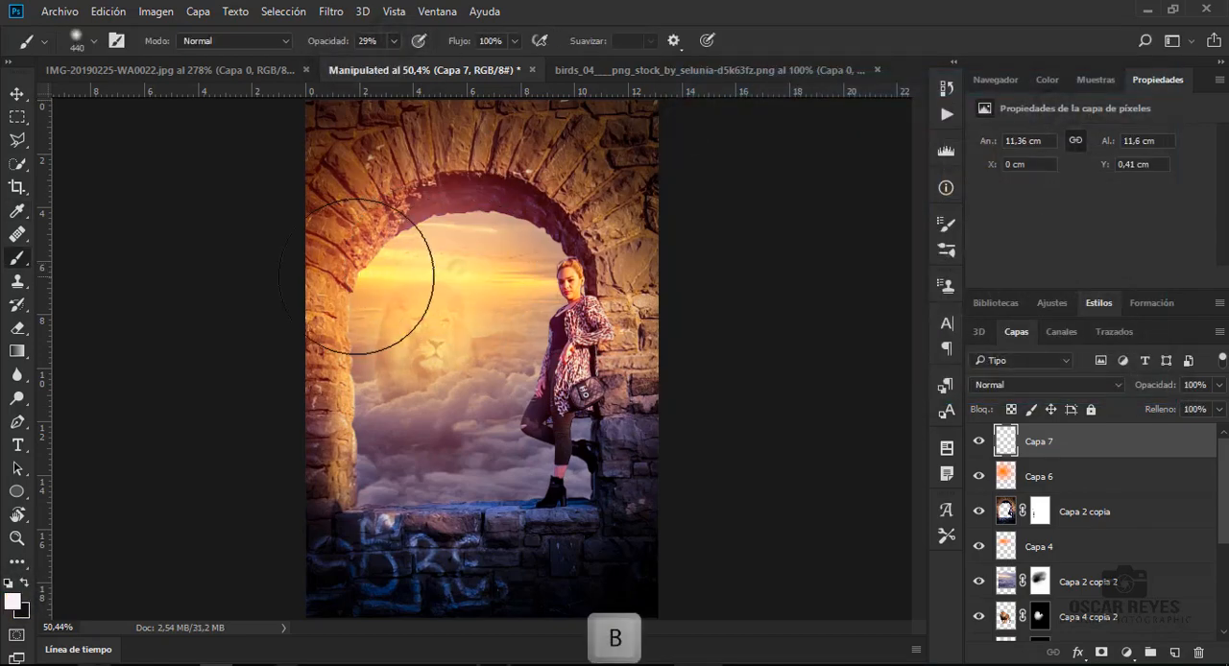
{"action": "left_click", "coordinate": [356, 277]}
{"action": "left_click", "coordinate": [428, 245]}
{"action": "left_click", "coordinate": [472, 255]}
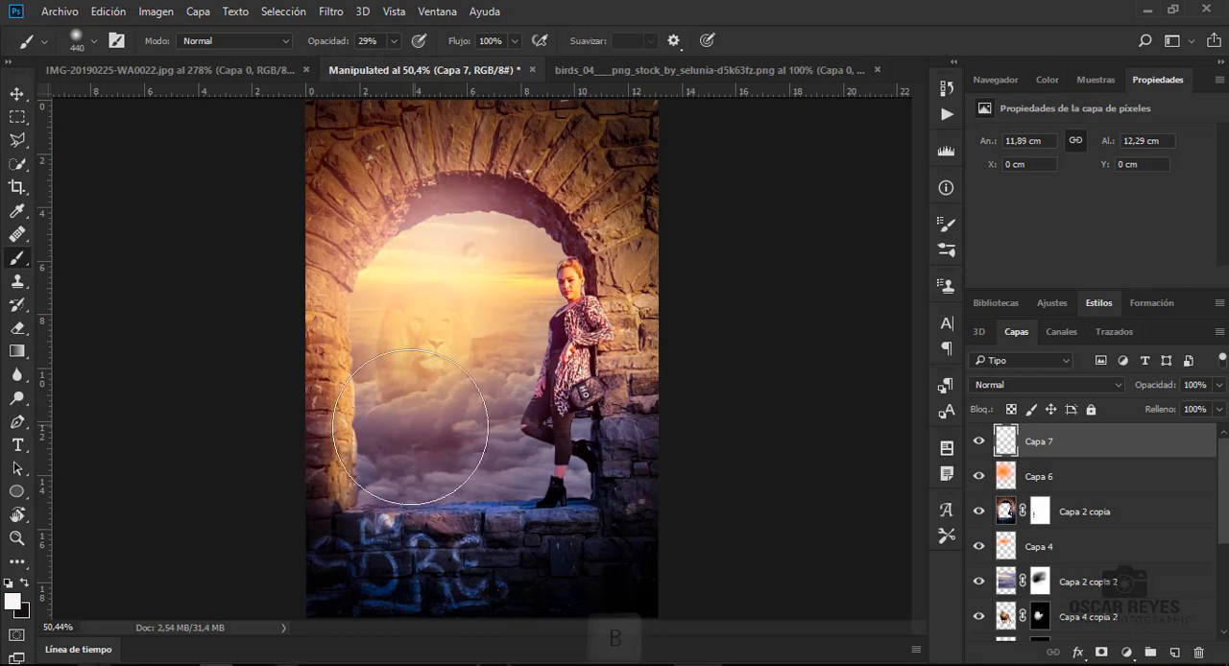
- Try near-white dabs over the lower clouds on Capa 7 and undo the latest strokes
{"action": "left_click", "coordinate": [410, 428]}
{"action": "left_click", "coordinate": [384, 384]}
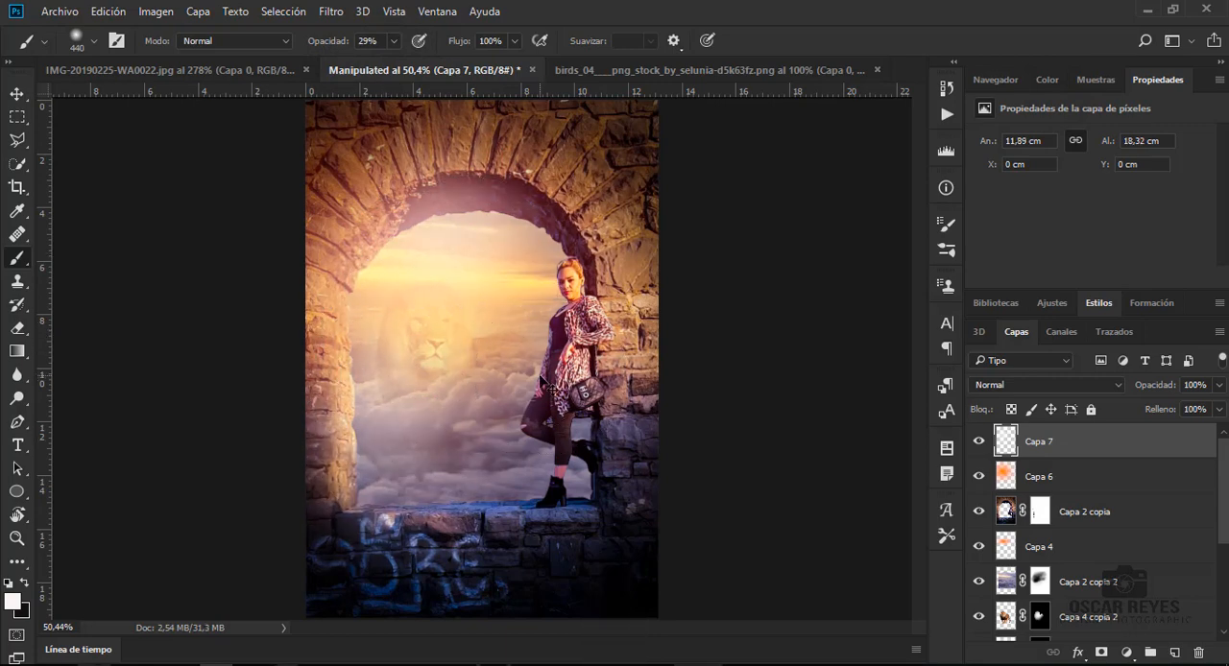
{"action": "key", "text": "ctrl+z"}
{"action": "key", "text": "ctrl+z"}
{"action": "key", "text": "ctrl+z"}
{"action": "key", "text": "ctrl+z"}
{"action": "key", "text": "ctrl+z"}
{"action": "key", "text": "ctrl+z"}
- Set the brush to 303 px and 16% opacity and dab soft light over the sky and the arch's upper inner edge
{"action": "right_click", "coordinate": [407, 277]}
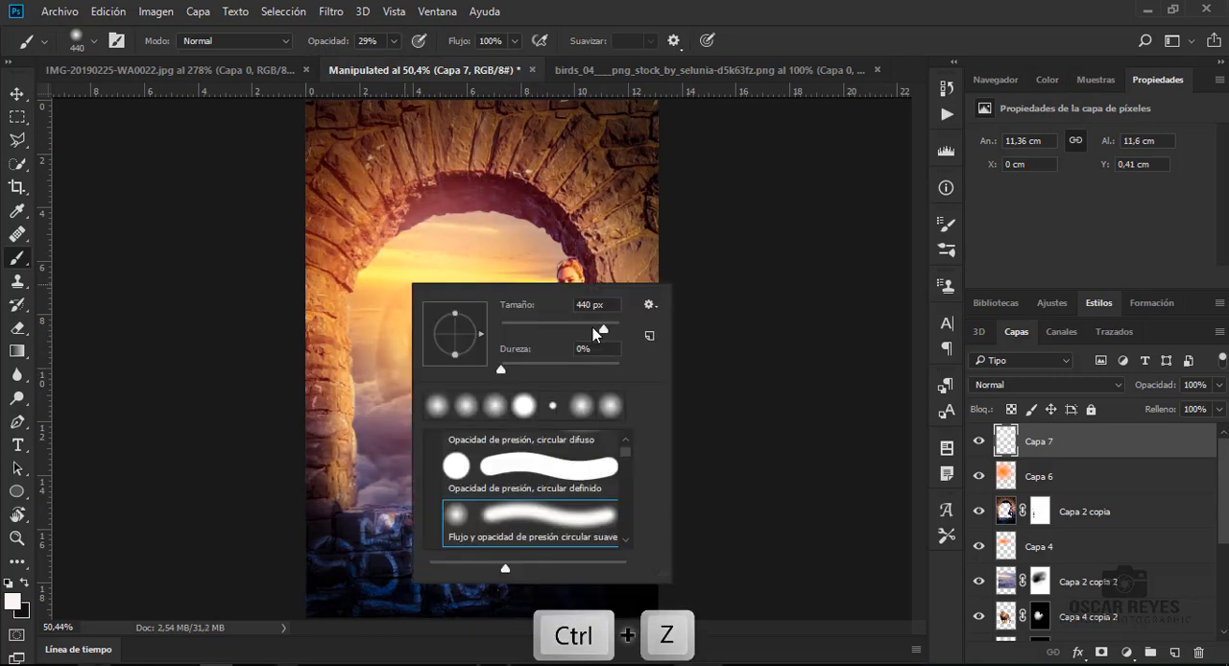
{"action": "left_click", "coordinate": [592, 327]}
{"action": "left_click", "coordinate": [429, 231]}
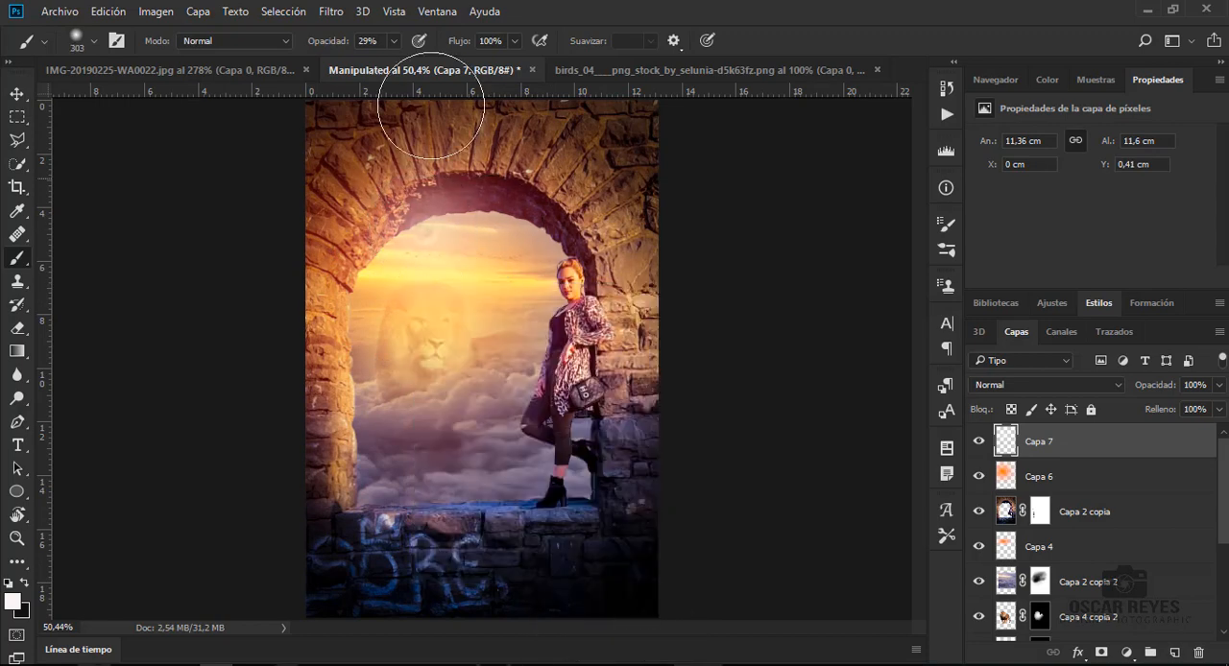
{"action": "left_click", "coordinate": [394, 42]}
{"action": "left_click", "coordinate": [380, 61]}
{"action": "left_click", "coordinate": [369, 258]}
{"action": "key", "text": "b"}
{"action": "left_click", "coordinate": [528, 221]}
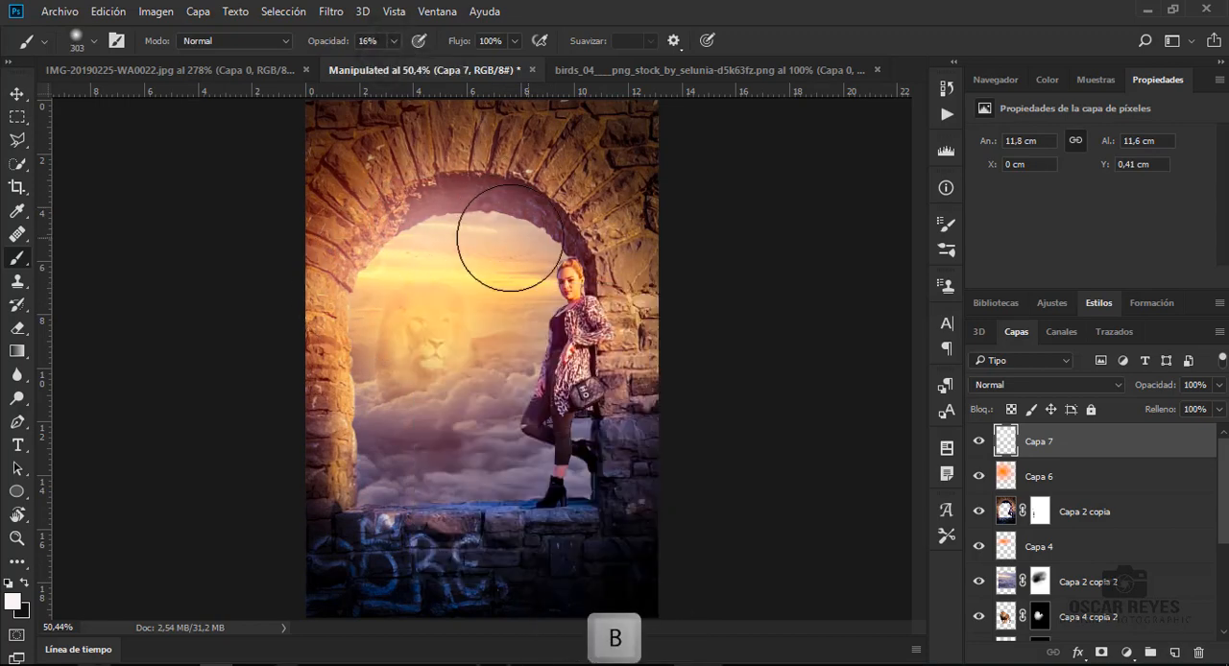
{"action": "left_click", "coordinate": [380, 238]}
{"action": "left_click", "coordinate": [363, 165]}
- Dab soft light over the lower clouds, beside the woman's legs and onto the lower-left corner of the ledge
{"action": "left_click", "coordinate": [367, 471]}
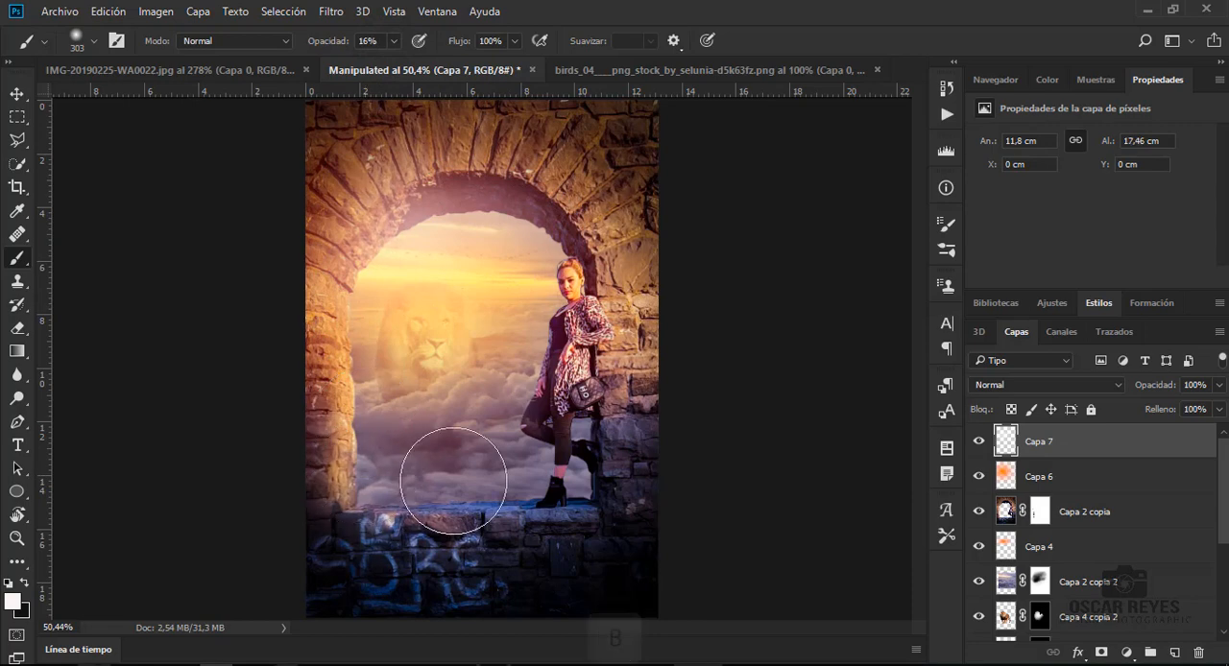
{"action": "left_click", "coordinate": [526, 463]}
{"action": "left_click", "coordinate": [523, 458]}
{"action": "left_click", "coordinate": [503, 387]}
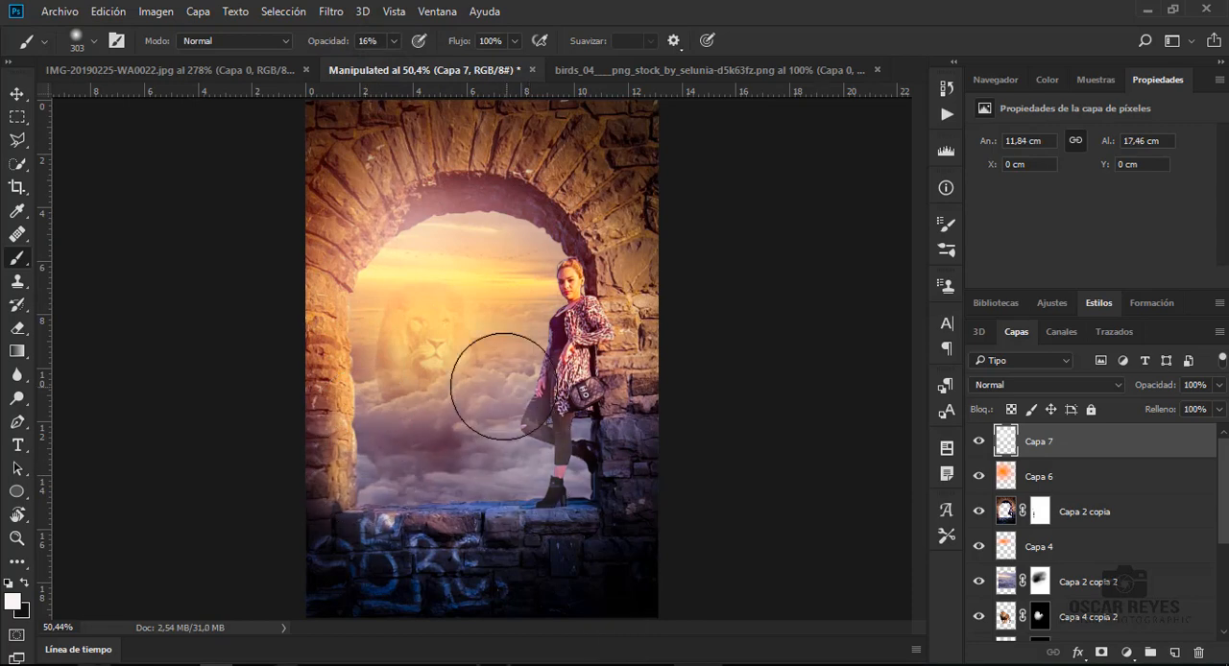
{"action": "left_click", "coordinate": [437, 451]}
{"action": "left_click", "coordinate": [351, 526]}
{"action": "left_click", "coordinate": [360, 511]}
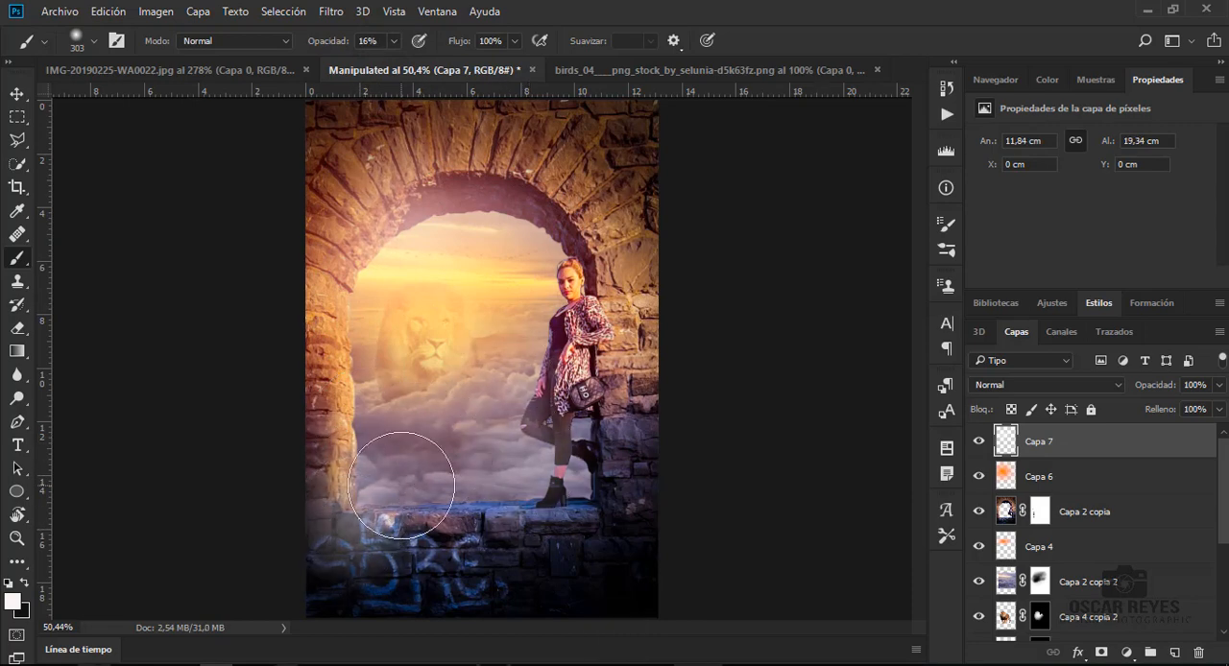
- Reduce the brush to 172 px and paint light along the arch's lower-left inner edge and over the clouds
{"action": "right_click", "coordinate": [401, 485]}
{"action": "left_click", "coordinate": [575, 409]}
{"action": "left_click_drag", "start_coordinate": [357, 497], "coordinate": [359, 436]}
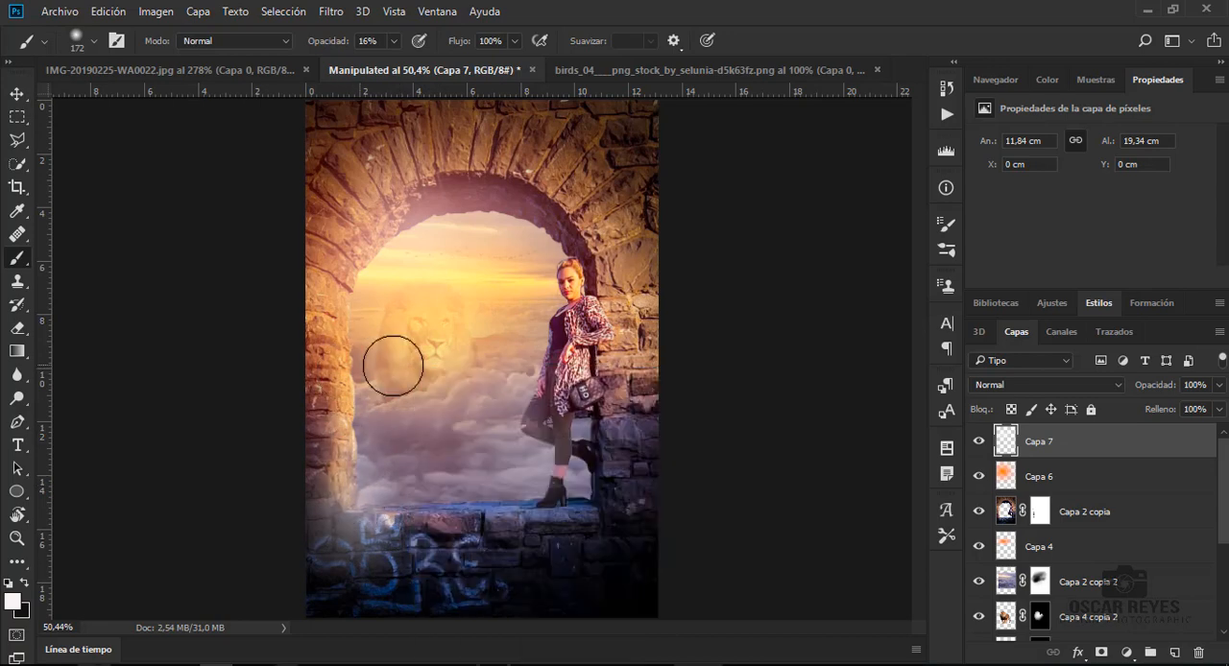
{"action": "mouse_move", "coordinate": [440, 405]}
{"action": "left_mouse_down"}
{"action": "mouse_move", "coordinate": [476, 417]}
{"action": "mouse_move", "coordinate": [519, 406]}
{"action": "mouse_move", "coordinate": [474, 436]}
{"action": "mouse_move", "coordinate": [404, 443]}
{"action": "left_mouse_up"}
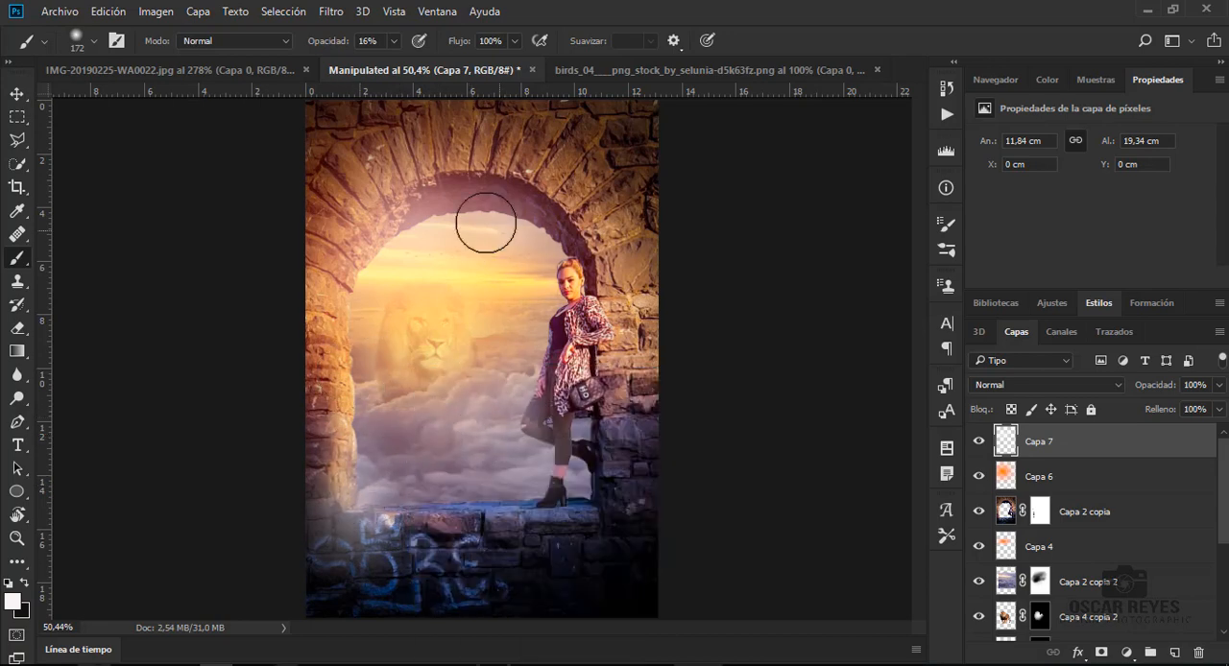
- Brush light along the arch's upper inner curve, lowering the brush opacity to 8% for the left inner edge
{"action": "left_click", "coordinate": [483, 181]}
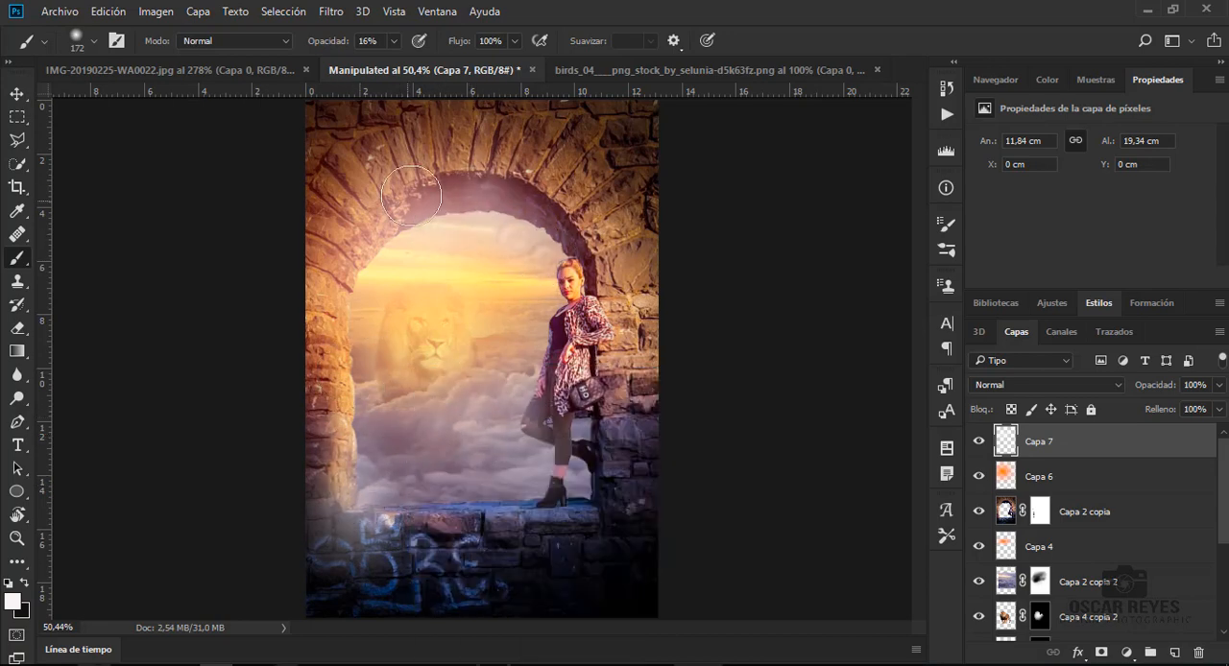
{"action": "left_click_drag", "start_coordinate": [504, 215], "coordinate": [523, 211]}
{"action": "left_click", "coordinate": [518, 217]}
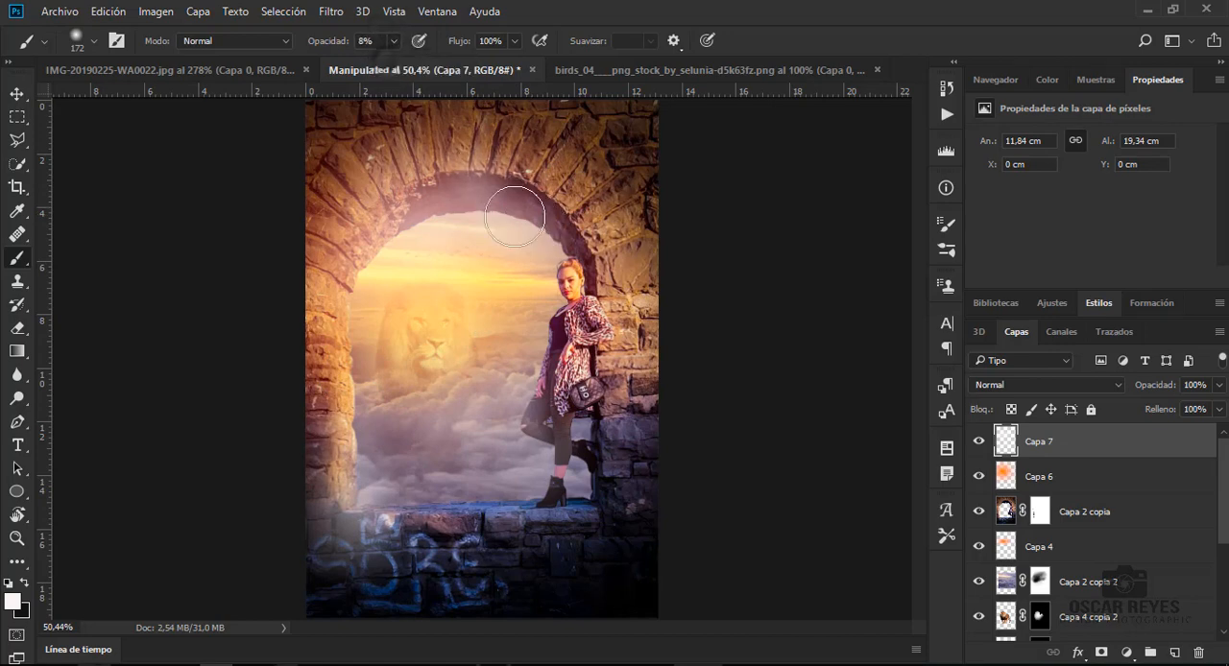
{"action": "mouse_move", "coordinate": [353, 363]}
{"action": "left_mouse_down"}
{"action": "mouse_move", "coordinate": [340, 376]}
{"action": "mouse_move", "coordinate": [388, 249]}
{"action": "mouse_move", "coordinate": [419, 223]}
{"action": "mouse_move", "coordinate": [546, 215]}
{"action": "mouse_move", "coordinate": [486, 213]}
{"action": "mouse_move", "coordinate": [551, 223]}
{"action": "mouse_move", "coordinate": [418, 224]}
{"action": "left_mouse_up"}
- Fine-tune the opacity of the orange glow layer Capa 6
{"action": "left_click", "coordinate": [1043, 471]}
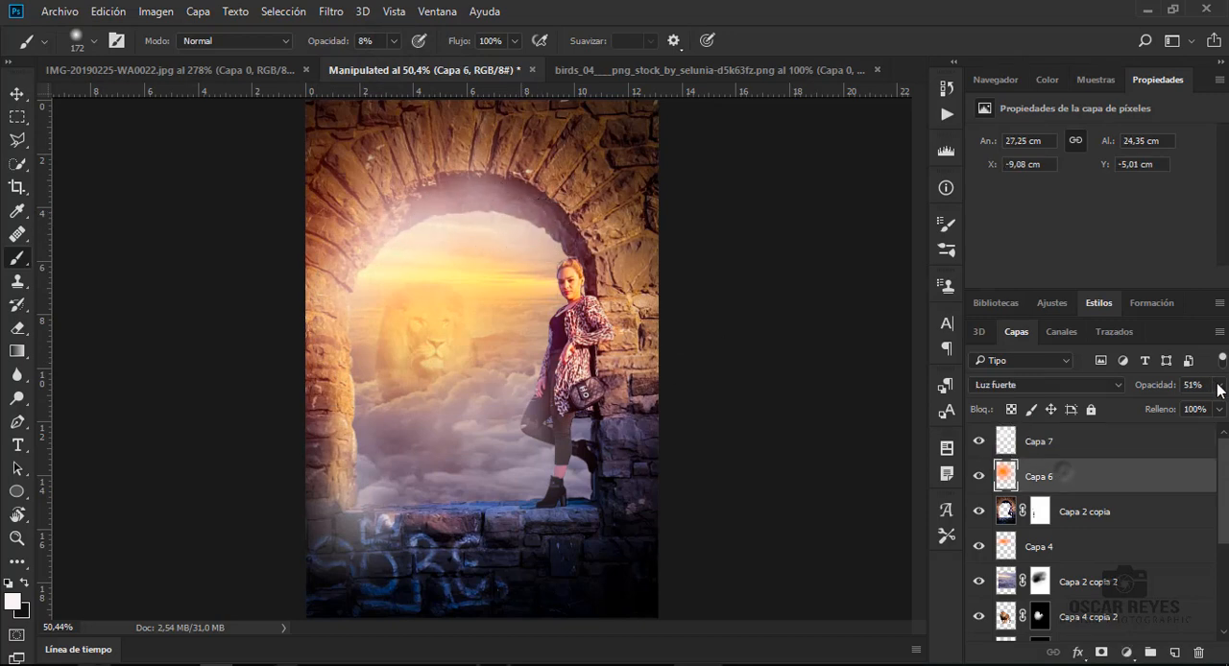
{"action": "left_click", "coordinate": [1218, 384]}
{"action": "left_click_drag", "start_coordinate": [1176, 408], "coordinate": [1172, 409]}
{"action": "left_click", "coordinate": [381, 189]}
- Brush faint 8% light on Capa 7 around the woman's boots and legs
{"action": "left_click", "coordinate": [1042, 443]}
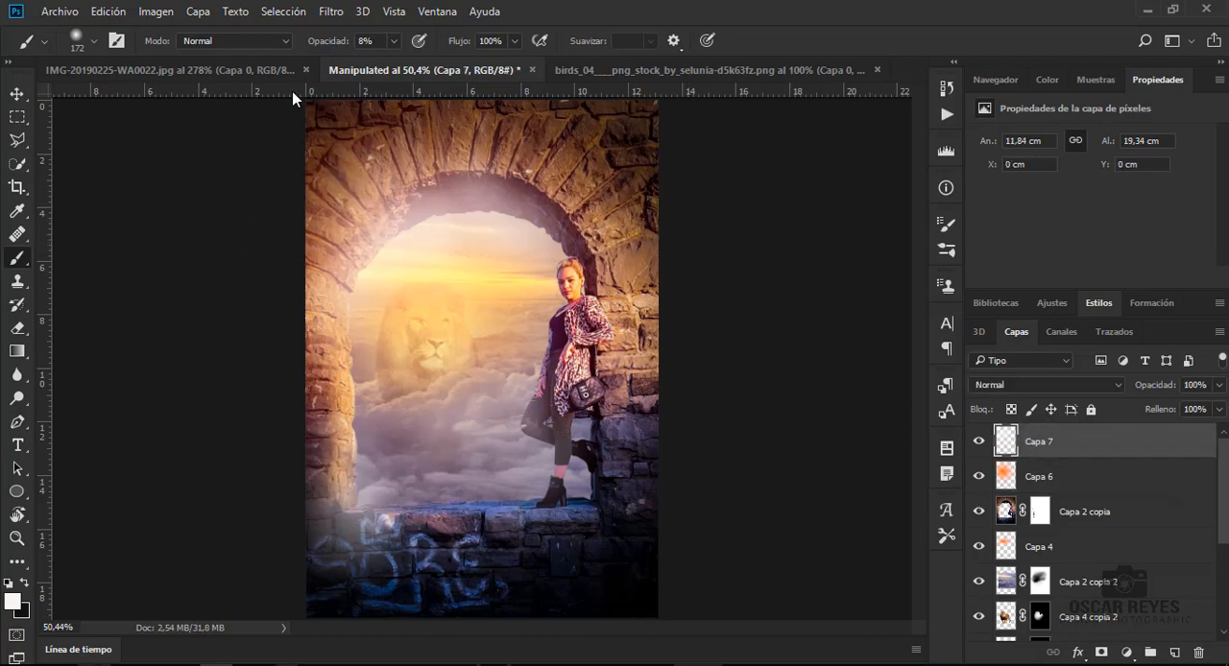
{"action": "mouse_move", "coordinate": [563, 493]}
{"action": "left_mouse_down"}
{"action": "mouse_move", "coordinate": [585, 493]}
{"action": "mouse_move", "coordinate": [585, 433]}
{"action": "mouse_move", "coordinate": [497, 428]}
{"action": "mouse_move", "coordinate": [515, 365]}
{"action": "mouse_move", "coordinate": [531, 358]}
{"action": "mouse_move", "coordinate": [517, 404]}
{"action": "mouse_move", "coordinate": [556, 493]}
{"action": "left_mouse_up"}
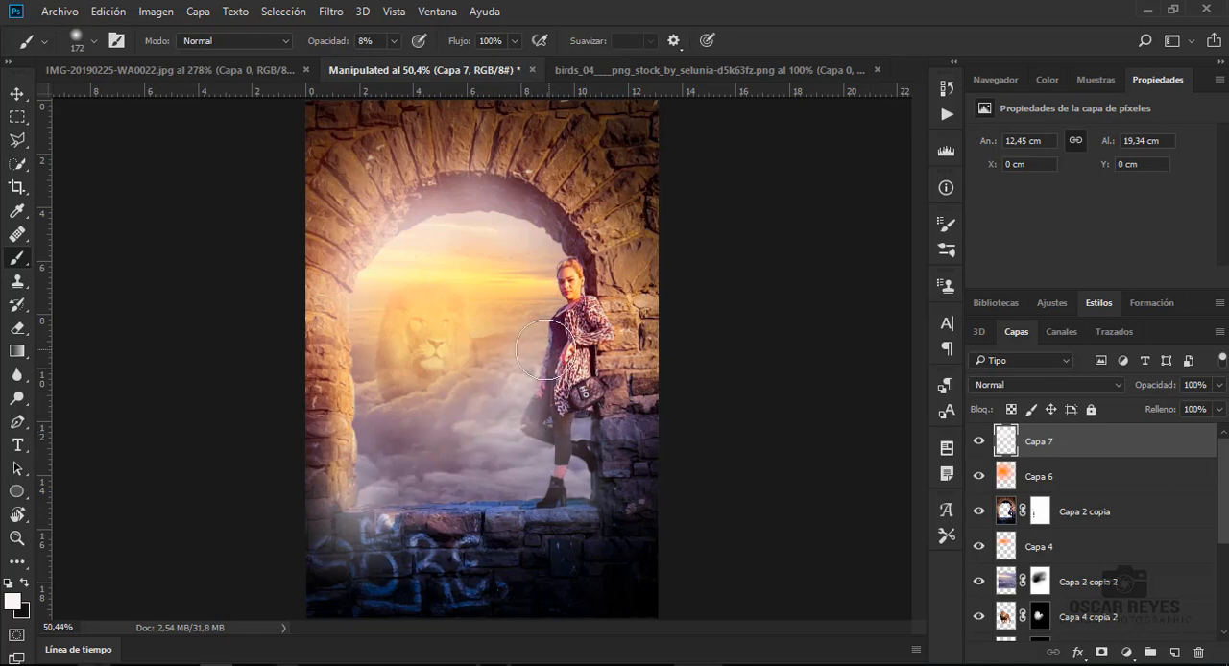
{"action": "left_click", "coordinate": [16, 93]}
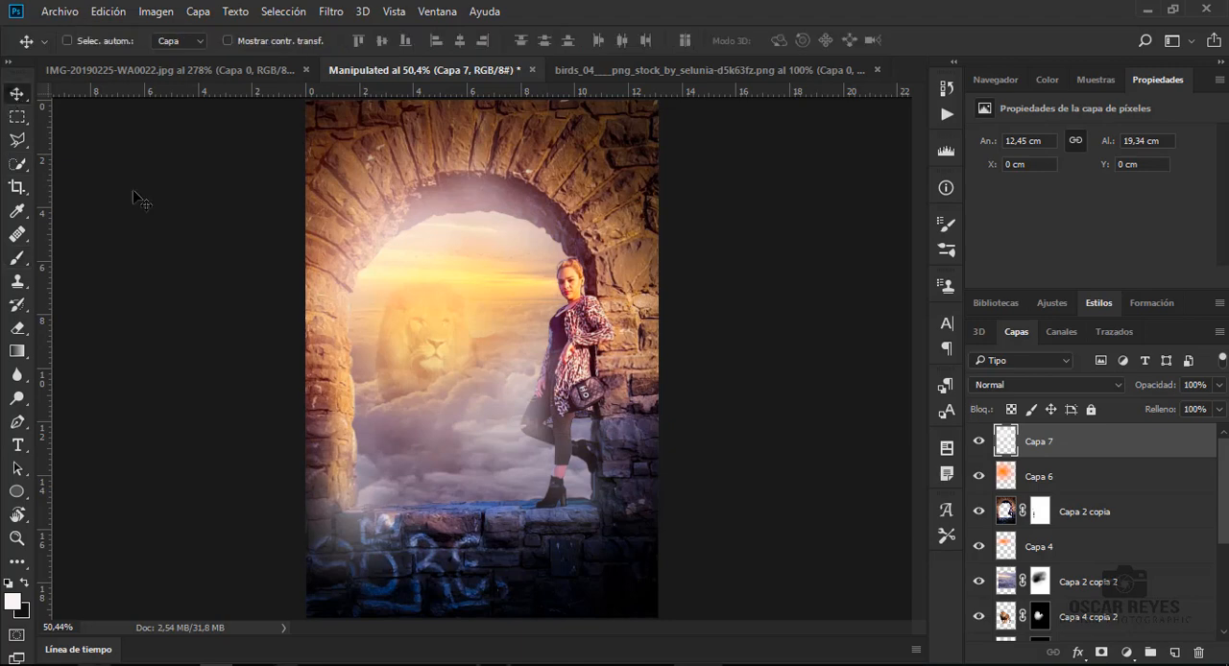
- Add a Levels adjustment layer above Capa 7 and raise the blue channel's output black level
{"action": "left_click", "coordinate": [1126, 652]}
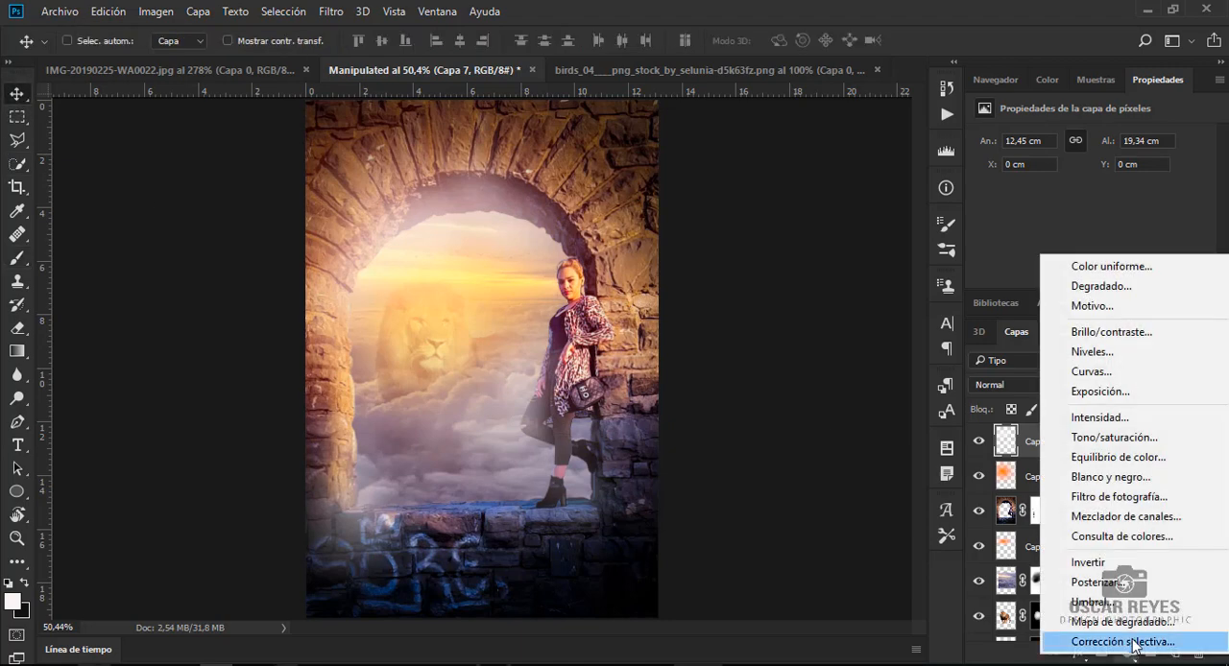
{"action": "left_click", "coordinate": [1151, 351]}
{"action": "left_click", "coordinate": [1036, 173]}
{"action": "left_click", "coordinate": [1028, 219]}
{"action": "scroll", "coordinate": [1058, 203], "scroll_direction": "down", "scroll_amount": 3}
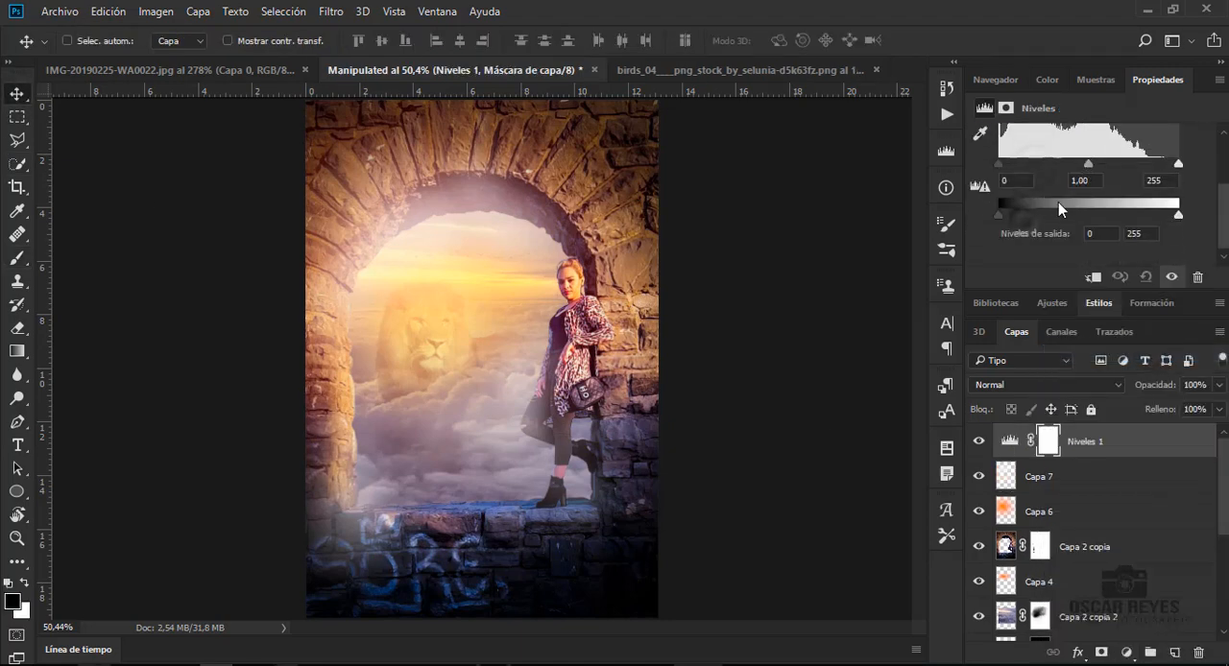
{"action": "left_click_drag", "start_coordinate": [1008, 169], "coordinate": [993, 169]}
{"action": "left_click_drag", "start_coordinate": [1010, 214], "coordinate": [1018, 220]}
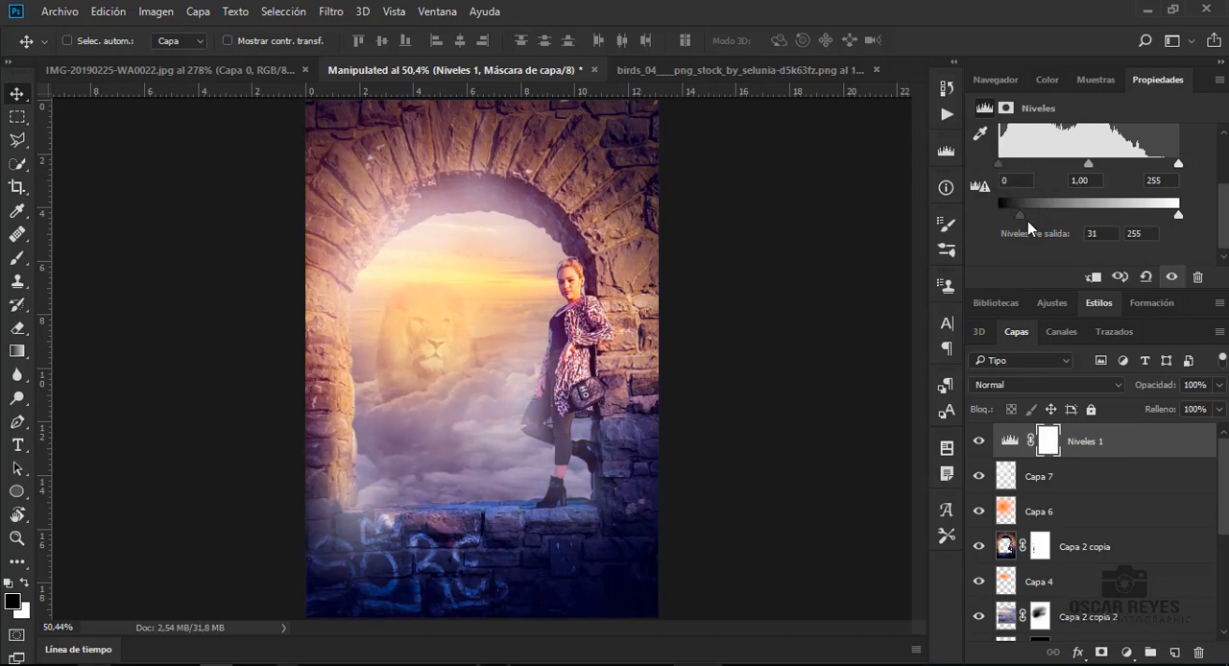
{"action": "scroll", "coordinate": [1028, 221], "scroll_direction": "up", "scroll_amount": 3}
- Add a Color Balance adjustment layer with midtones at red +38, green +44 and blue +35
{"action": "left_click", "coordinate": [1127, 653]}
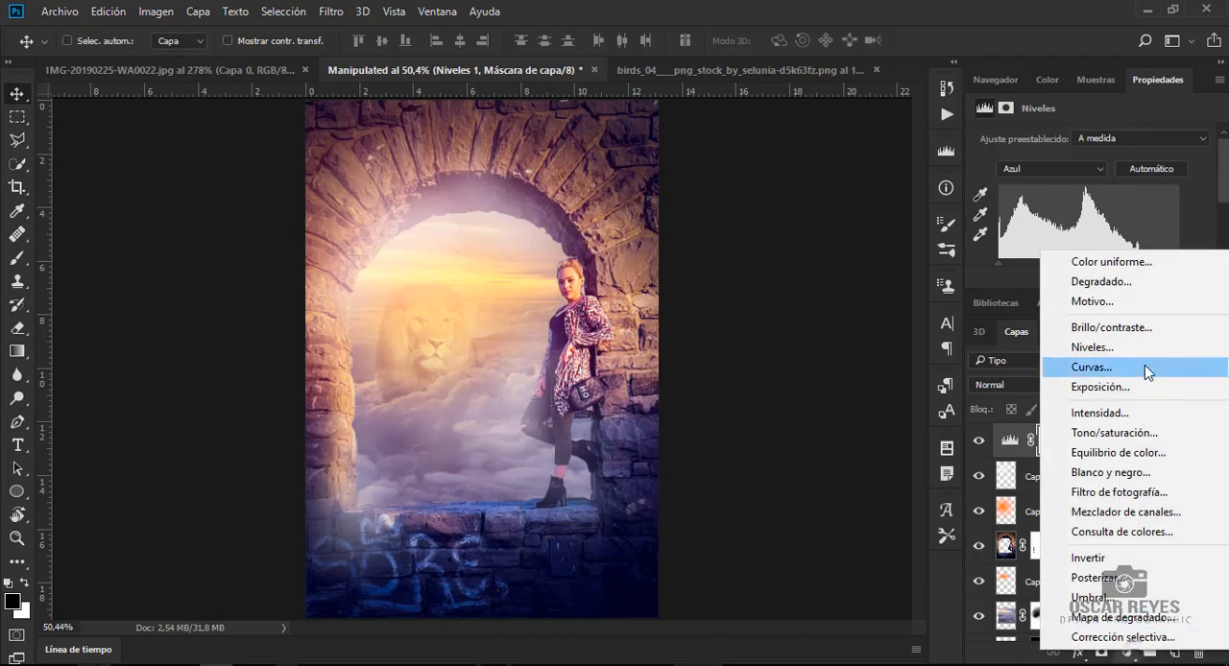
{"action": "left_click", "coordinate": [1132, 451]}
{"action": "left_click_drag", "start_coordinate": [1080, 187], "coordinate": [1093, 188]}
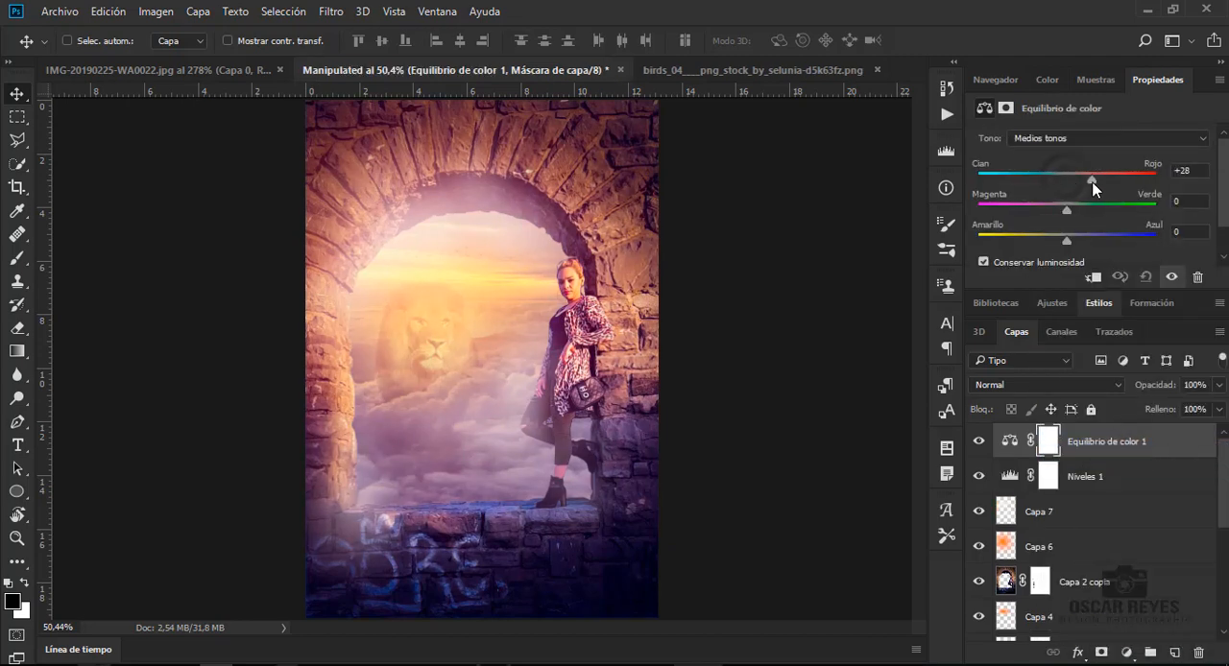
{"action": "left_click_drag", "start_coordinate": [1065, 243], "coordinate": [1094, 224]}
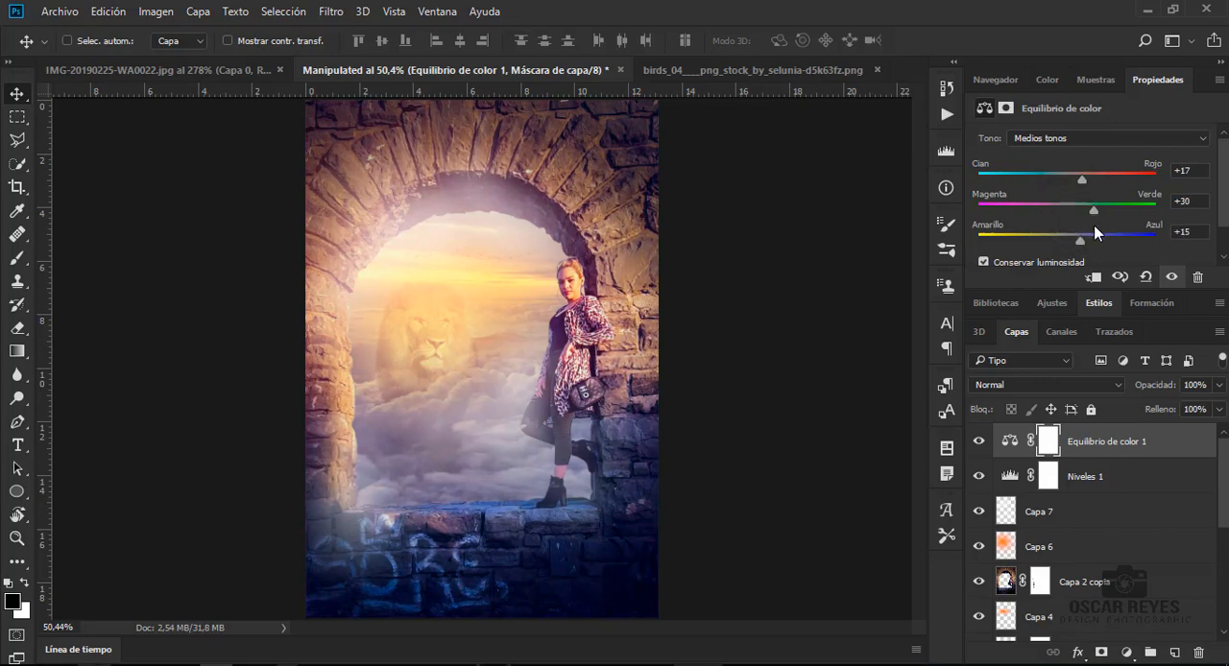
{"action": "mouse_move", "coordinate": [1094, 226]}
{"action": "left_mouse_down"}
{"action": "mouse_move", "coordinate": [1062, 233]}
{"action": "mouse_move", "coordinate": [1095, 230]}
{"action": "left_mouse_up"}
{"action": "left_click_drag", "start_coordinate": [1083, 180], "coordinate": [1107, 190]}
{"action": "left_click_drag", "start_coordinate": [1103, 209], "coordinate": [1109, 210]}
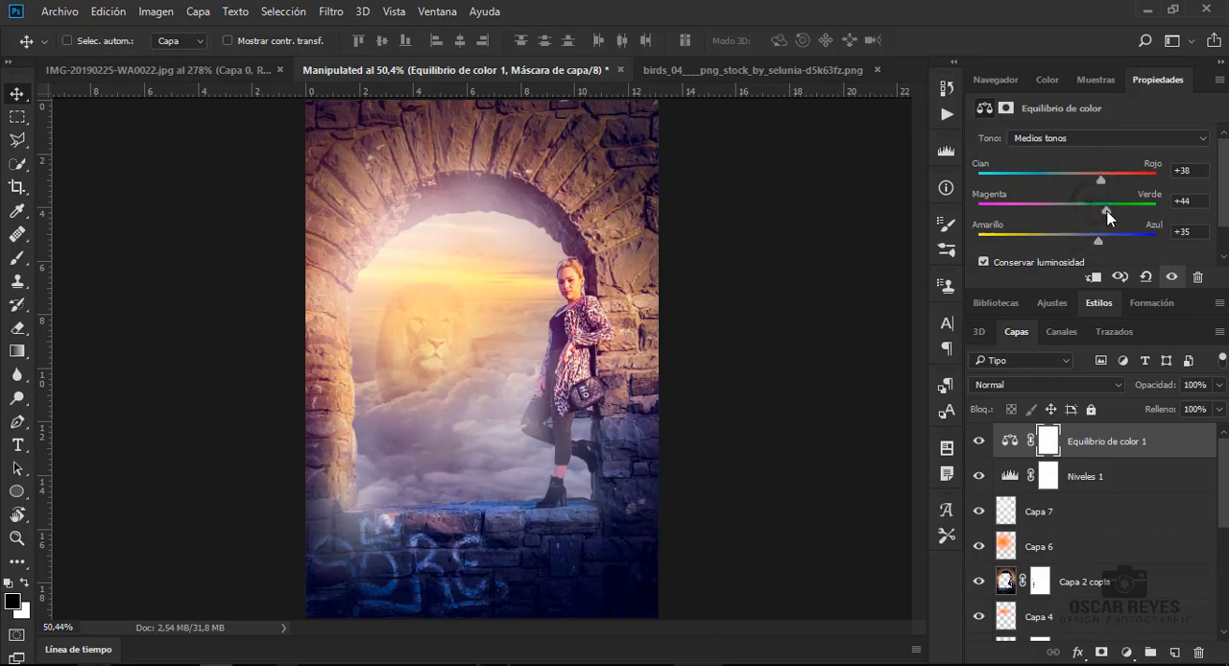
- Compare the image with and without the Color Balance and Levels adjustment layers
{"action": "left_click", "coordinate": [980, 442]}
{"action": "left_click", "coordinate": [980, 442]}
{"action": "left_click", "coordinate": [979, 442]}
{"action": "left_click", "coordinate": [979, 442]}
{"action": "left_click", "coordinate": [980, 477]}
{"action": "left_click", "coordinate": [980, 444]}
{"action": "left_click", "coordinate": [981, 443]}
{"action": "left_click", "coordinate": [980, 478]}
- Add a second Levels adjustment layer above the Color Balance and adjust the RGB channel's black and white ends
{"action": "left_click", "coordinate": [1126, 653]}
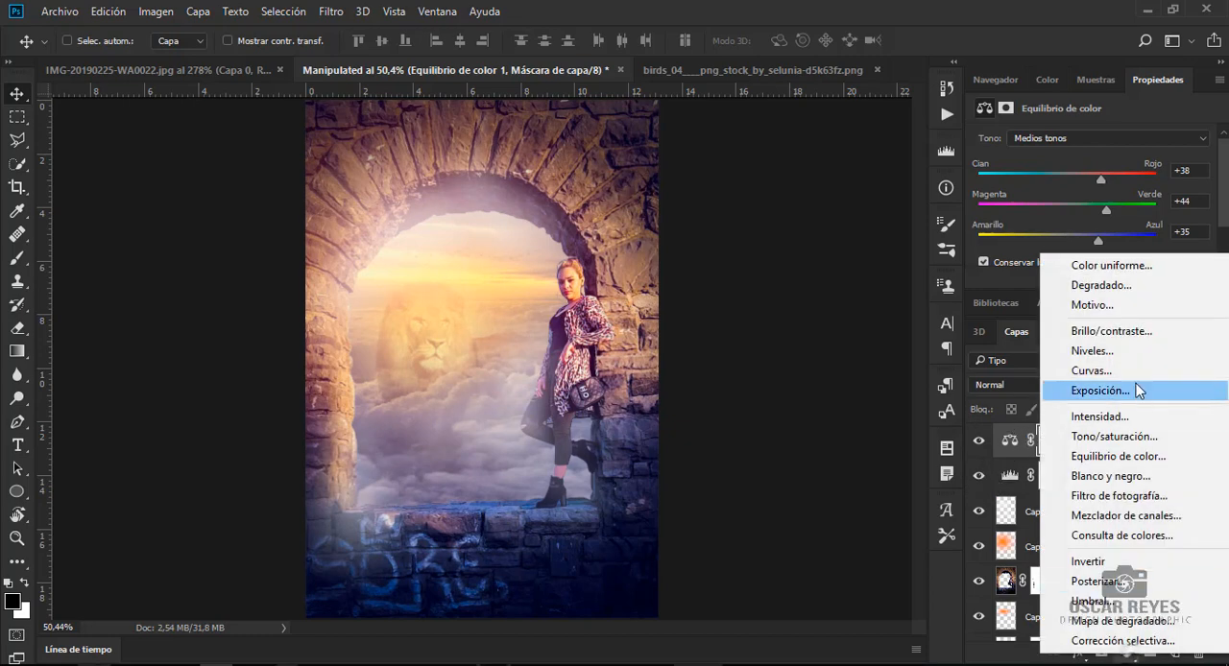
{"action": "left_click", "coordinate": [1092, 350]}
{"action": "scroll", "coordinate": [999, 242], "scroll_direction": "down", "scroll_amount": 3}
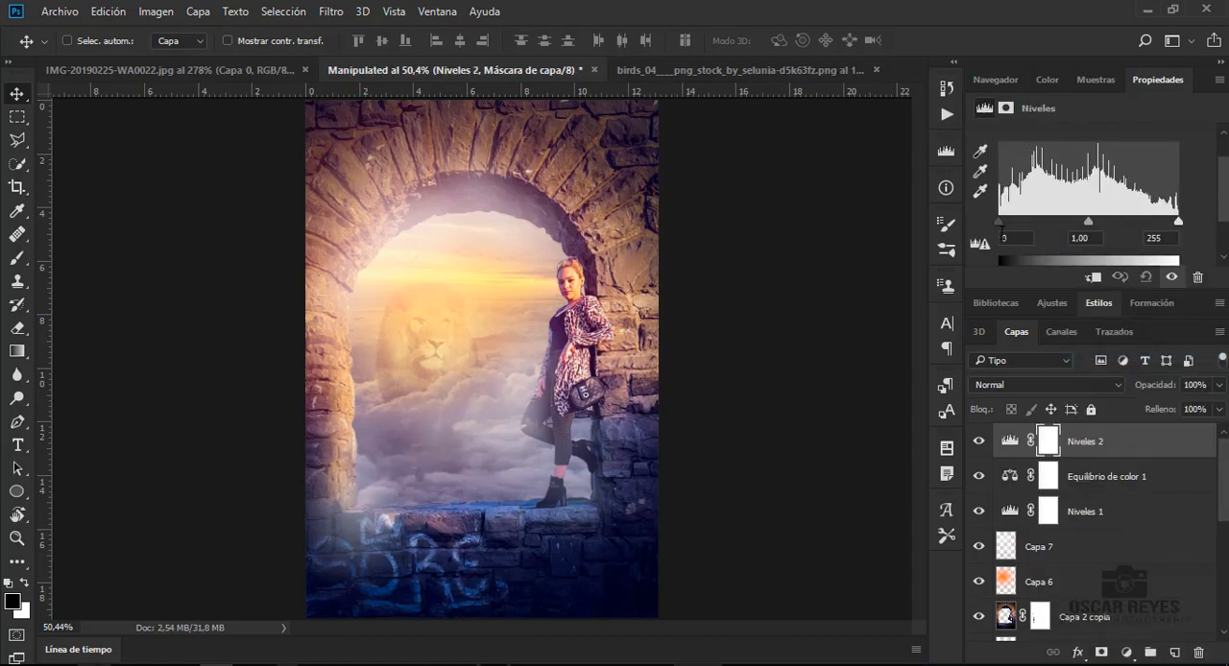
{"action": "left_click_drag", "start_coordinate": [999, 243], "coordinate": [990, 247]}
{"action": "mouse_move", "coordinate": [1180, 244]}
{"action": "left_mouse_down"}
{"action": "mouse_move", "coordinate": [1154, 248]}
{"action": "mouse_move", "coordinate": [1193, 257]}
{"action": "left_mouse_up"}
{"action": "scroll", "coordinate": [1094, 211], "scroll_direction": "up", "scroll_amount": 3}
- Raise the red channel's output black level to 18 in the Niveles 2 layer
{"action": "left_click", "coordinate": [1051, 169]}
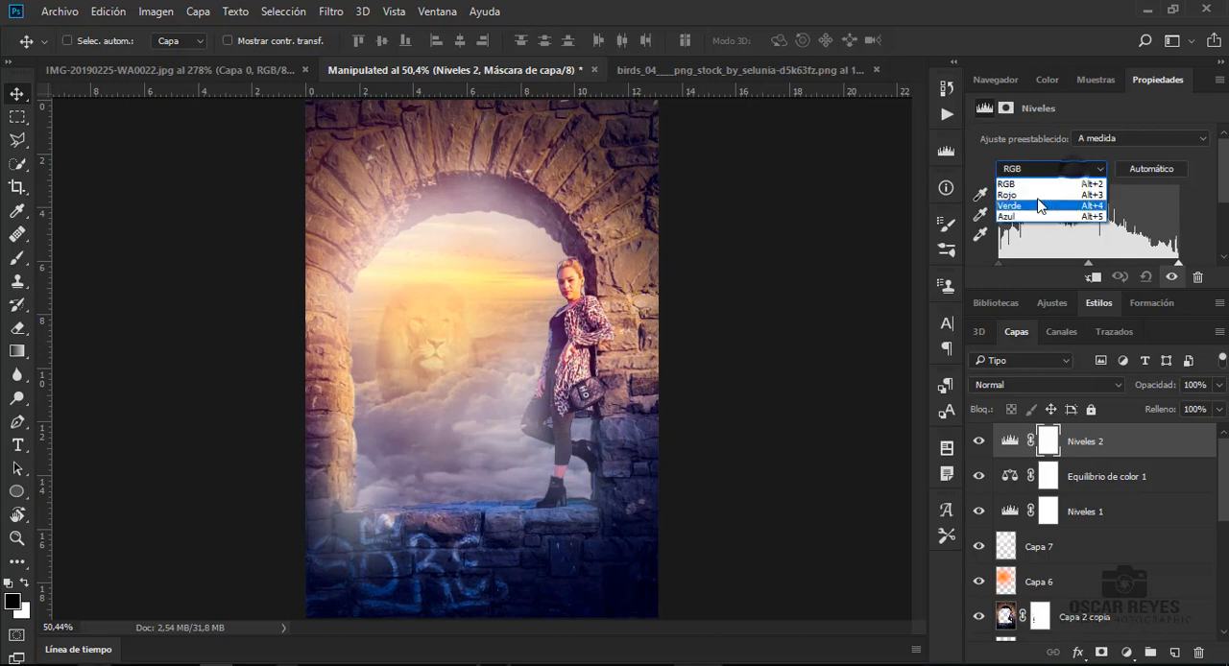
{"action": "left_click", "coordinate": [1020, 182]}
{"action": "scroll", "coordinate": [1011, 247], "scroll_direction": "down", "scroll_amount": 3}
{"action": "left_click_drag", "start_coordinate": [998, 228], "coordinate": [1011, 231]}
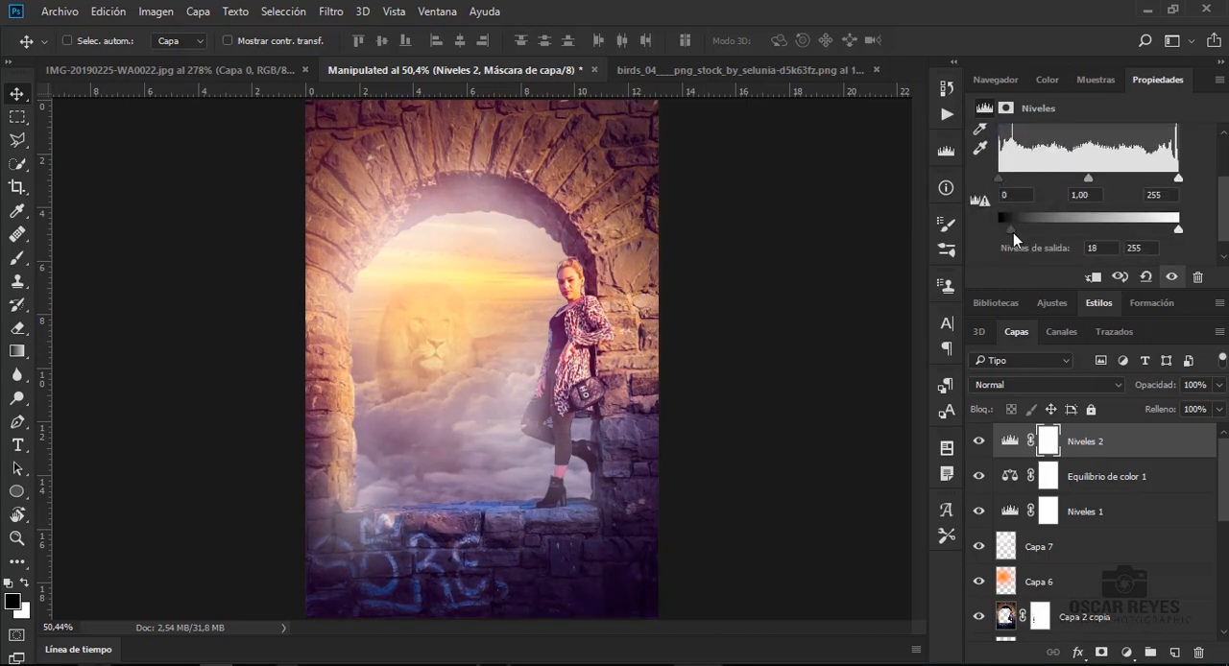
{"action": "left_click", "coordinate": [1142, 442]}
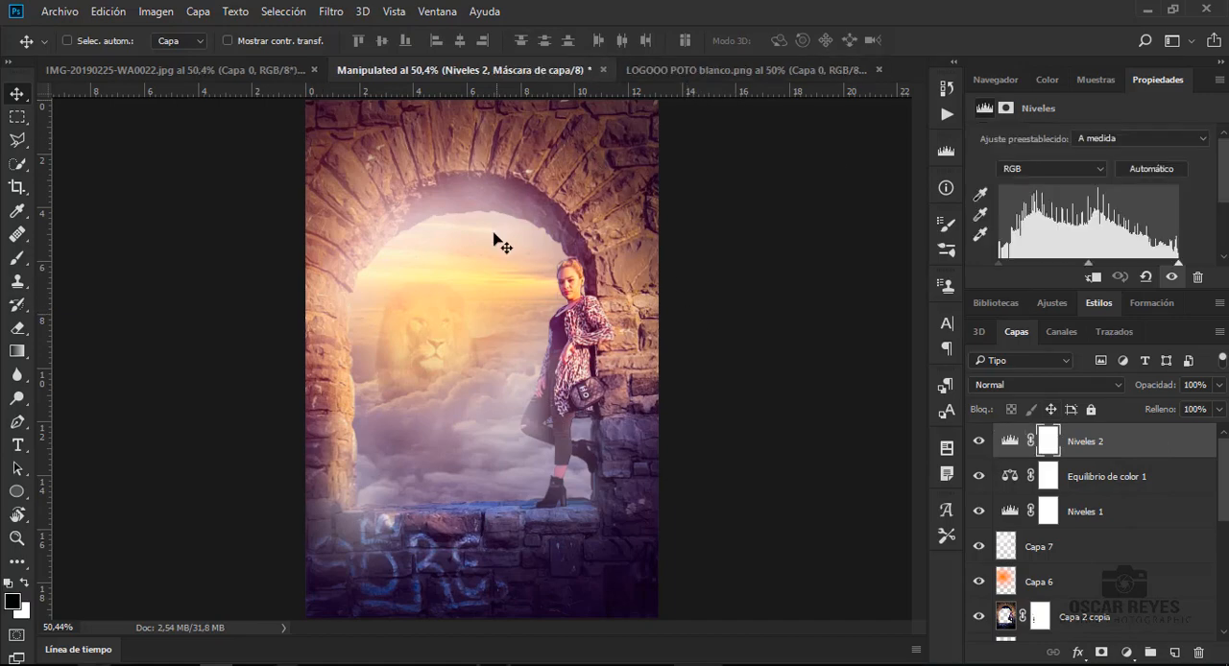
- Add a Color Lookup adjustment layer on top and load a Kodak 3DLUT file
{"action": "left_click", "coordinate": [1125, 653]}
{"action": "left_click", "coordinate": [1114, 547]}
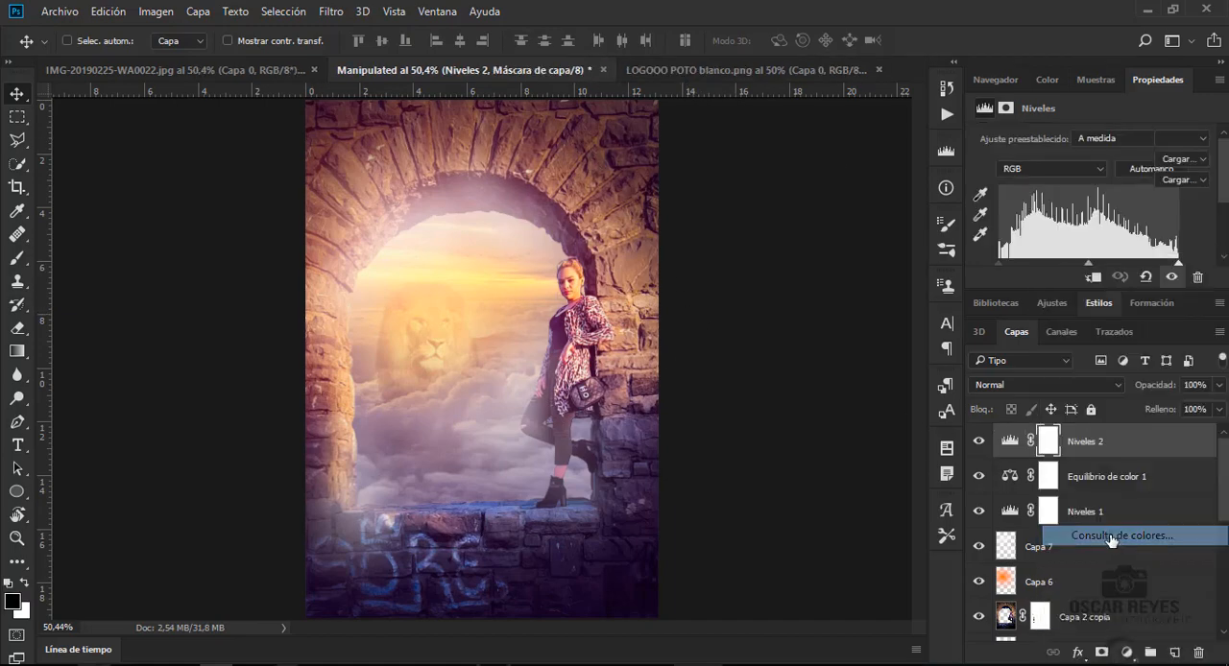
{"action": "left_click", "coordinate": [1181, 139]}
{"action": "left_click", "coordinate": [1094, 549]}
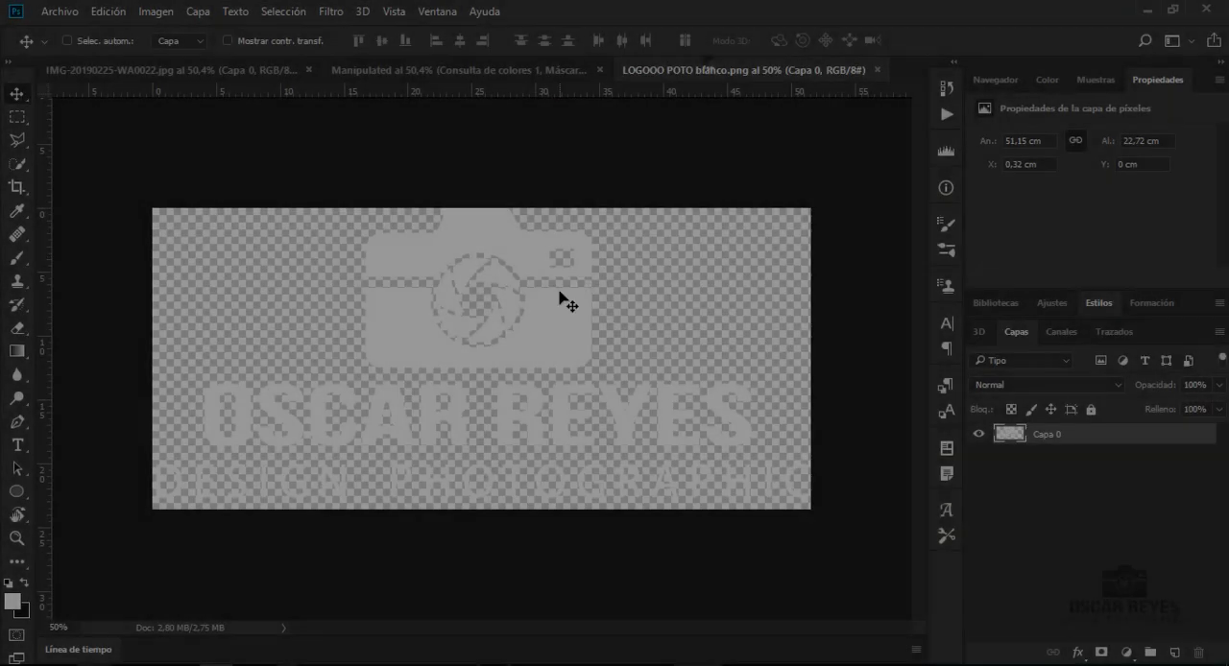
- Bring in the white logo from LOGOOO POTO blanco.png and scale it to 2.13 by 0.97 cm in the image's lower-right corner
{"action": "left_click_drag", "start_coordinate": [567, 303], "coordinate": [507, 459]}
{"action": "key", "text": "ctrl+t"}
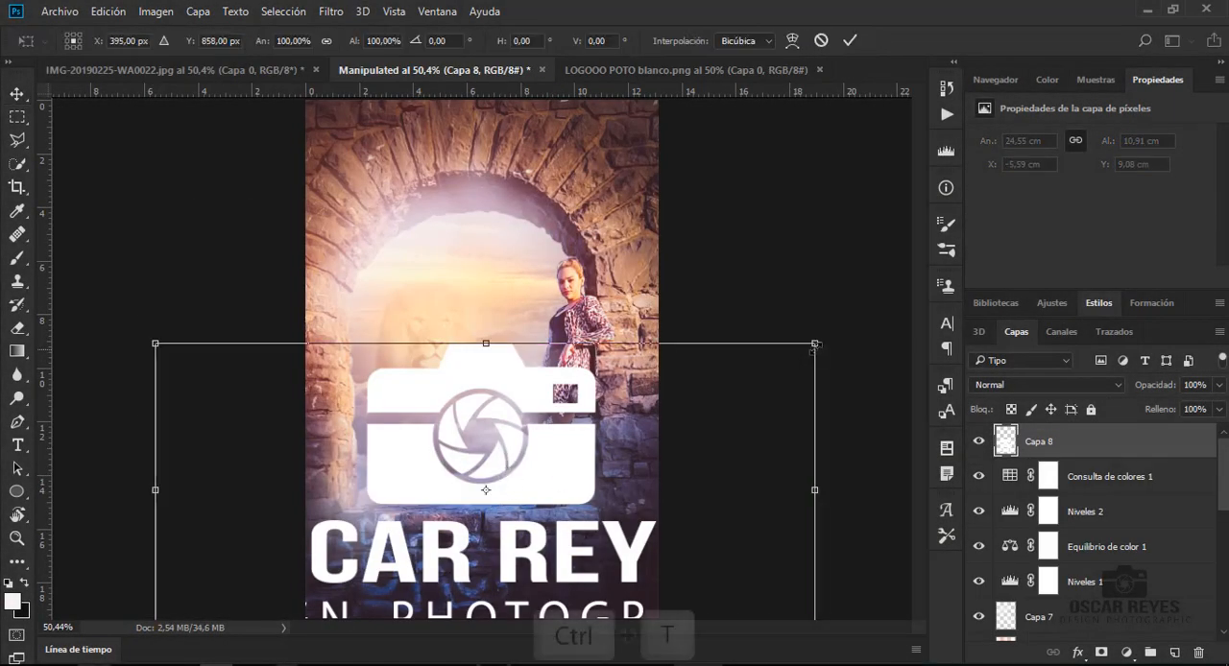
{"action": "left_click_drag", "start_coordinate": [817, 343], "coordinate": [620, 585]}
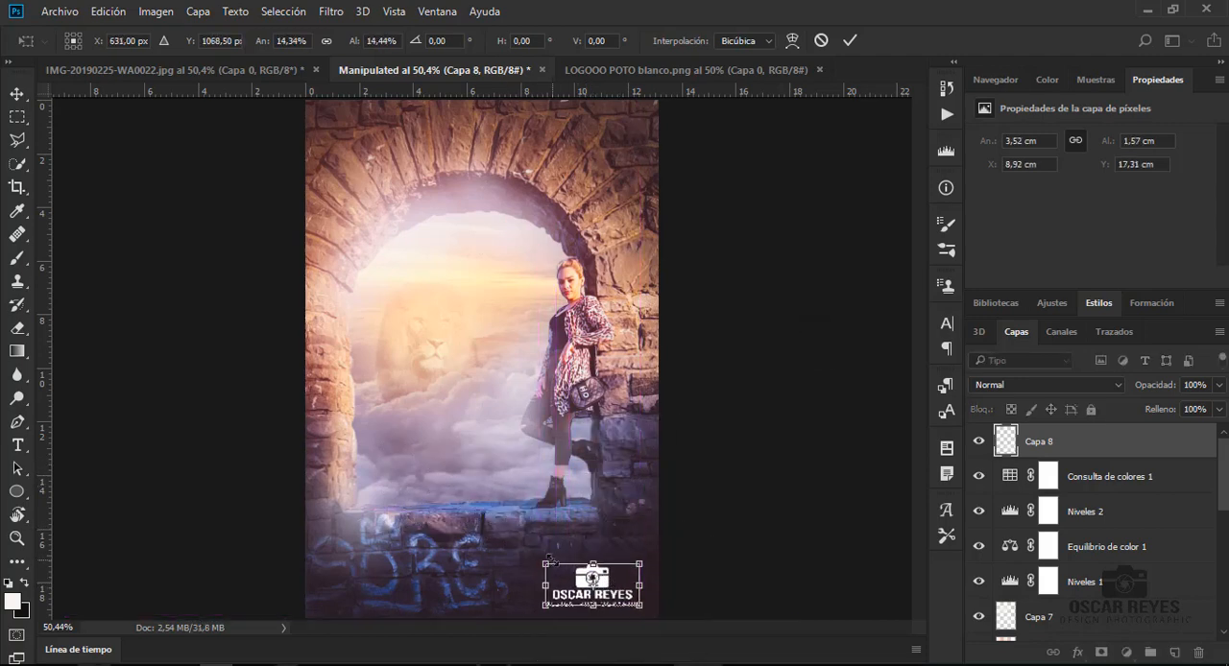
{"action": "left_click_drag", "start_coordinate": [549, 560], "coordinate": [618, 594]}
{"action": "key", "text": "Return"}
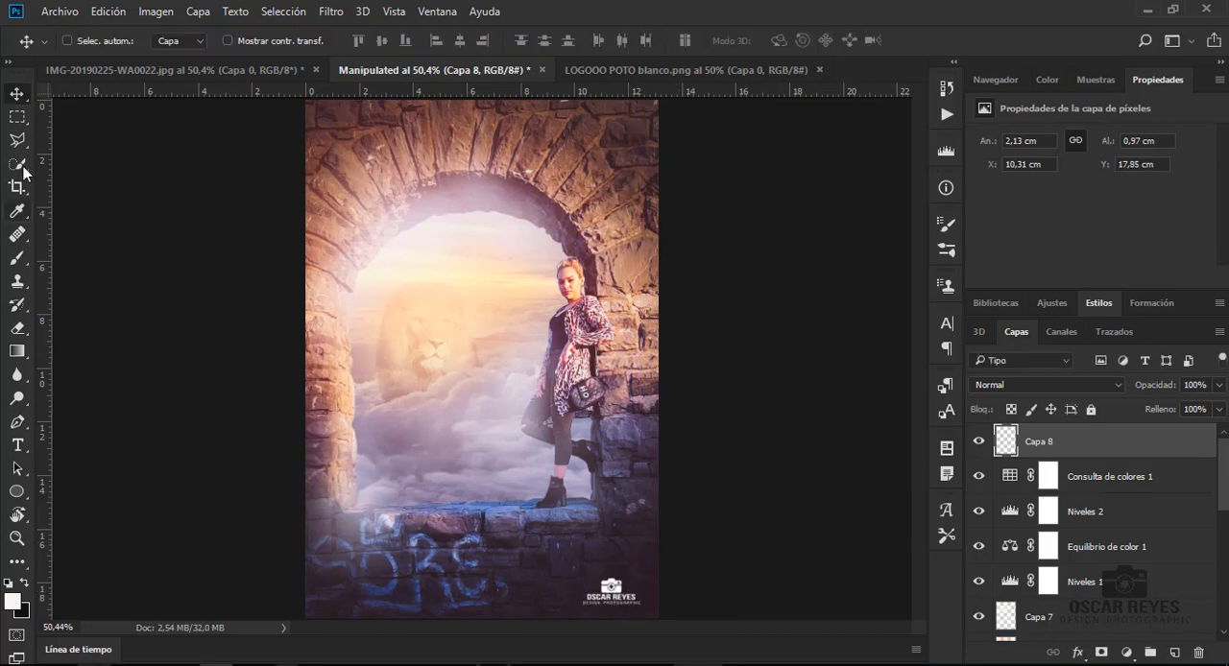
- Crop a narrow strip off the top and bottom of the image, keeping the full width
{"action": "left_click", "coordinate": [18, 188]}
{"action": "left_click_drag", "start_coordinate": [482, 101], "coordinate": [487, 115]}
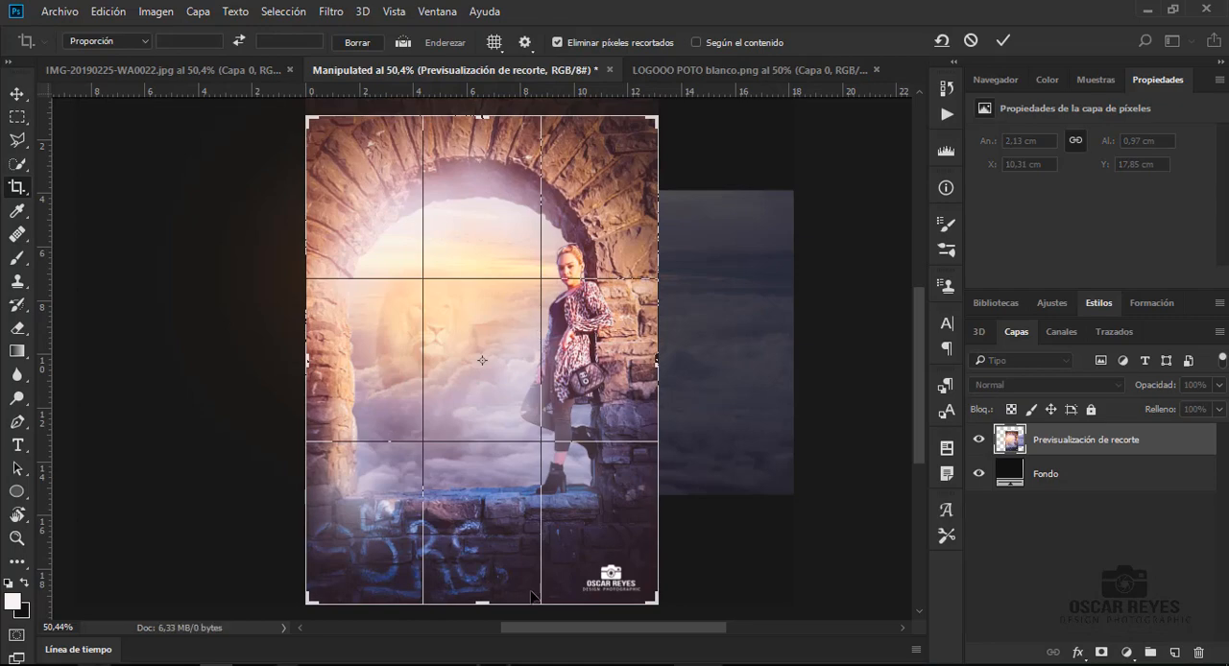
{"action": "left_click_drag", "start_coordinate": [482, 602], "coordinate": [482, 596]}
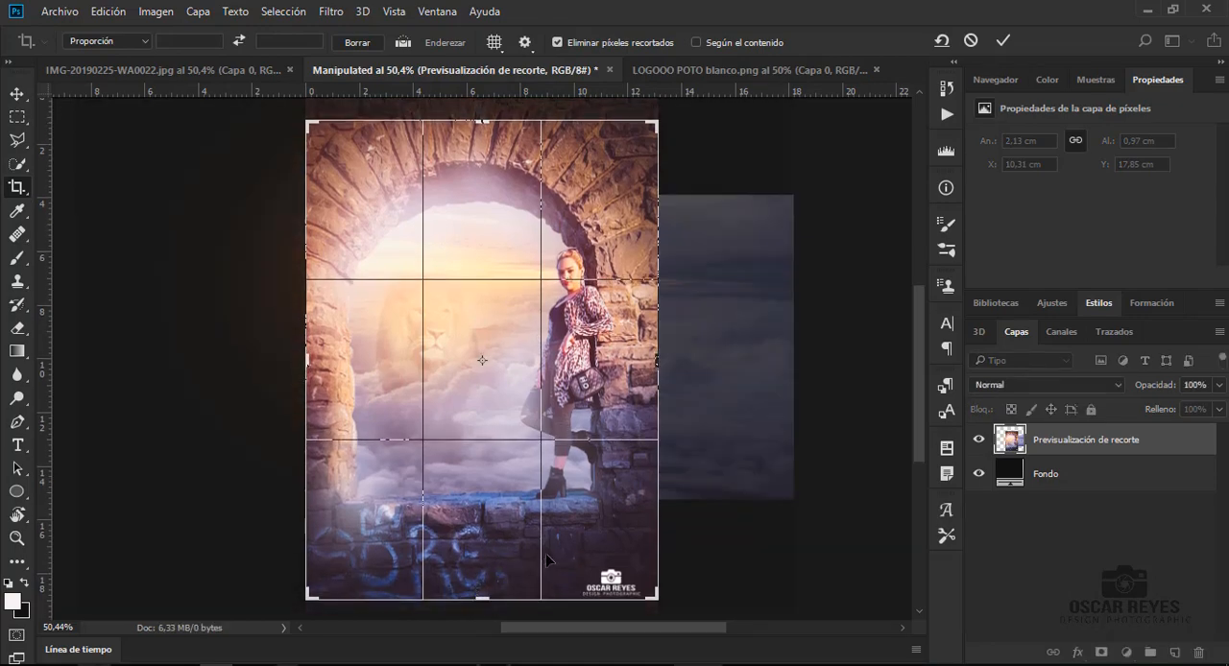
{"action": "key", "text": "Return"}
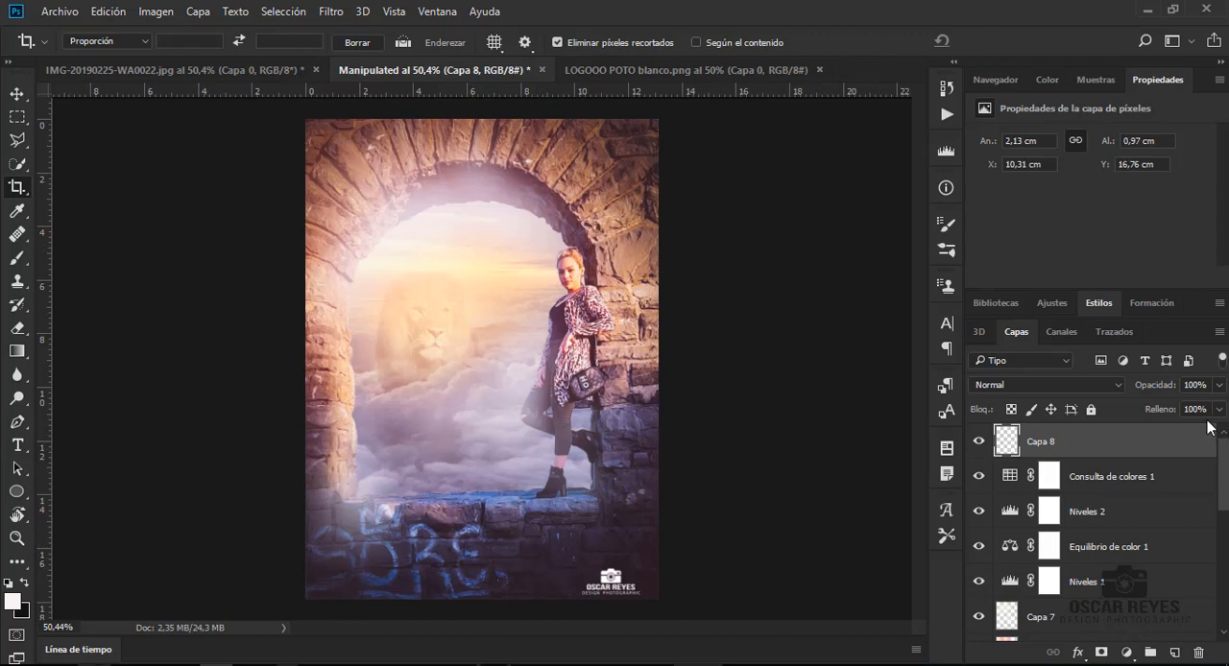
- Reposition the logo in the cropped image's lower-right corner at X 10.6 cm, Y 16.46 cm
{"action": "key", "text": "v"}
{"action": "left_click_drag", "start_coordinate": [617, 562], "coordinate": [618, 554]}
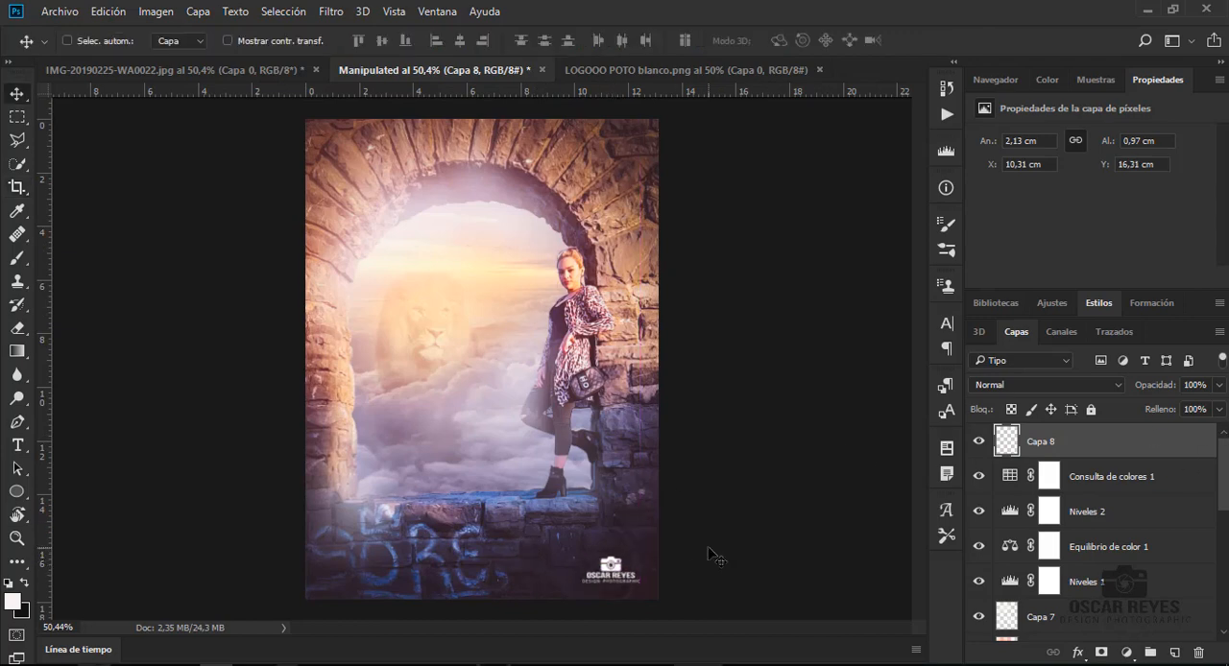
{"action": "key", "text": "Down"}
{"action": "key", "text": "Down"}
{"action": "key", "text": "Down"}
{"action": "key", "text": "Down"}
{"action": "key", "text": "Down"}
{"action": "key", "text": "Right"}
{"action": "key", "text": "Right"}
{"action": "key", "text": "Right"}
{"action": "key", "text": "Right"}
{"action": "key", "text": "Right"}
{"action": "key", "text": "Right"}
{"action": "key", "text": "Right"}
{"action": "key", "text": "Right"}
{"action": "key", "text": "Right"}
{"action": "key", "text": "Right"}
{"action": "key", "text": "Right"}
{"action": "key", "text": "Right"}
{"action": "key", "text": "Right"}
{"action": "key", "text": "Right"}
{"action": "key", "text": "Right"}
{"action": "key", "text": "Right"}
{"action": "key", "text": "Right"}
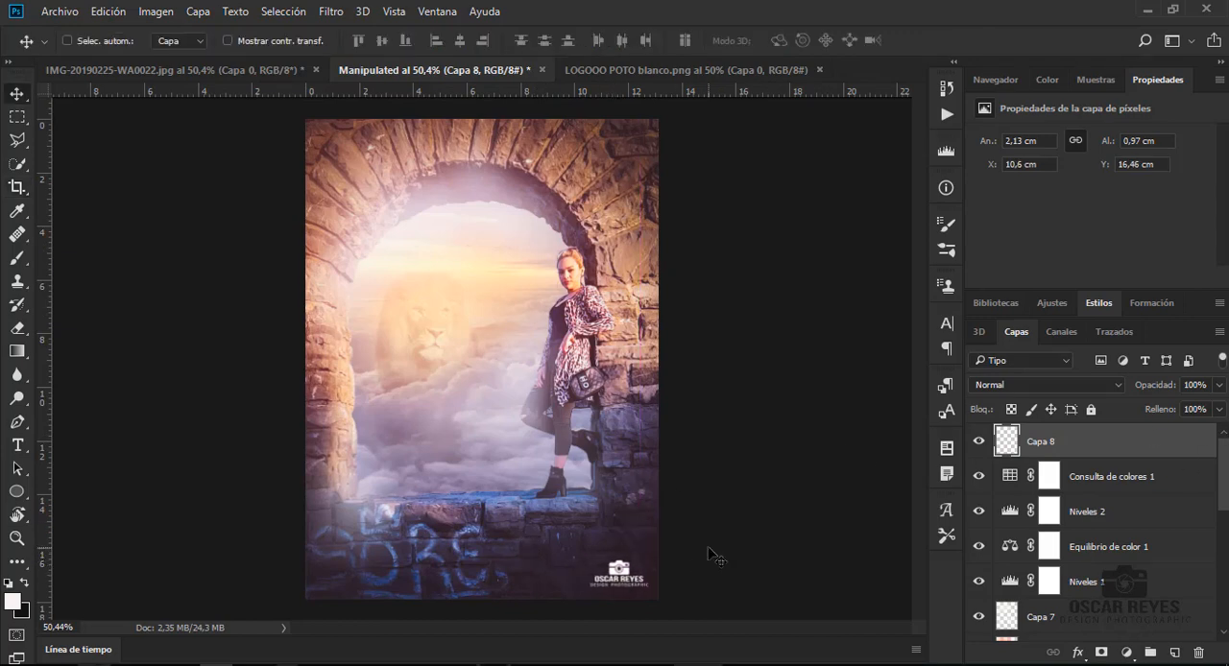
- Nudge the logo down to Y 16.49 cm
{"action": "key", "text": "Down"}
{"action": "key", "text": "Down"}
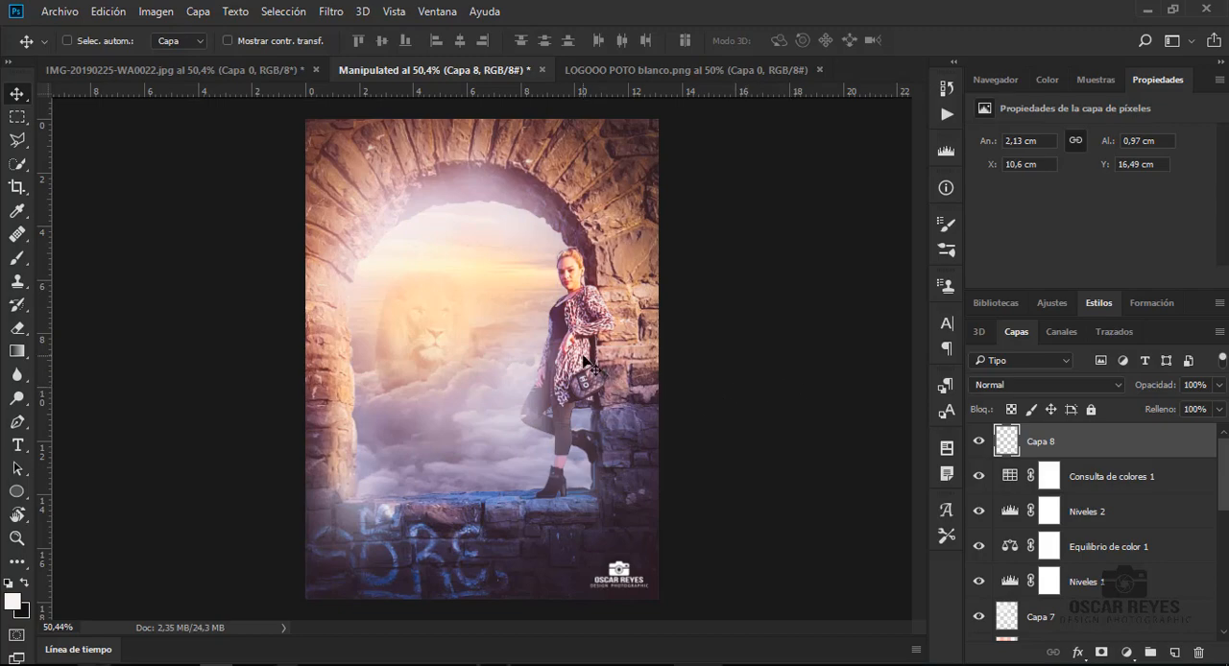
- Add a new layer directly above Capa 2 copia and fill it with neutral gray
{"action": "scroll", "coordinate": [578, 330], "scroll_direction": "up", "scroll_amount": 5}
{"action": "scroll", "coordinate": [578, 330], "scroll_direction": "down", "scroll_amount": 5}
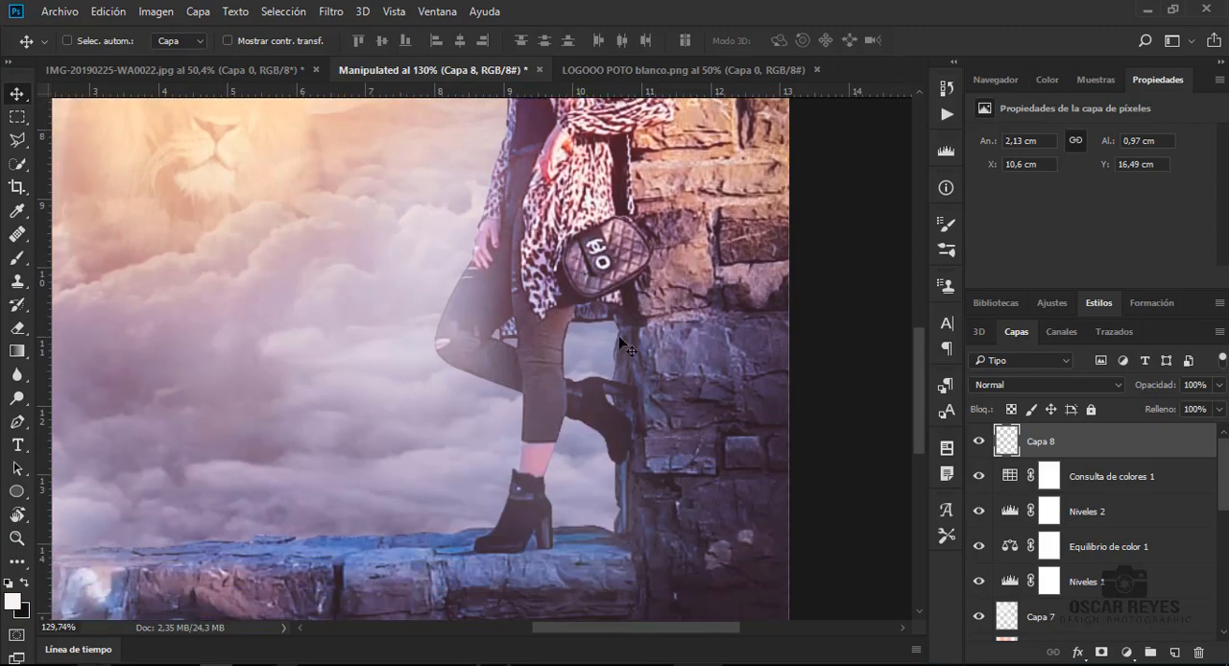
{"action": "scroll", "coordinate": [1222, 563], "scroll_direction": "down", "scroll_amount": 3}
{"action": "left_click", "coordinate": [1129, 499]}
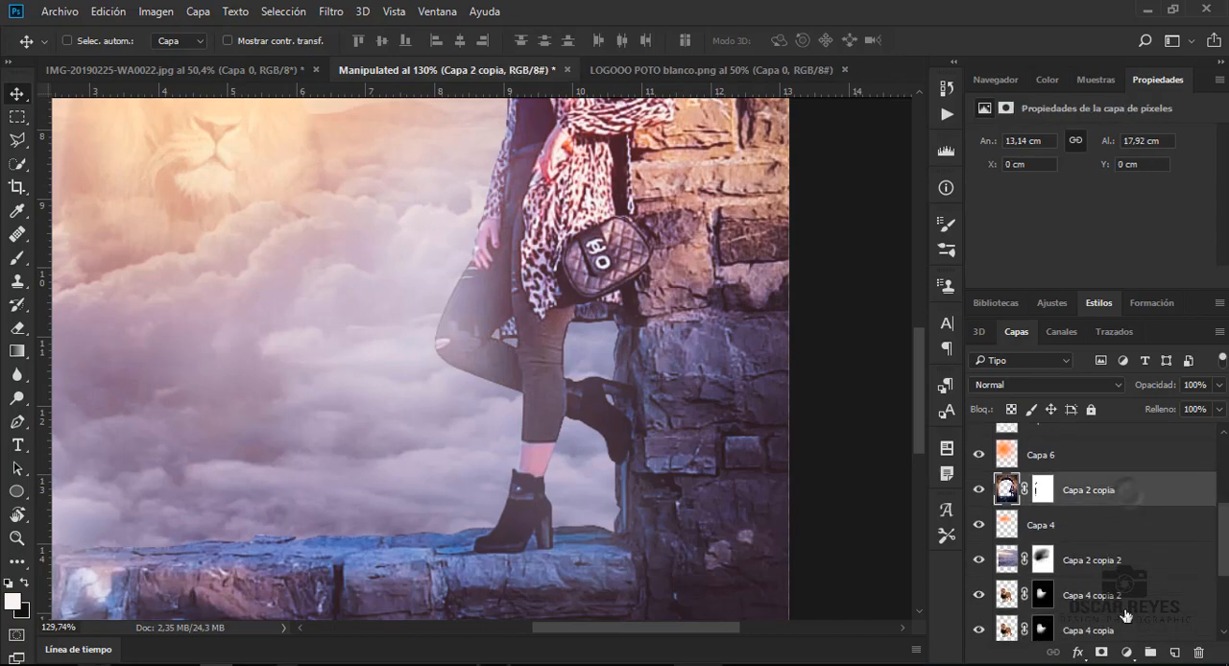
{"action": "left_click", "coordinate": [1175, 652]}
{"action": "key", "text": "shift+F5"}
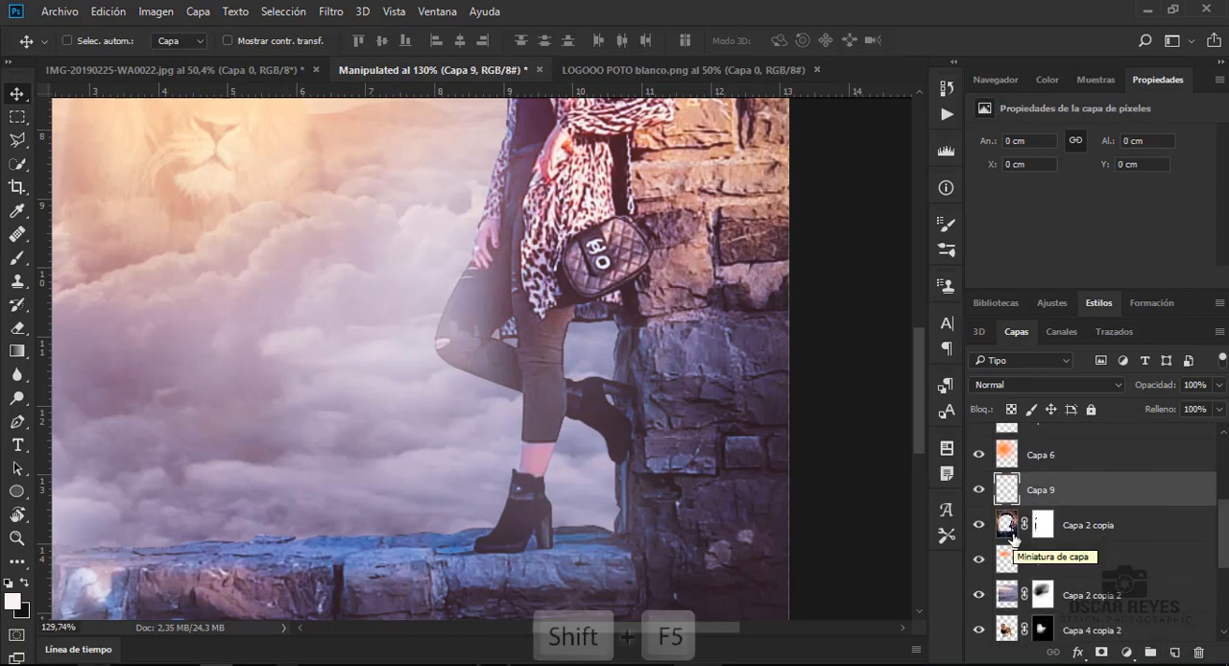
{"action": "key", "text": "Return"}
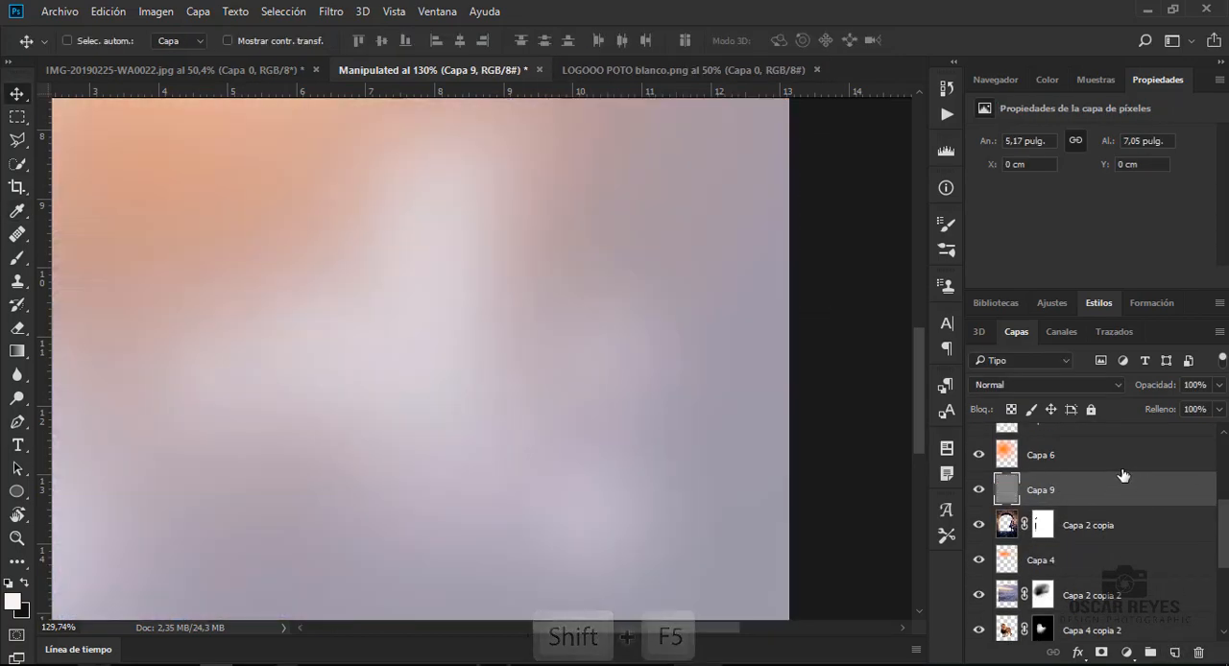
- Clip the gray layer to Capa 2 copia and set its blend mode to Luz suave
{"action": "right_click", "coordinate": [1070, 499]}
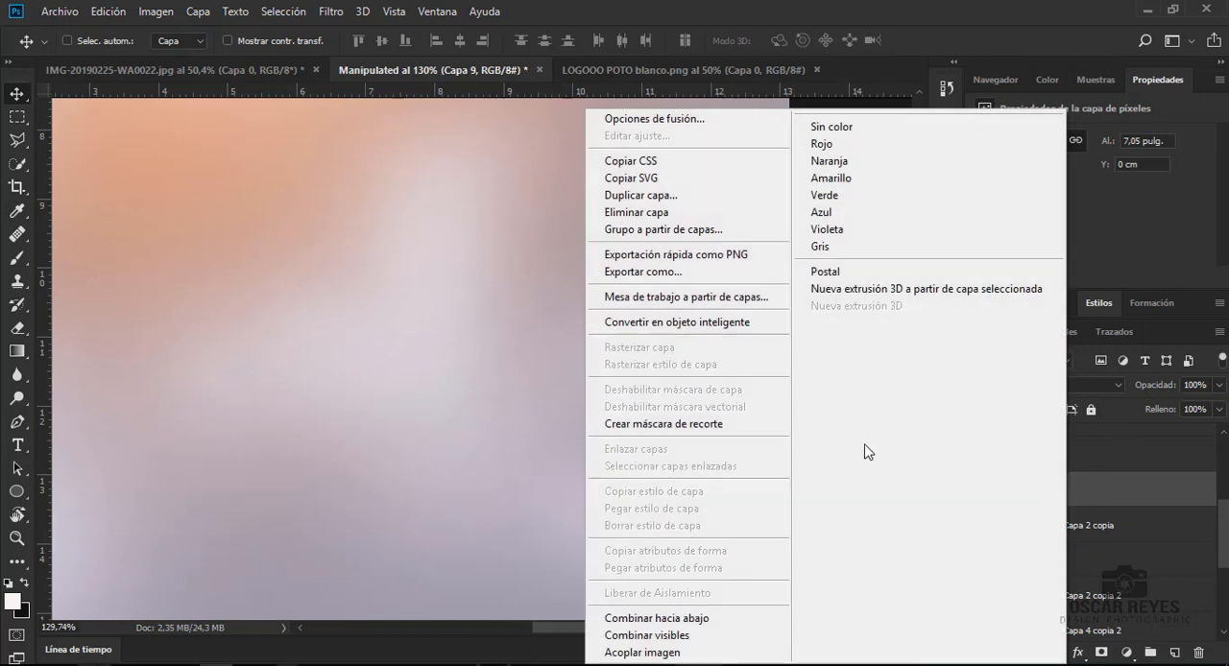
{"action": "left_click", "coordinate": [640, 422]}
{"action": "left_click", "coordinate": [1096, 386]}
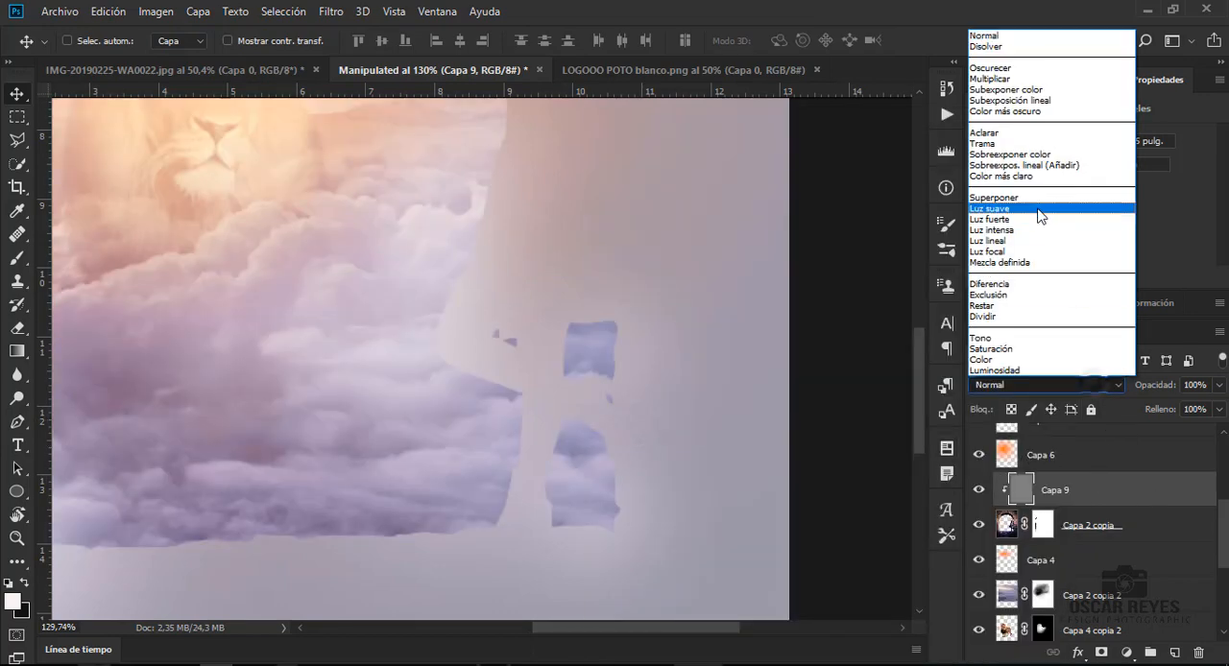
{"action": "left_click", "coordinate": [998, 202]}
- Lighten the highlights on the woman's trousers with the Dodge tool, using a 28 px brush
{"action": "left_click", "coordinate": [96, 398]}
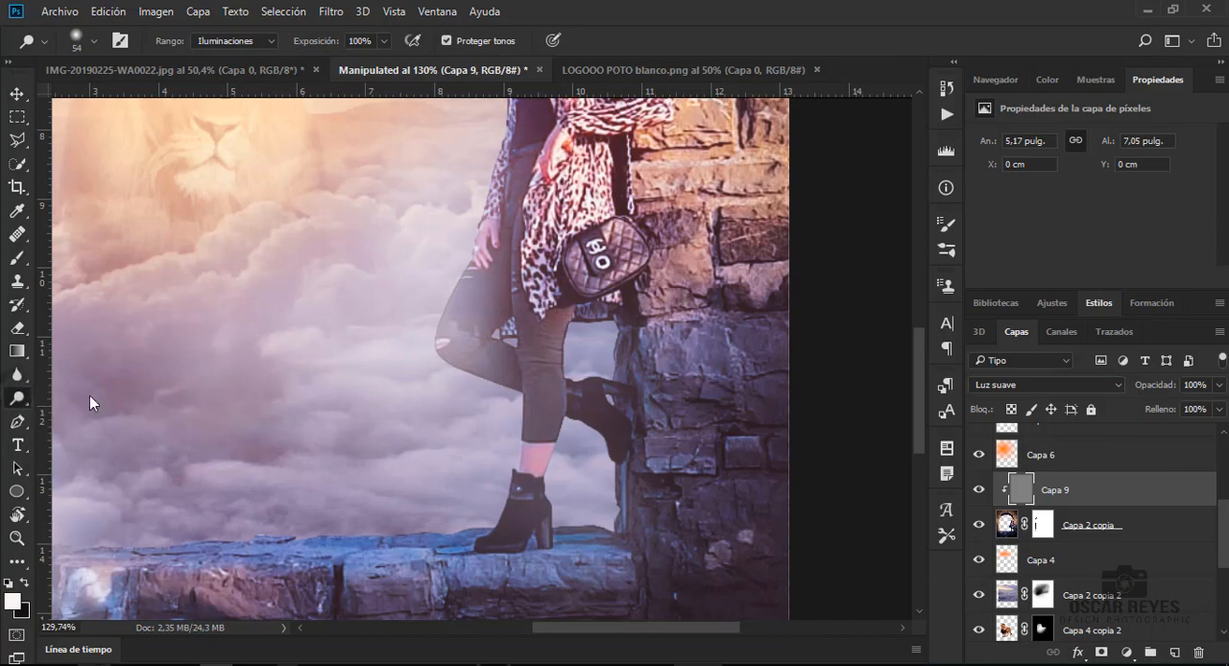
{"action": "scroll", "coordinate": [509, 403], "scroll_direction": "up", "scroll_amount": 5}
{"action": "scroll", "coordinate": [519, 397], "scroll_direction": "up", "scroll_amount": 1}
{"action": "right_click", "coordinate": [518, 397]}
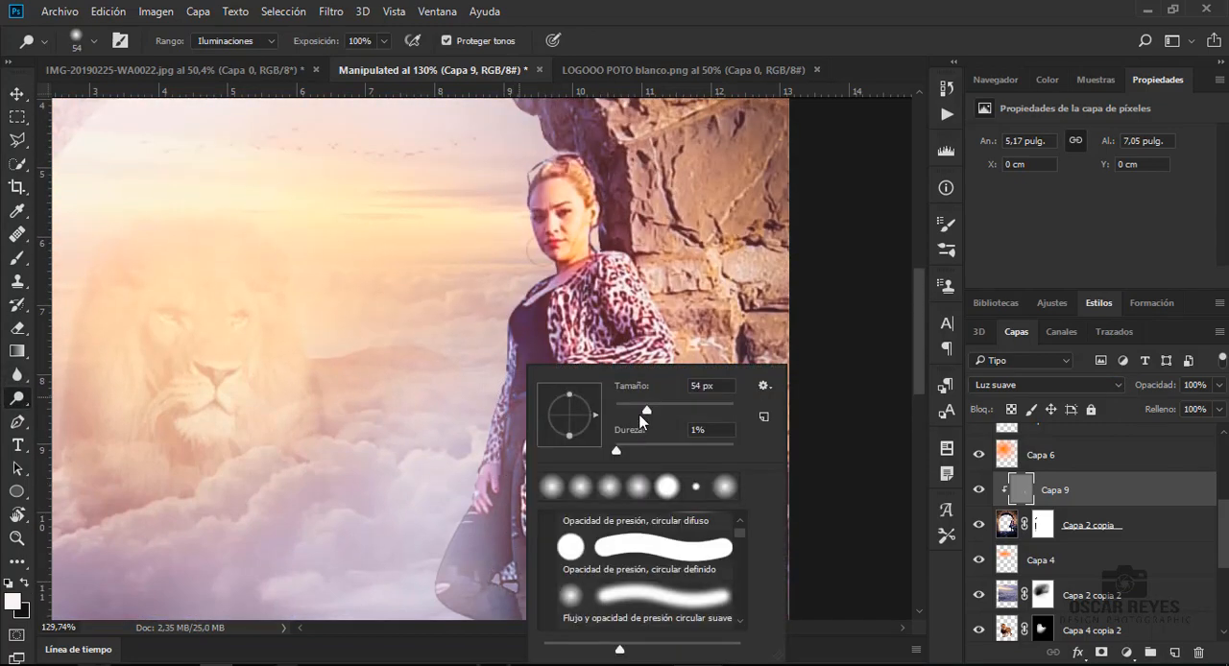
{"action": "key", "text": "Return"}
{"action": "scroll", "coordinate": [513, 388], "scroll_direction": "down", "scroll_amount": 2}
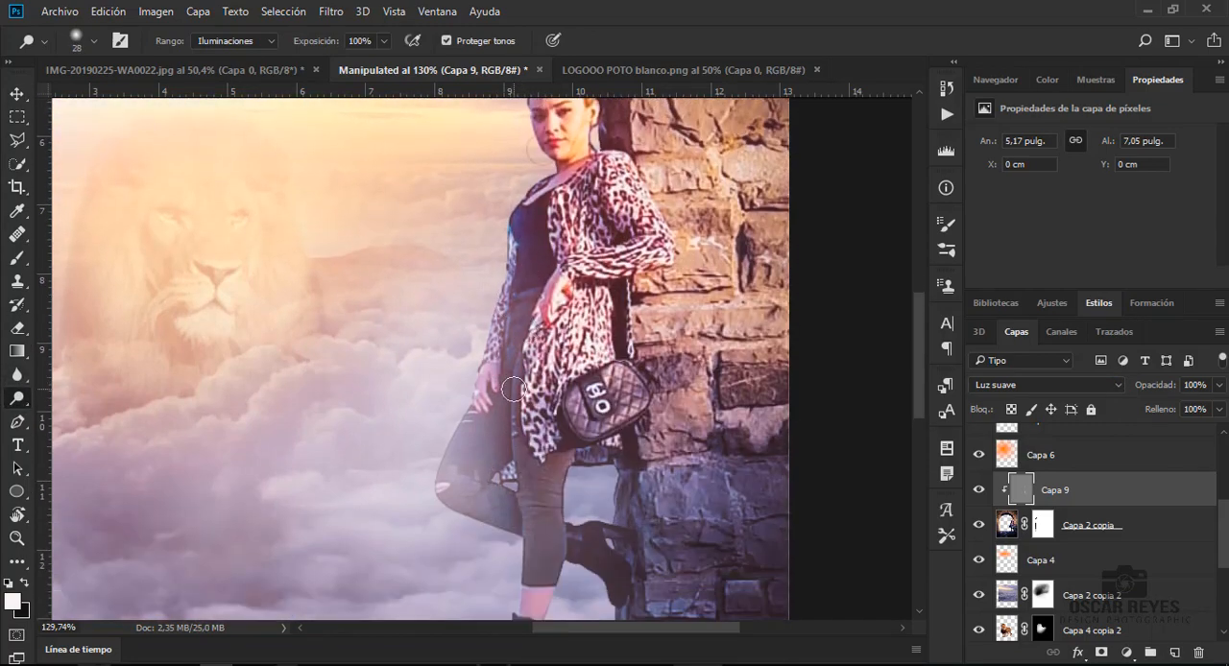
{"action": "left_click_drag", "start_coordinate": [522, 371], "coordinate": [522, 469]}
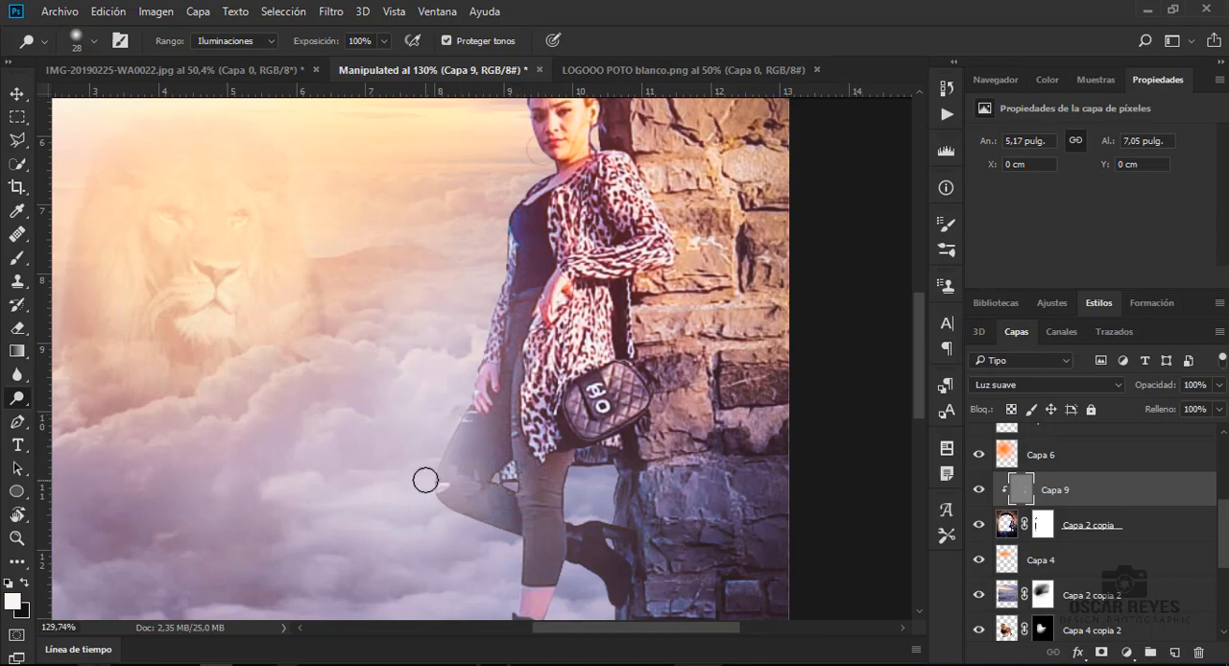
- Reduce the Dodge brush to 18 px and lighten the woman's boots and the stone ledge beneath them
{"action": "scroll", "coordinate": [519, 486], "scroll_direction": "down", "scroll_amount": 3}
{"action": "right_click", "coordinate": [580, 442]}
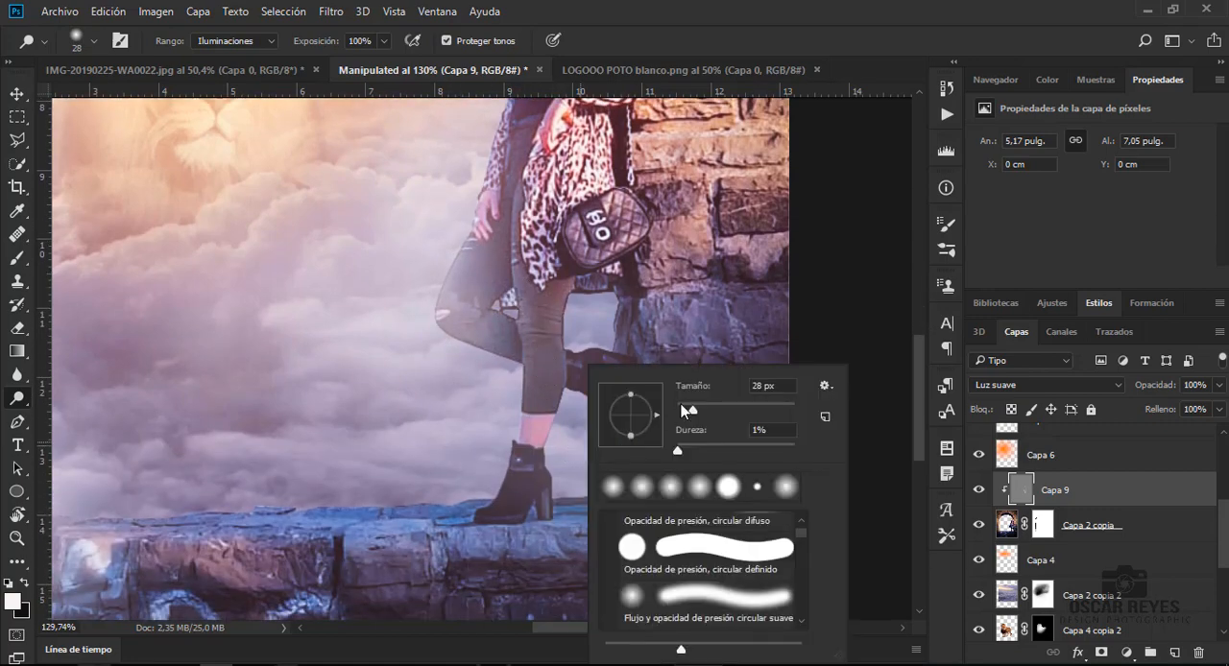
{"action": "left_click", "coordinate": [541, 490]}
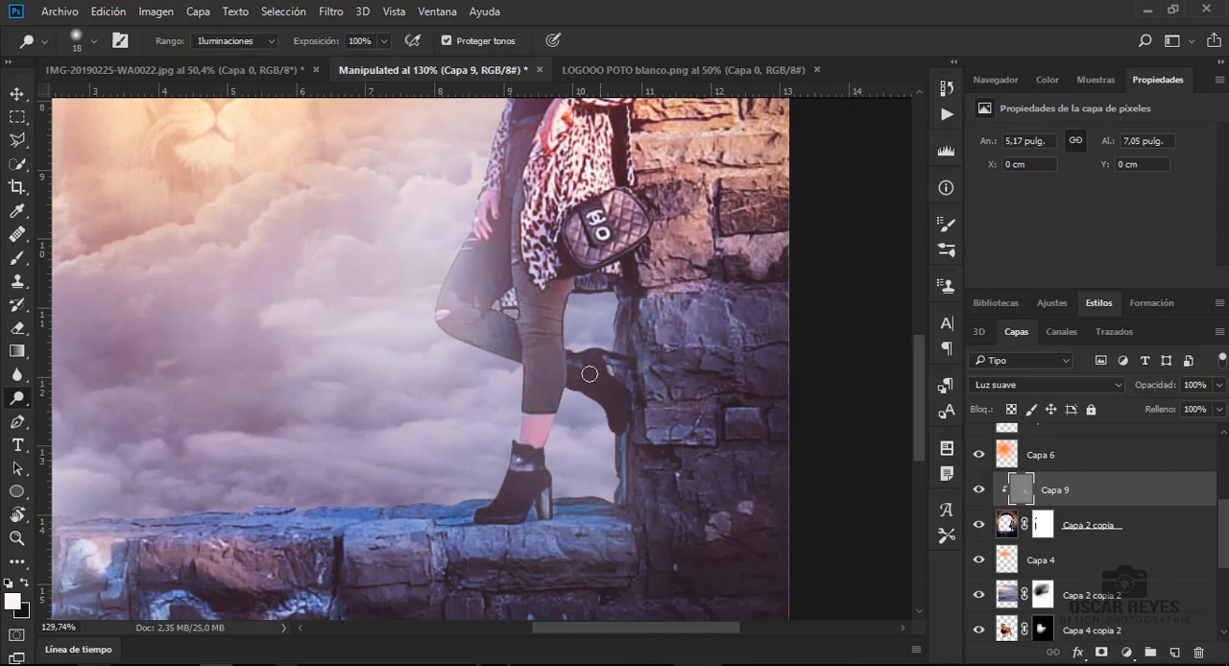
{"action": "scroll", "coordinate": [609, 359], "scroll_direction": "down", "scroll_amount": 1}
{"action": "mouse_move", "coordinate": [540, 488]}
{"action": "left_mouse_down"}
{"action": "mouse_move", "coordinate": [324, 494]}
{"action": "mouse_move", "coordinate": [631, 490]}
{"action": "left_mouse_up"}
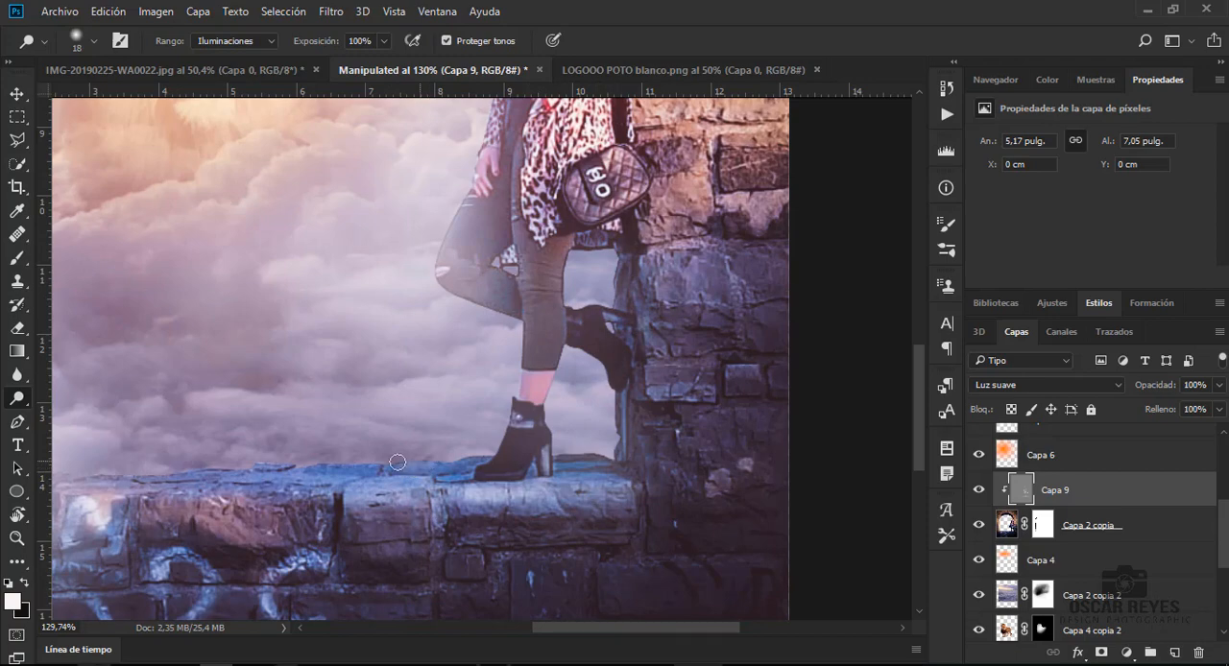
- Dodge along the rest of the ledge's upper edge and the inner edge of the arch's left pillar
{"action": "left_click_drag", "start_coordinate": [397, 462], "coordinate": [57, 482]}
{"action": "left_click_drag", "start_coordinate": [612, 626], "coordinate": [508, 626]}
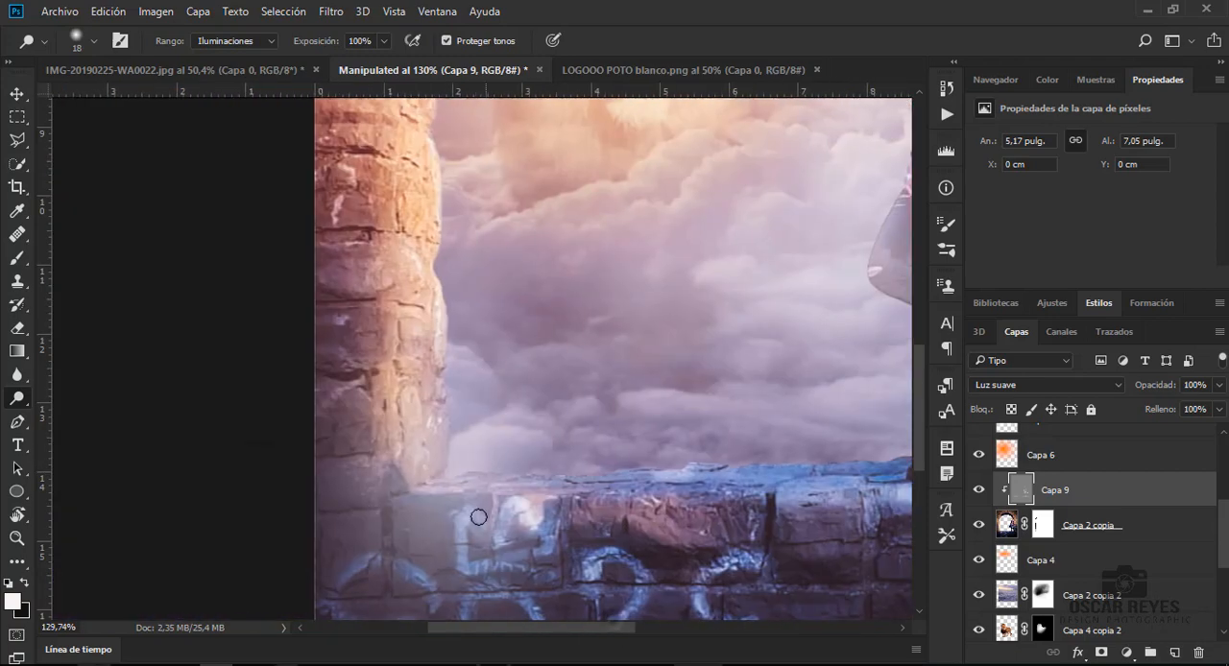
{"action": "left_click_drag", "start_coordinate": [469, 480], "coordinate": [664, 501]}
{"action": "left_click_drag", "start_coordinate": [441, 286], "coordinate": [443, 478]}
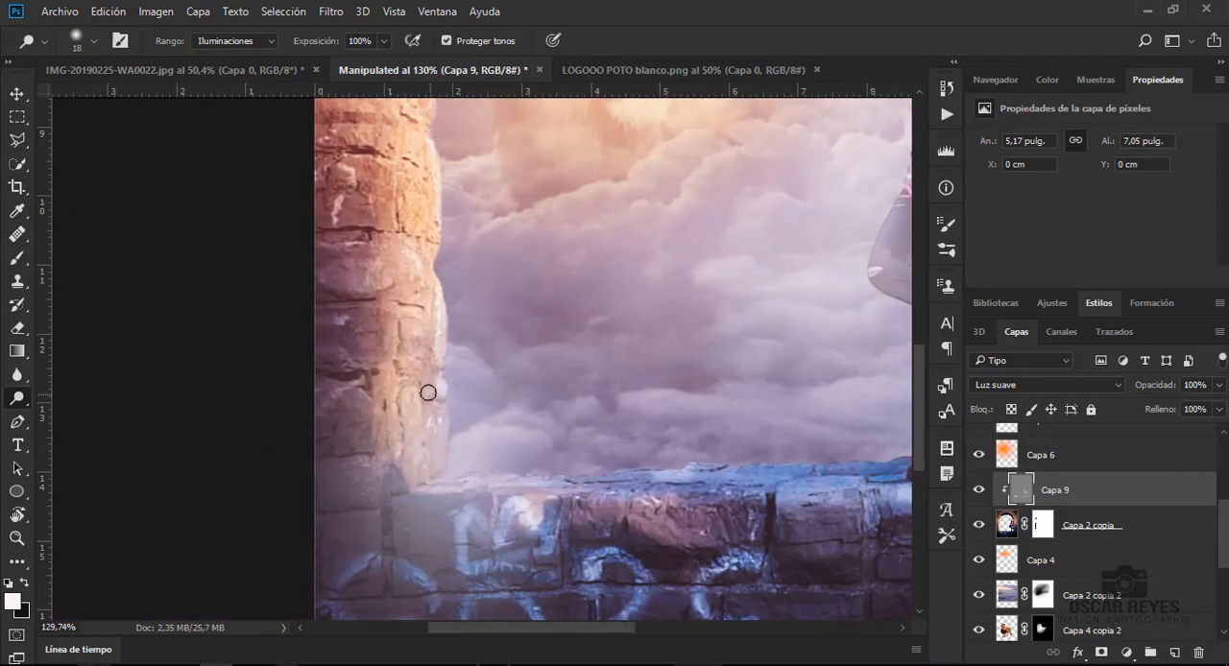
{"action": "left_click_drag", "start_coordinate": [428, 393], "coordinate": [434, 368]}
{"action": "scroll", "coordinate": [442, 170], "scroll_direction": "up", "scroll_amount": 6}
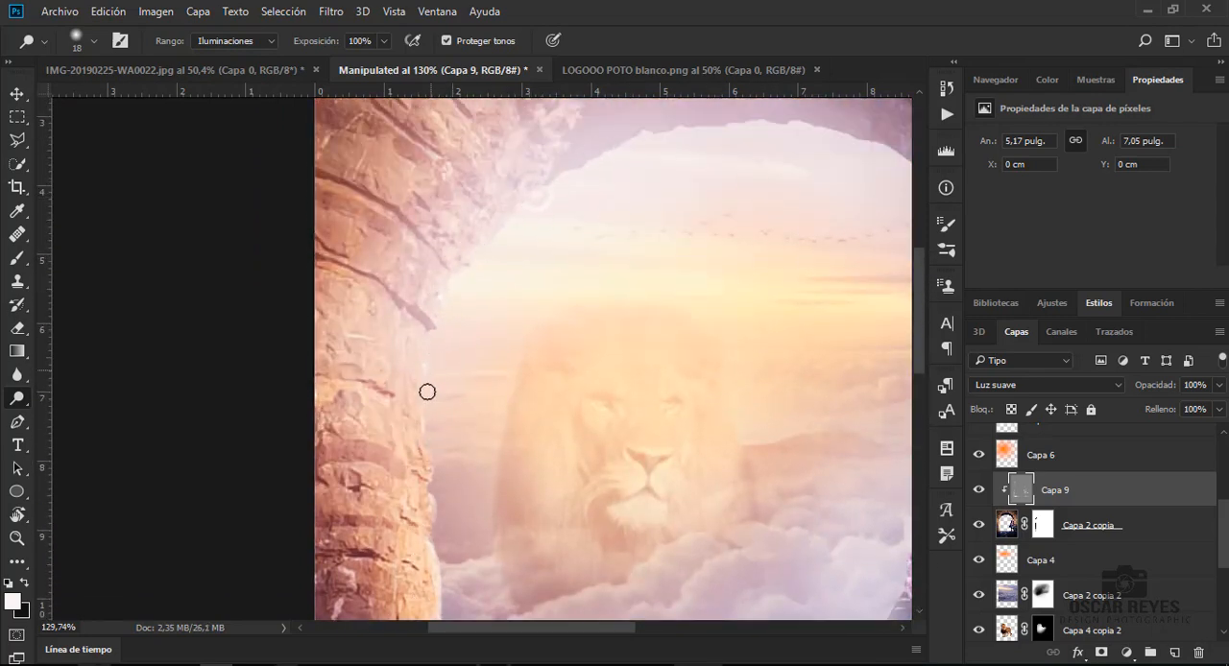
- Dodge the highlights on the woman's handbag, bent leg and coat shoulder
{"action": "scroll", "coordinate": [445, 604], "scroll_direction": "right", "scroll_amount": 6}
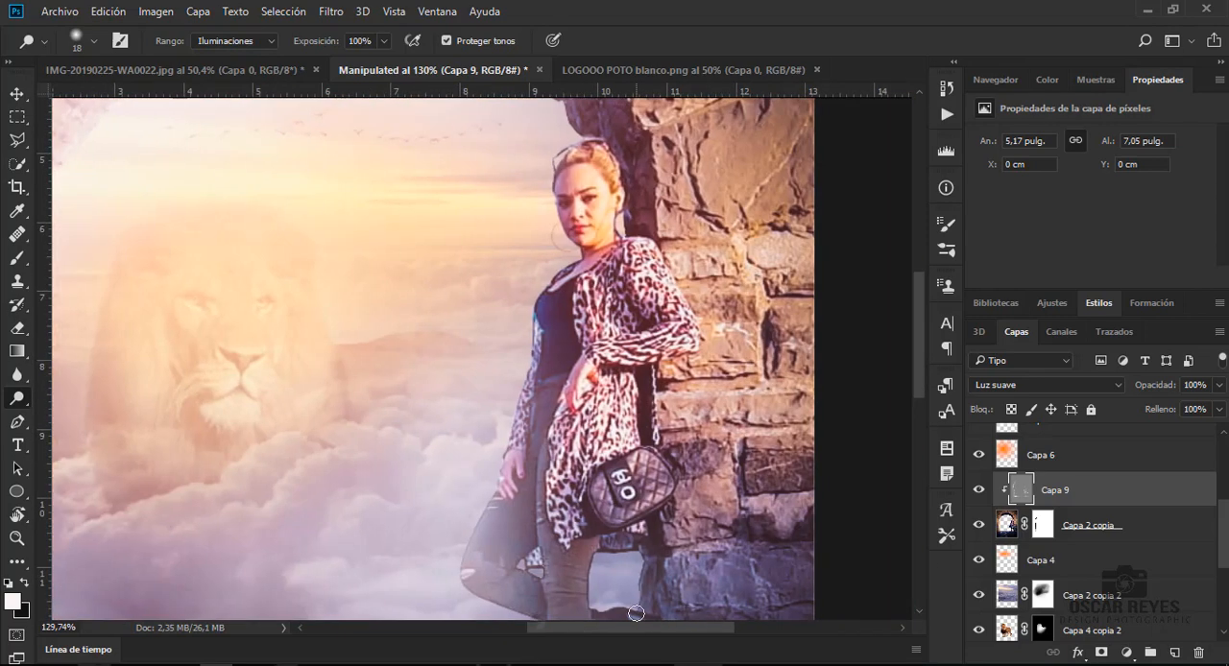
{"action": "scroll", "coordinate": [635, 613], "scroll_direction": "up", "scroll_amount": 1}
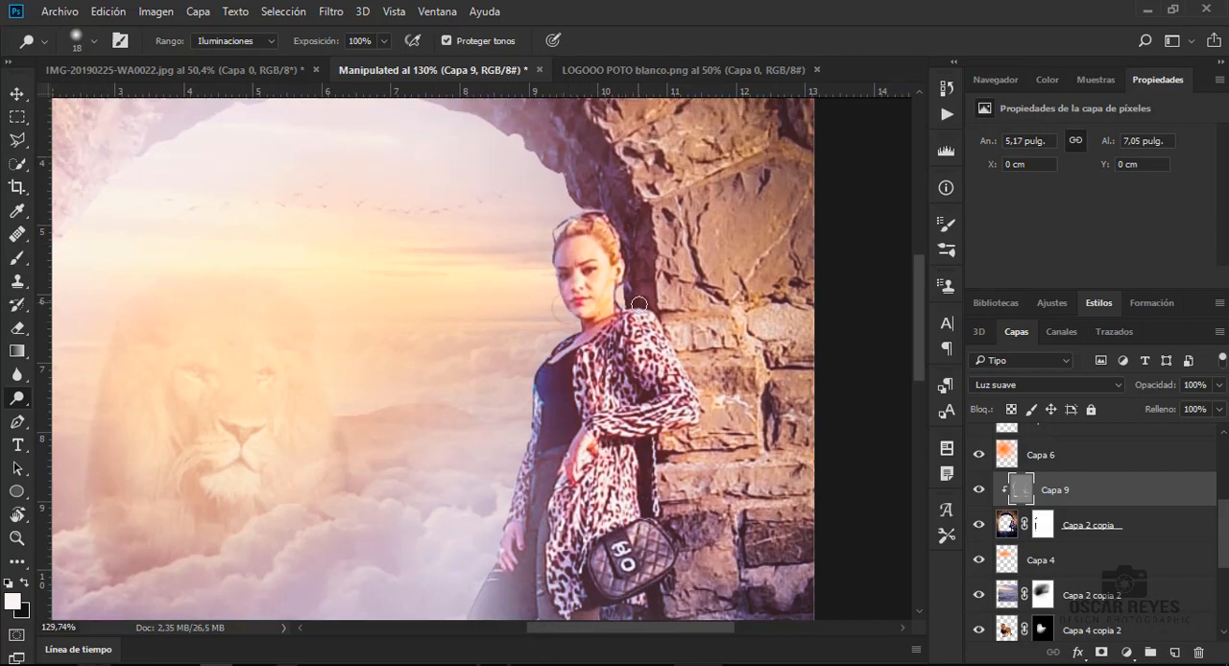
{"action": "scroll", "coordinate": [588, 319], "scroll_direction": "down", "scroll_amount": 3}
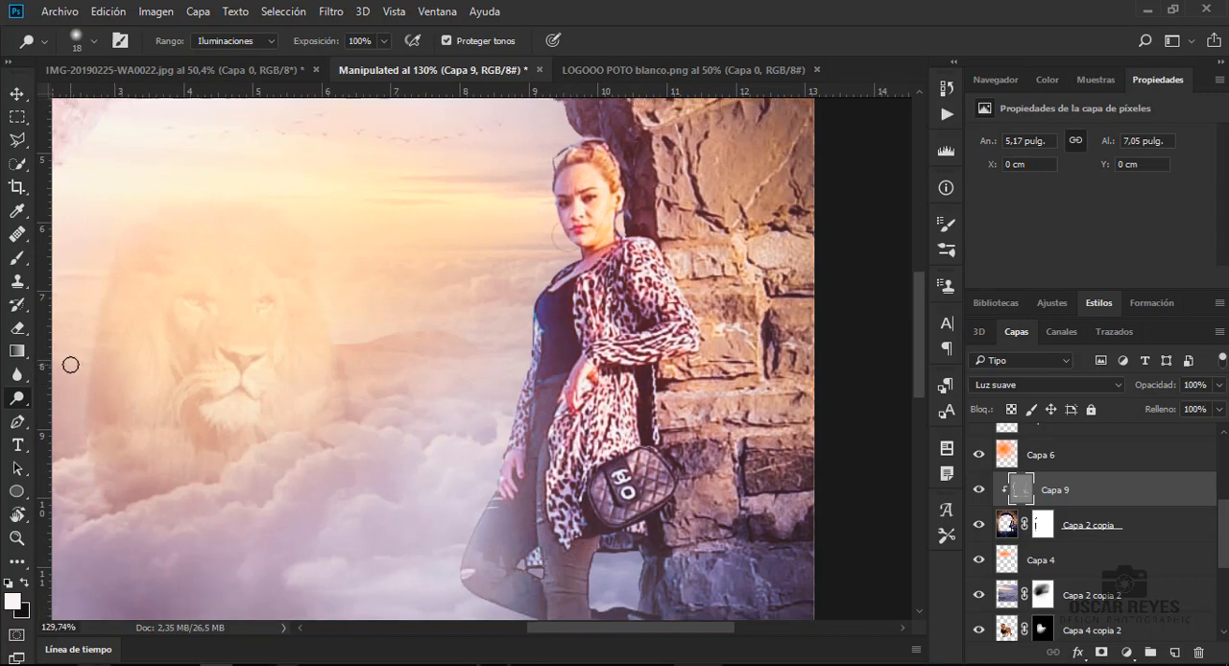
{"action": "left_click_drag", "start_coordinate": [629, 434], "coordinate": [659, 470]}
{"action": "scroll", "coordinate": [474, 459], "scroll_direction": "down", "scroll_amount": 1}
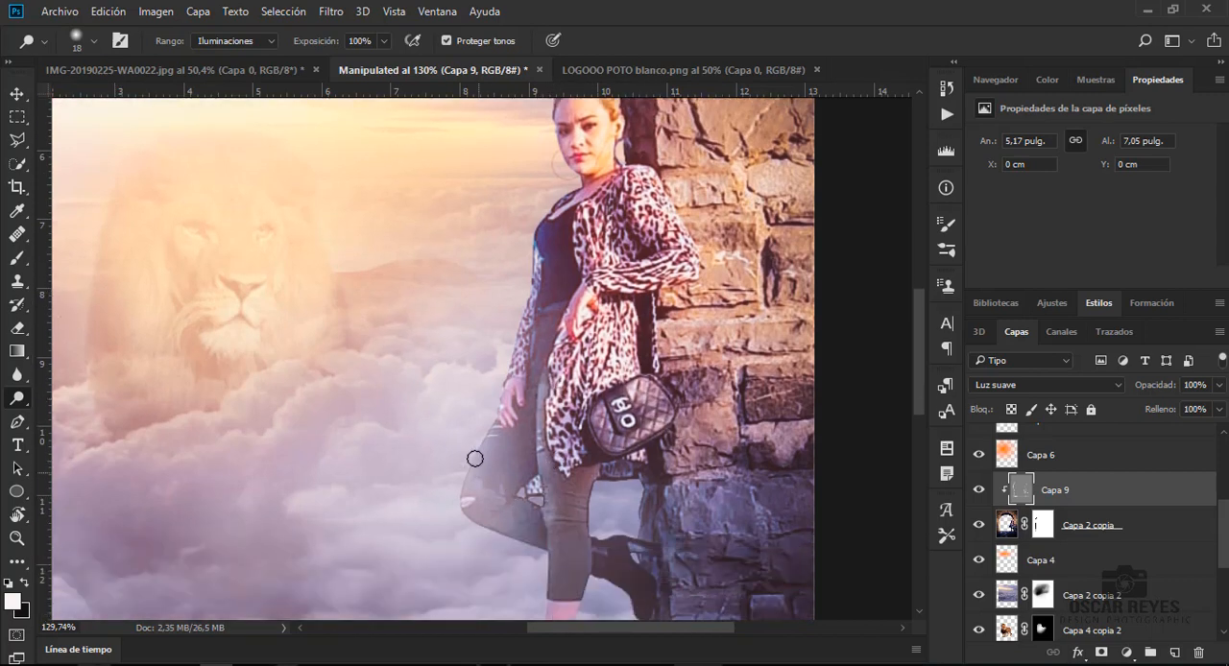
{"action": "left_click_drag", "start_coordinate": [460, 498], "coordinate": [503, 533]}
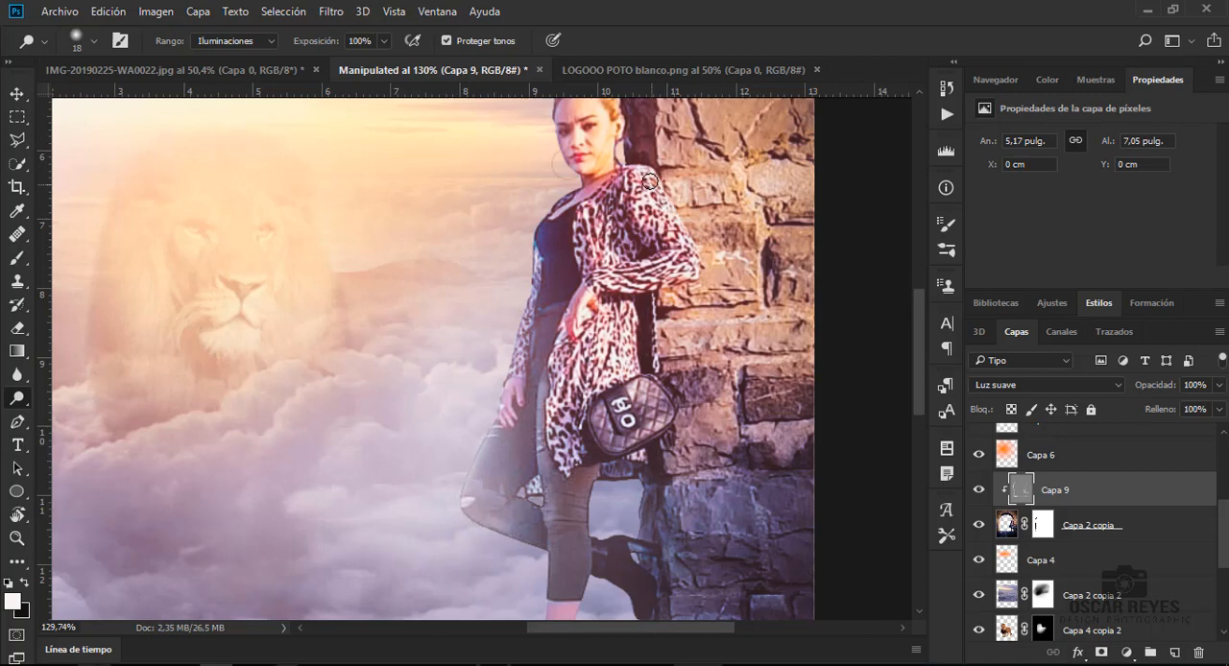
{"action": "left_click_drag", "start_coordinate": [650, 182], "coordinate": [646, 181]}
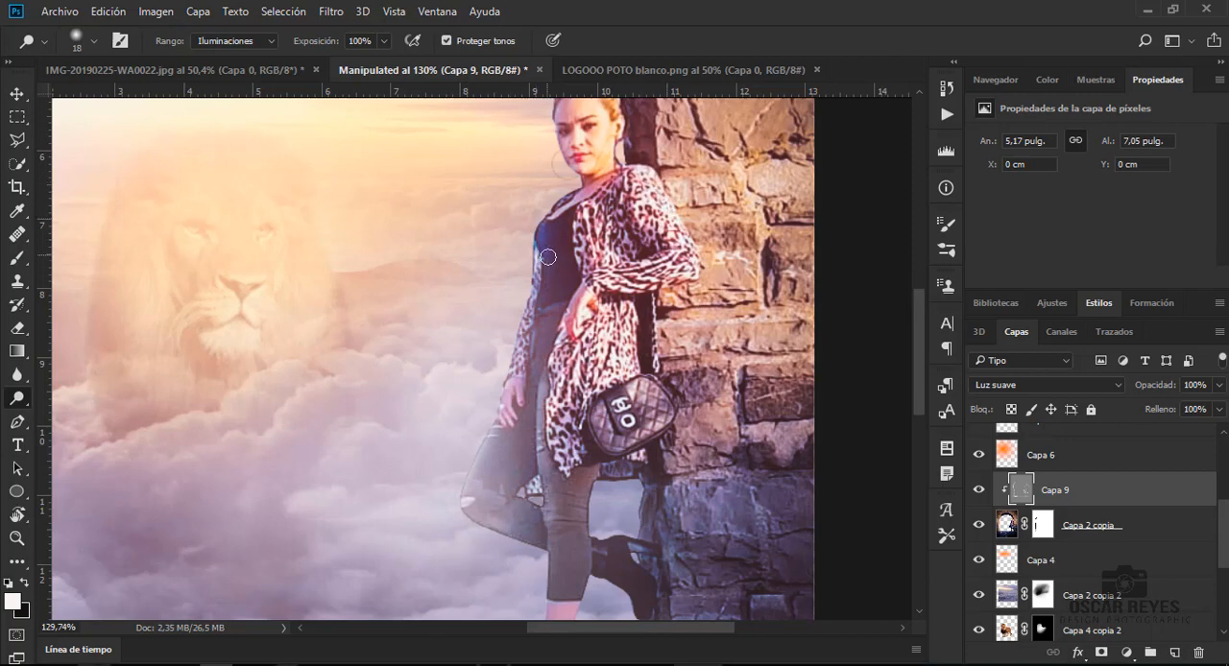
- Darken the shadows on the woman's trousers and boots with the Burn tool, using a 22 px brush at 74% exposure
{"action": "right_click", "coordinate": [19, 407]}
{"action": "left_click", "coordinate": [96, 416]}
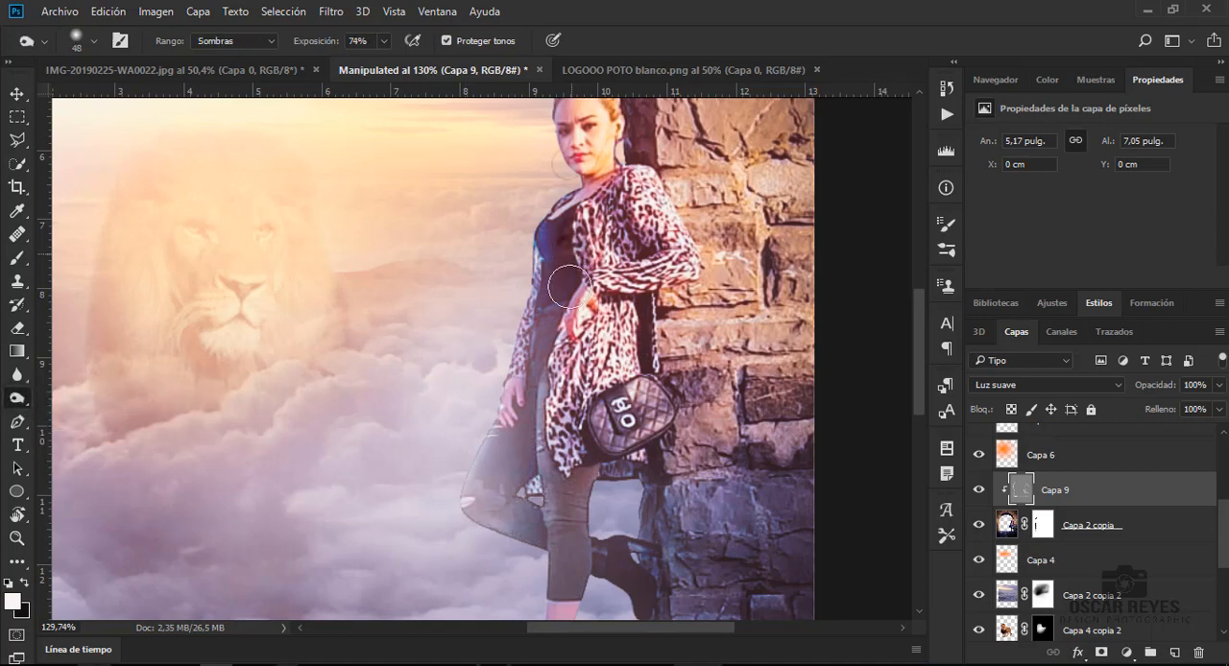
{"action": "right_click", "coordinate": [593, 497]}
{"action": "key", "text": "Return"}
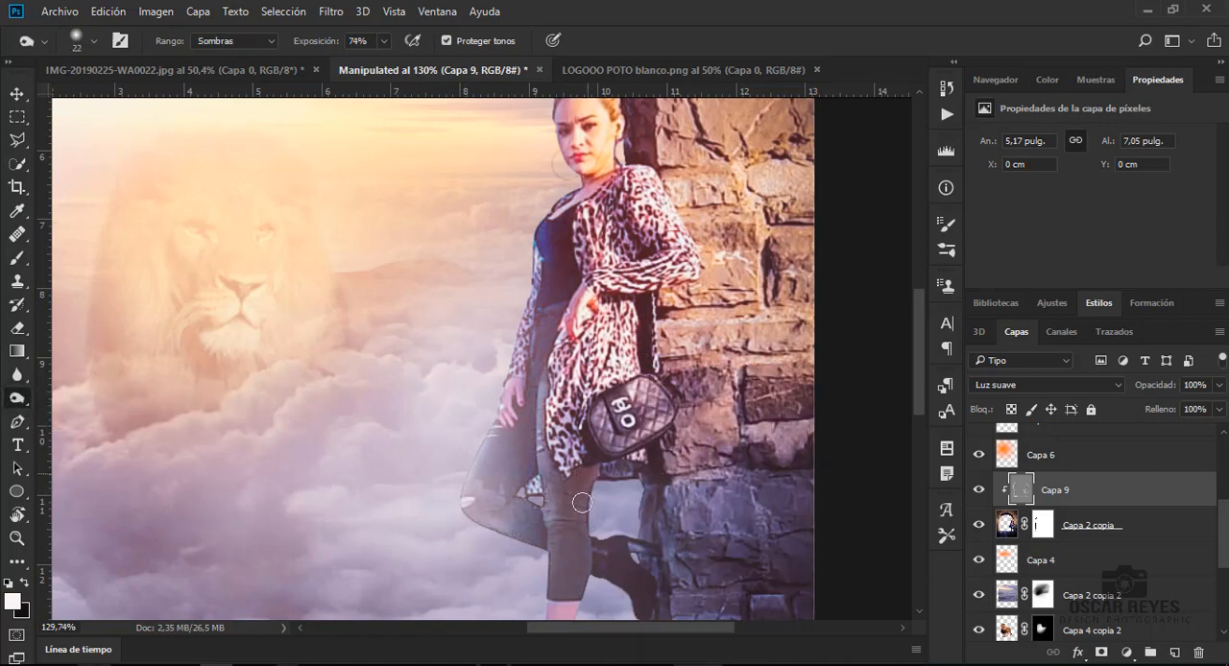
{"action": "scroll", "coordinate": [603, 504], "scroll_direction": "down", "scroll_amount": 1}
{"action": "scroll", "coordinate": [604, 504], "scroll_direction": "down", "scroll_amount": 4}
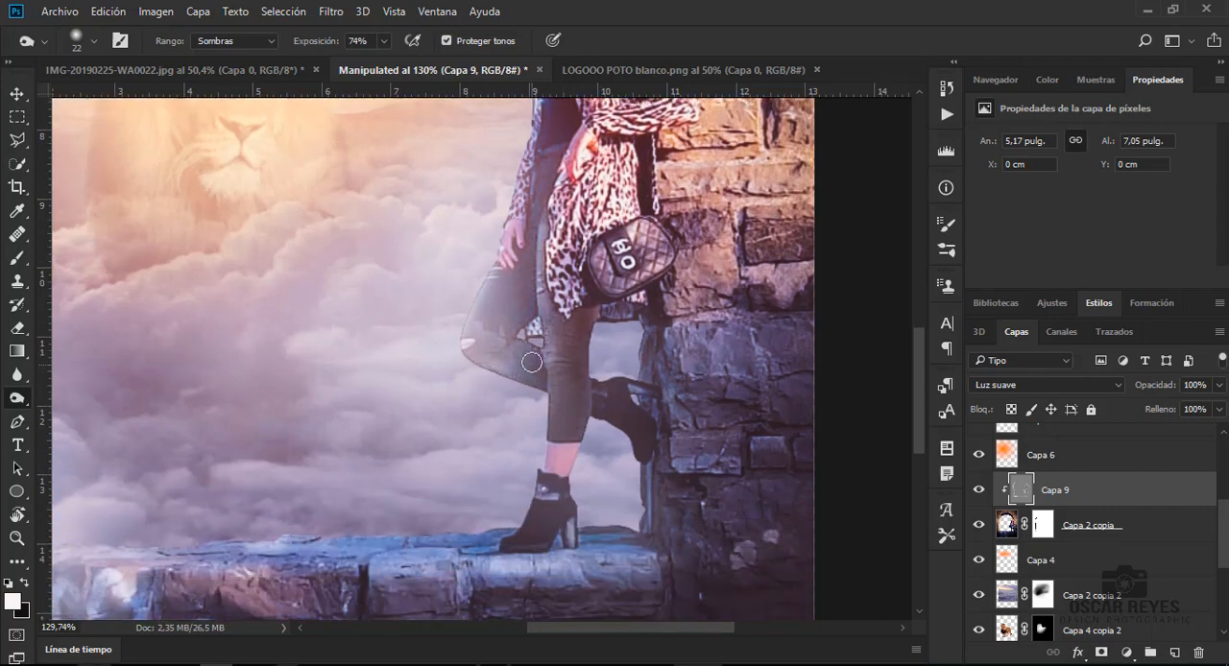
{"action": "mouse_move", "coordinate": [537, 283]}
{"action": "left_mouse_down"}
{"action": "mouse_move", "coordinate": [518, 311]}
{"action": "mouse_move", "coordinate": [525, 284]}
{"action": "mouse_move", "coordinate": [512, 295]}
{"action": "mouse_move", "coordinate": [534, 325]}
{"action": "left_mouse_up"}
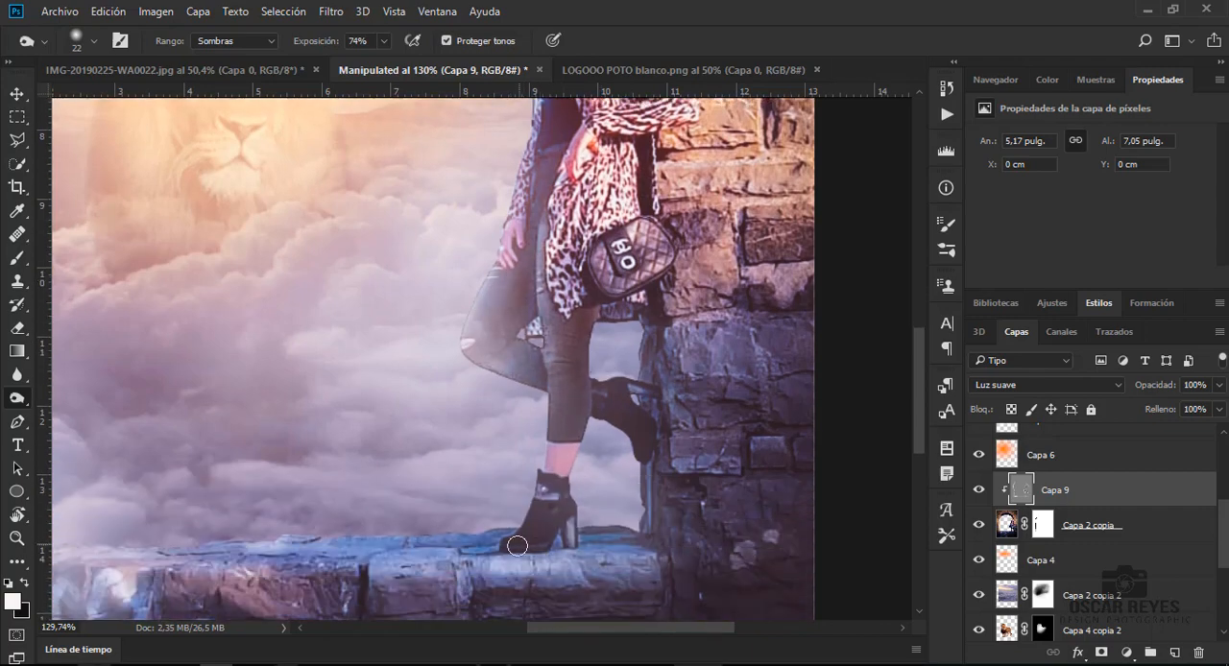
{"action": "mouse_move", "coordinate": [559, 449]}
{"action": "left_mouse_down"}
{"action": "mouse_move", "coordinate": [593, 378]}
{"action": "mouse_move", "coordinate": [590, 312]}
{"action": "left_mouse_up"}
- Burn the shadows on the woman's coat and neck and along her upper leg
{"action": "scroll", "coordinate": [636, 293], "scroll_direction": "up", "scroll_amount": 5}
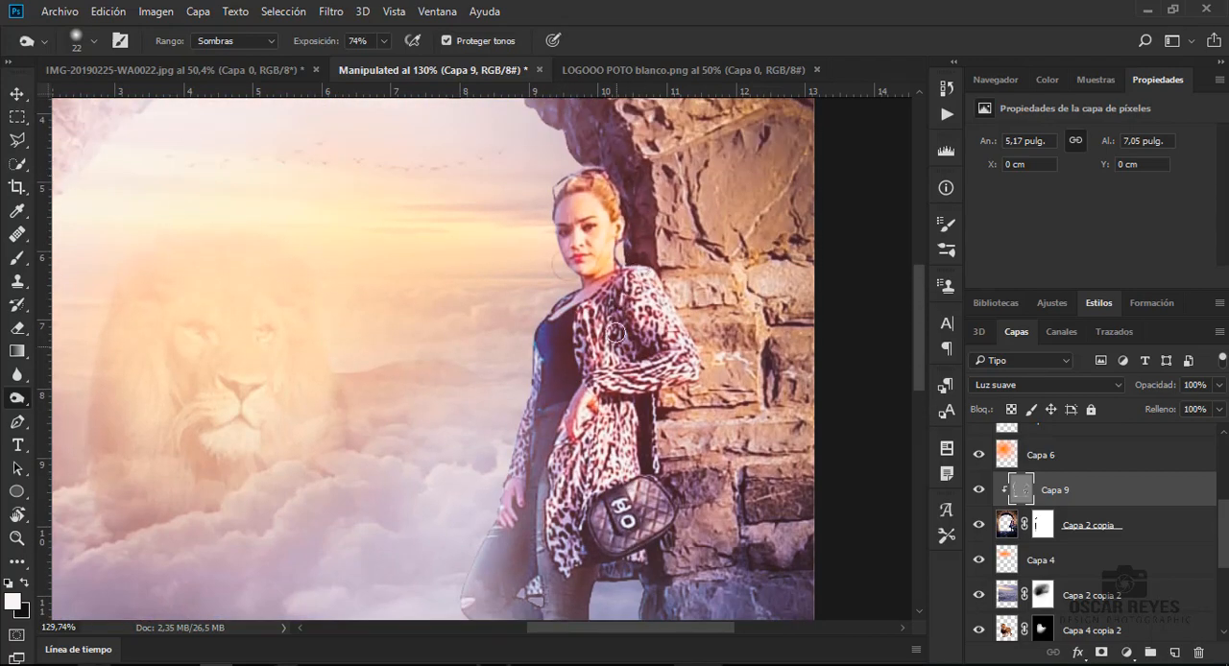
{"action": "mouse_move", "coordinate": [615, 332]}
{"action": "left_mouse_down"}
{"action": "mouse_move", "coordinate": [651, 426]}
{"action": "mouse_move", "coordinate": [637, 479]}
{"action": "mouse_move", "coordinate": [599, 288]}
{"action": "left_mouse_up"}
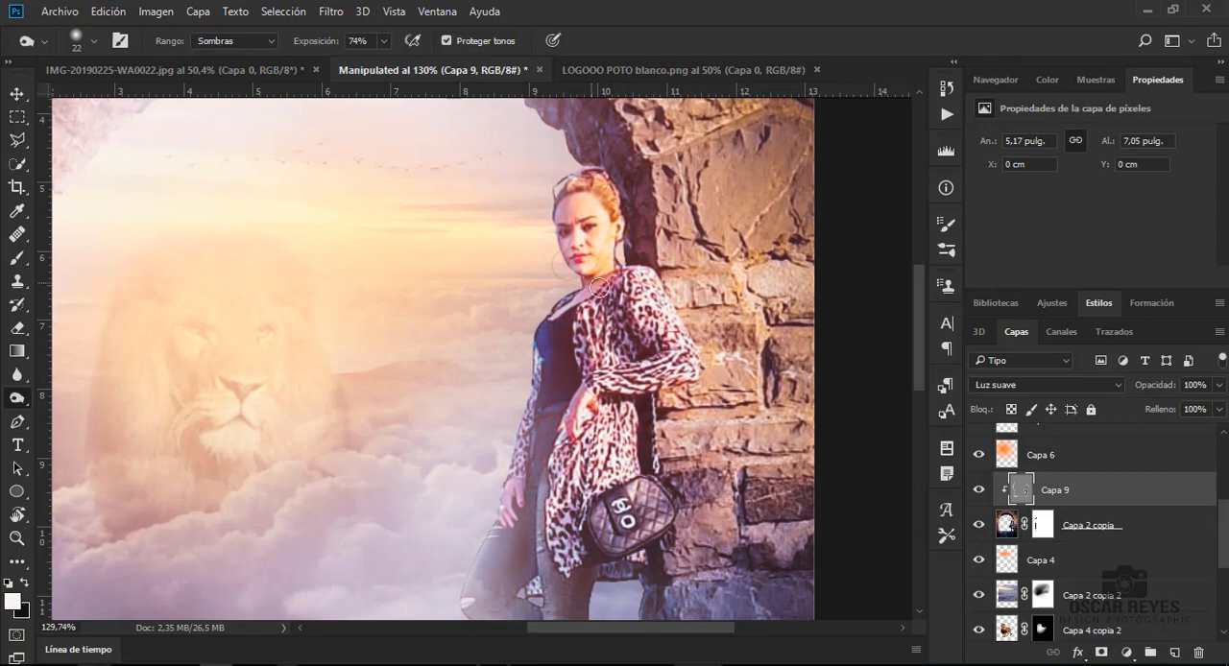
{"action": "scroll", "coordinate": [626, 300], "scroll_direction": "down", "scroll_amount": 2}
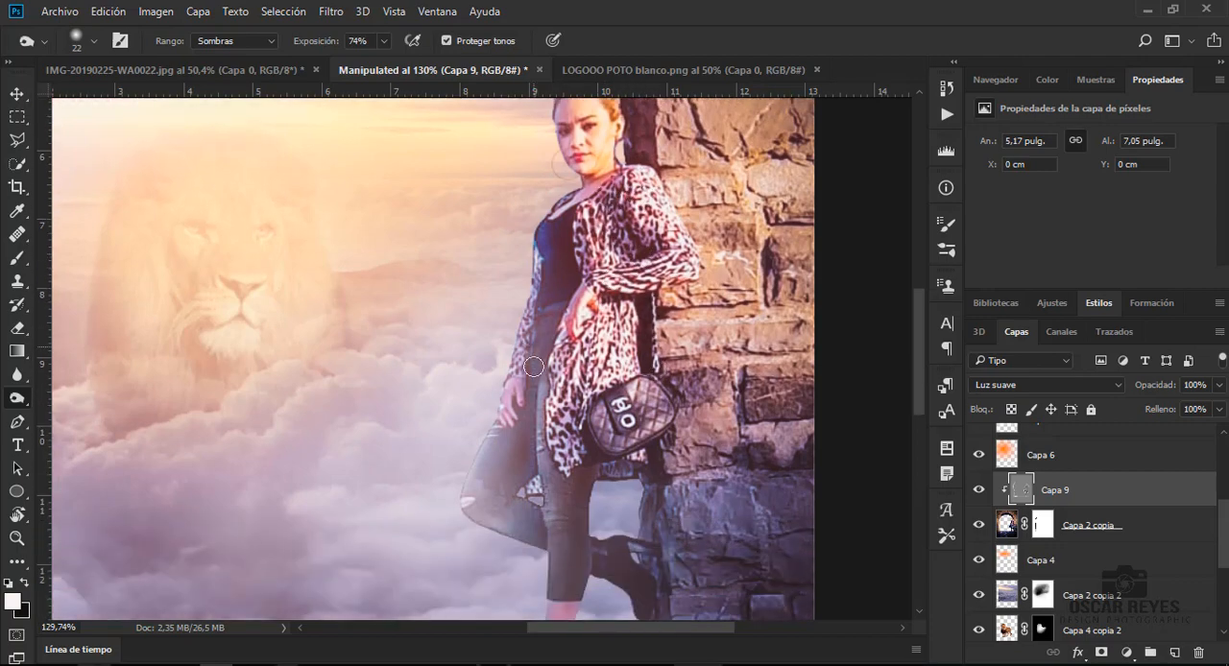
{"action": "mouse_move", "coordinate": [534, 367]}
{"action": "left_mouse_down"}
{"action": "mouse_move", "coordinate": [554, 330]}
{"action": "mouse_move", "coordinate": [572, 345]}
{"action": "mouse_move", "coordinate": [591, 465]}
{"action": "mouse_move", "coordinate": [571, 525]}
{"action": "mouse_move", "coordinate": [545, 519]}
{"action": "mouse_move", "coordinate": [574, 484]}
{"action": "mouse_move", "coordinate": [584, 525]}
{"action": "mouse_move", "coordinate": [545, 528]}
{"action": "mouse_move", "coordinate": [526, 413]}
{"action": "mouse_move", "coordinate": [532, 449]}
{"action": "left_mouse_up"}
- Compare the whole image with and without the dodge-and-burn layer Capa 9
{"action": "key", "text": "ctrl+0"}
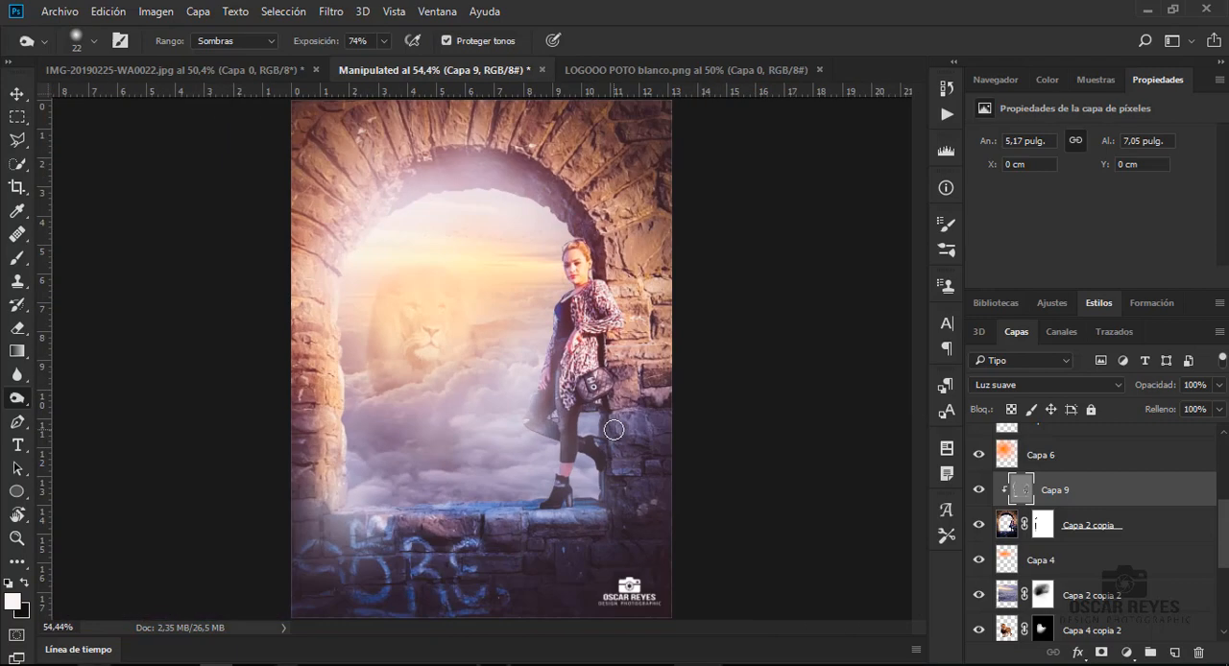
{"action": "left_click", "coordinate": [980, 490]}
{"action": "left_click", "coordinate": [979, 490]}
{"action": "left_click", "coordinate": [980, 489]}
{"action": "left_click", "coordinate": [979, 490]}
- Move the birds layer Capa 5 up to directly below Niveles 1 and set its opacity to 55%
{"action": "left_click_drag", "start_coordinate": [1226, 535], "coordinate": [1223, 596]}
{"action": "left_click", "coordinate": [980, 457]}
{"action": "left_click", "coordinate": [979, 458]}
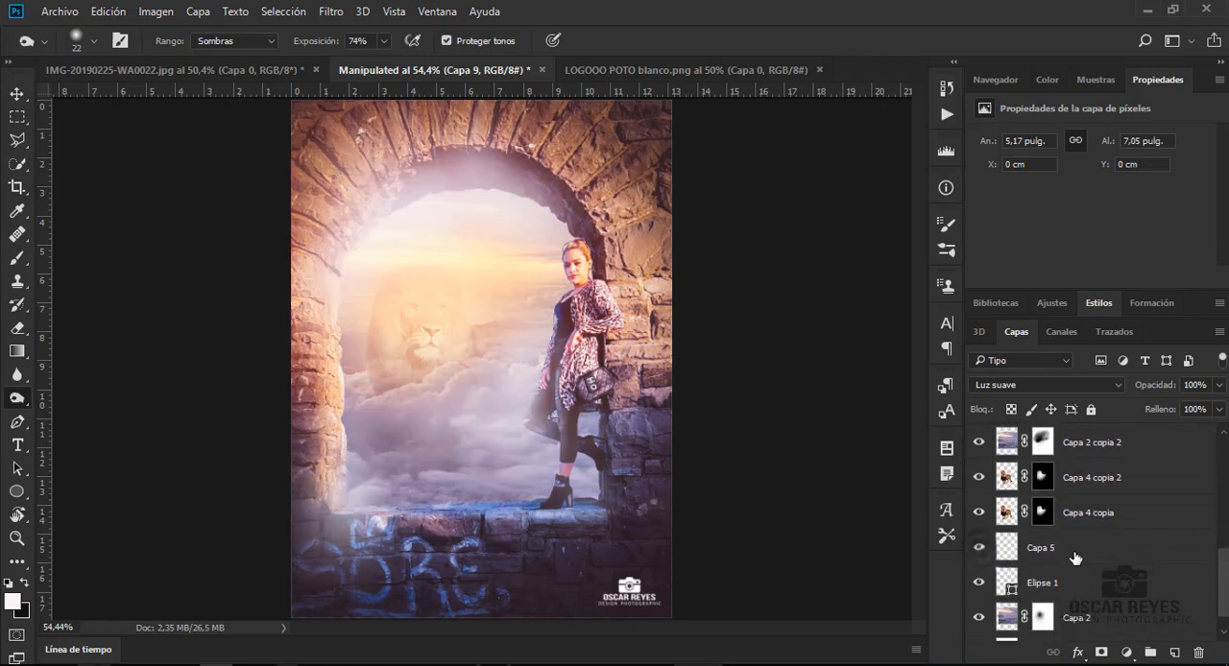
{"action": "left_click_drag", "start_coordinate": [1074, 558], "coordinate": [1088, 472]}
{"action": "scroll", "coordinate": [1119, 537], "scroll_direction": "up", "scroll_amount": 2}
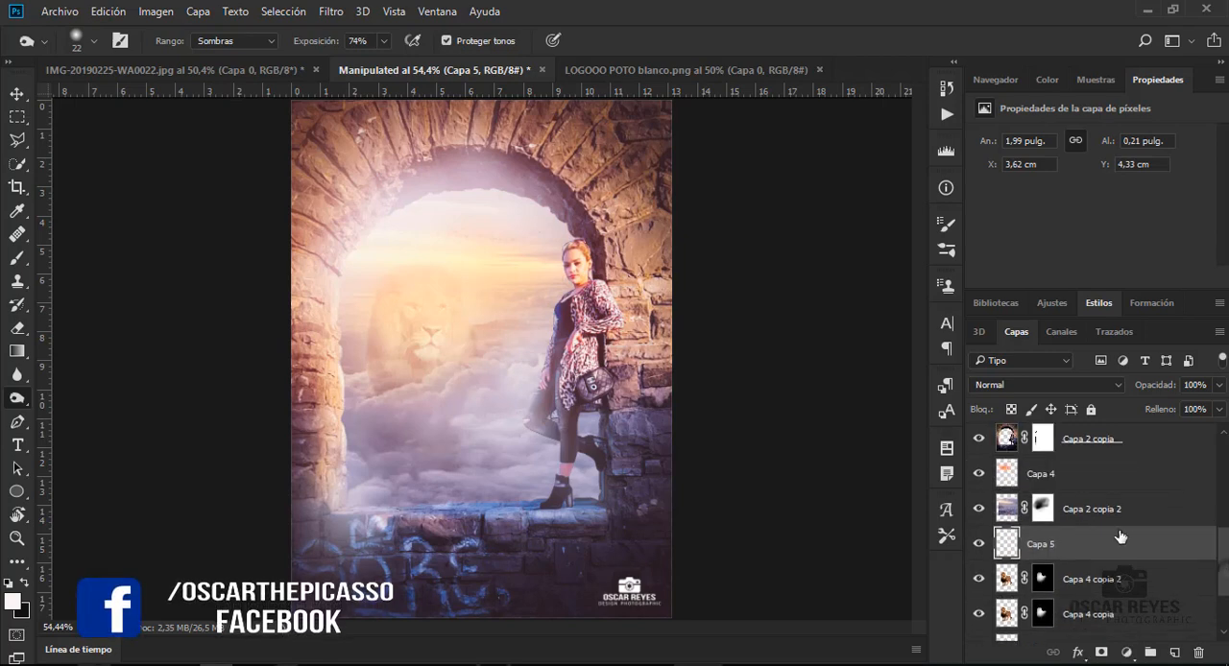
{"action": "left_click_drag", "start_coordinate": [1120, 537], "coordinate": [1102, 474]}
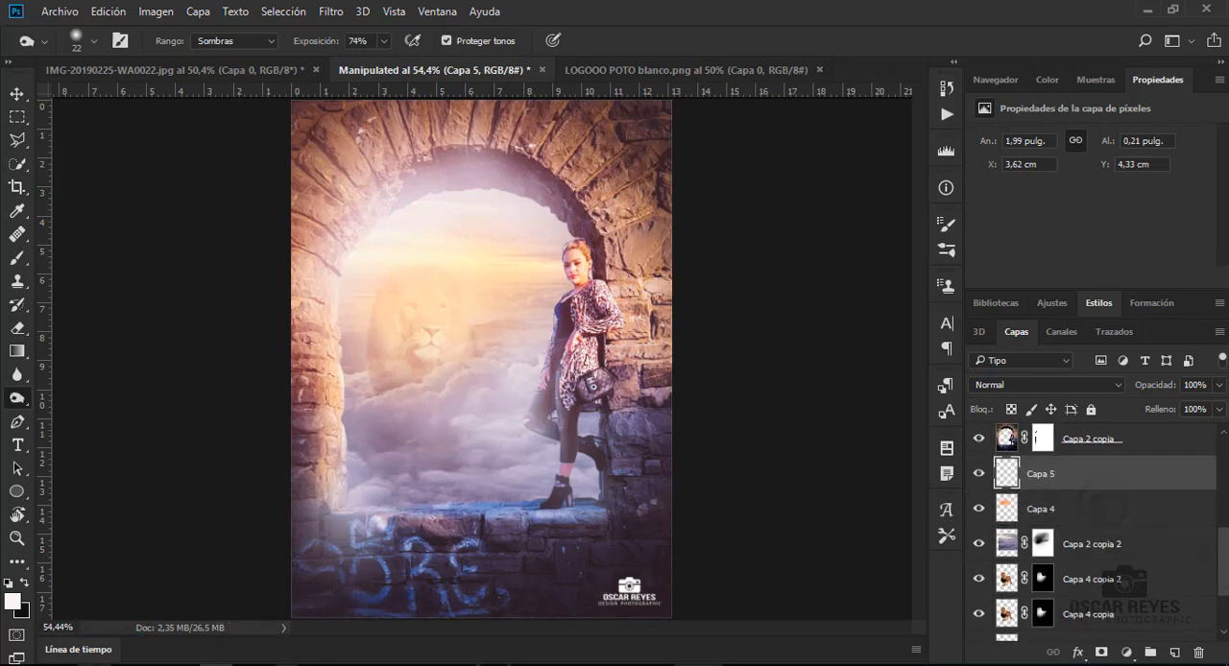
{"action": "scroll", "coordinate": [1123, 576], "scroll_direction": "up", "scroll_amount": 4}
{"action": "left_click_drag", "start_coordinate": [1130, 606], "coordinate": [1057, 465]}
{"action": "left_click", "coordinate": [1220, 385]}
{"action": "left_click_drag", "start_coordinate": [1221, 407], "coordinate": [1174, 412]}
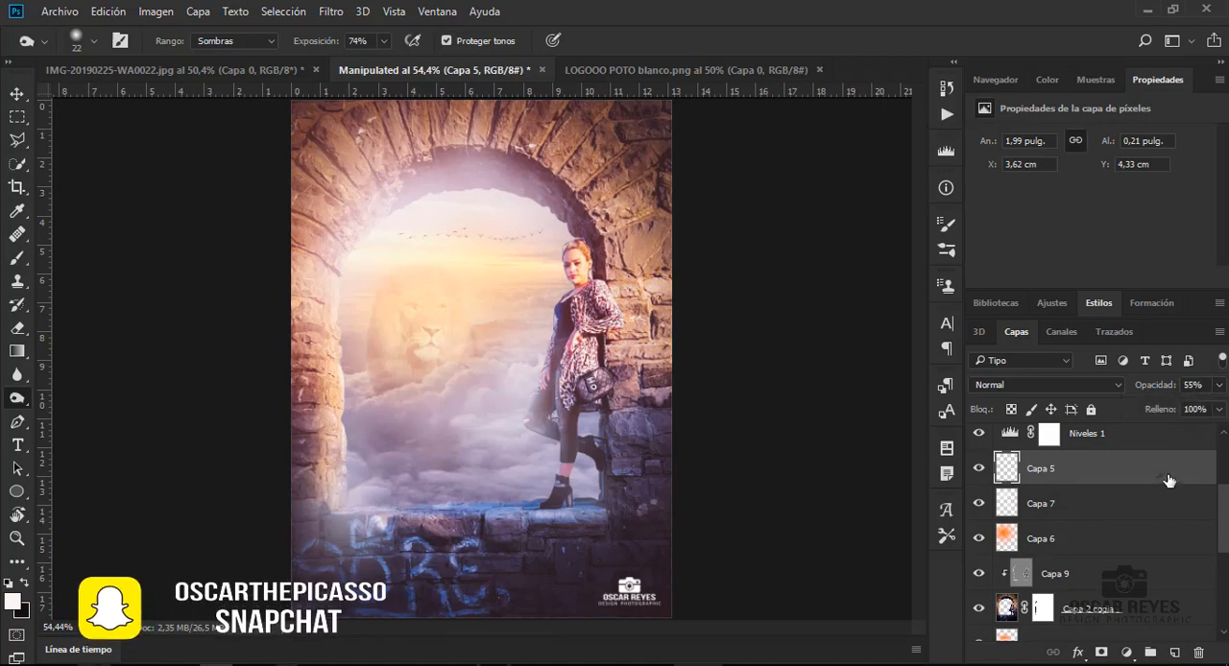